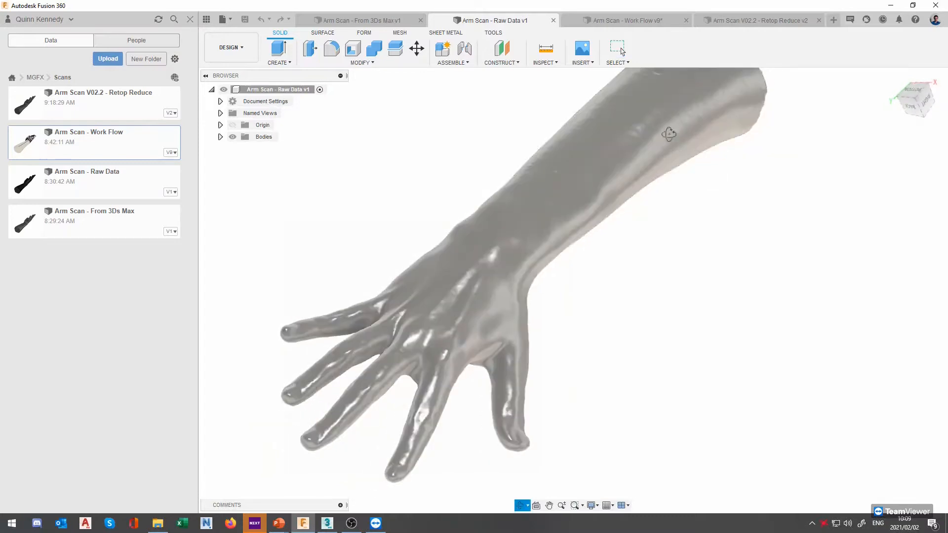
Step: Display the raw arm scan in the Wireframe visual style to expose its mesh structure
click(617, 158)
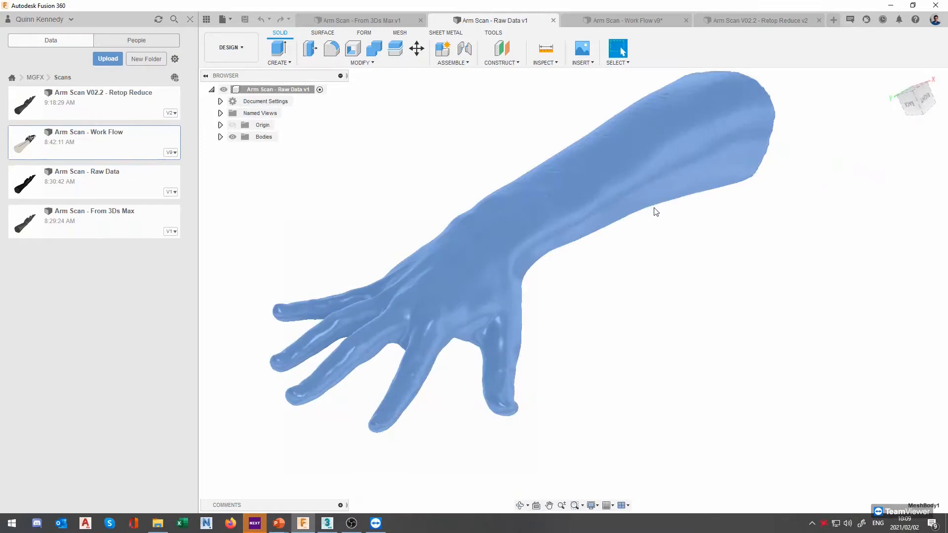
shift+middle_drag(609, 214, 635, 260)
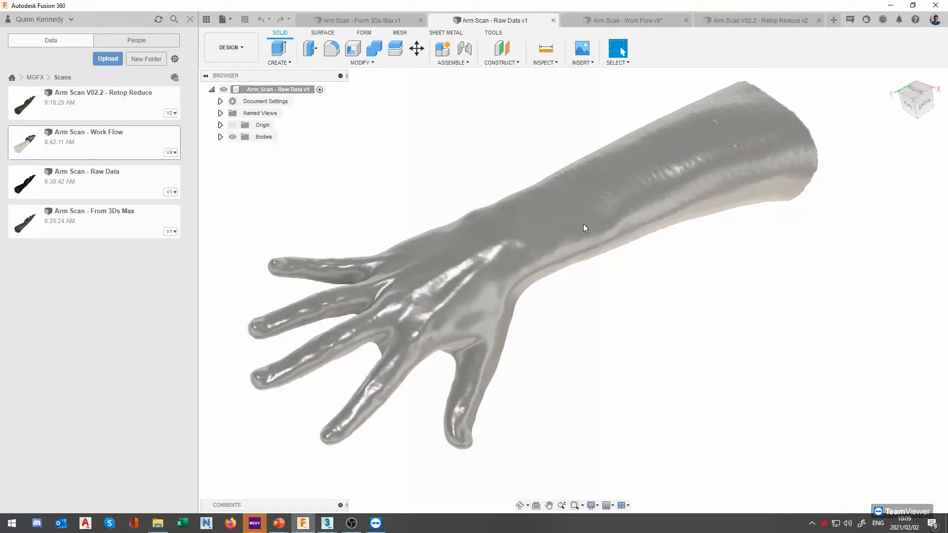
click(602, 236)
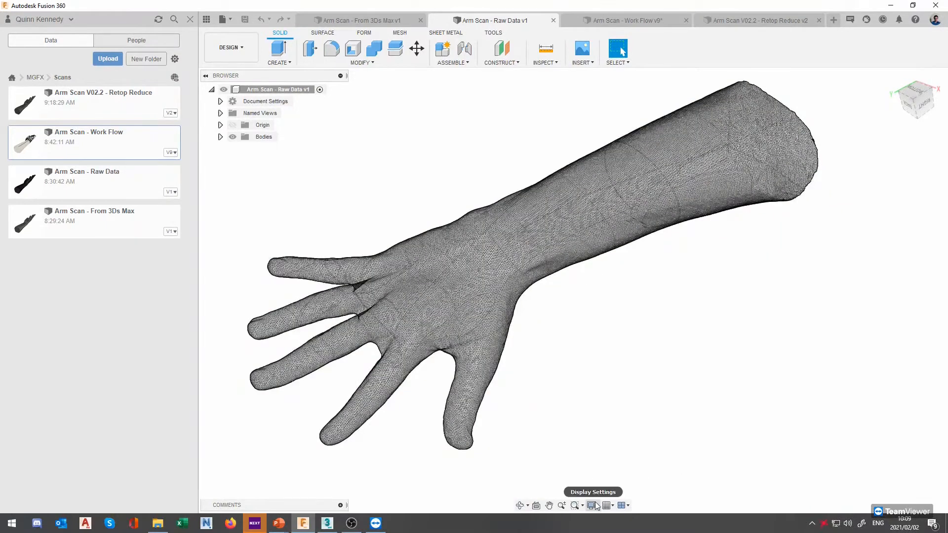
click(594, 503)
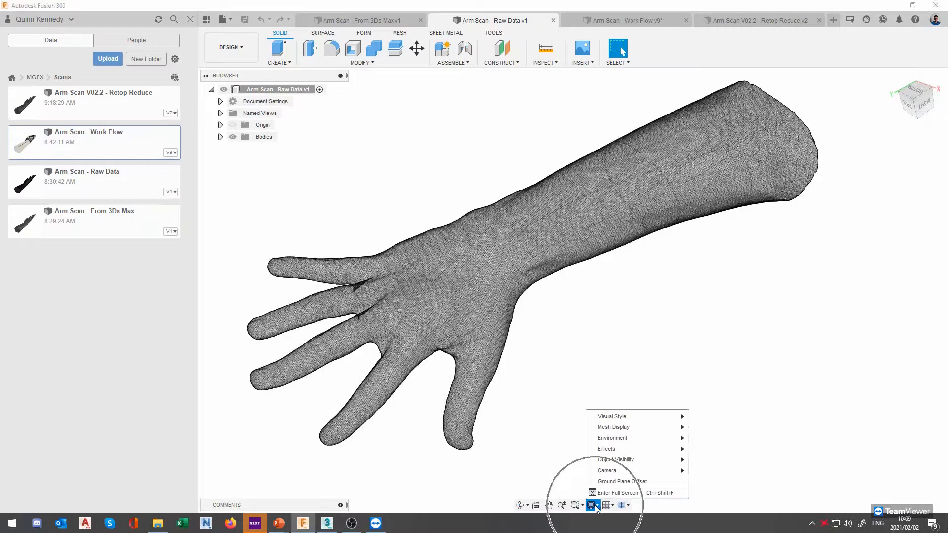
mouse_move(638, 417)
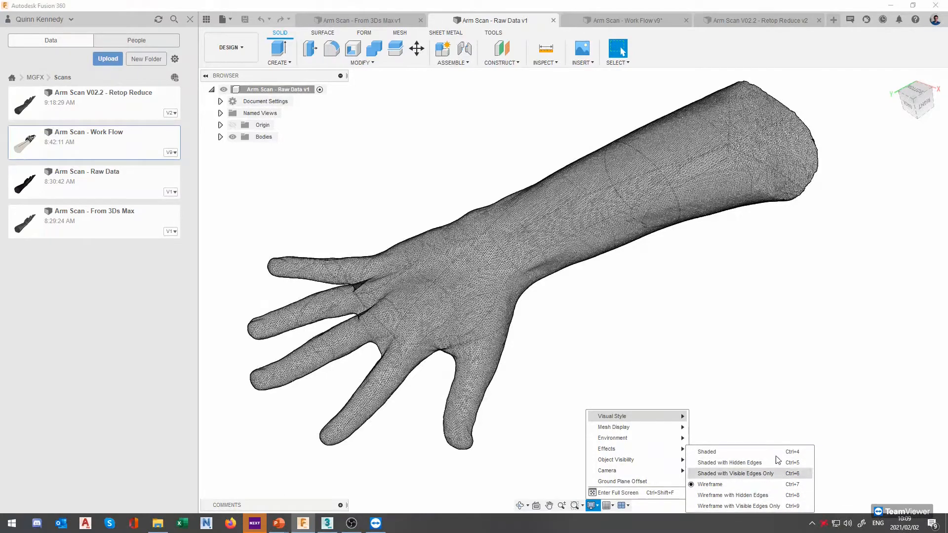
click(581, 349)
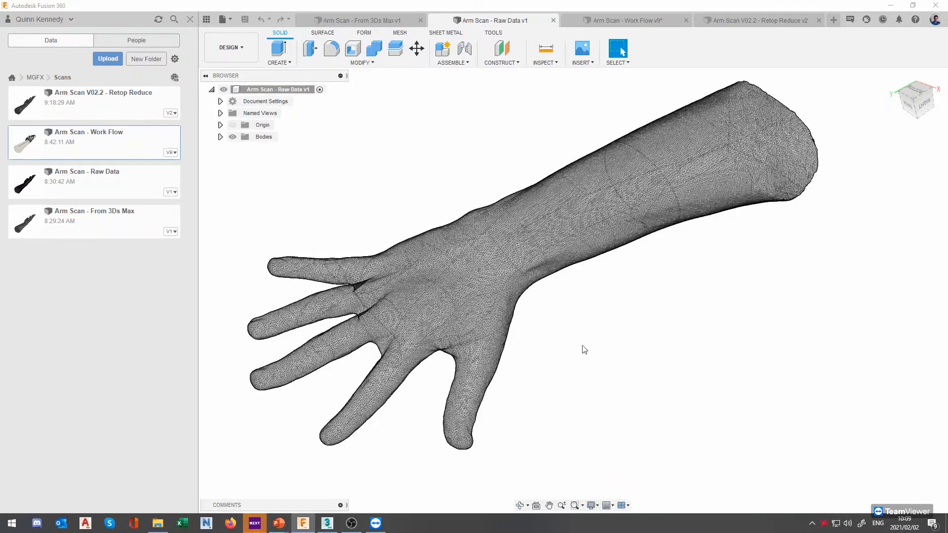
Step: Examine the wireframe facets of the raw arm scan up close around the palm, fingers and forearm
scroll(440, 287, up, 10)
scroll(446, 298, up, 7)
shift+middle_drag(450, 325, 448, 373)
scroll(480, 345, down, 6)
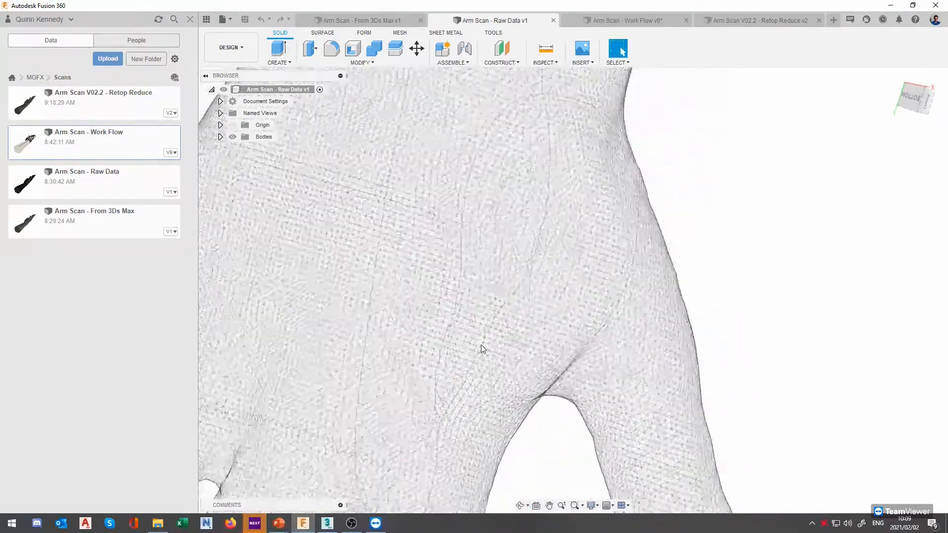
scroll(502, 348, down, 3)
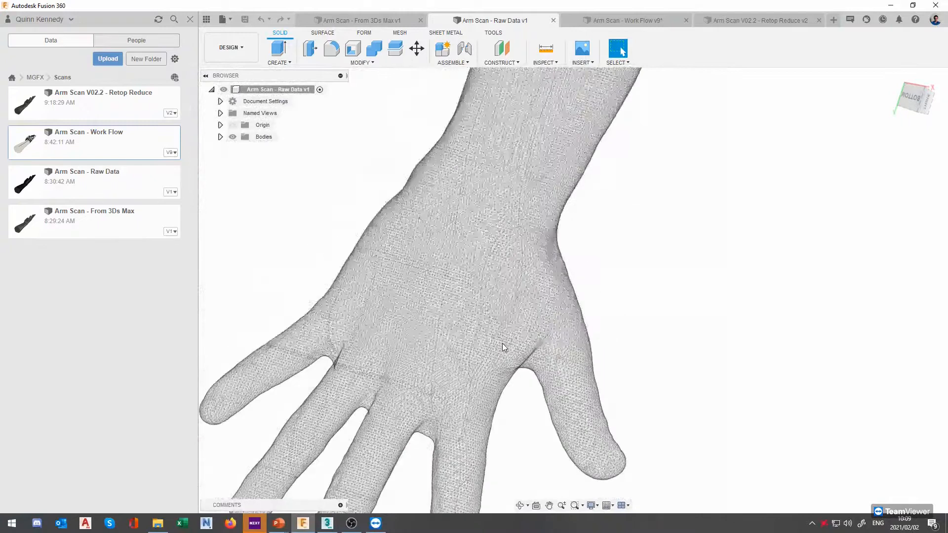
shift+middle_drag(572, 355, 546, 313)
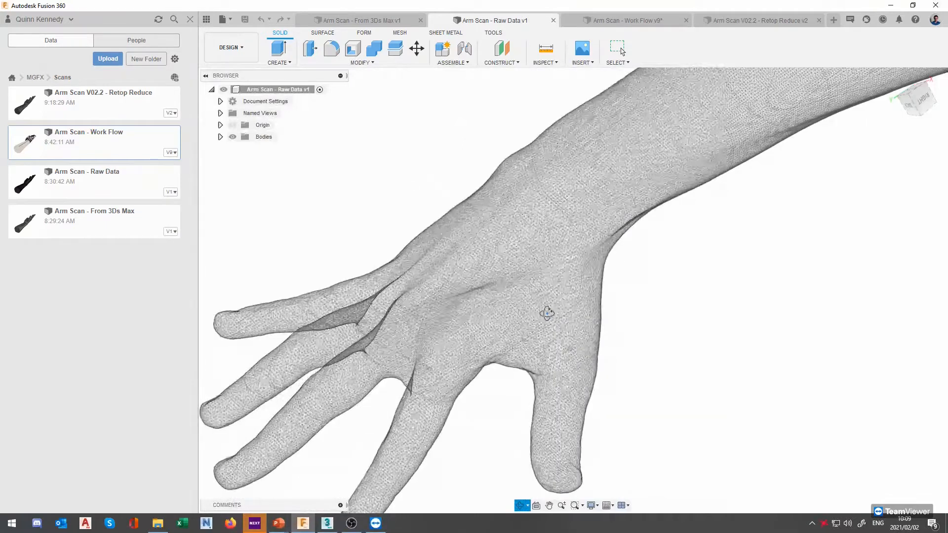
scroll(547, 312, down, 3)
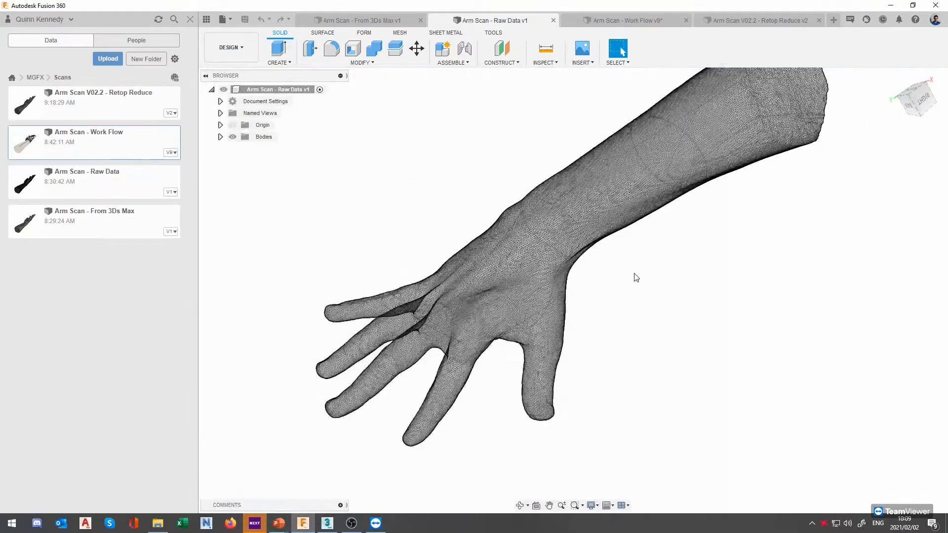
mouse_move(586, 323)
shift+middle_down()
mouse_move(594, 330)
mouse_move(582, 307)
mouse_move(588, 317)
shift+middle_up()
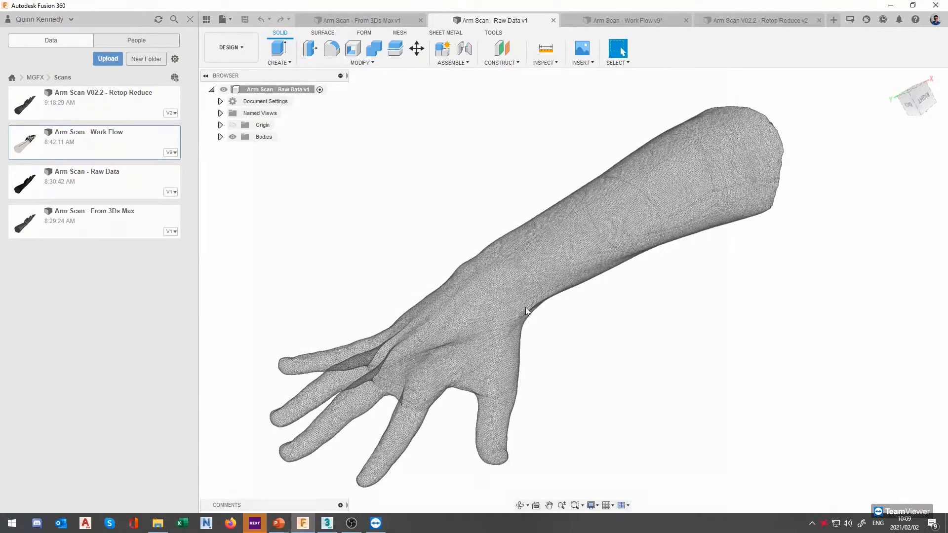
shift+middle_drag(516, 301, 549, 291)
Step: Try to convert the arm mesh body with the Quad Mesh to T-Splines type as a new body
right_click(509, 269)
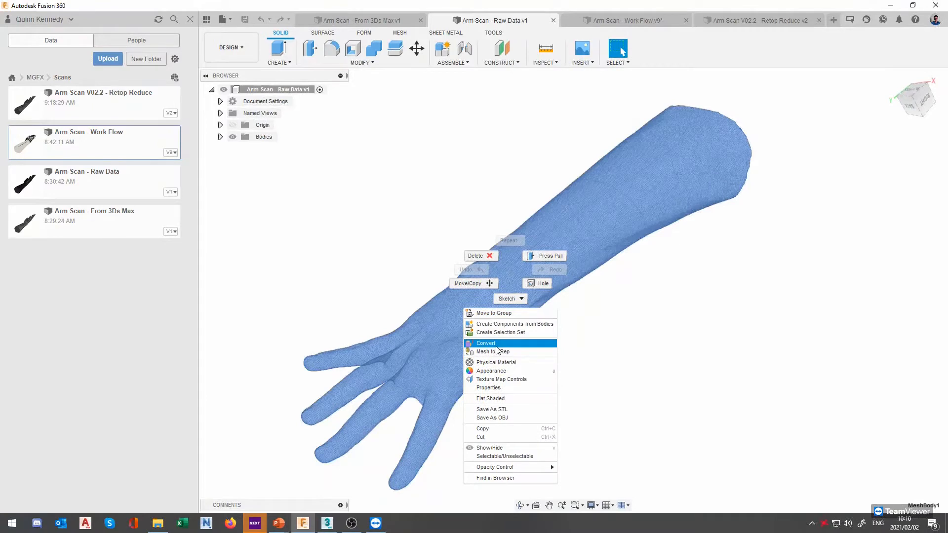
click(494, 344)
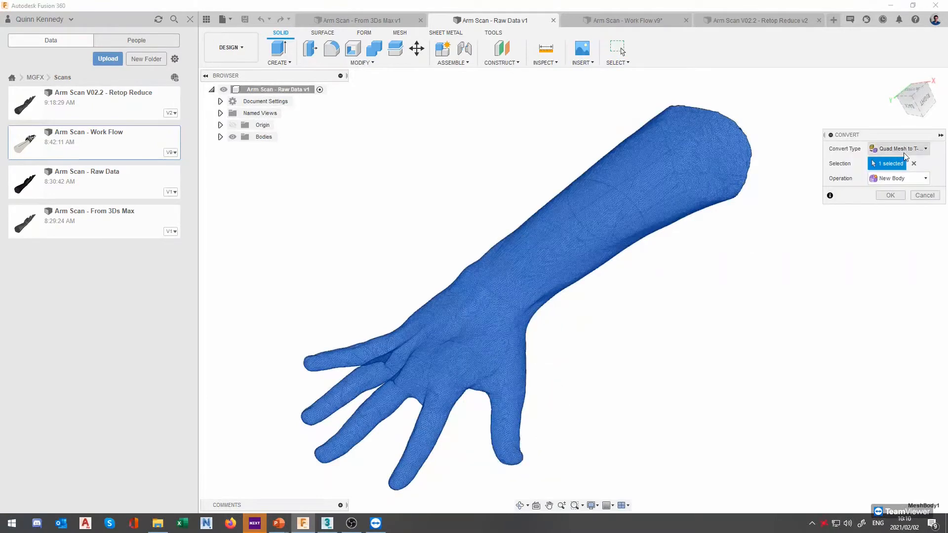
click(901, 150)
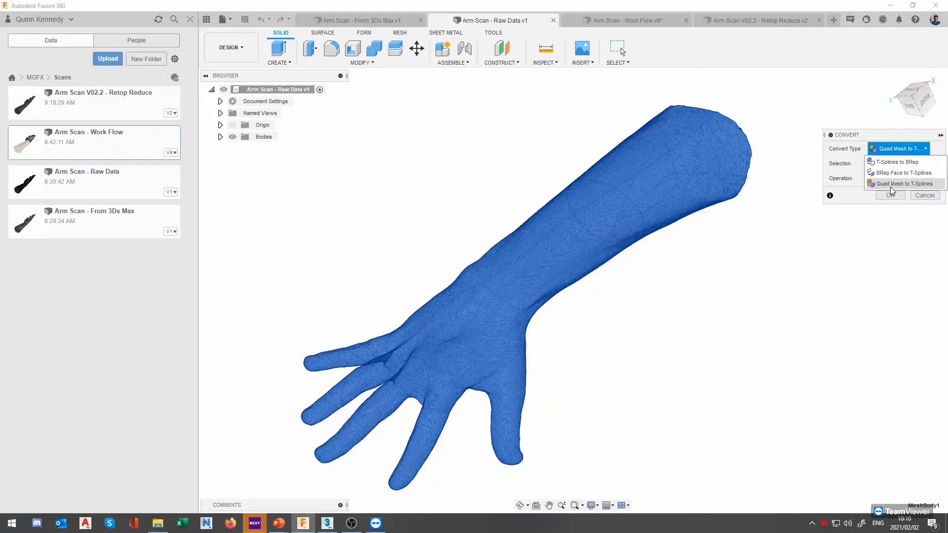
scroll(518, 316, up, 10)
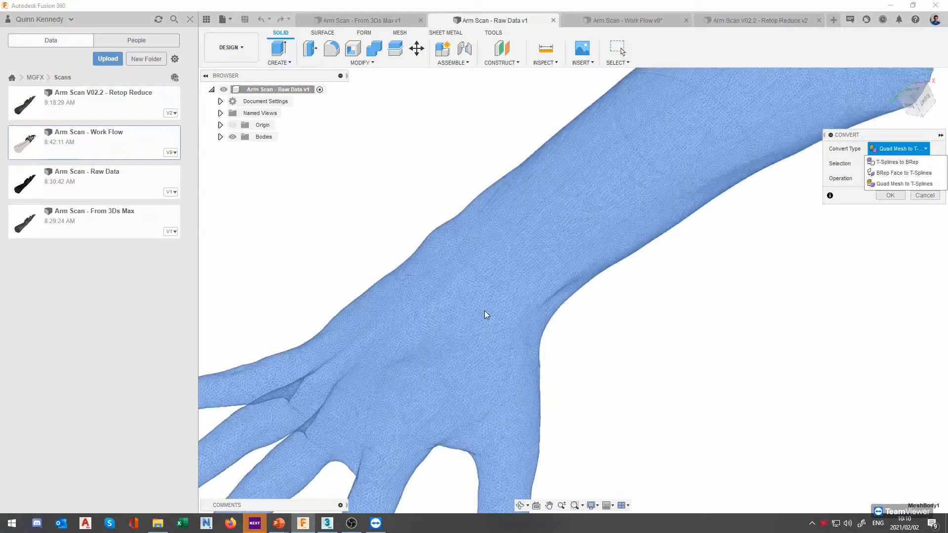
mouse_move(554, 324)
shift+middle_down()
mouse_move(572, 310)
mouse_move(614, 304)
mouse_move(531, 296)
mouse_move(524, 303)
mouse_move(541, 317)
shift+middle_up()
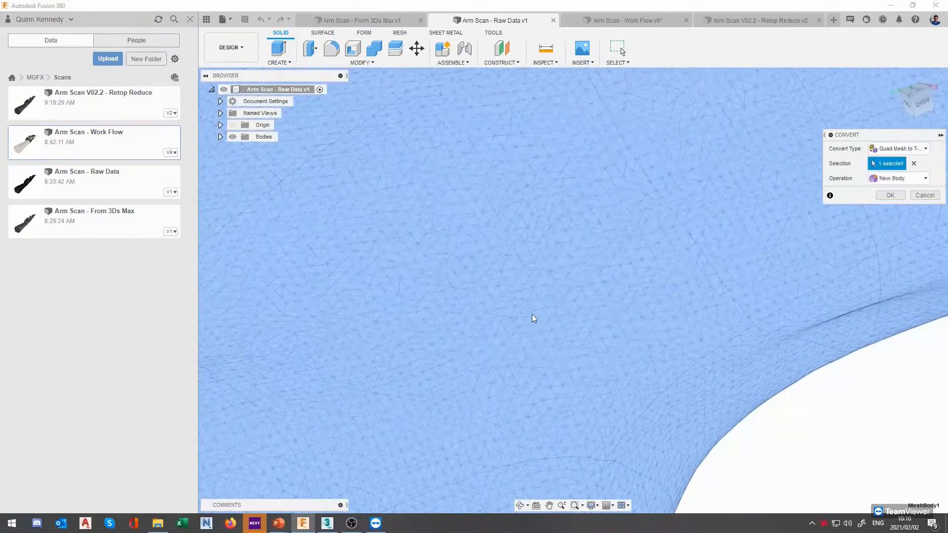
scroll(516, 305, down, 1)
scroll(519, 304, down, 3)
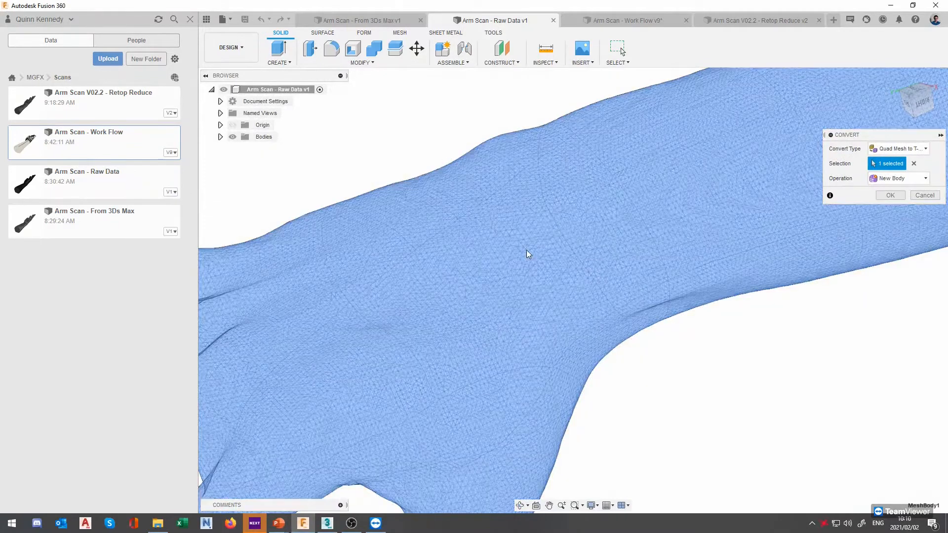
scroll(508, 267, down, 1)
scroll(498, 281, down, 1)
key(Return)
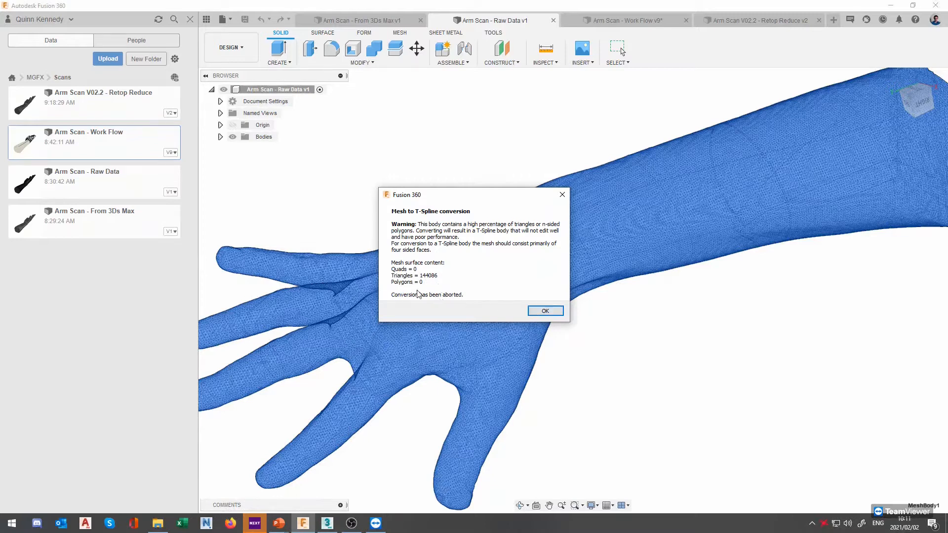
click(545, 315)
scroll(605, 341, down, 2)
middle_drag(613, 344, 607, 339)
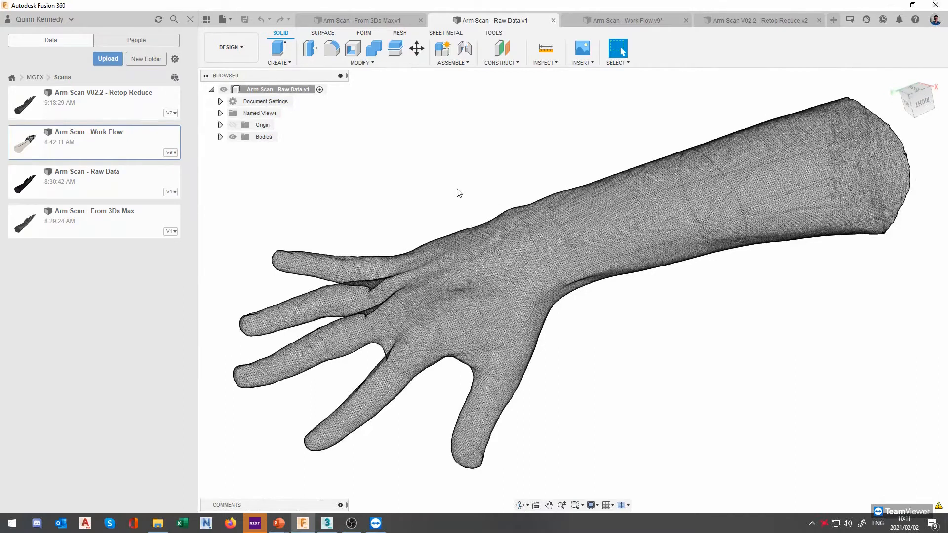
Step: Reduce the whole arm mesh body using the Adaptive reduce type with Density as the target
click(454, 249)
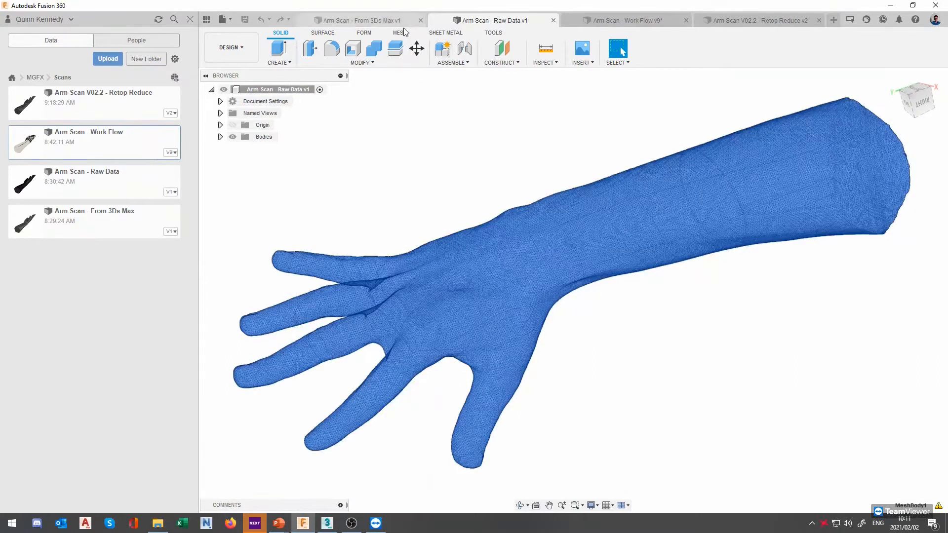
click(400, 32)
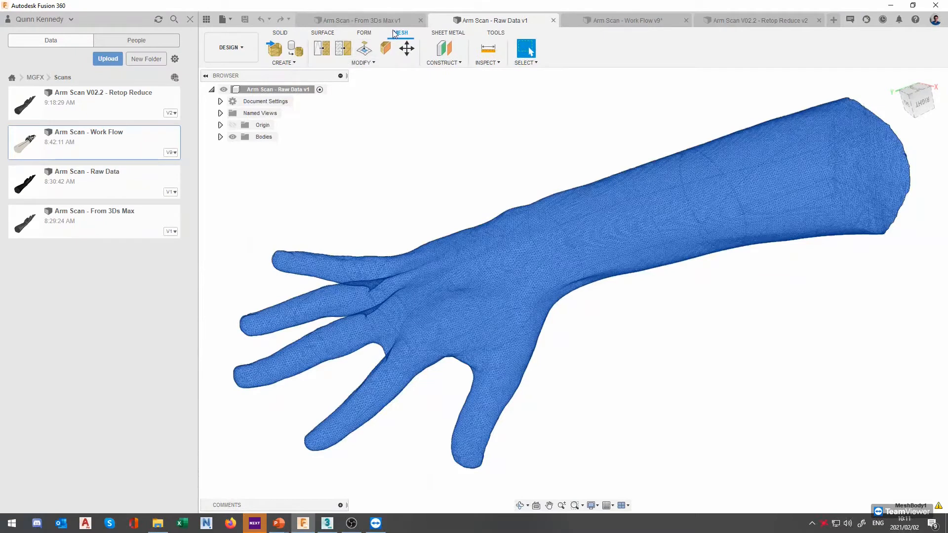
click(399, 37)
click(343, 48)
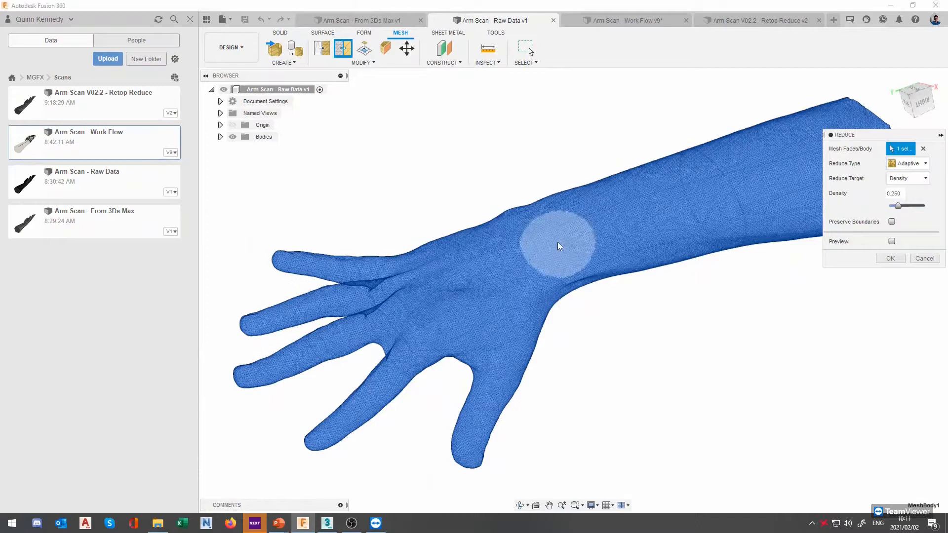
click(905, 206)
click(890, 258)
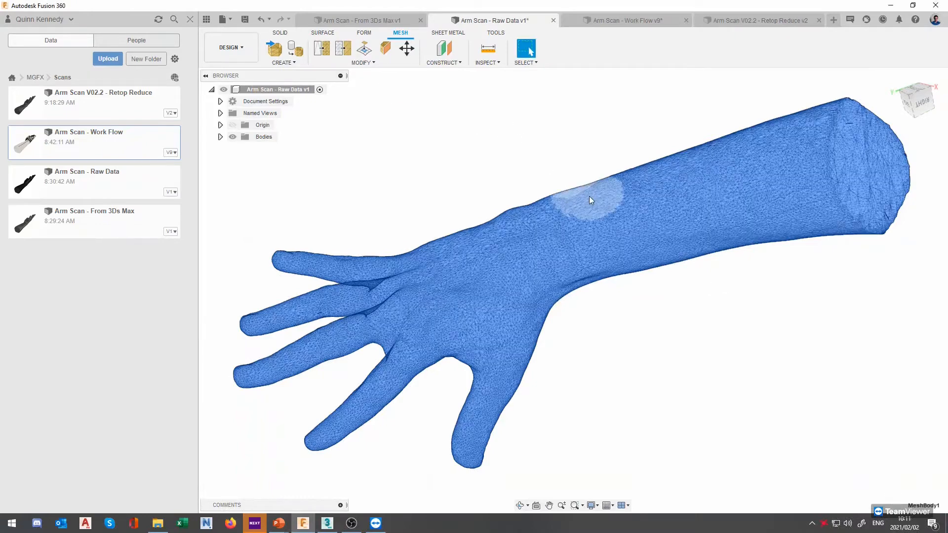
Step: Undo the mesh reduction and deselect the arm body
scroll(511, 288, up, 6)
shift+middle_drag(558, 313, 642, 323)
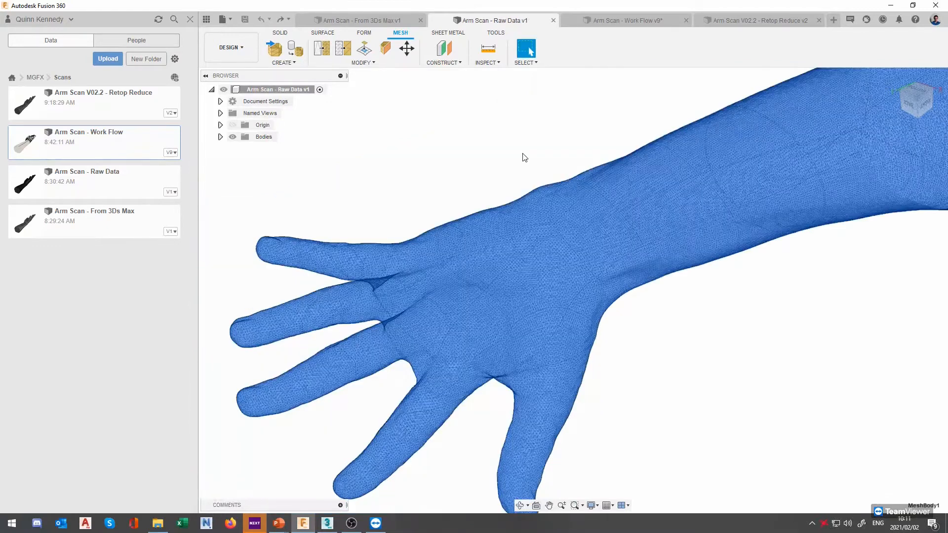
click(523, 155)
scroll(561, 206, down, 3)
middle_drag(686, 208, 619, 209)
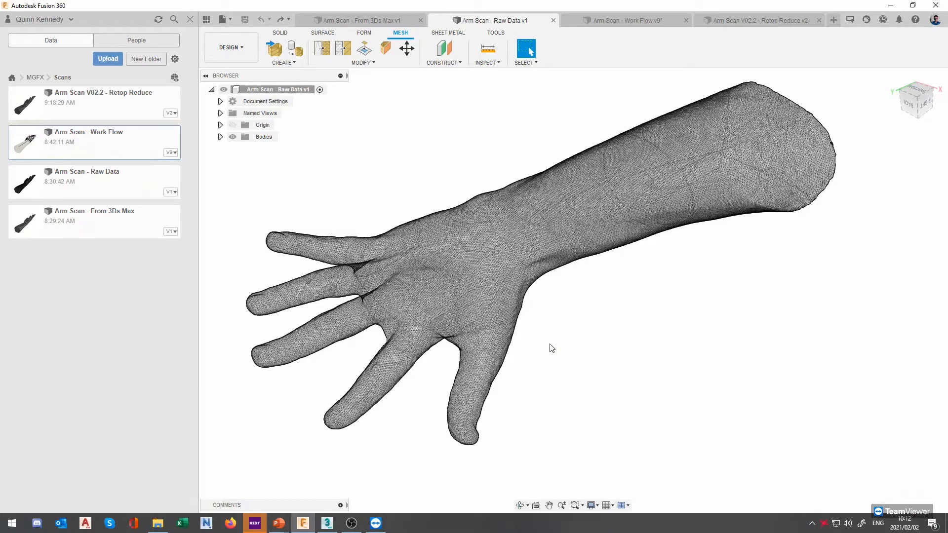
Step: Switch to 3ds Max, where the raw arm scan scene is open
click(330, 524)
scroll(614, 316, up, 5)
scroll(632, 318, down, 8)
scroll(651, 320, up, 6)
scroll(654, 324, down, 7)
scroll(638, 309, up, 2)
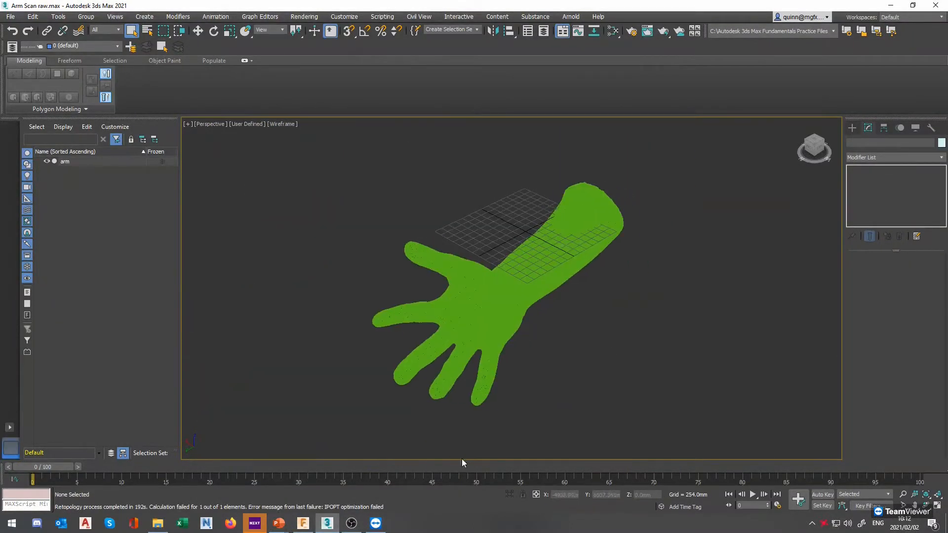
click(302, 523)
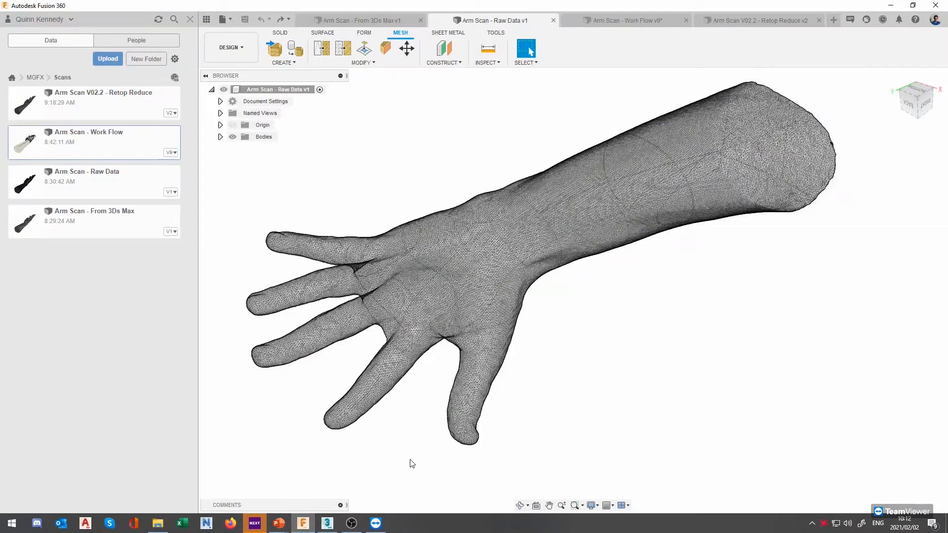
click(327, 523)
scroll(511, 347, up, 3)
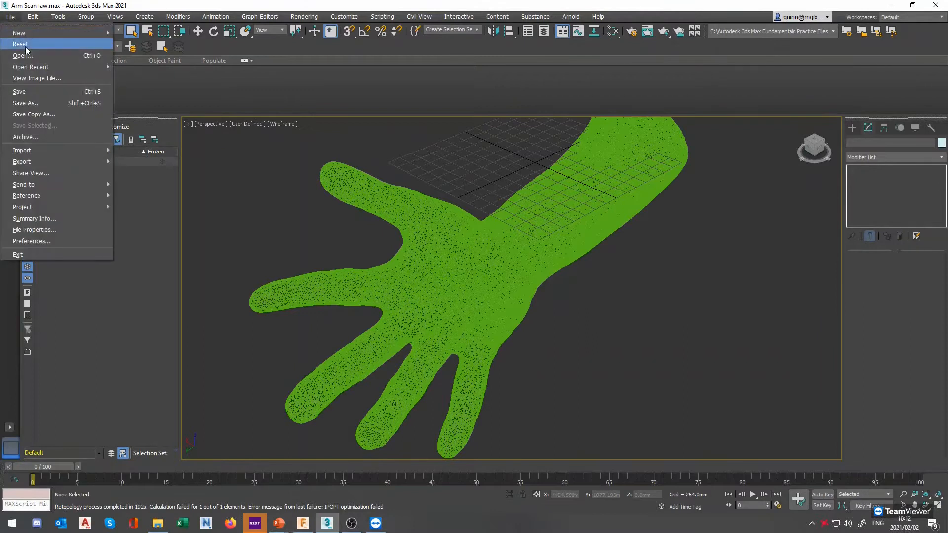
Step: Examine the arm object's wireframe mesh in the perspective view, both up close and as a whole
click(323, 239)
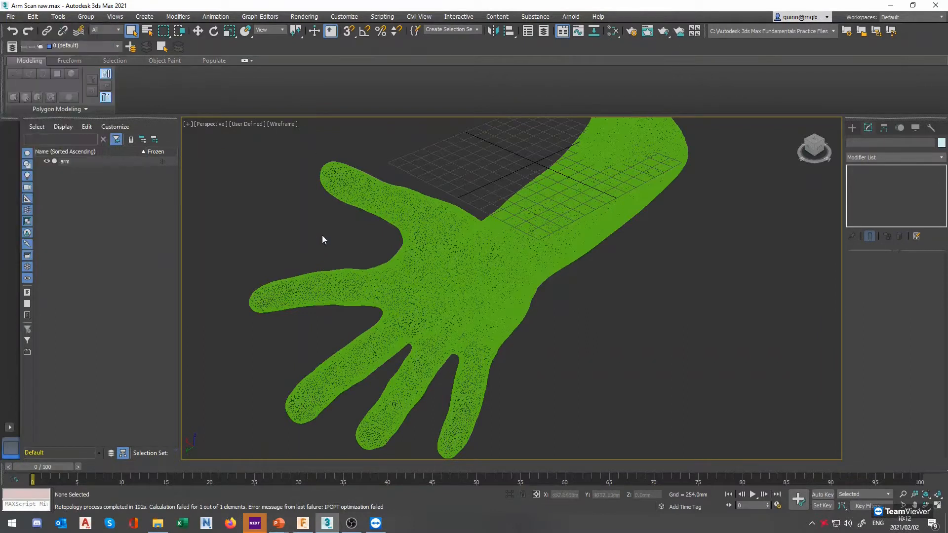
middle_drag(641, 206, 645, 241)
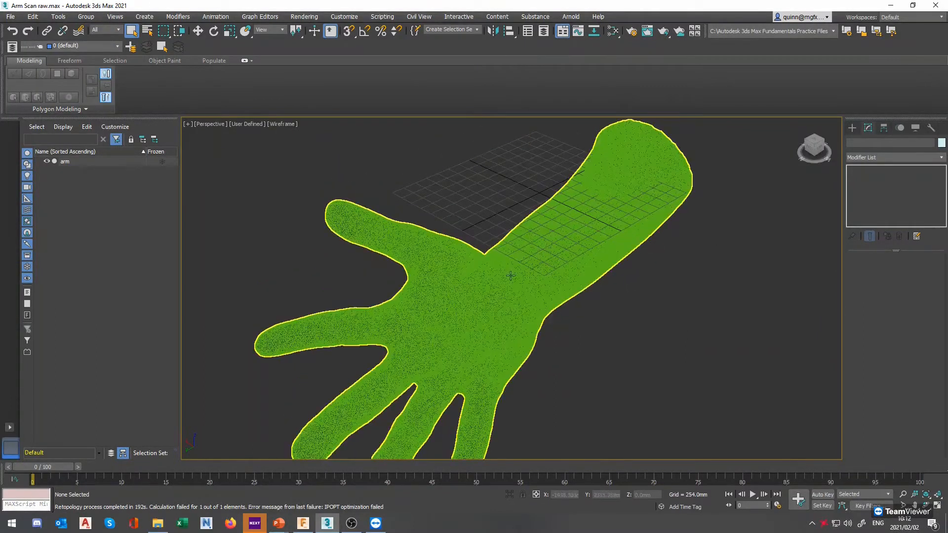
click(451, 310)
click(644, 309)
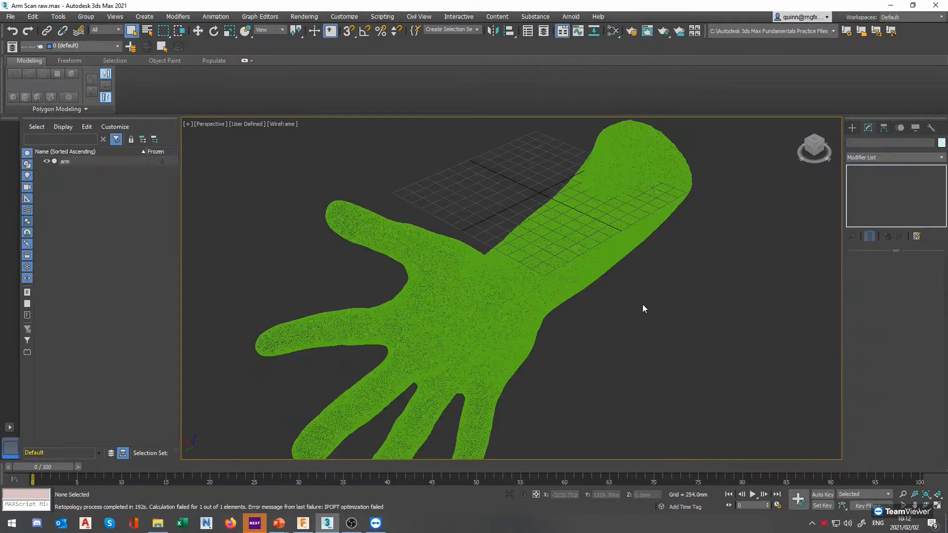
middle_drag(569, 313, 570, 280)
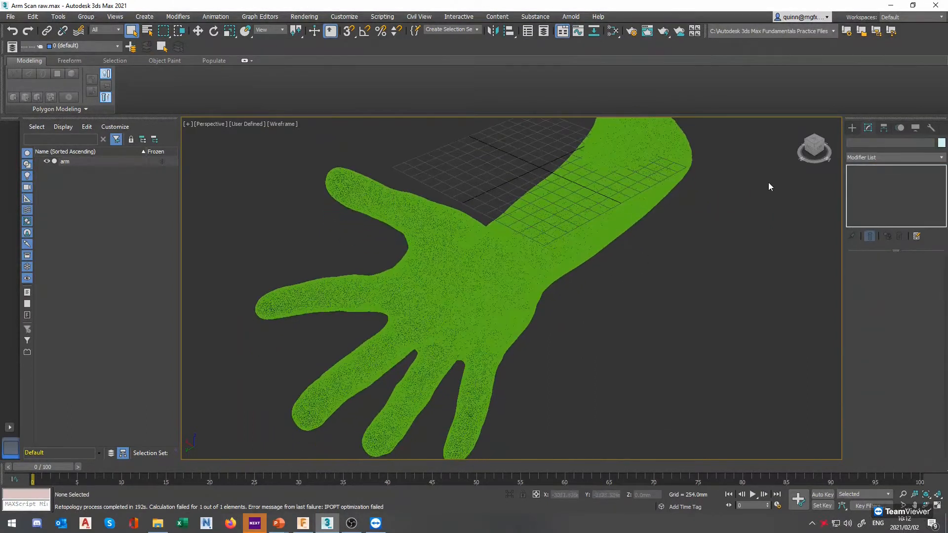
mouse_move(815, 147)
mouse_down()
mouse_move(789, 132)
mouse_move(706, 144)
mouse_move(719, 156)
mouse_move(764, 148)
mouse_move(800, 125)
mouse_move(821, 129)
mouse_up()
scroll(498, 258, up, 10)
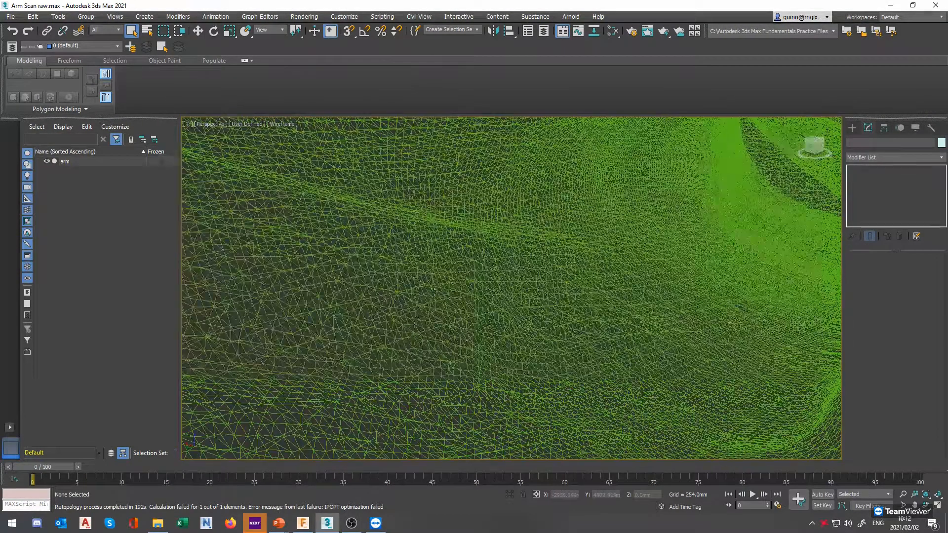
scroll(433, 294, down, 15)
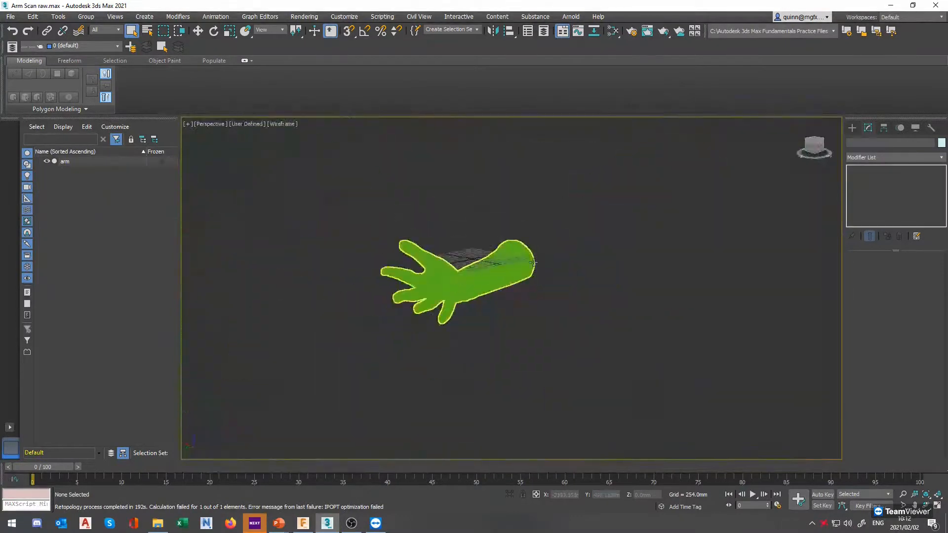
scroll(538, 262, up, 6)
middle_drag(450, 283, 569, 261)
middle_drag(422, 321, 516, 295)
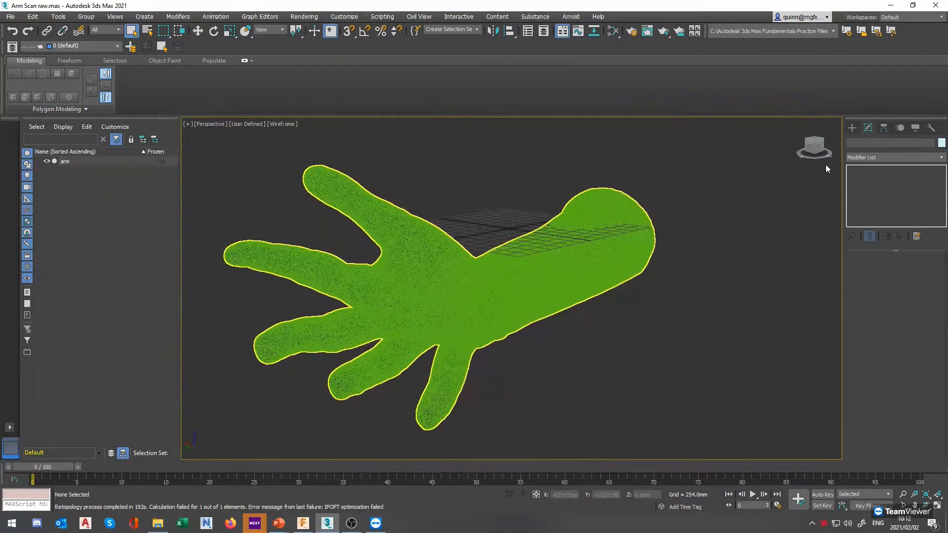
Step: Select the arm object and delete its existing Retopology modifier from the stack, leaving the Editable Mesh selected
drag(818, 148, 786, 160)
middle_drag(666, 244, 694, 233)
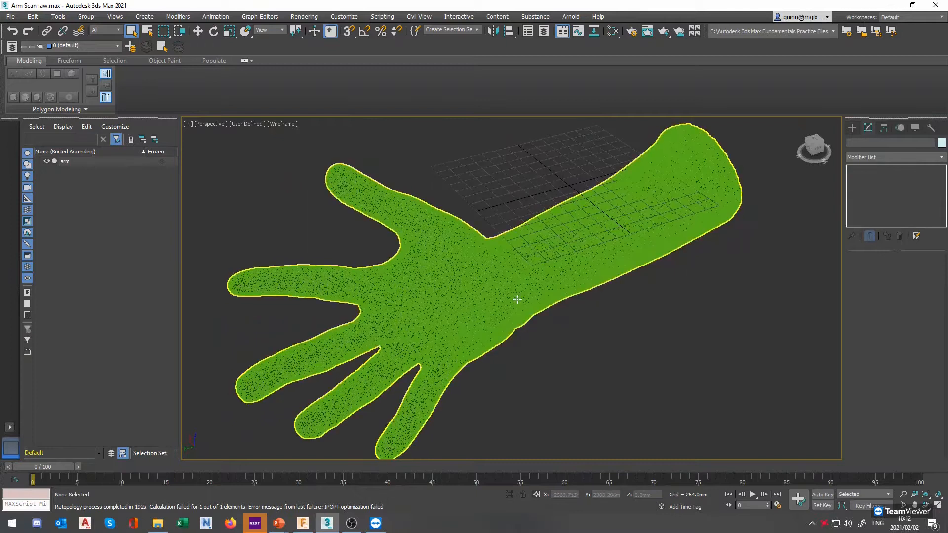
click(488, 306)
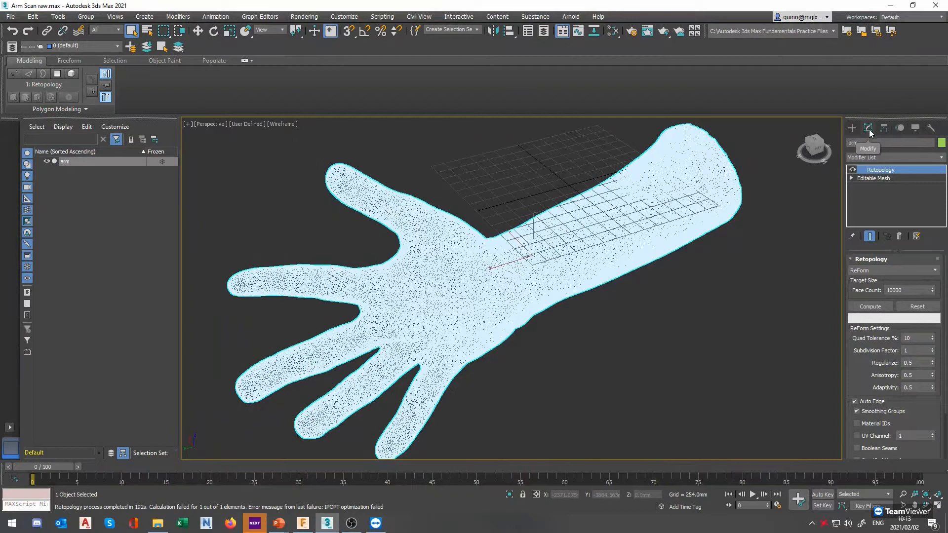
right_click(882, 173)
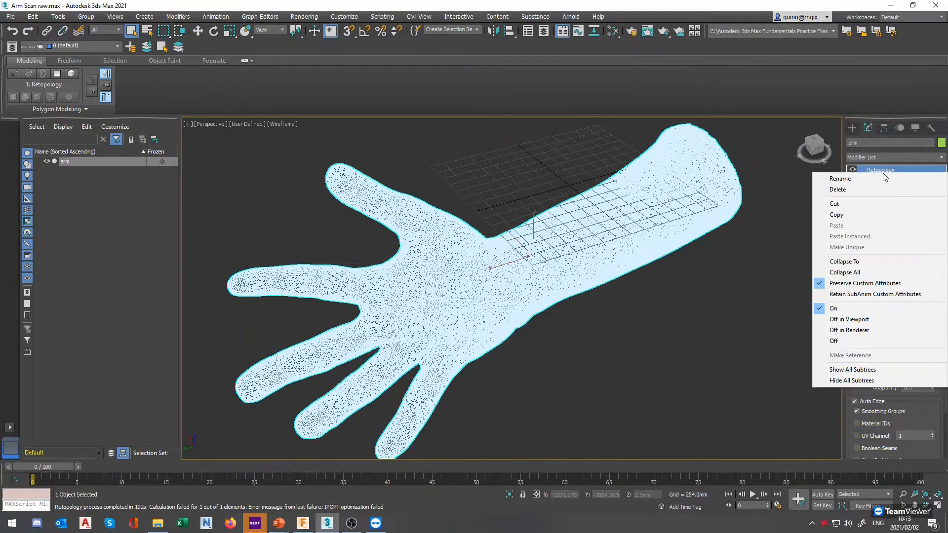
click(868, 191)
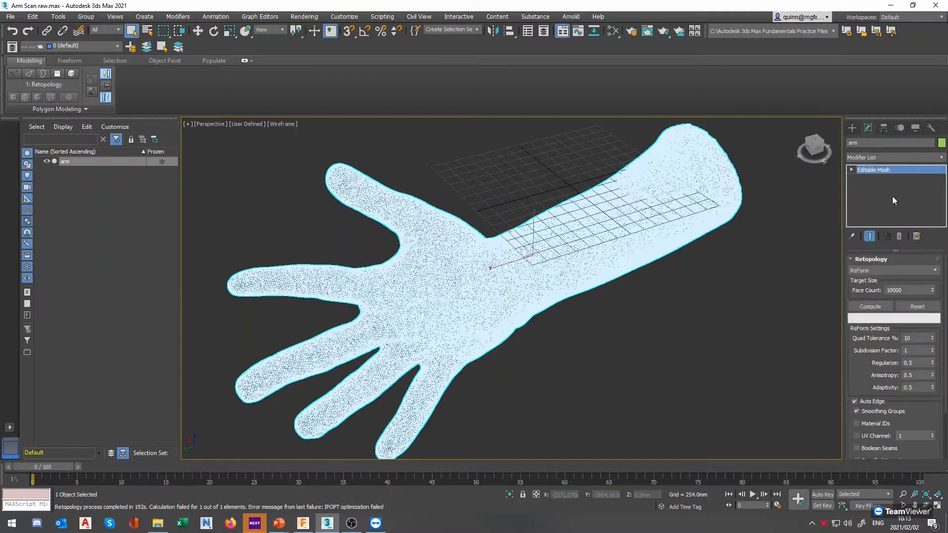
middle_drag(708, 251, 661, 284)
click(873, 170)
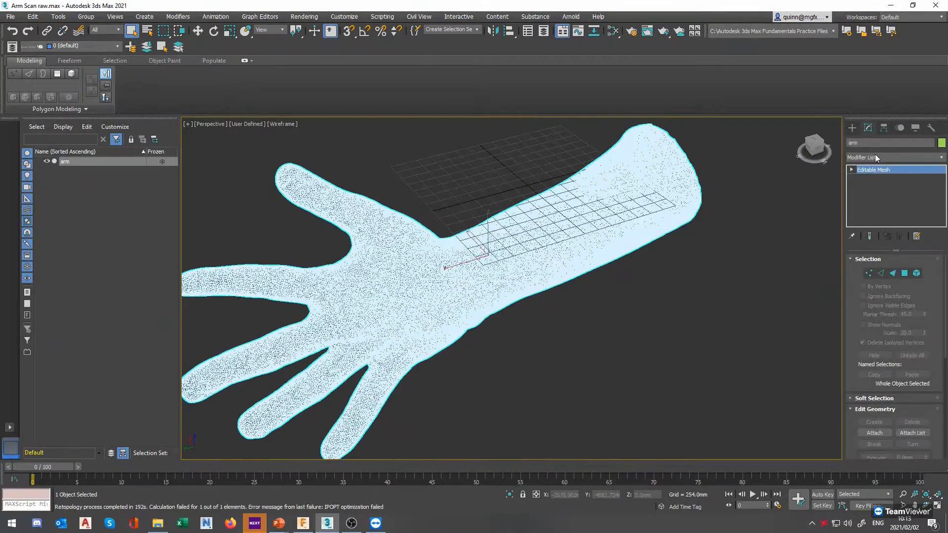
Step: Add a new Retopology modifier on top of the raw arm's Editable Mesh
click(886, 159)
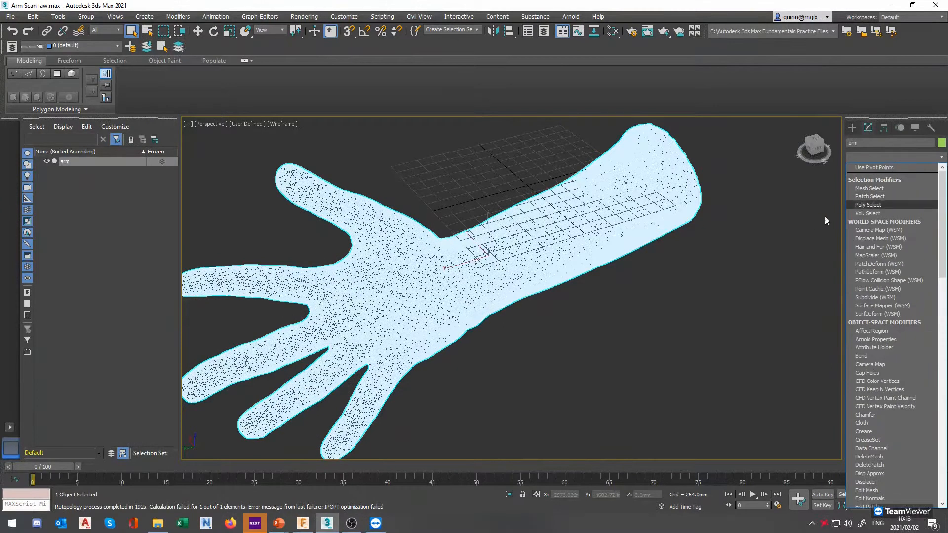
scroll(893, 298, down, 1)
scroll(889, 287, down, 1)
key(r)
key(r)
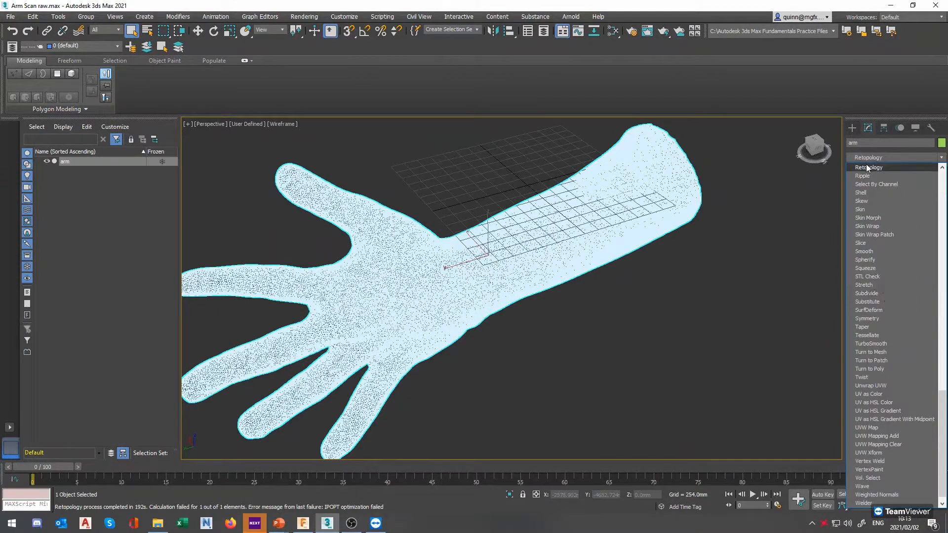
click(914, 156)
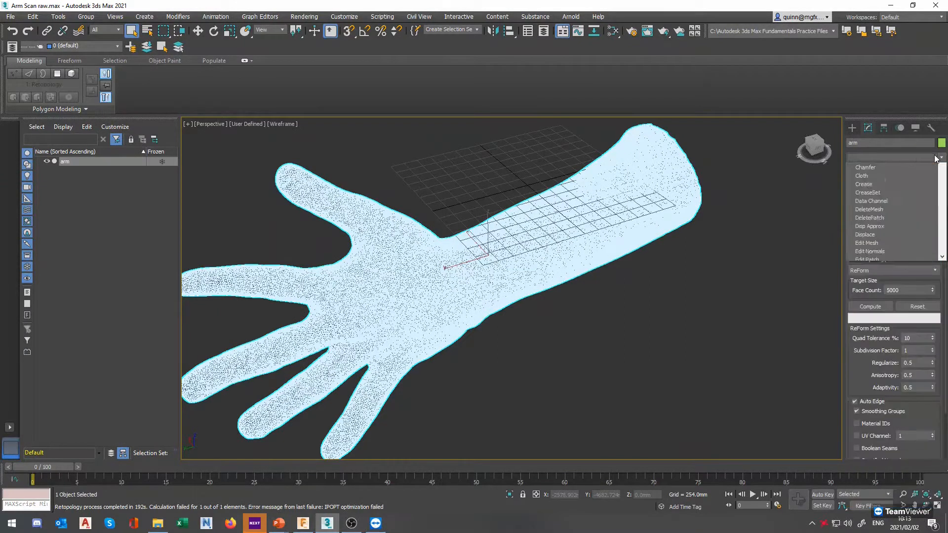
click(909, 158)
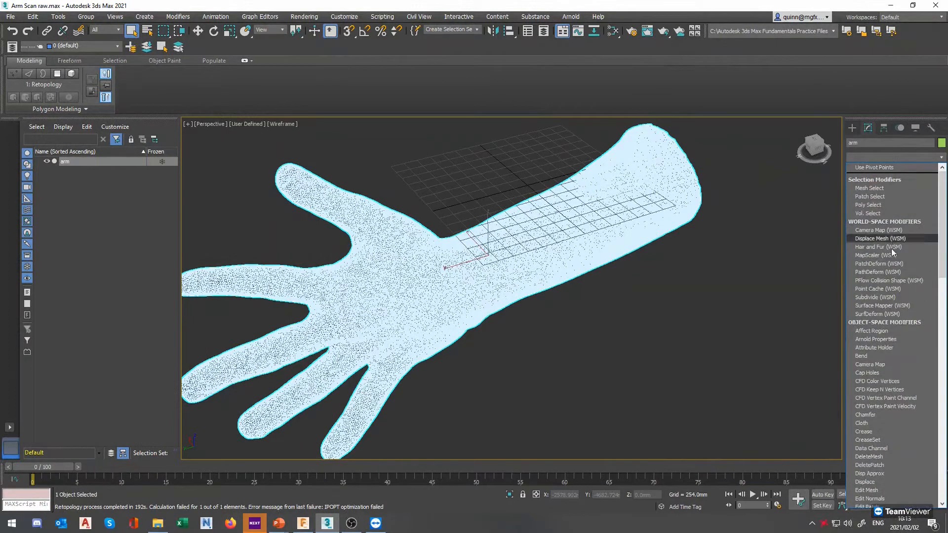
scroll(886, 316, down, 20)
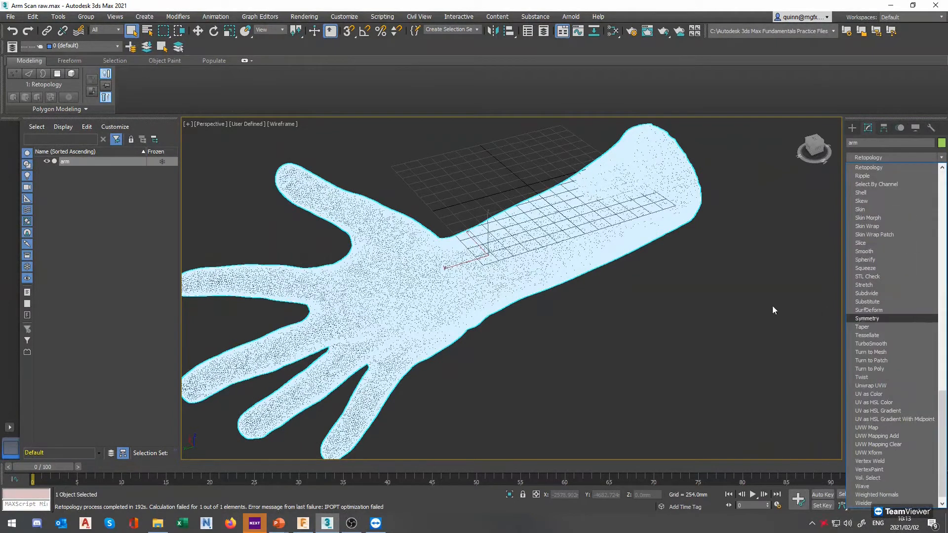
scroll(886, 212, up, 2)
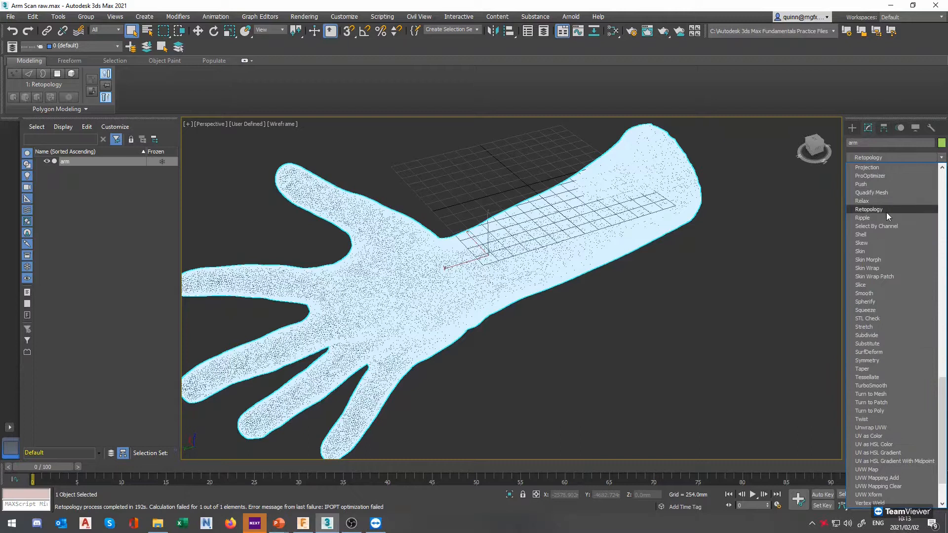
click(883, 210)
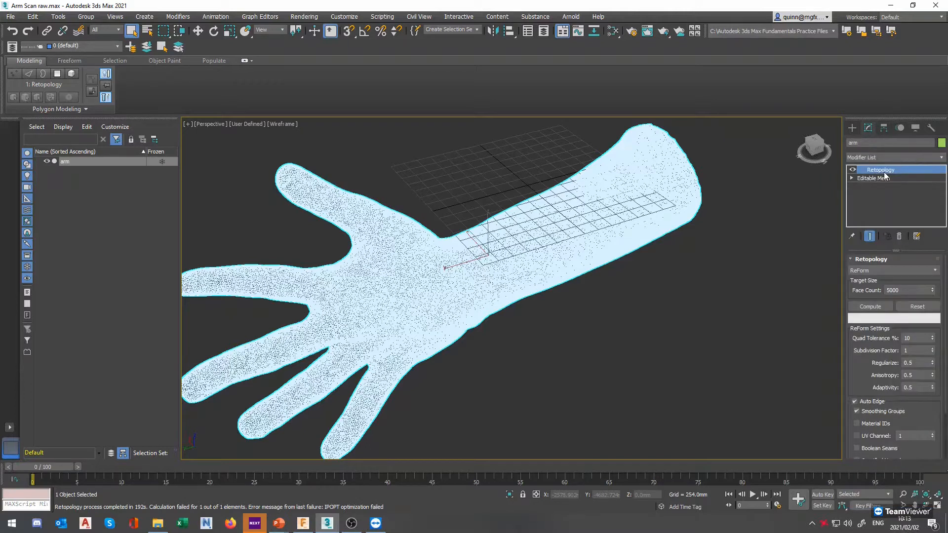
middle_drag(535, 317, 591, 301)
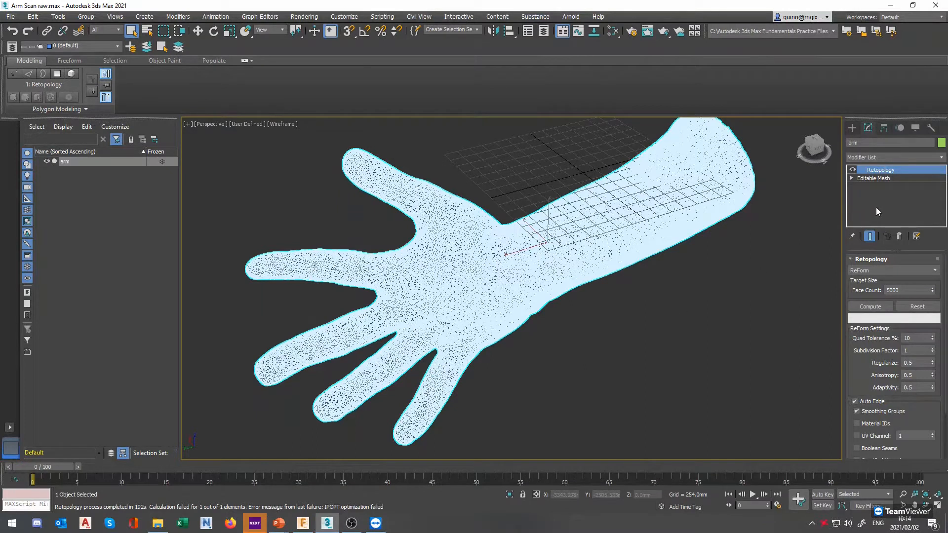
Step: Change the Retopology modifier's algorithm from ReForm to QuadriFlow and deselect the arm
click(890, 291)
click(885, 171)
click(891, 291)
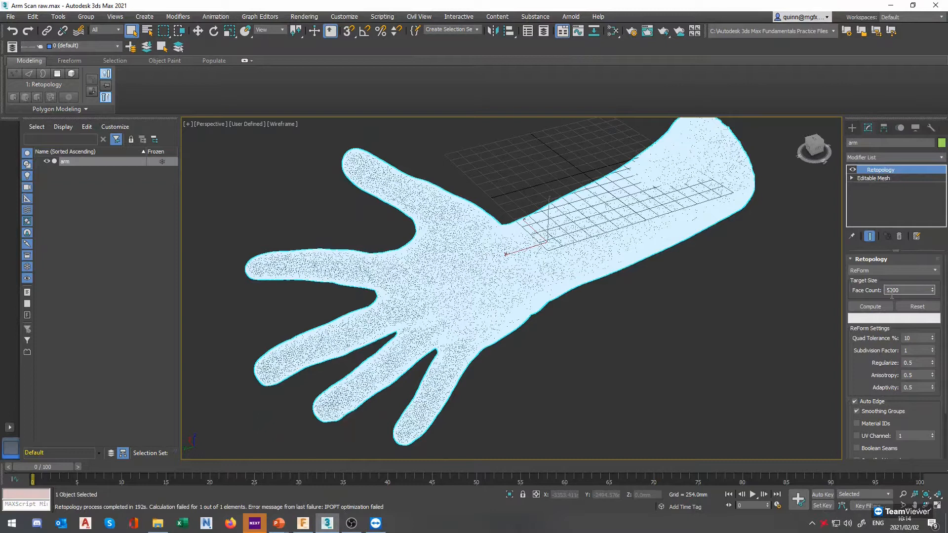
click(911, 273)
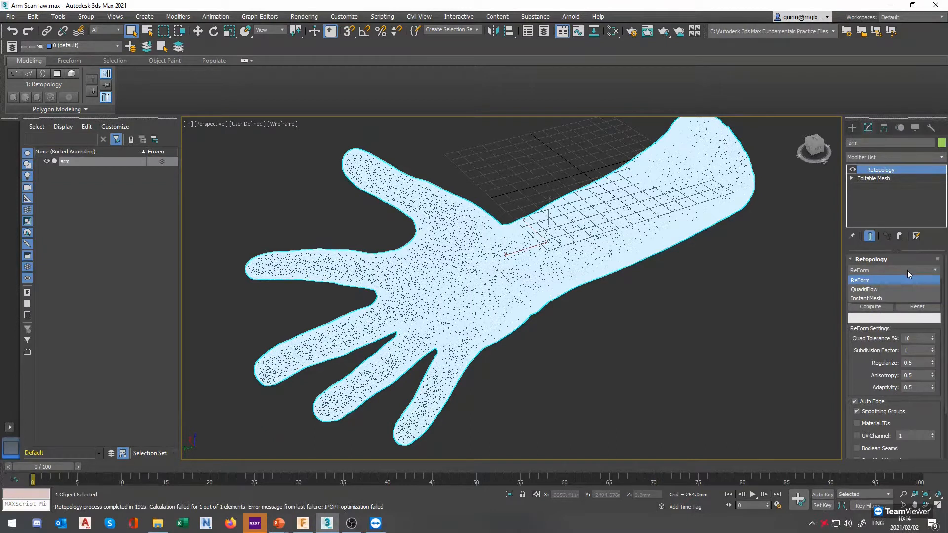
click(894, 289)
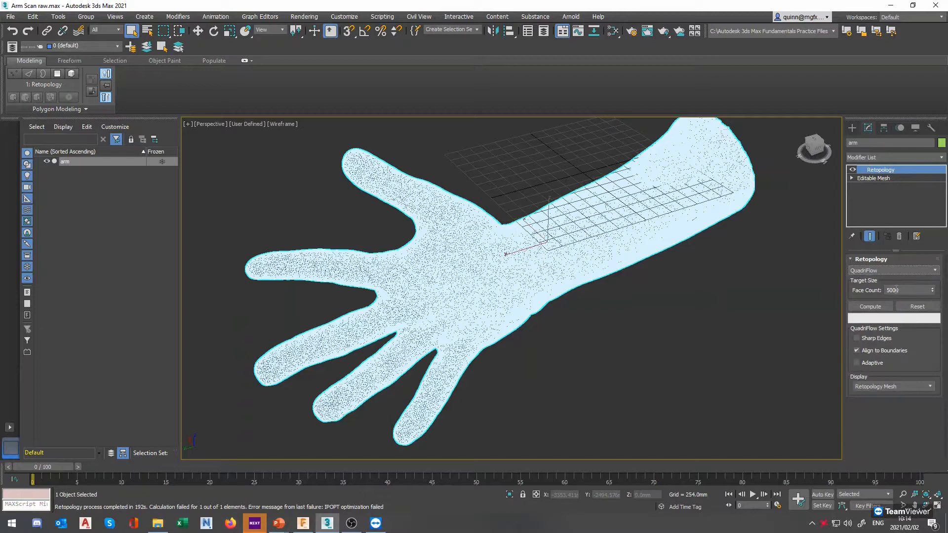
click(670, 337)
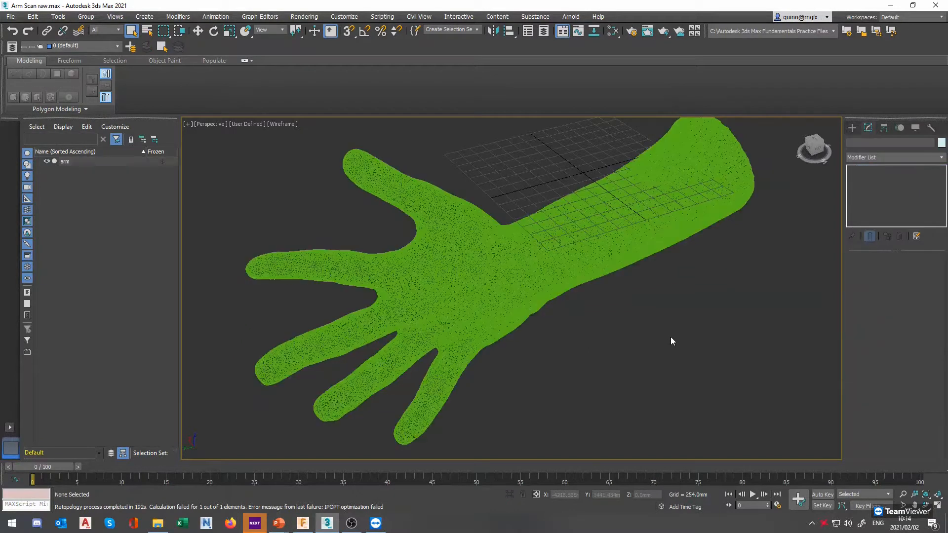
Step: Open the scene Arm Scan - Raw edited.max from the Desktop, discarding the changes to the current scene
click(10, 17)
click(36, 55)
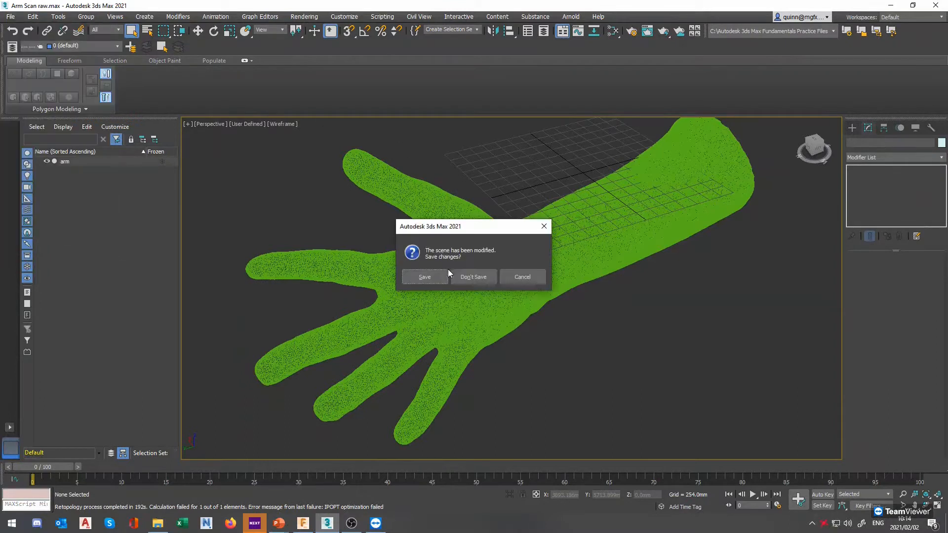
click(473, 276)
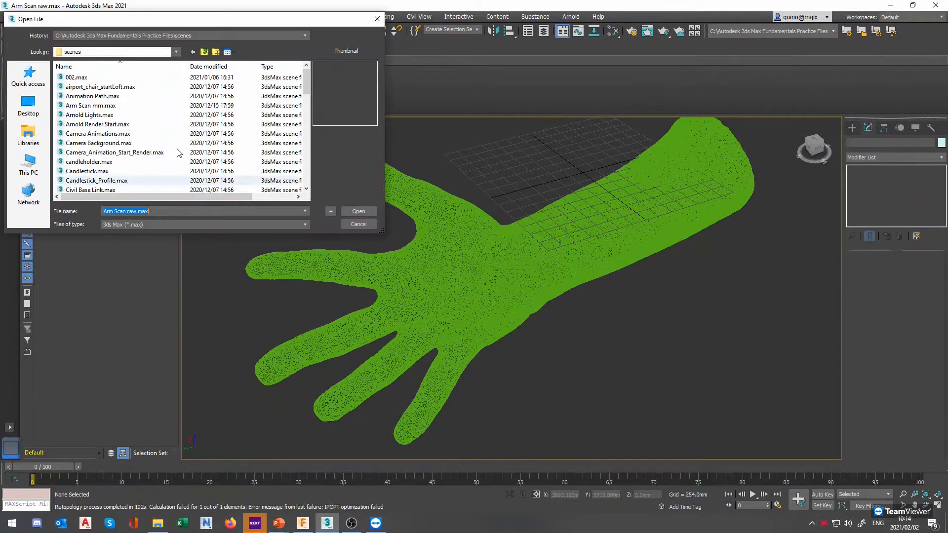
click(28, 104)
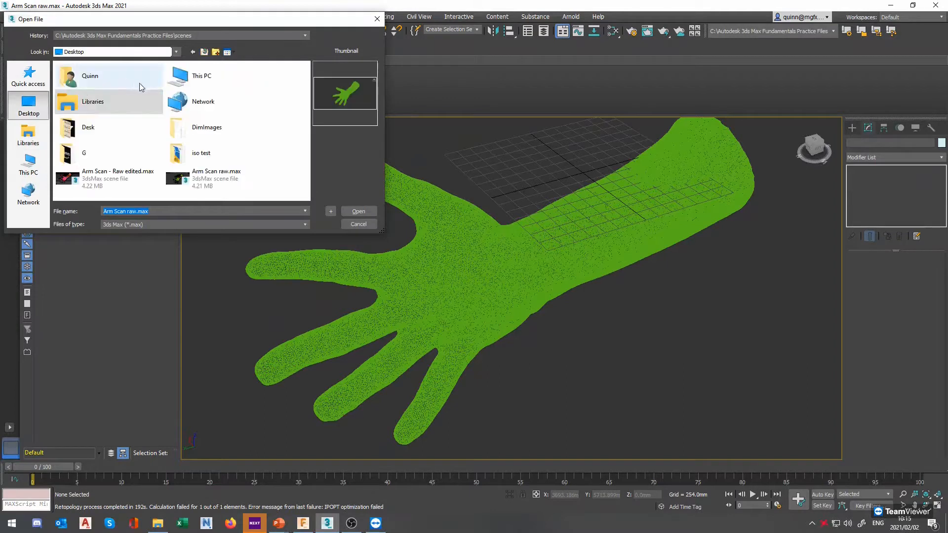
double_click(117, 175)
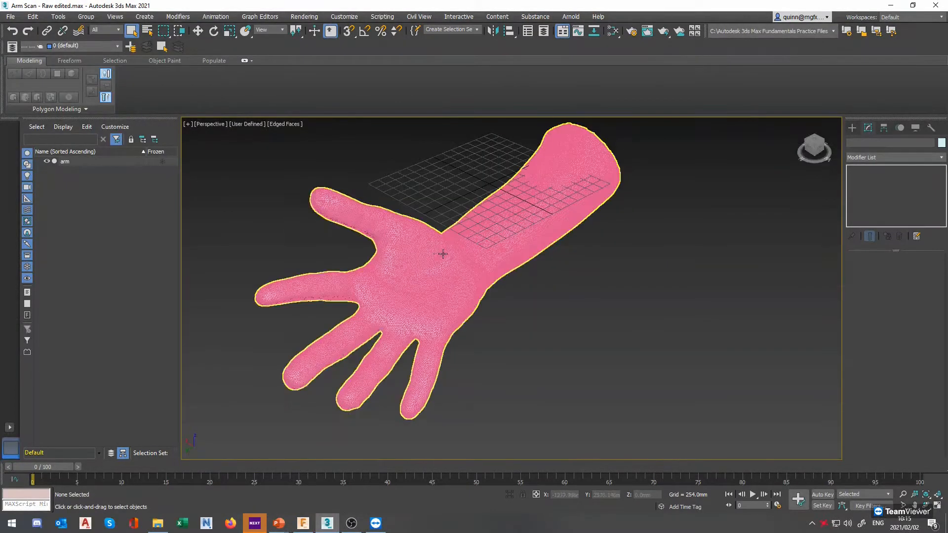
Step: Examine the triangulated mesh of the edited arm scan, both close up on the palm and as a whole
middle_drag(442, 254, 513, 283)
scroll(480, 296, up, 6)
scroll(480, 297, down, 4)
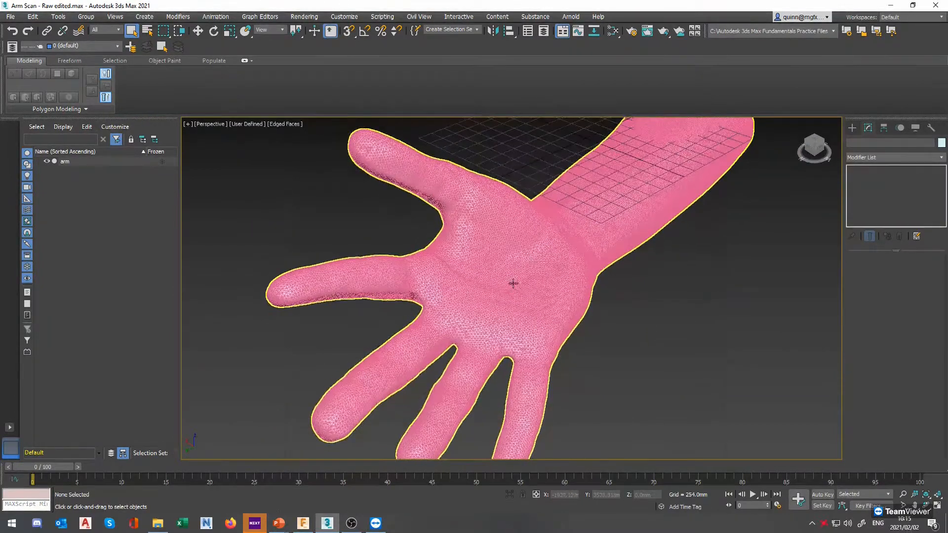
scroll(533, 259, up, 5)
scroll(533, 259, down, 2)
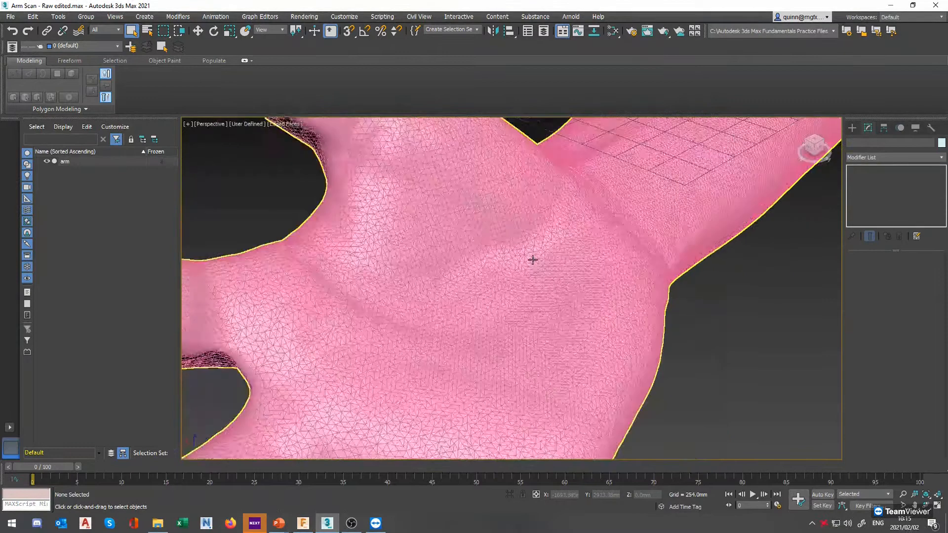
scroll(533, 259, down, 4)
alt+middle_drag(630, 277, 718, 315)
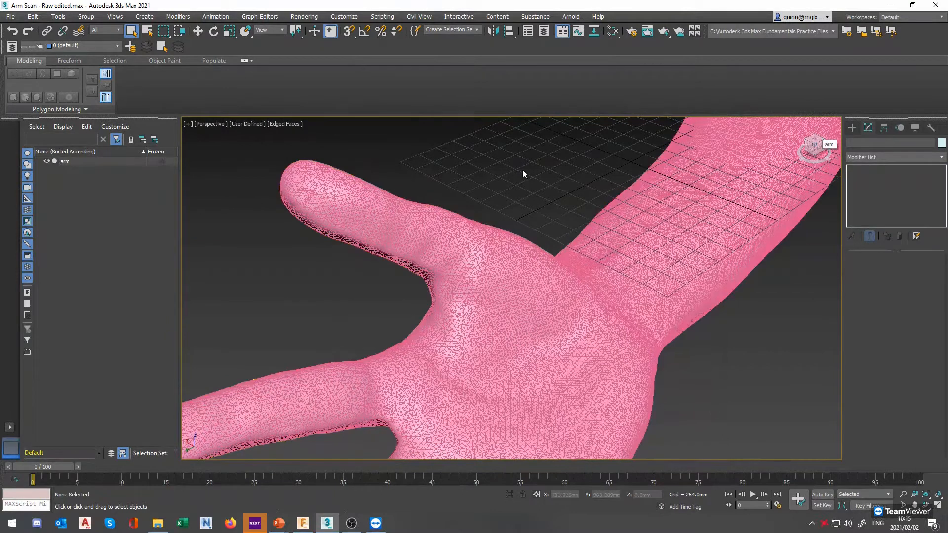
scroll(523, 169, up, 3)
scroll(522, 165, down, 8)
scroll(529, 178, up, 3)
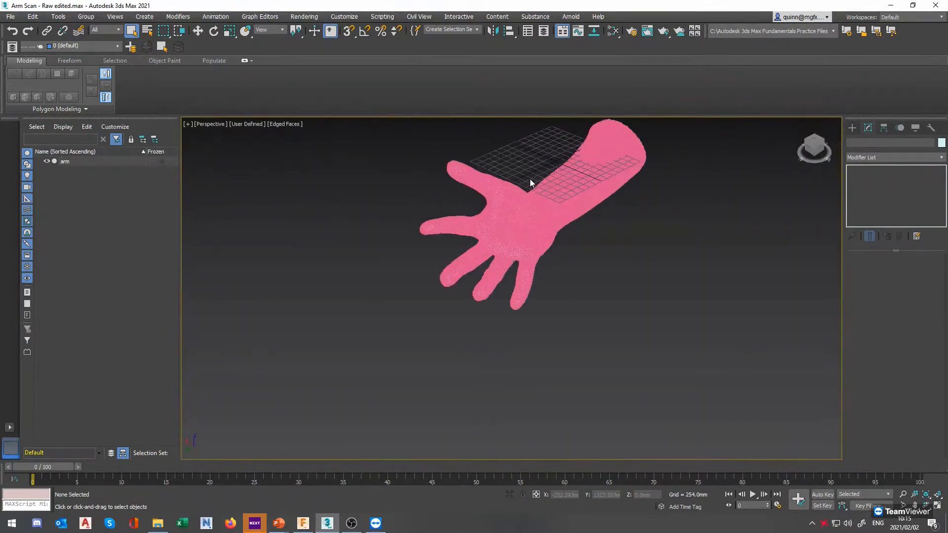
scroll(530, 178, up, 5)
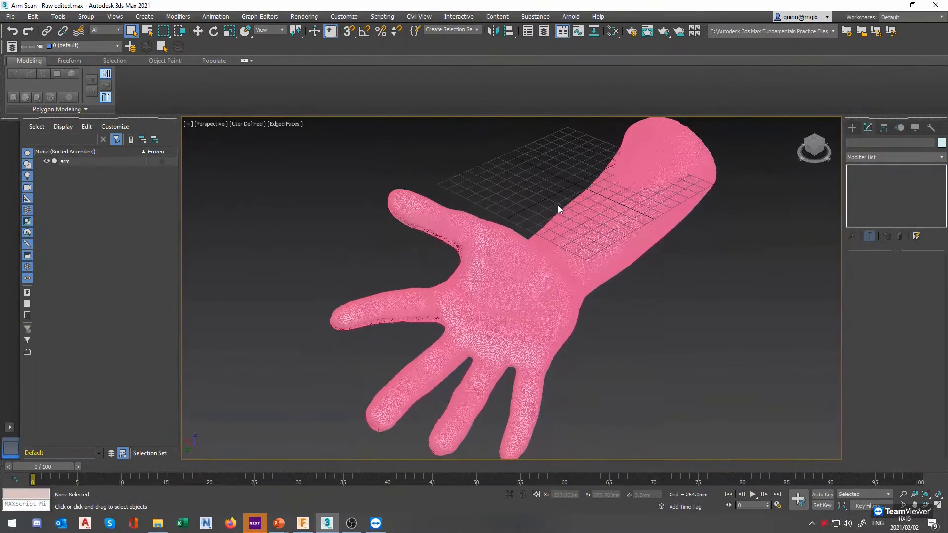
drag(817, 151, 800, 151)
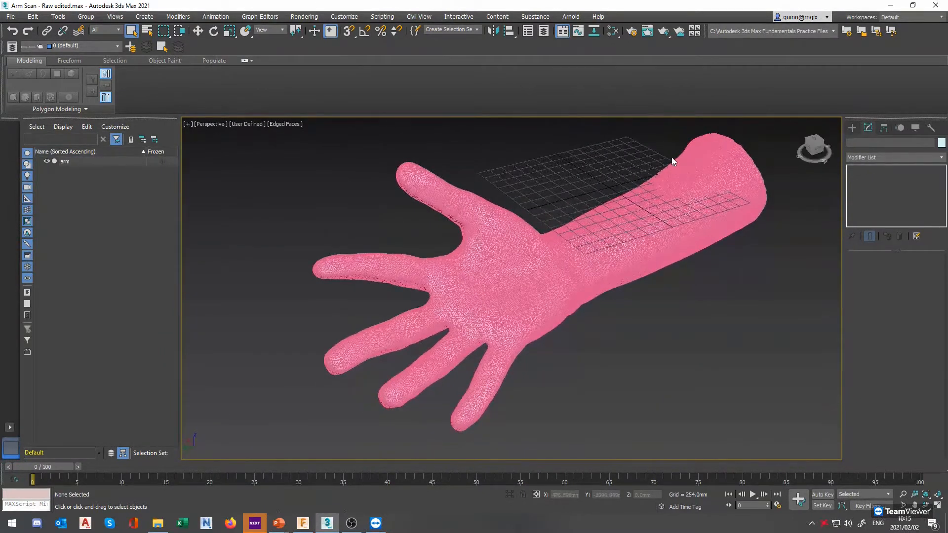
middle_drag(671, 157, 632, 173)
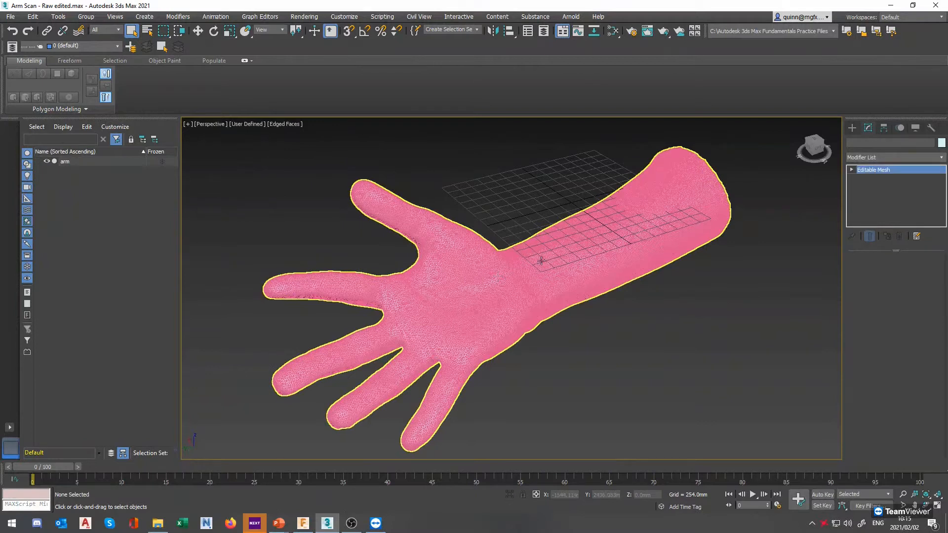
Step: Add a Retopology modifier to the edited arm and compute it with QuadriFlow at a face count of 10000
click(497, 277)
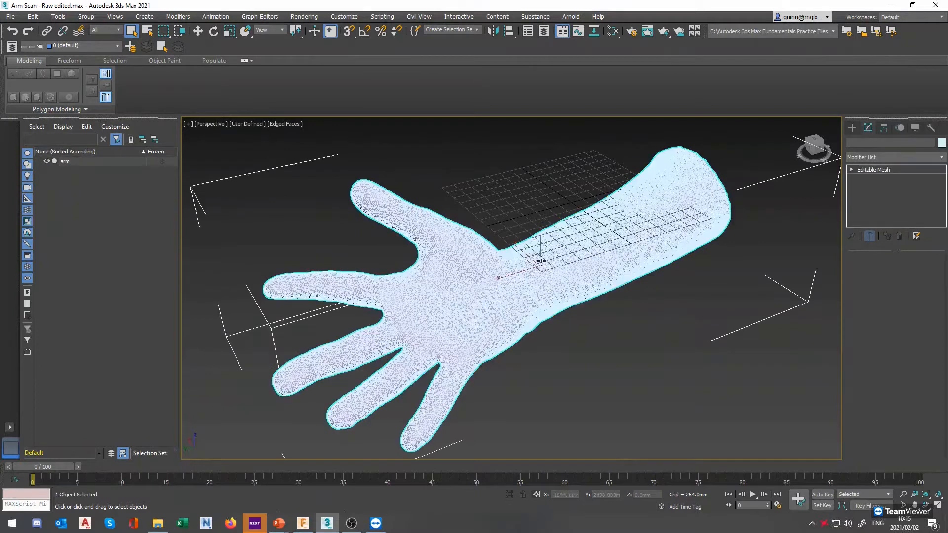
click(911, 157)
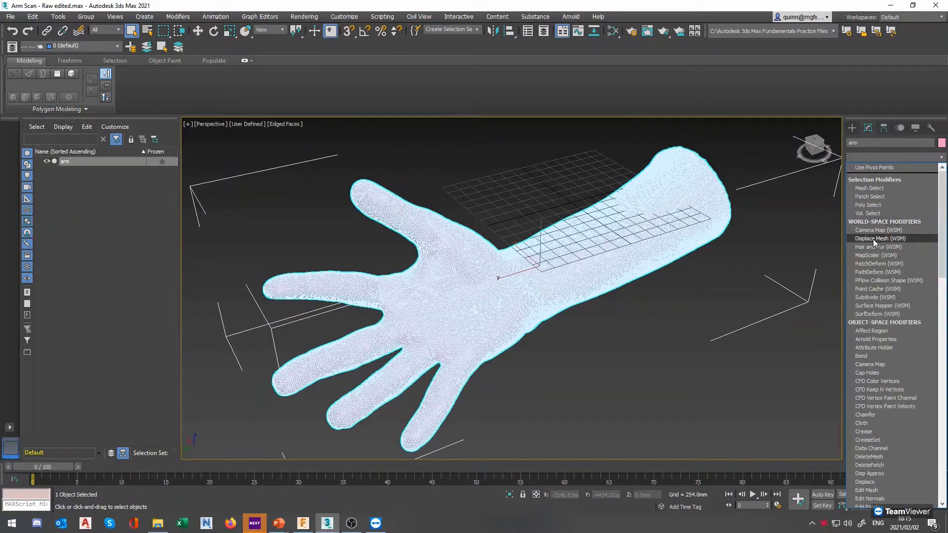
scroll(872, 239, down, 20)
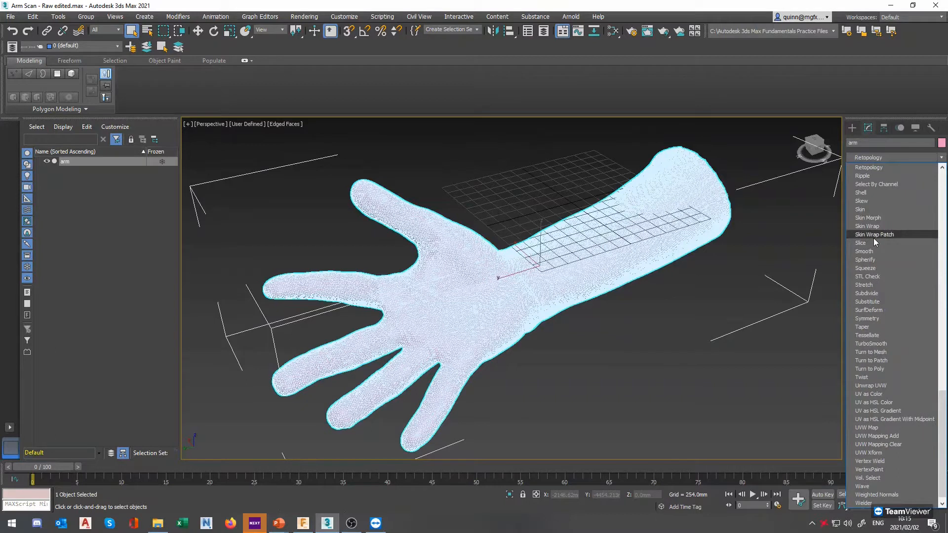
key(Return)
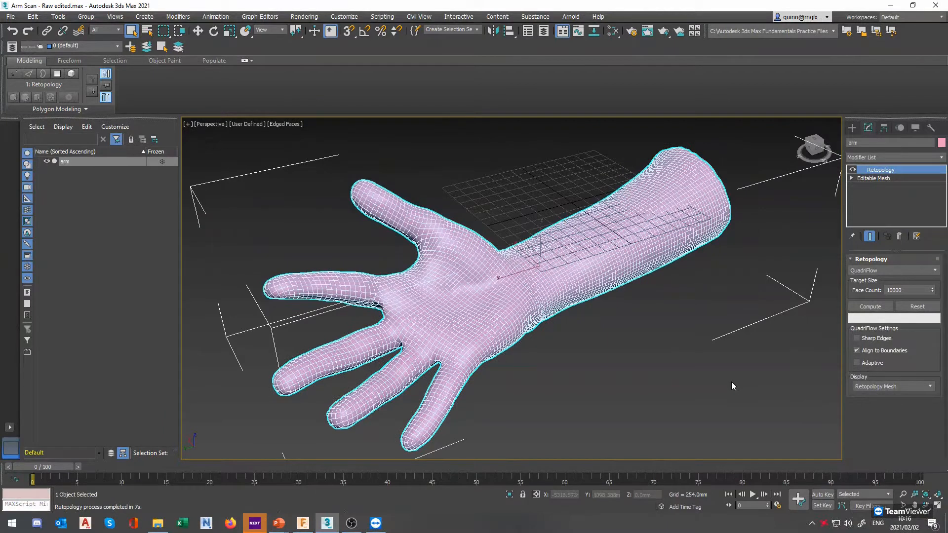
Step: Examine the quad layout of the retopologized arm close up on the palm and along the forearm
scroll(484, 314, up, 8)
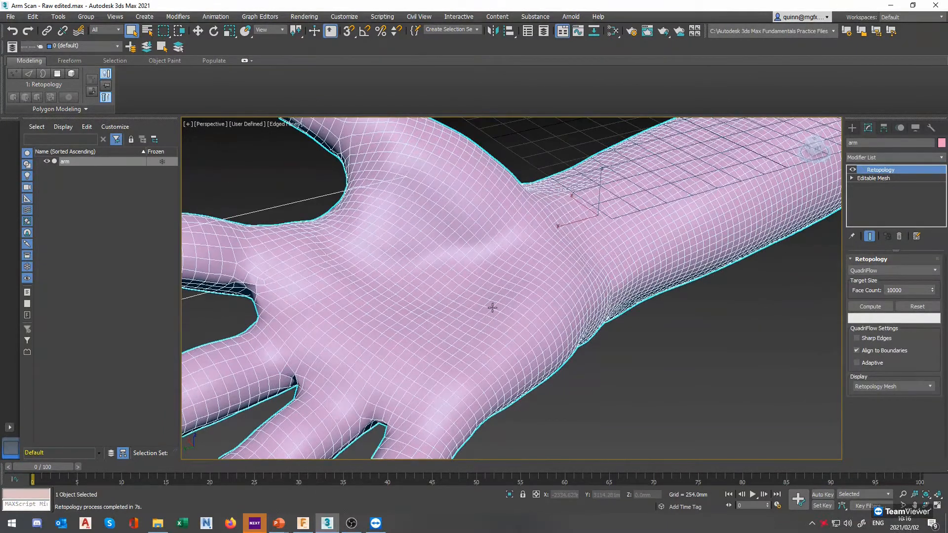
scroll(510, 317, down, 5)
middle_drag(457, 307, 541, 311)
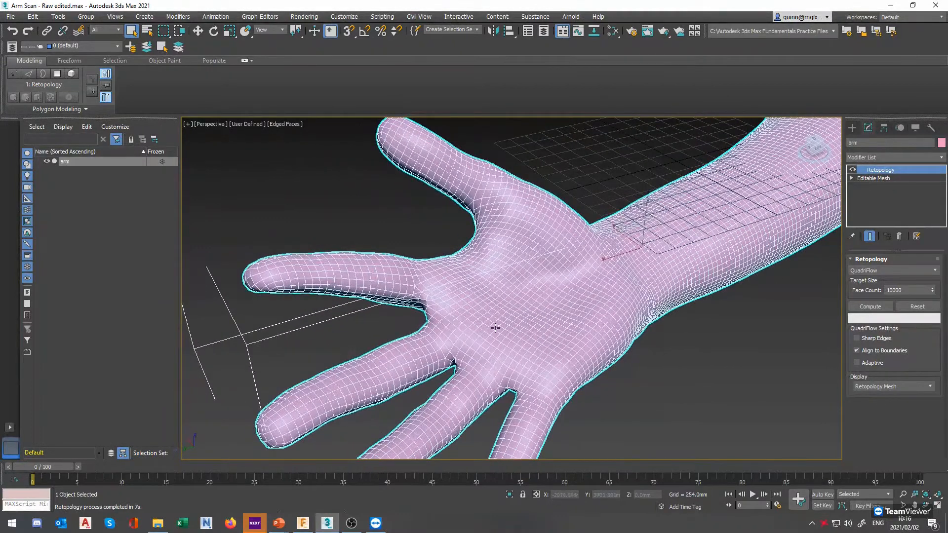
middle_drag(634, 249, 604, 268)
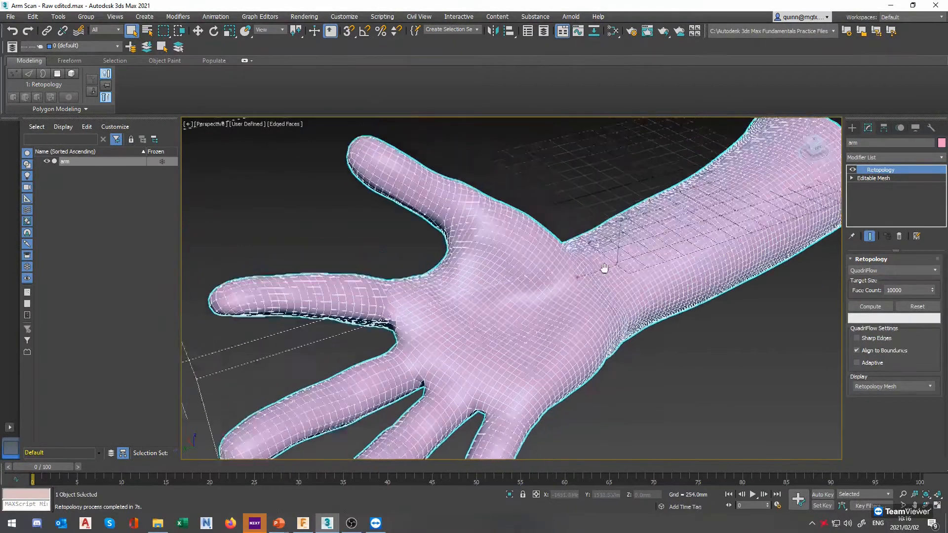
scroll(604, 268, down, 3)
scroll(730, 179, up, 6)
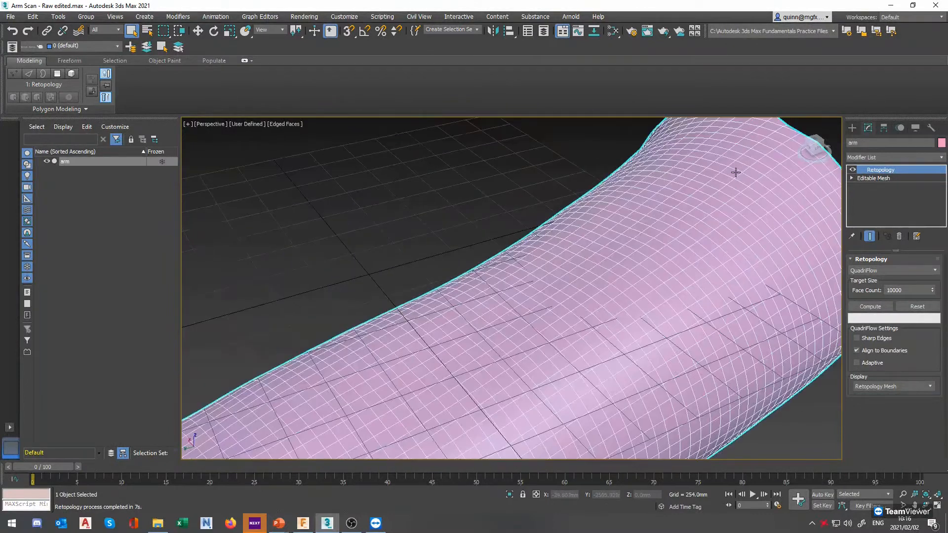
scroll(662, 207, up, 3)
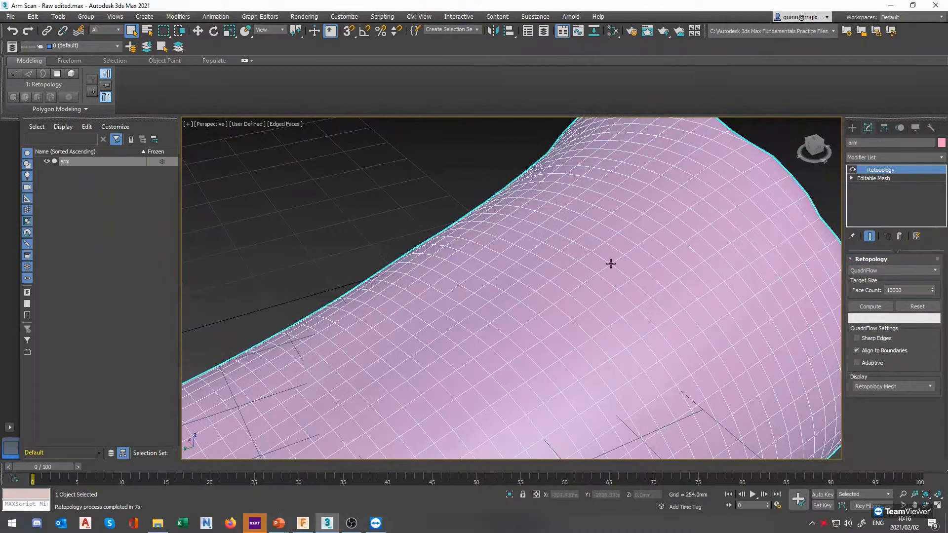
scroll(704, 184, down, 2)
scroll(703, 184, down, 3)
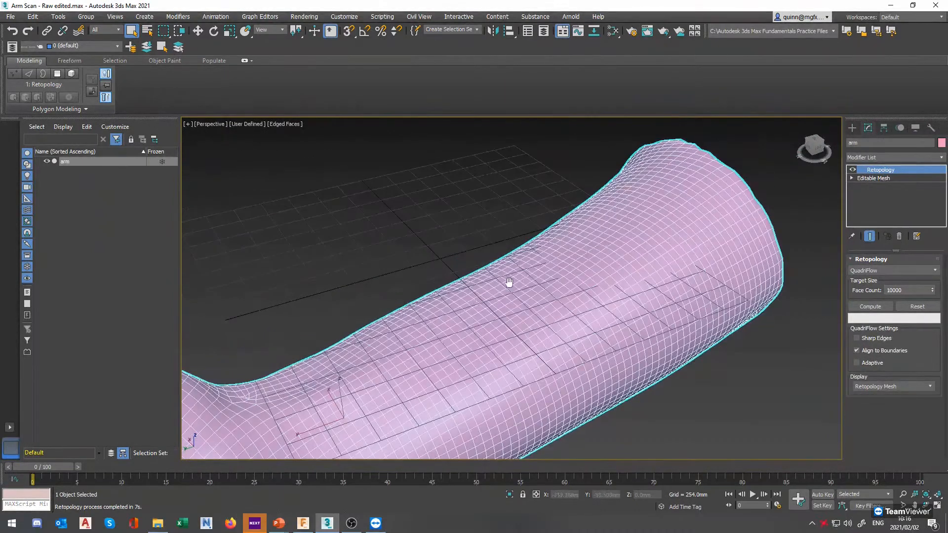
middle_drag(509, 282, 629, 244)
middle_drag(394, 347, 491, 293)
middle_drag(418, 326, 476, 304)
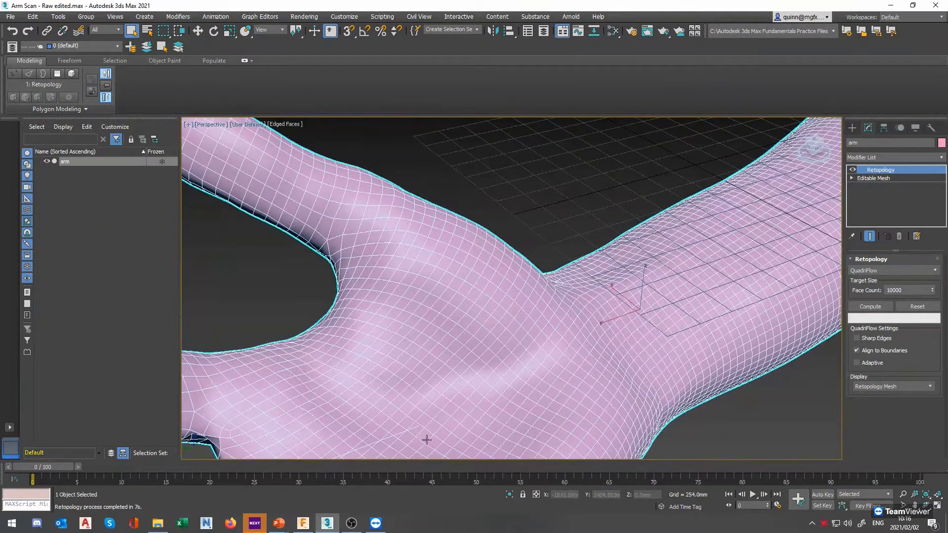
Step: Examine the quad flow around the thumb, palm and fingers from several angles and on the arm as a whole
scroll(450, 375, down, 2)
scroll(450, 358, up, 5)
scroll(451, 357, down, 6)
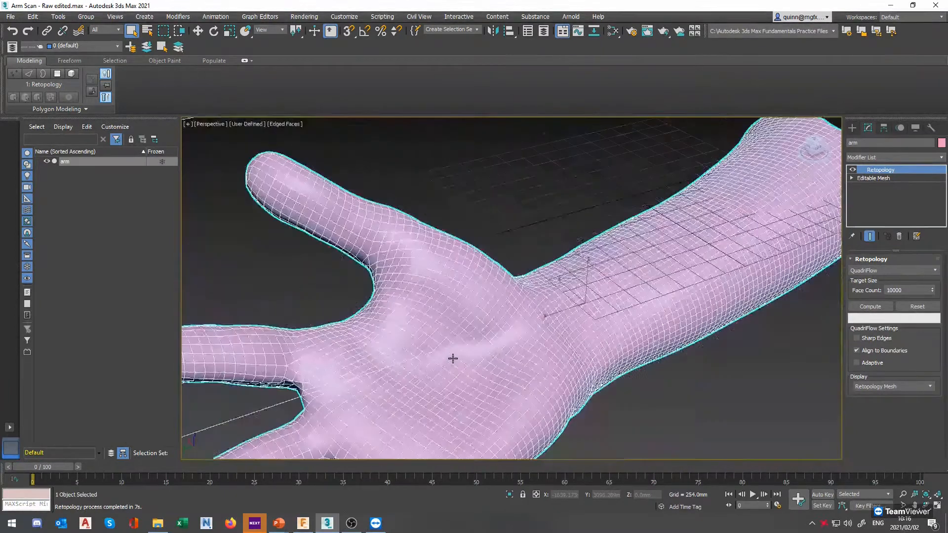
scroll(429, 357, up, 2)
scroll(431, 357, down, 6)
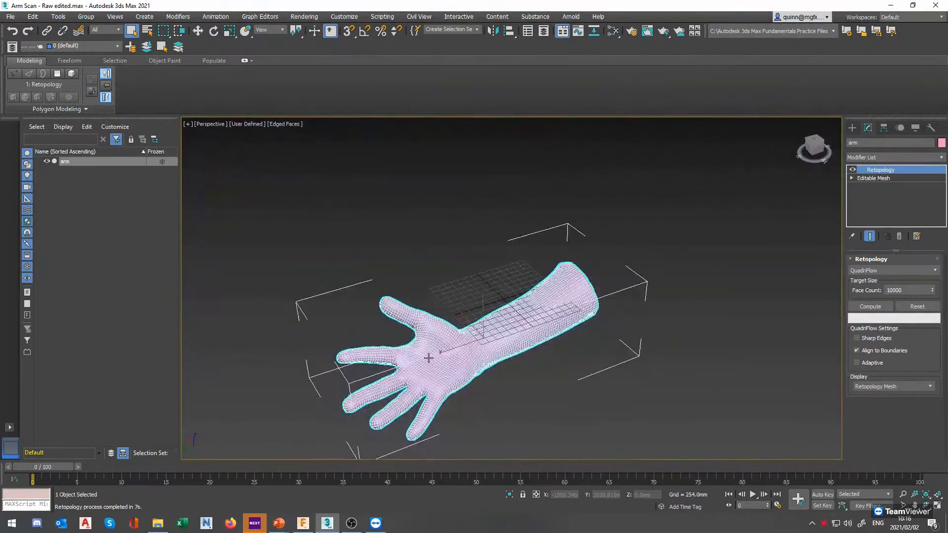
scroll(429, 357, up, 2)
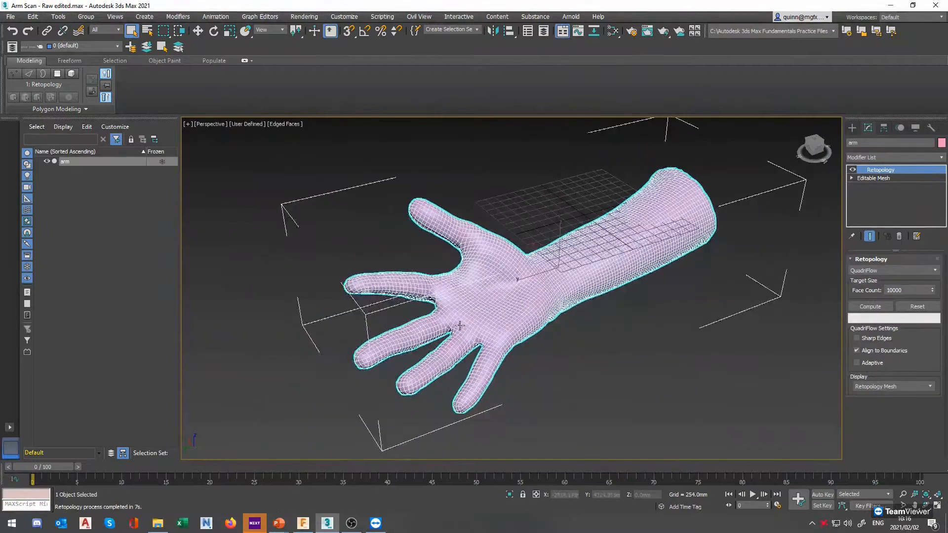
alt+middle_drag(435, 314, 417, 189)
alt+middle_drag(481, 378, 465, 276)
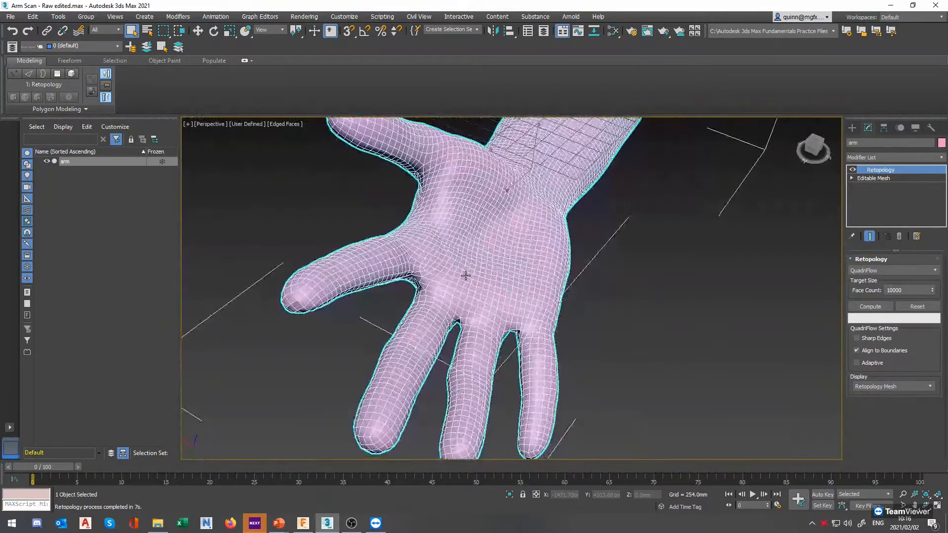
alt+middle_drag(465, 275, 473, 313)
scroll(472, 314, down, 10)
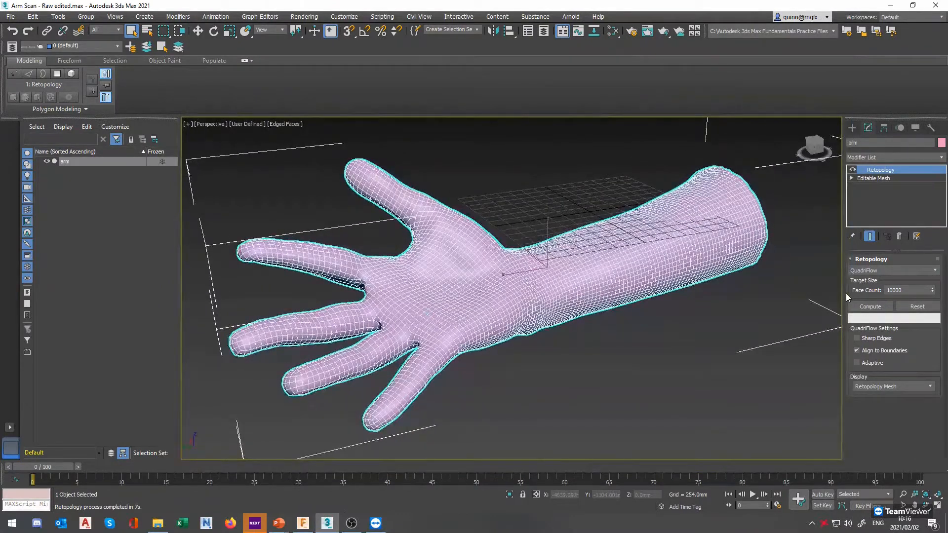
click(892, 290)
key(BackSpace)
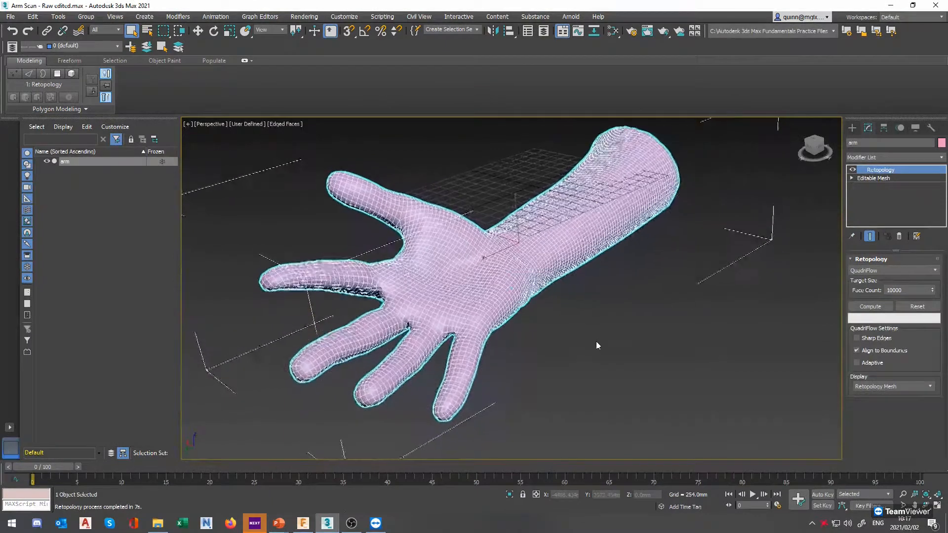
alt+middle_drag(591, 321, 596, 289)
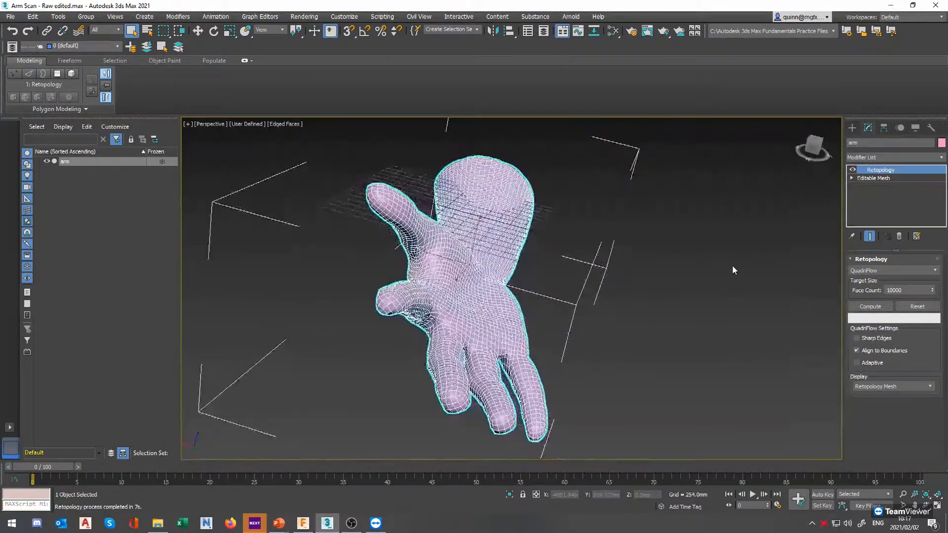
alt+middle_drag(733, 266, 672, 315)
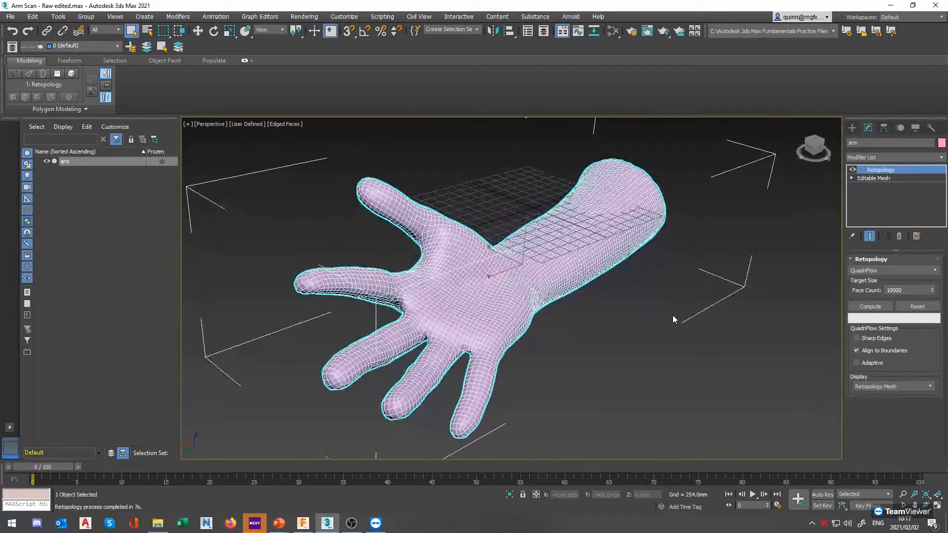
Step: Look at the file types offered for exporting the scene, and leave without exporting
click(11, 17)
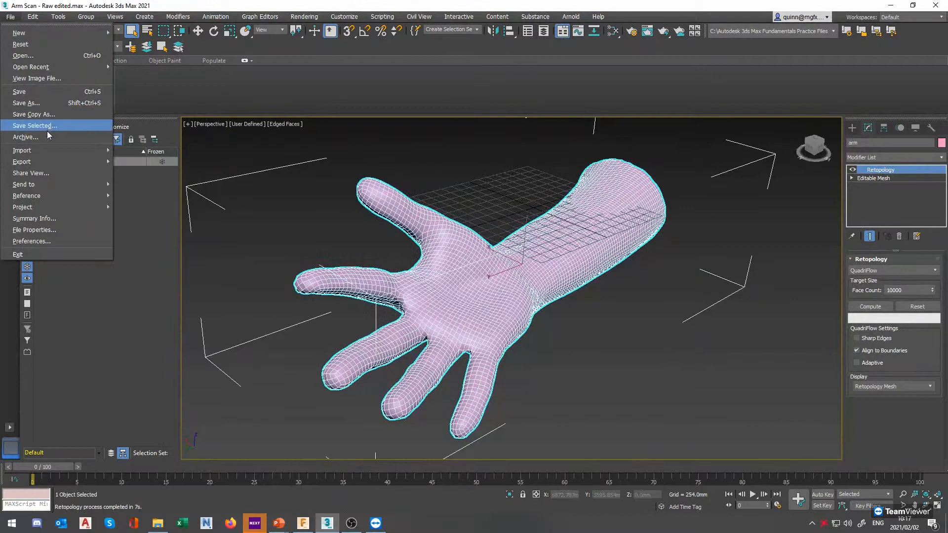
mouse_move(56, 162)
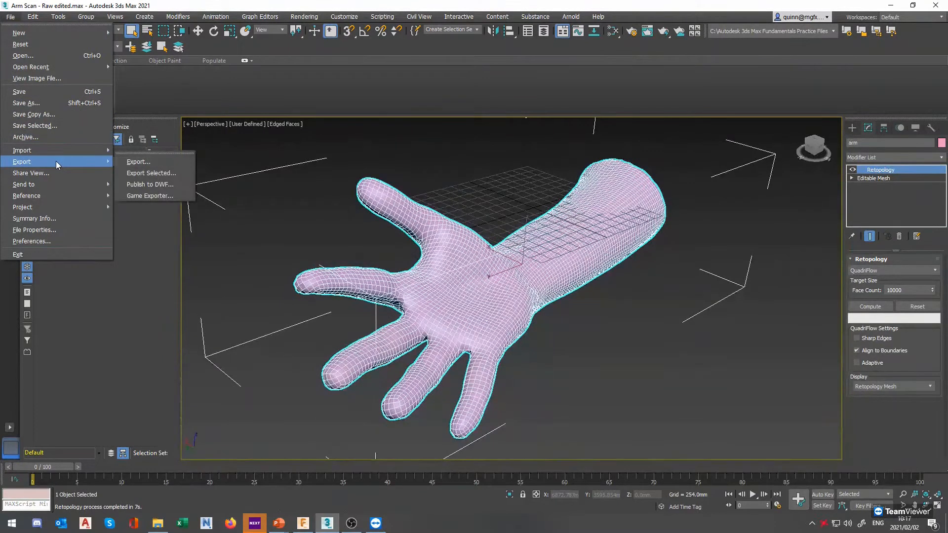
click(156, 161)
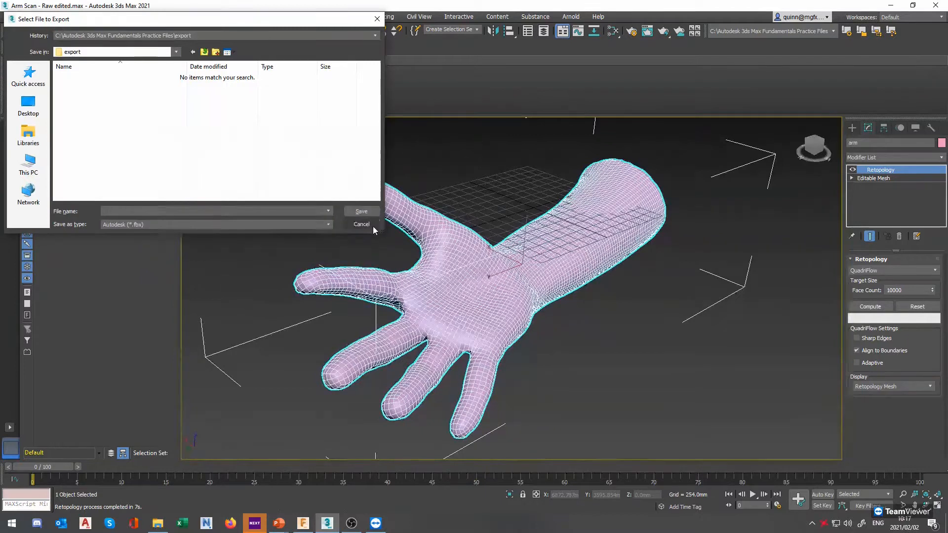
click(298, 224)
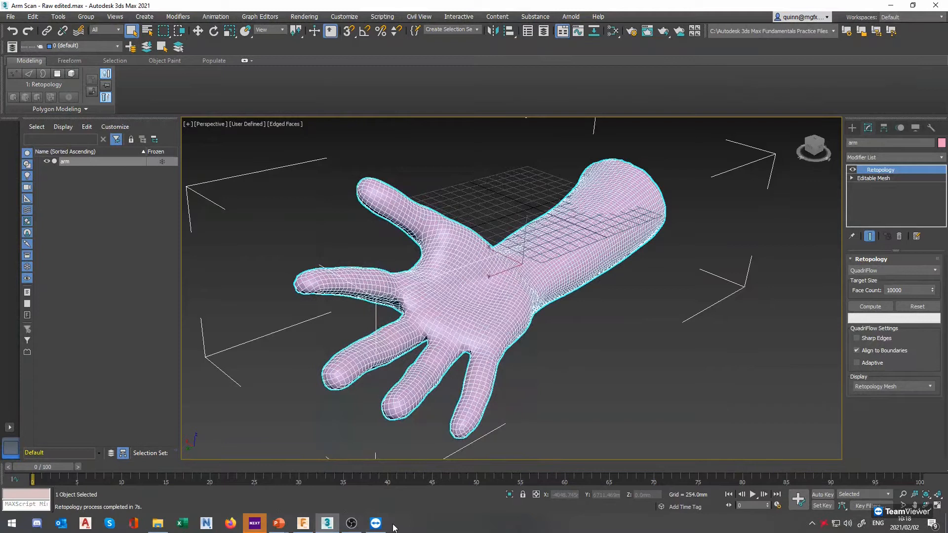
Step: Switch to Fusion 360 and inspect the Arm Scan - Quad Mesh V01 design from several sides
click(892, 7)
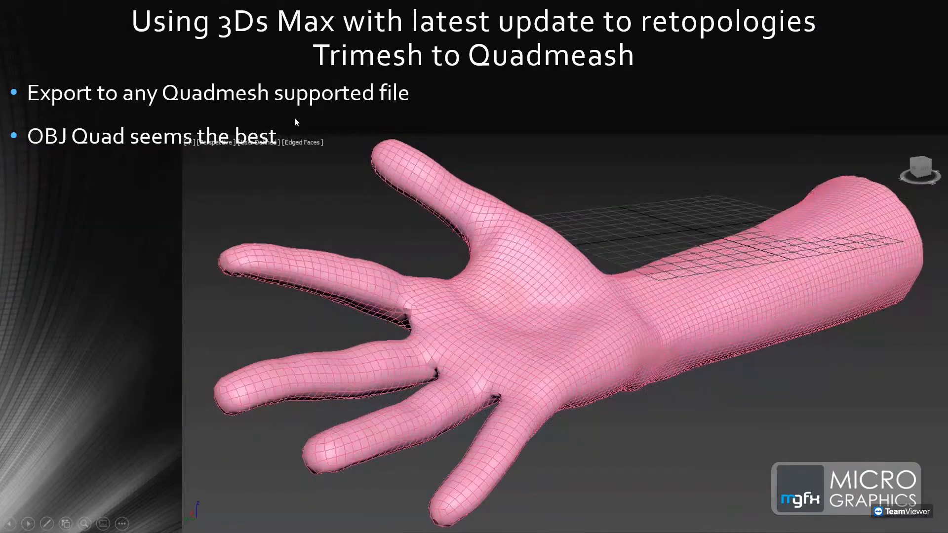
click(469, 127)
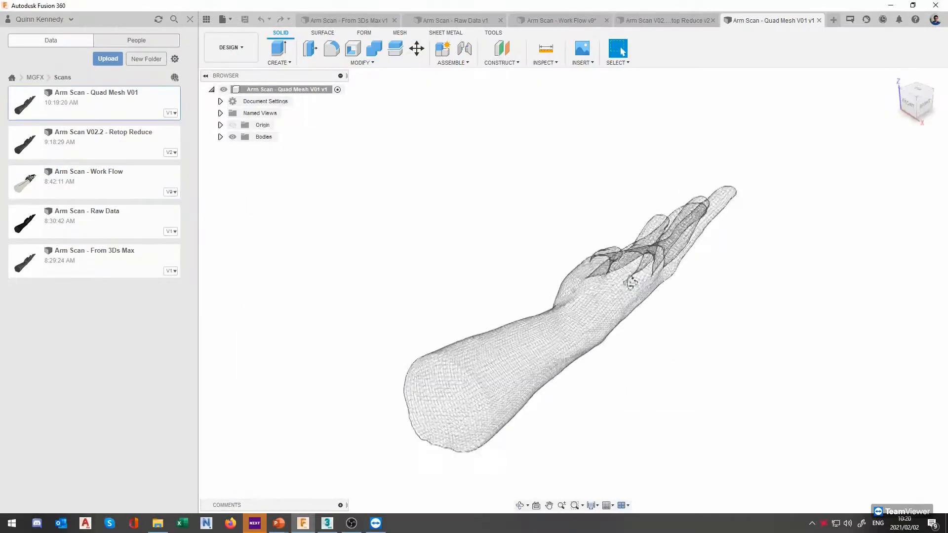
shift+middle_drag(612, 231, 518, 190)
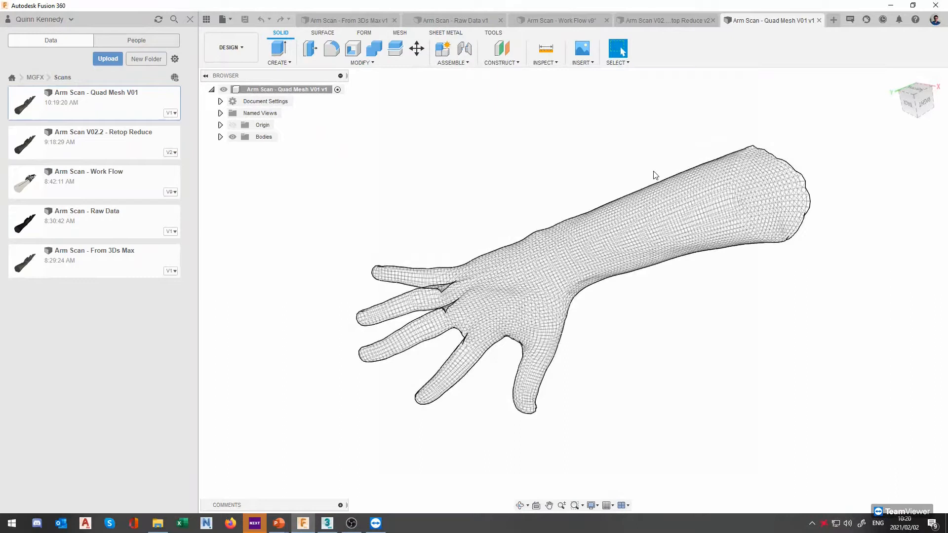
shift+middle_drag(912, 102, 505, 247)
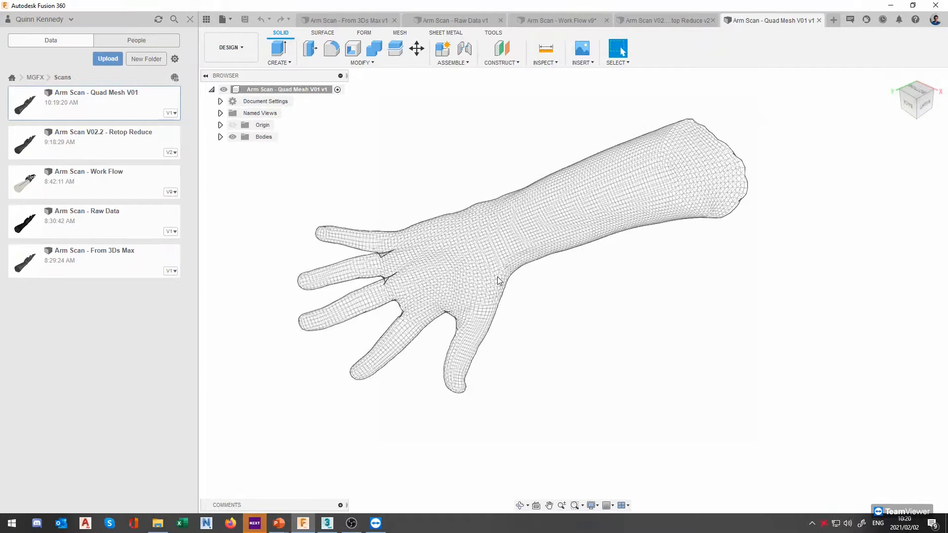
Step: Convert the arm mesh with the Quad Mesh to T-Splines type as a new body
click(476, 252)
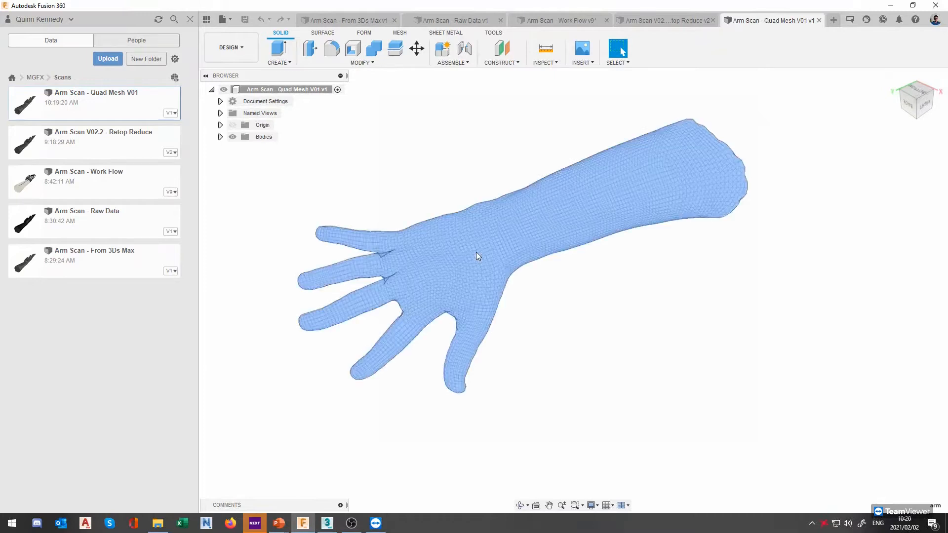
right_click(474, 251)
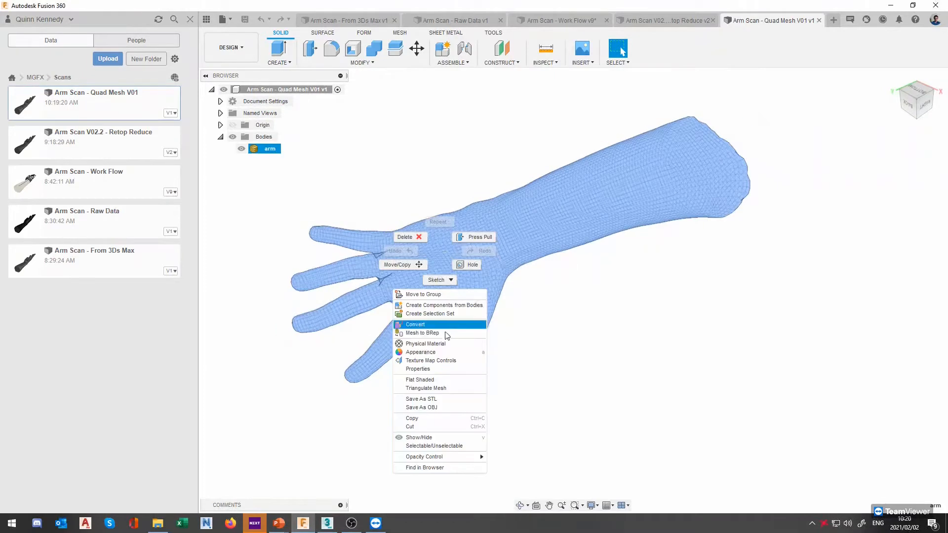
click(424, 324)
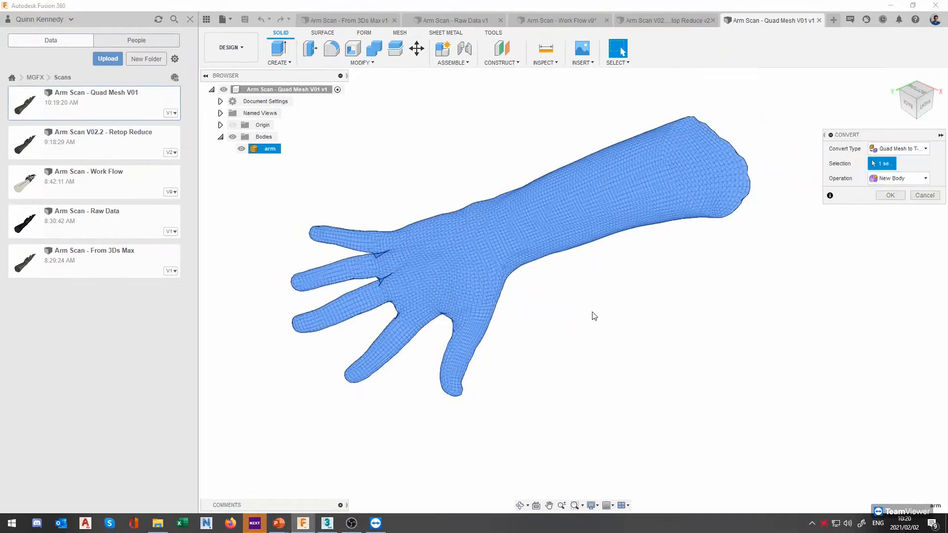
click(897, 148)
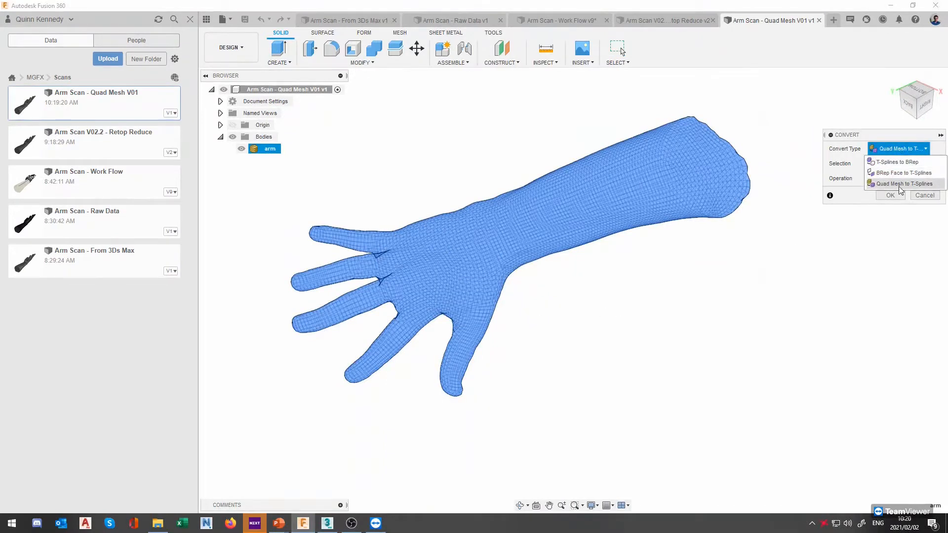
click(910, 184)
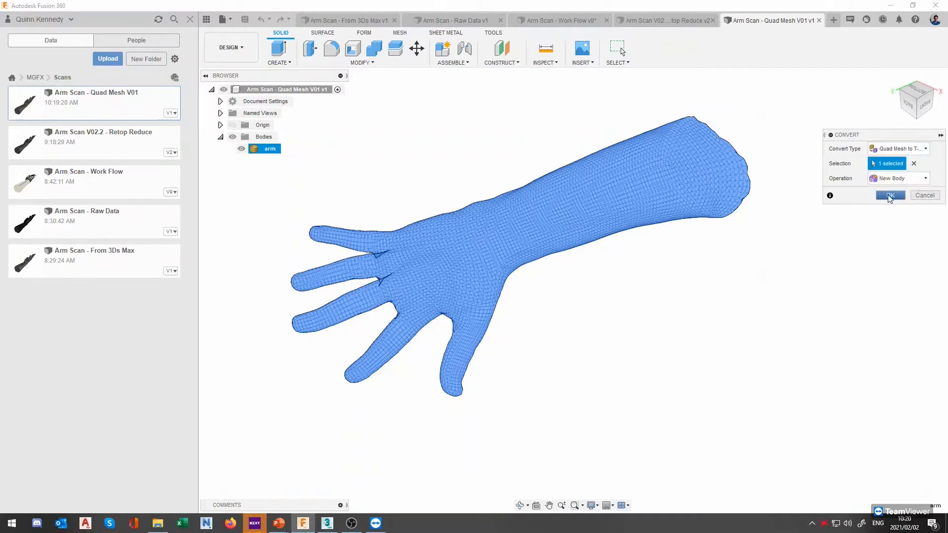
click(890, 196)
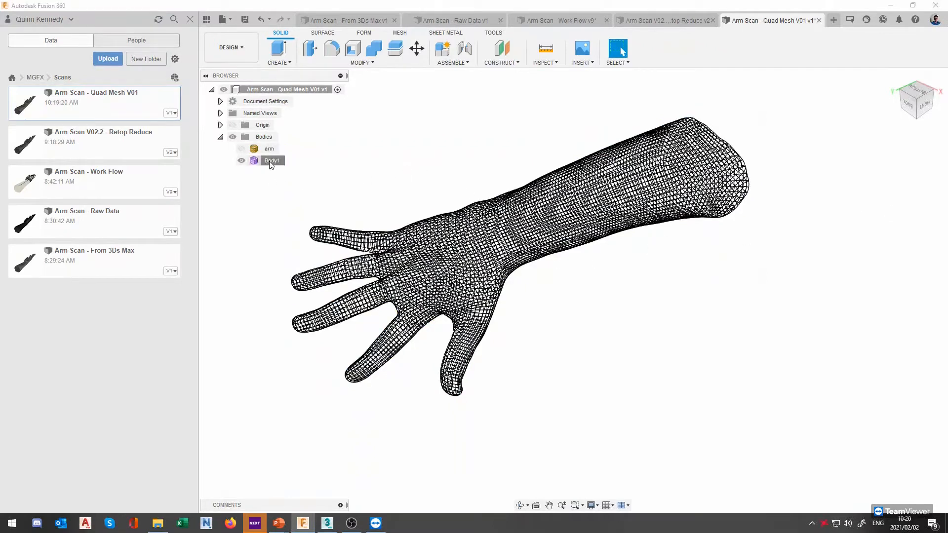
Step: Change the visual style from wireframe to Shaded with Visible Edges Only for the converted body
click(264, 160)
click(518, 310)
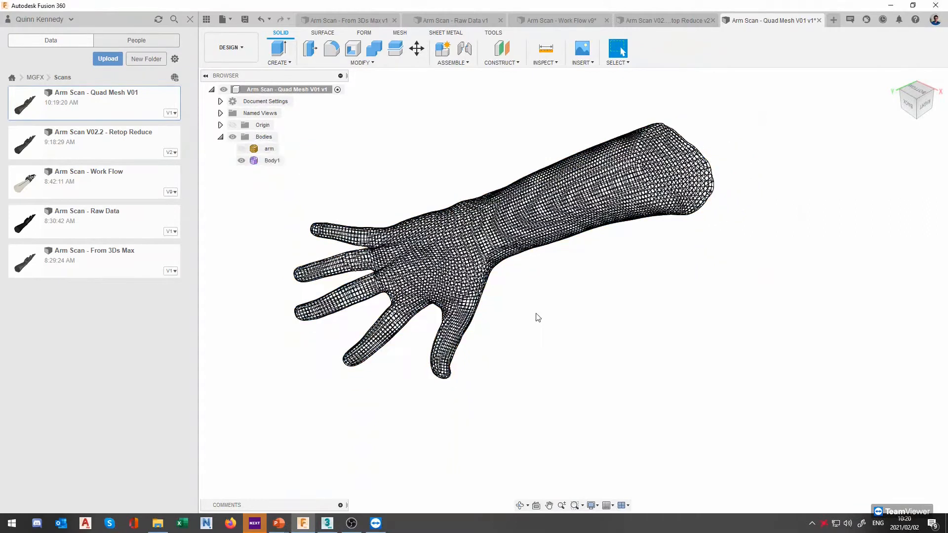
scroll(435, 266, up, 2)
click(597, 505)
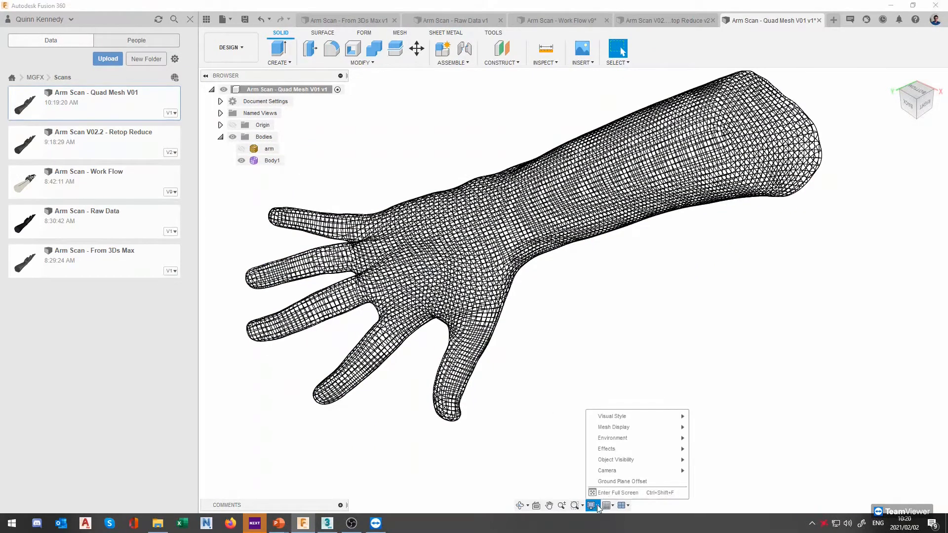
mouse_move(659, 429)
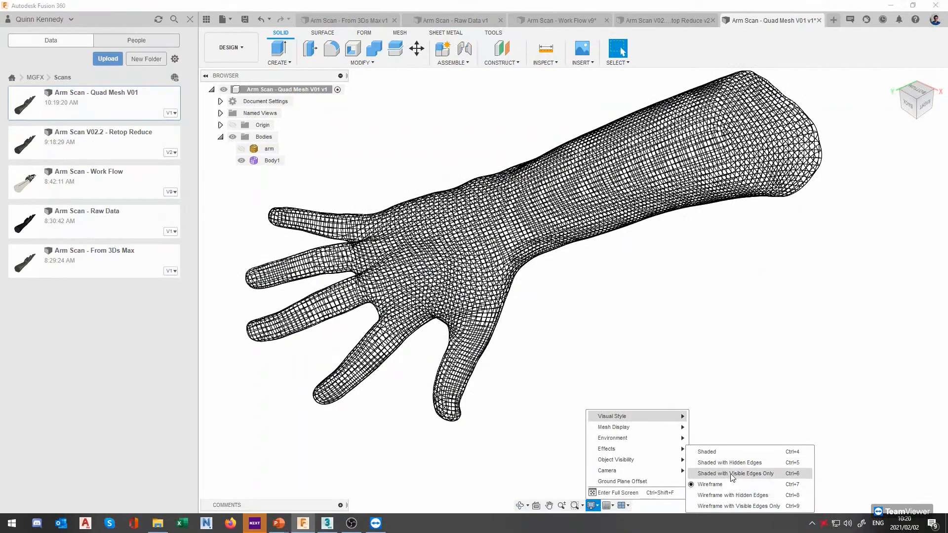
click(730, 472)
Step: Inspect the shaded T-Spline body over the back of the hand and forearm, highlighting it and clearing the selection
click(270, 160)
middle_drag(436, 204, 484, 320)
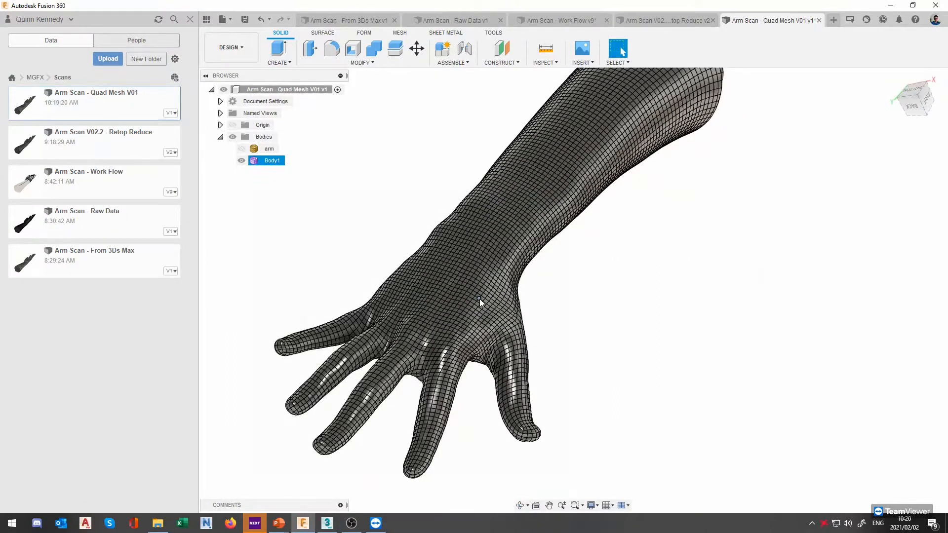
double_click(480, 299)
scroll(730, 193, down, 1)
middle_drag(729, 194, 737, 218)
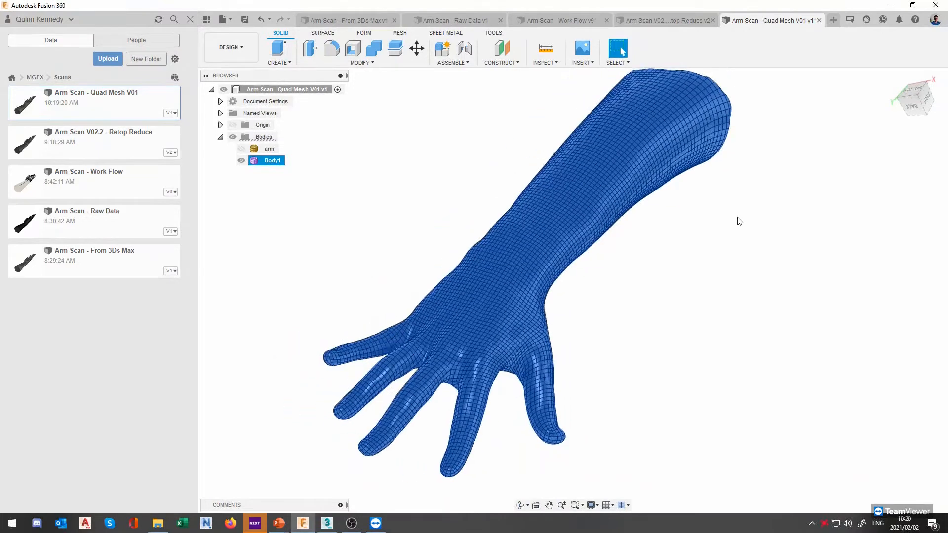
click(739, 220)
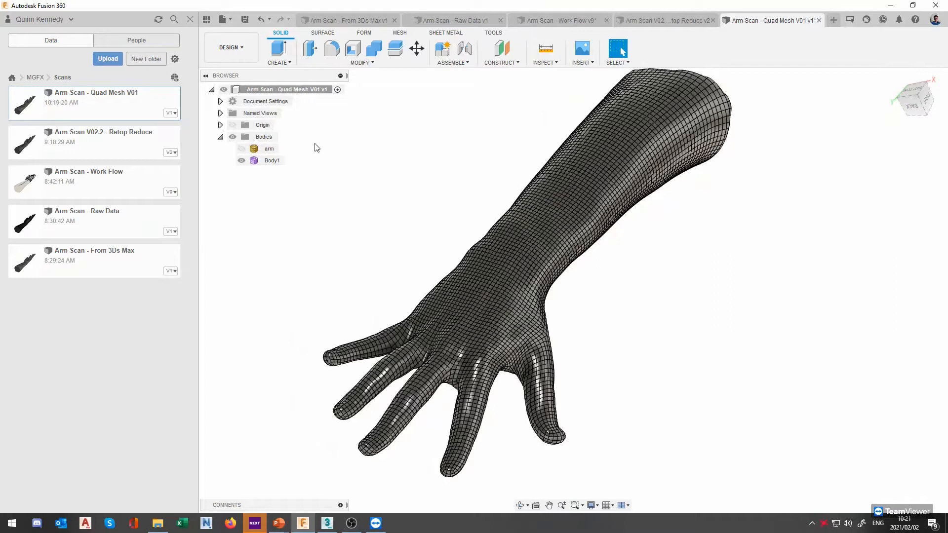
Step: Compare the triangulated mesh in the Arm Scan V02.2 - Retop Reduce design with the Arm Scan - Quad Mesh V01 body
click(648, 13)
click(730, 14)
click(690, 20)
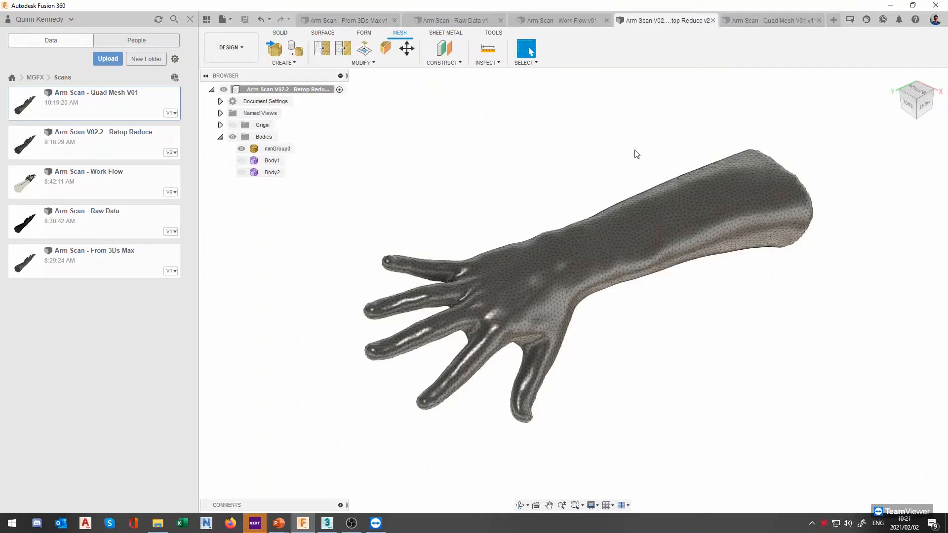
click(744, 21)
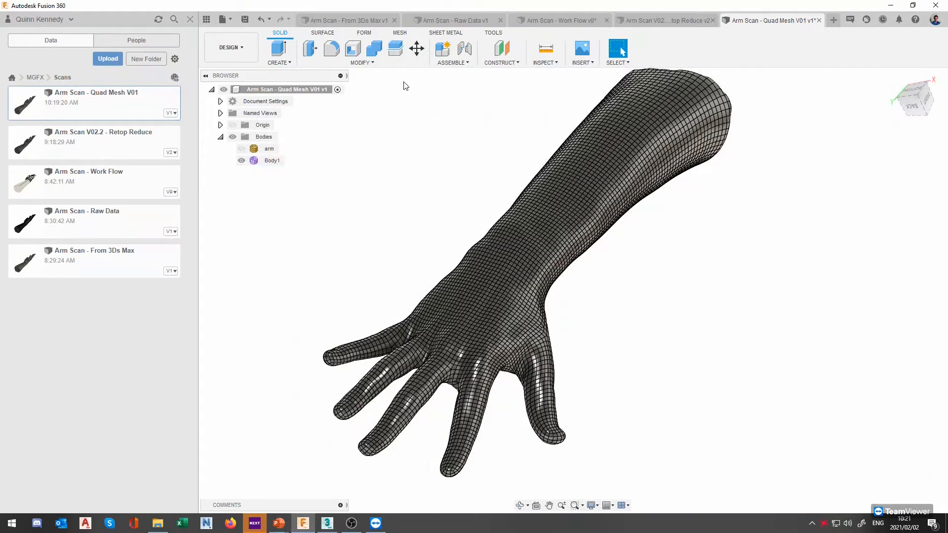
Step: Review the Form modelling tools, select the thumb-tip faces of the T-Spline hand, and clear the selection
click(363, 33)
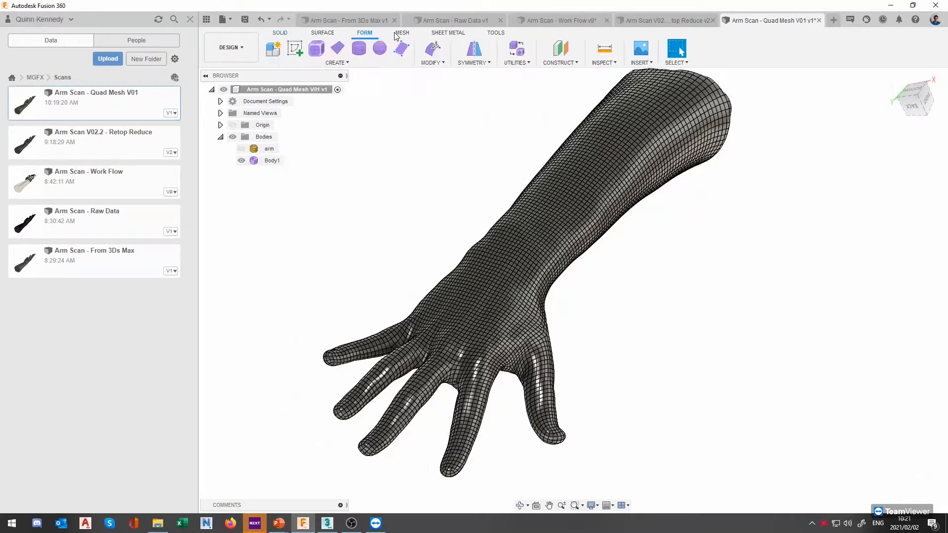
click(433, 67)
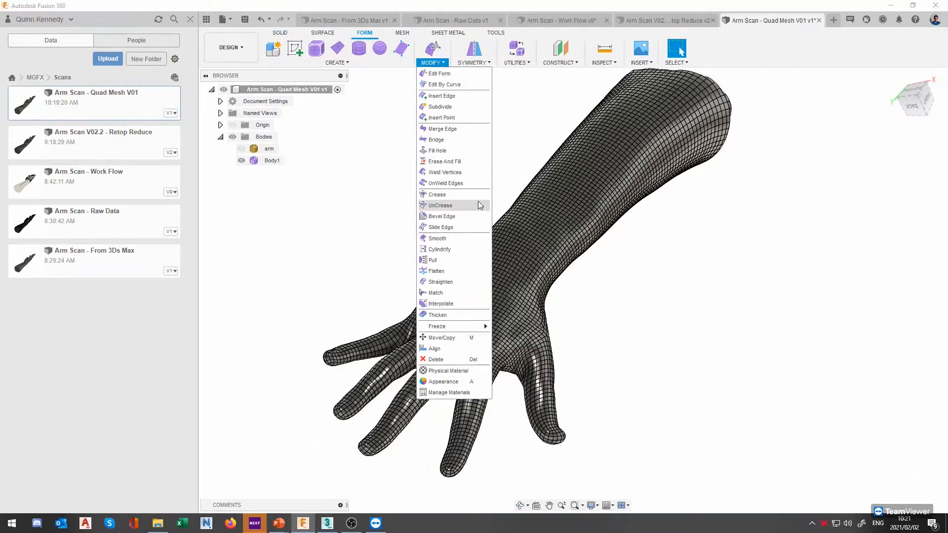
click(368, 166)
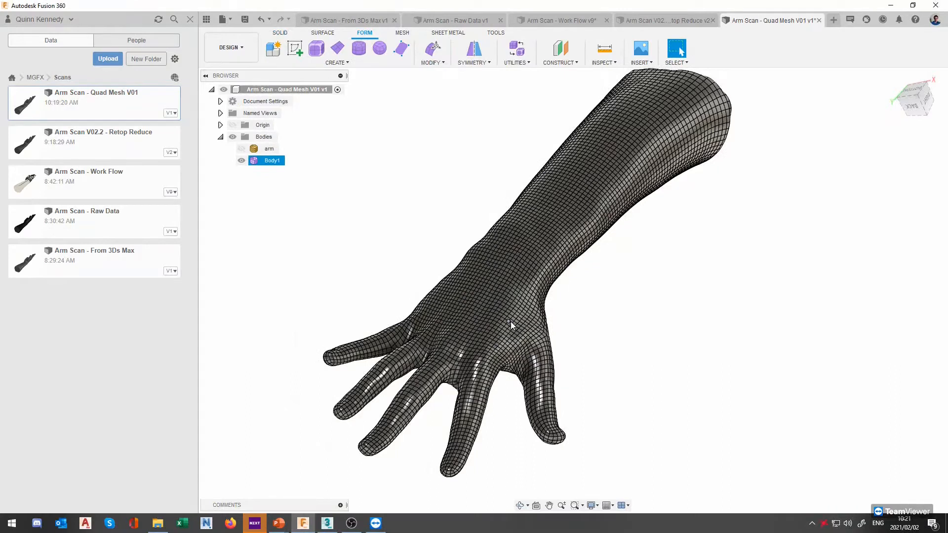
middle_drag(458, 358, 458, 341)
scroll(457, 340, down, 1)
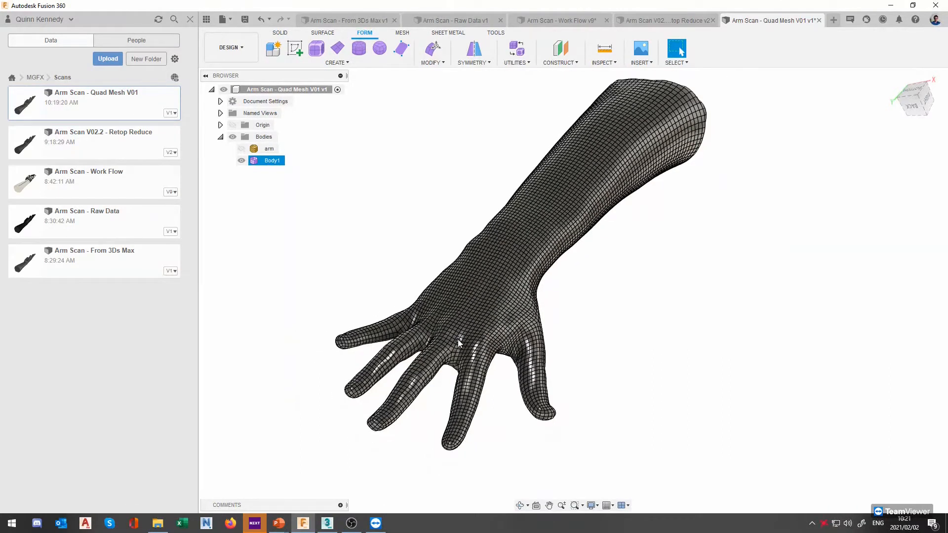
scroll(457, 342, up, 2)
mouse_move(621, 318)
shift+middle_down()
mouse_move(605, 289)
mouse_move(573, 288)
mouse_move(603, 322)
shift+middle_up()
drag(518, 456, 482, 399)
shift+middle_drag(576, 382, 554, 398)
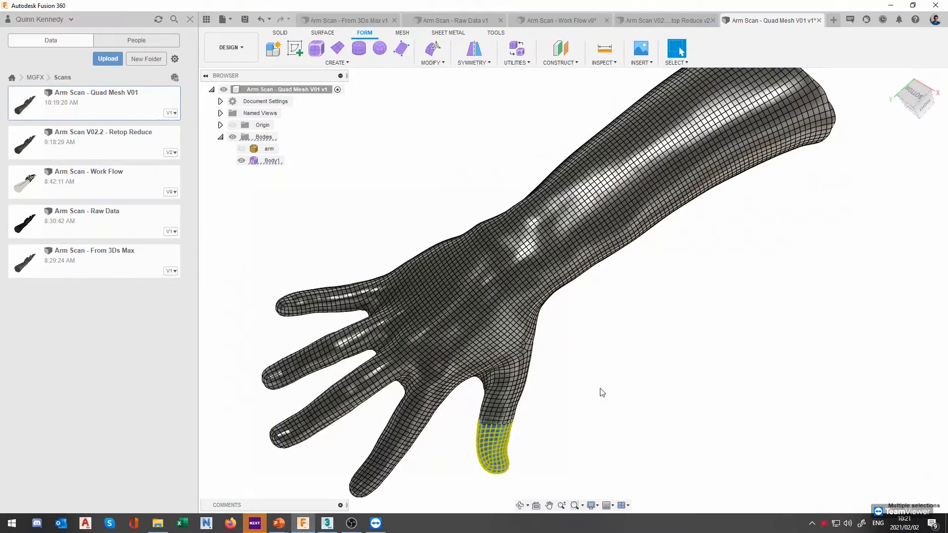
click(631, 391)
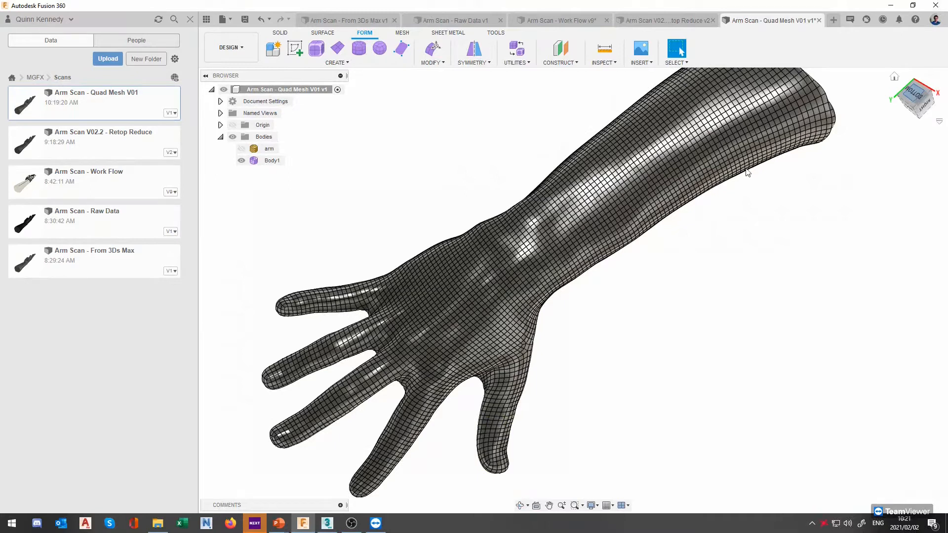
Step: Start a Thicken on the arm's T-Spline body with a thickness of 10 mm
click(915, 95)
click(432, 55)
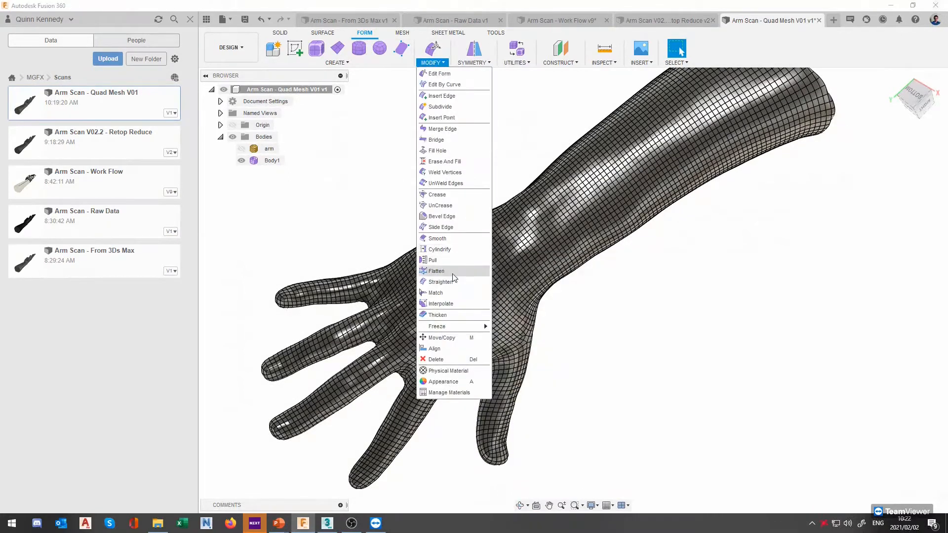
click(451, 317)
shift+middle_drag(593, 339, 583, 294)
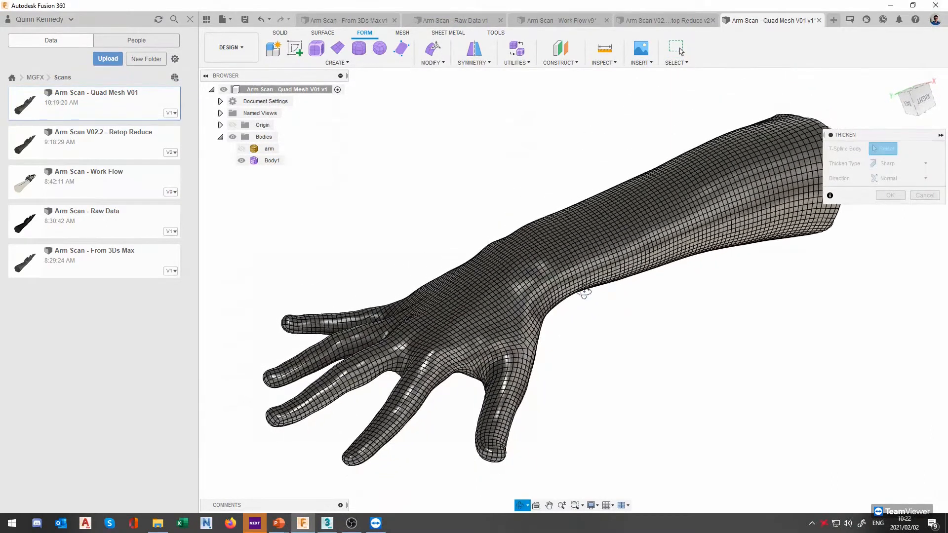
scroll(443, 347, up, 3)
middle_drag(443, 347, 461, 298)
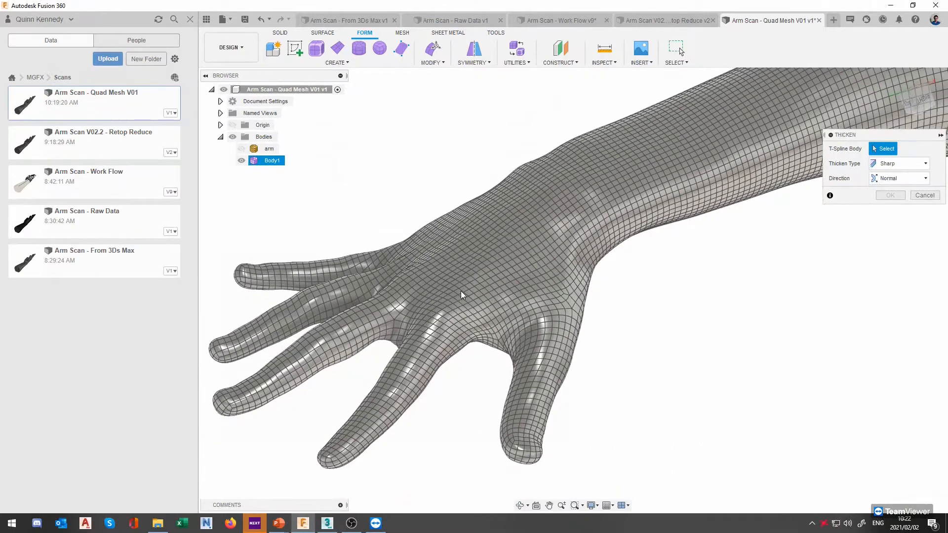
click(450, 314)
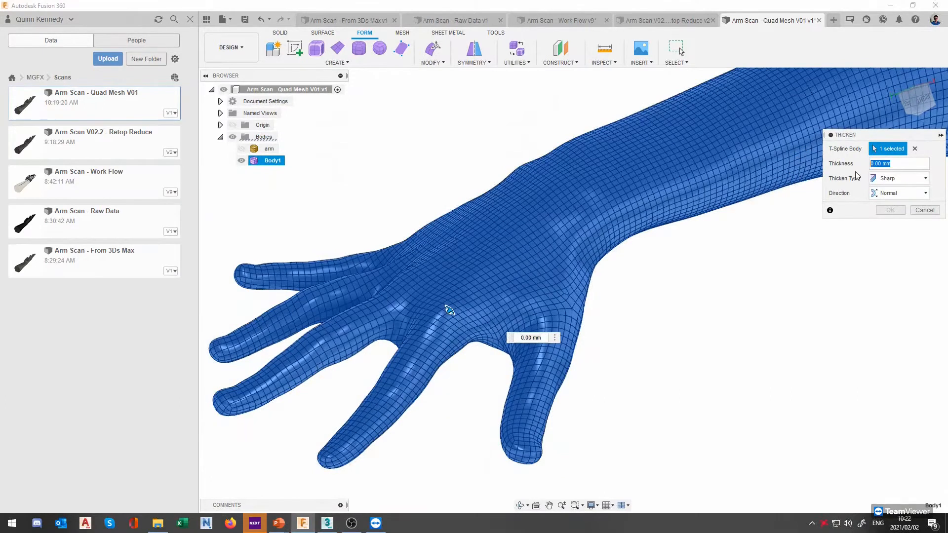
text(10)
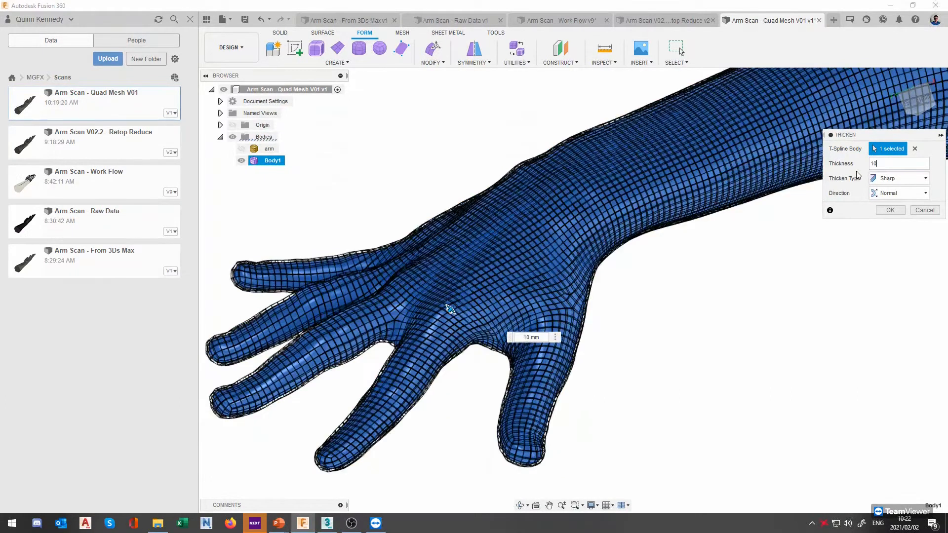
Step: Check the thicken preview around the hand, change the Thicken Type to No Edge, and complete the operation
shift+middle_drag(490, 306, 481, 230)
shift+middle_drag(471, 282, 498, 302)
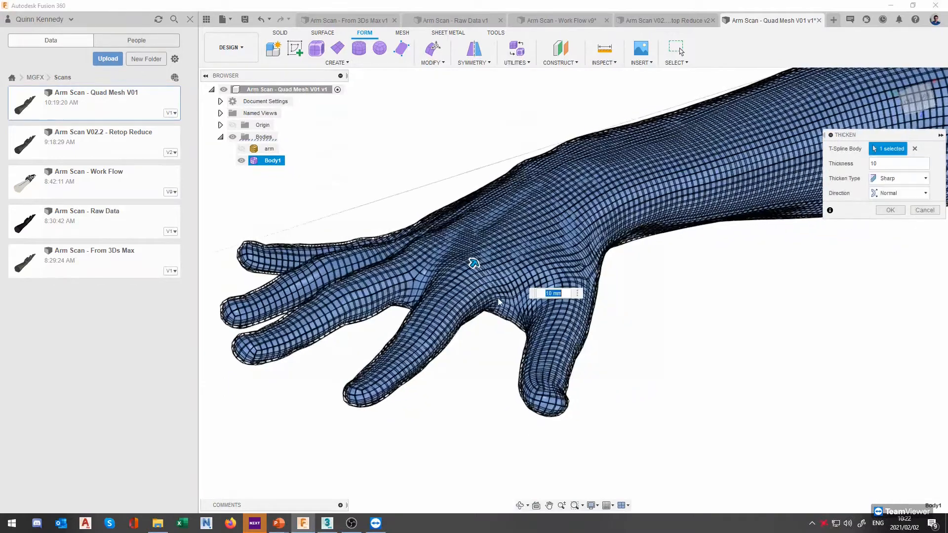
scroll(493, 303, up, 3)
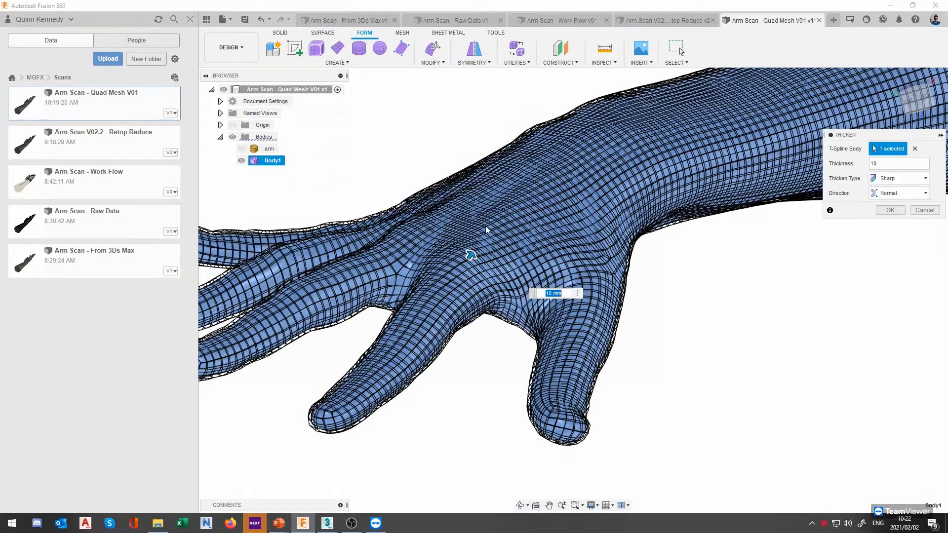
click(913, 193)
click(913, 192)
click(892, 178)
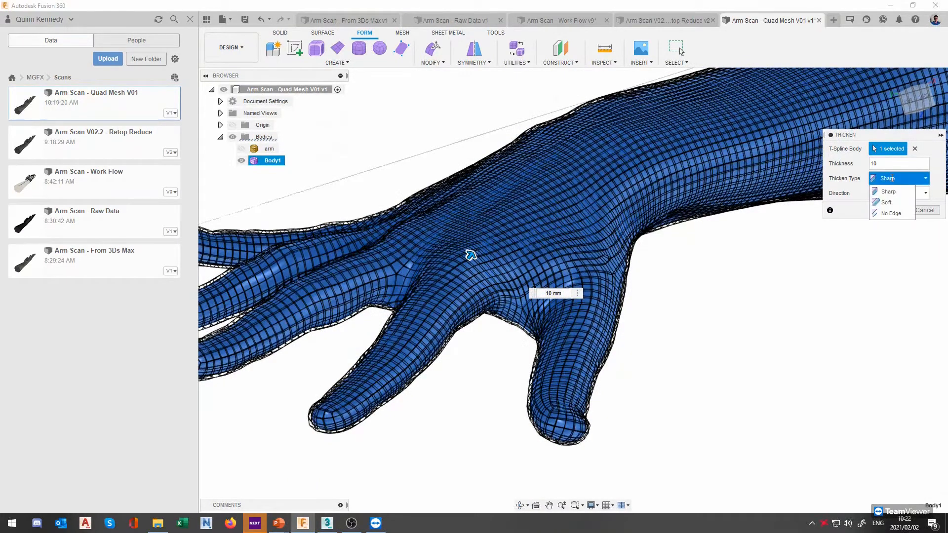
click(891, 214)
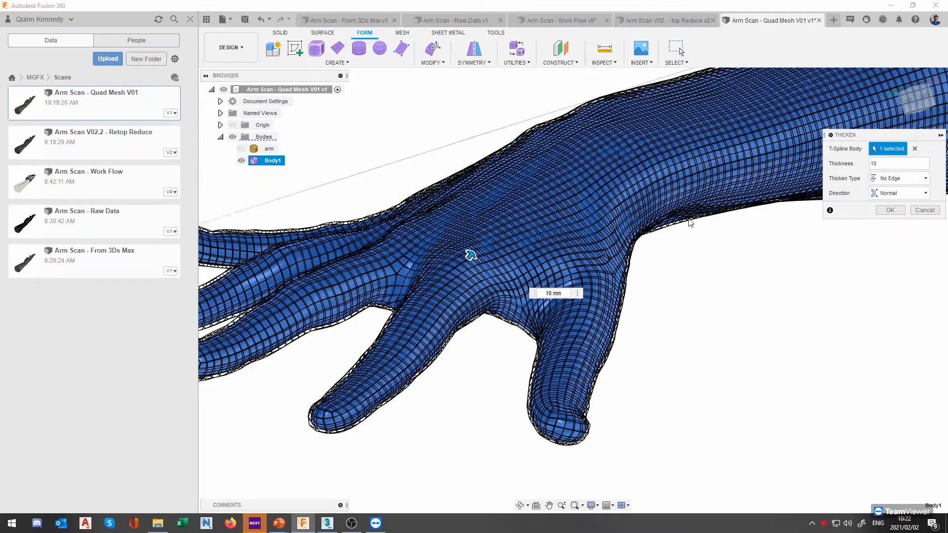
click(890, 210)
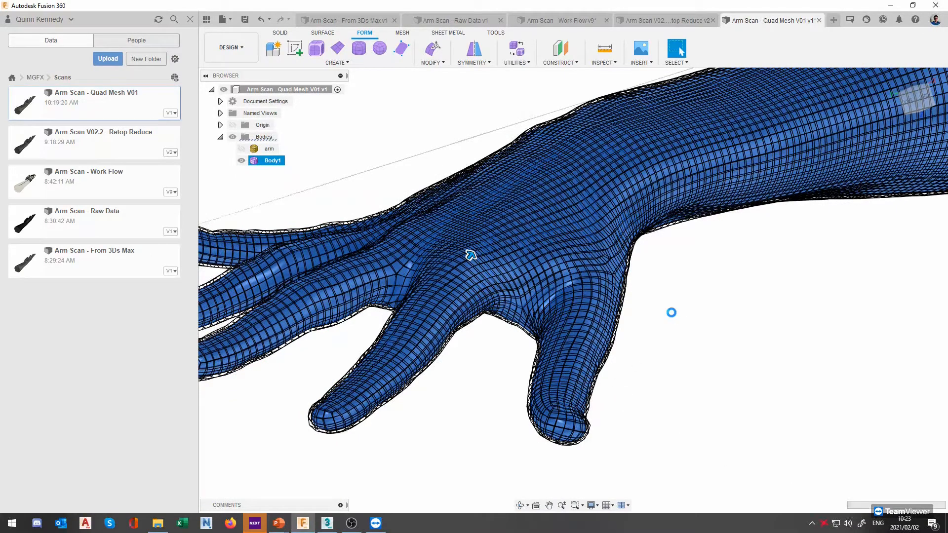
Step: Check the original and thickened arm bodies by toggling the visibility of Body1 and Body2
shift+middle_drag(678, 246, 676, 277)
middle_drag(496, 324, 587, 265)
click(241, 162)
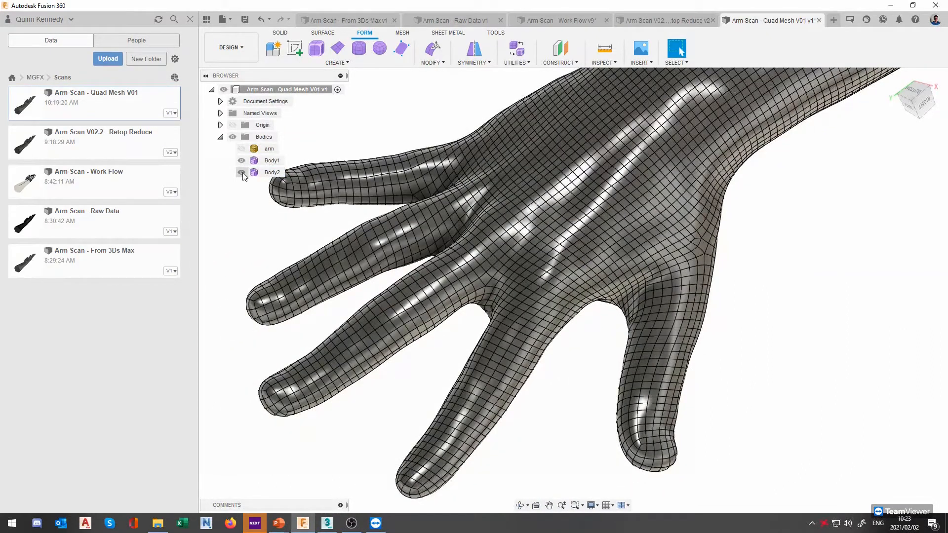
click(242, 173)
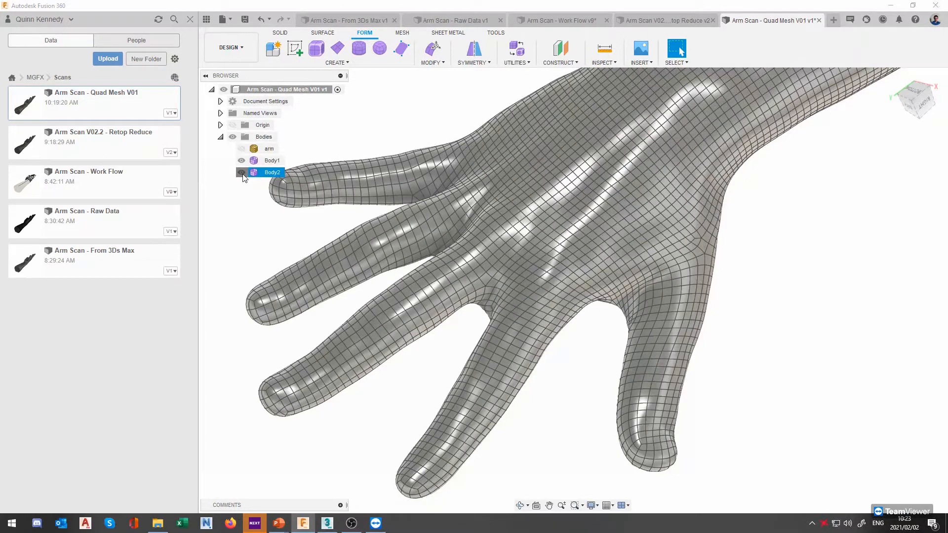
shift+middle_drag(487, 275, 514, 264)
Step: Apply the Glass - Heavy Color (Blue) appearance to the outer thickened body, Body2
key(a)
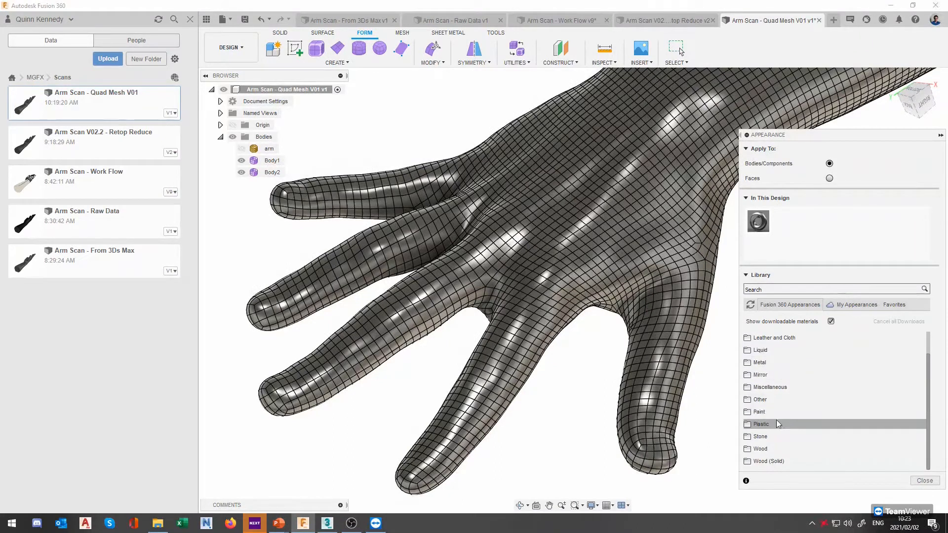
scroll(776, 403, up, 1)
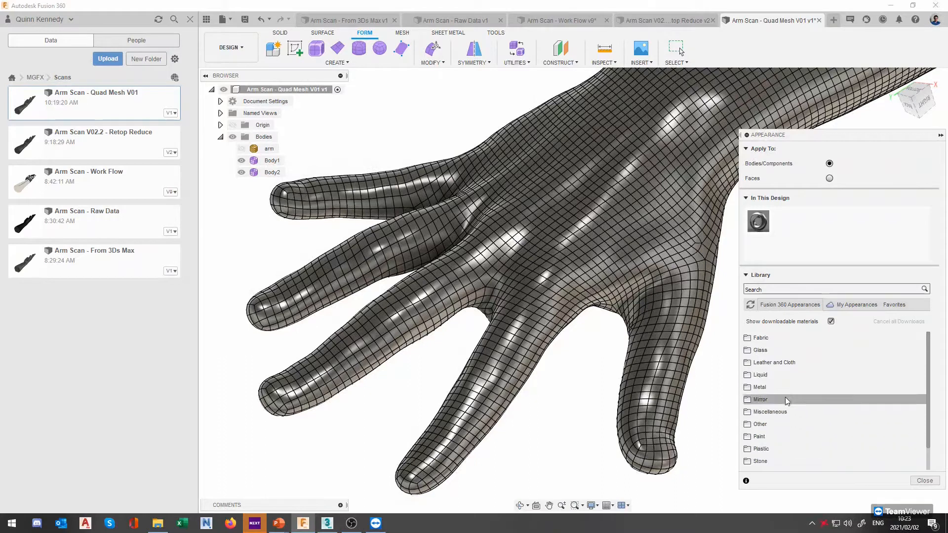
click(779, 349)
click(785, 364)
drag(770, 407, 612, 399)
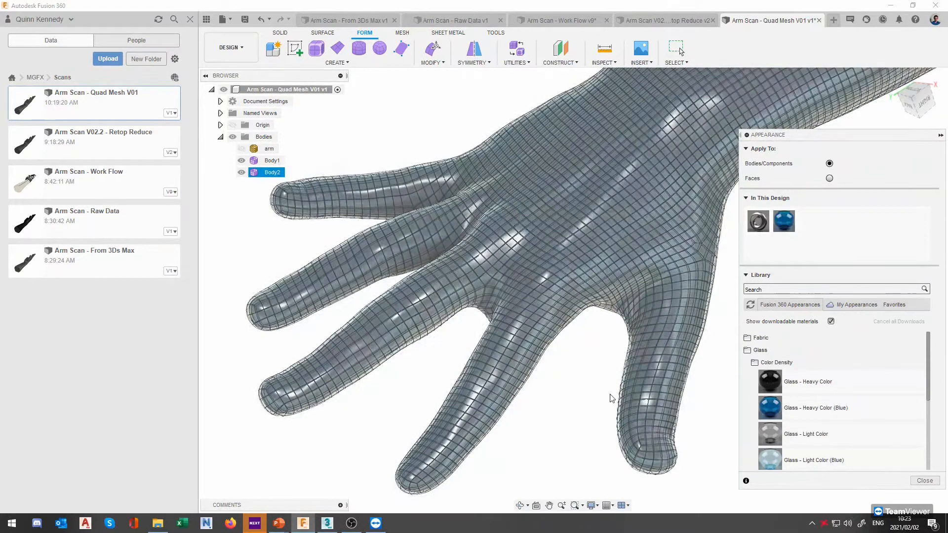
Step: Examine the offset between the glass outer body and the inner arm along the hand's edge and between the fingers
middle_drag(617, 309, 542, 318)
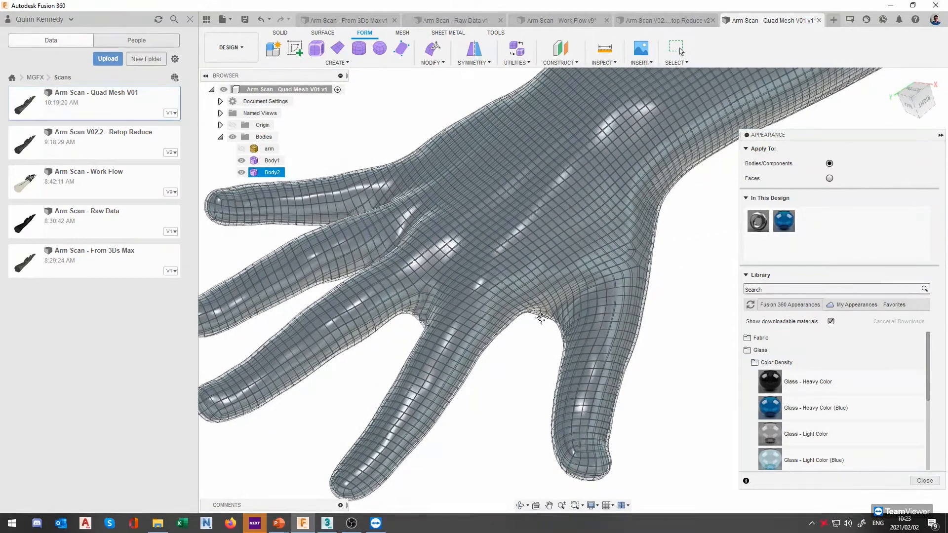
scroll(494, 368, up, 3)
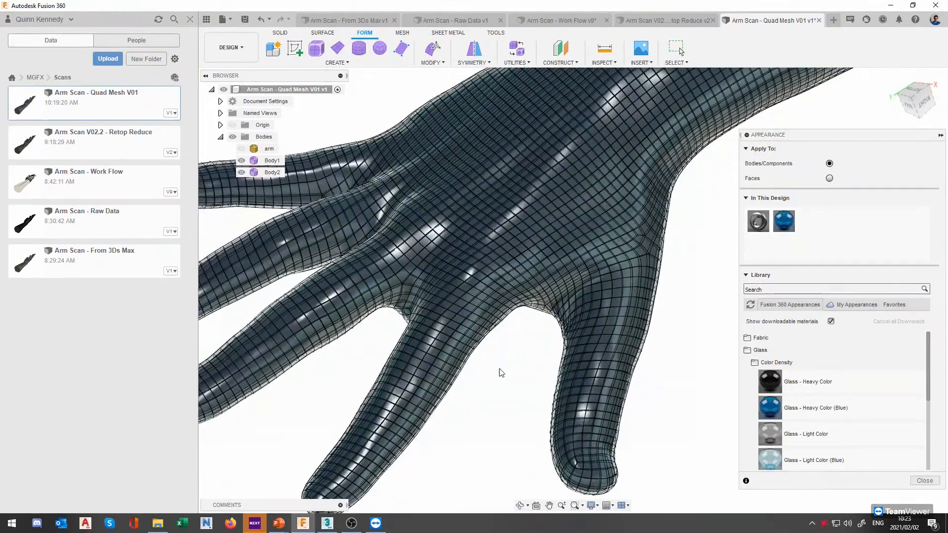
mouse_move(554, 375)
shift+middle_down()
mouse_move(605, 339)
mouse_move(701, 303)
mouse_move(678, 329)
shift+middle_up()
middle_drag(624, 357, 641, 295)
scroll(547, 309, up, 5)
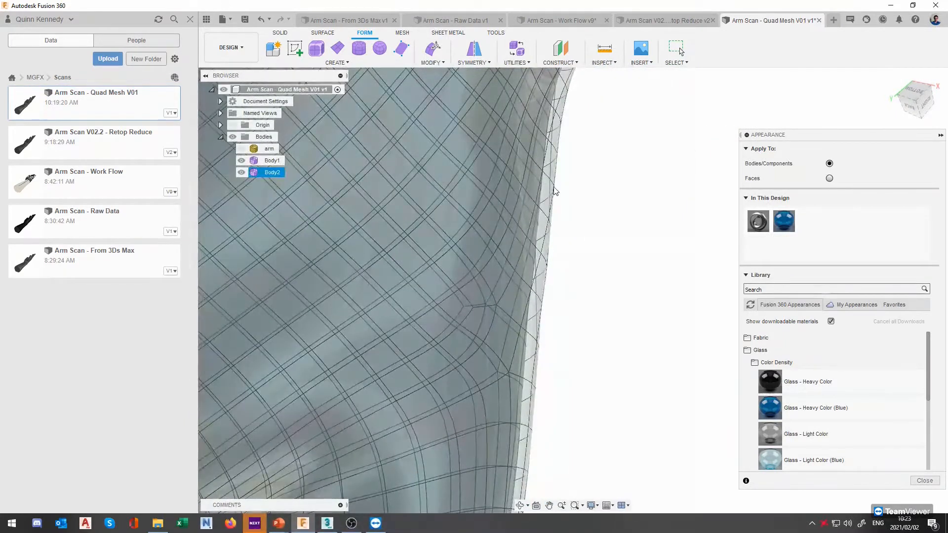
scroll(543, 242, down, 5)
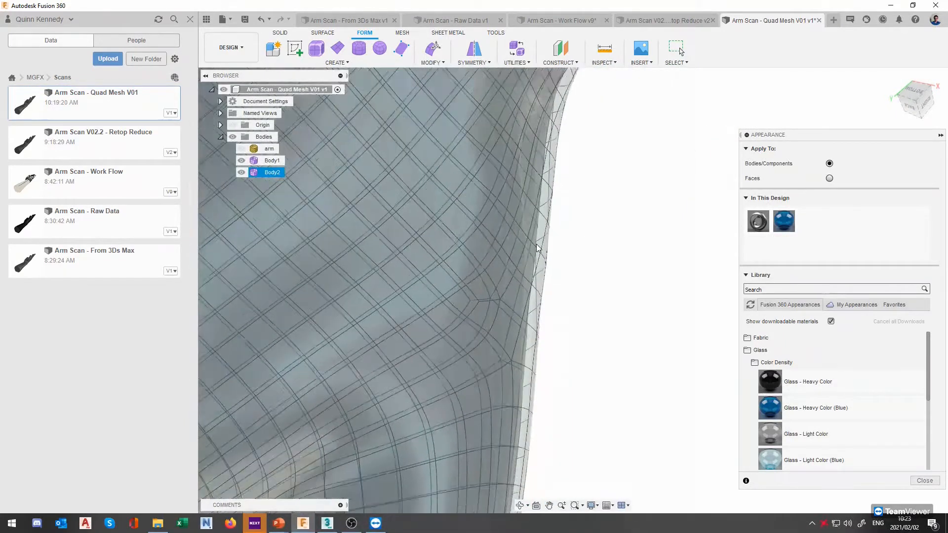
scroll(552, 257, down, 8)
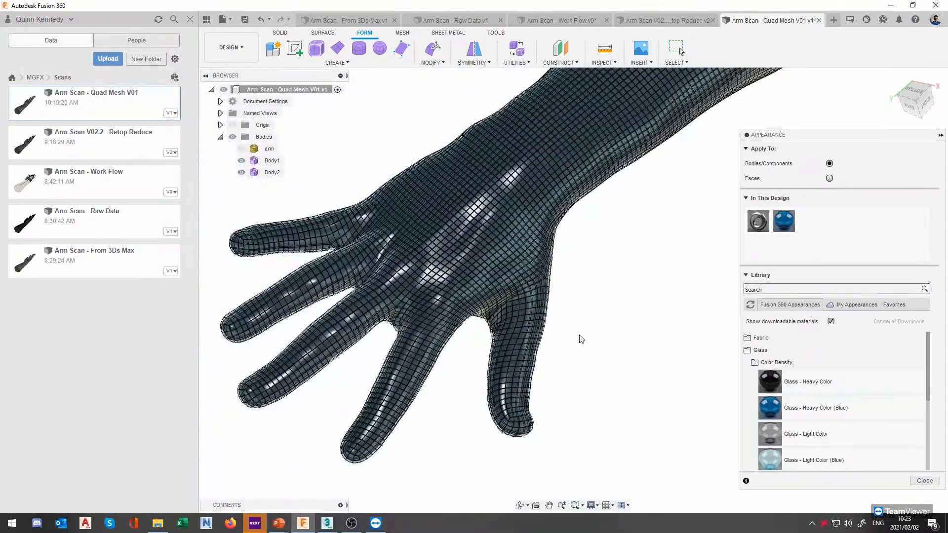
shift+middle_drag(446, 396, 409, 326)
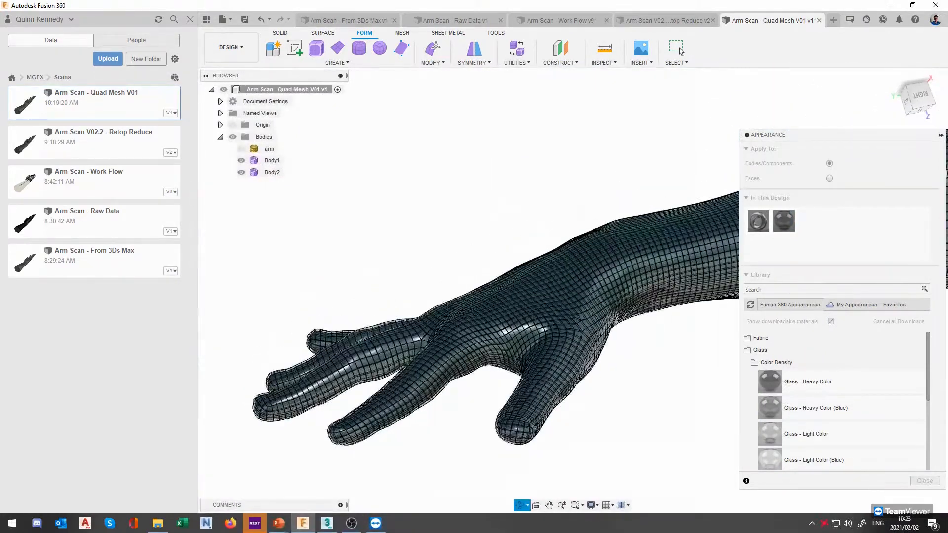
scroll(497, 380, down, 2)
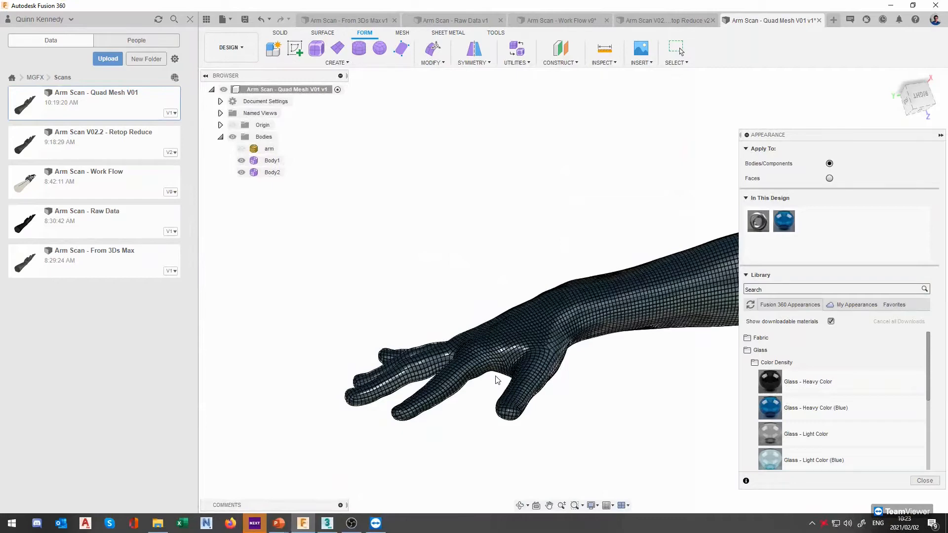
scroll(497, 380, up, 8)
shift+middle_drag(497, 380, 513, 397)
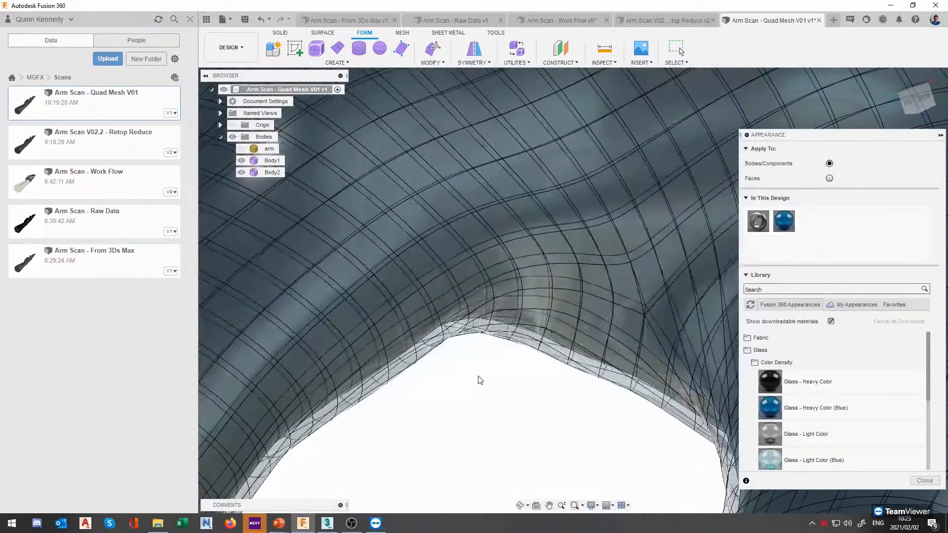
scroll(480, 380, down, 5)
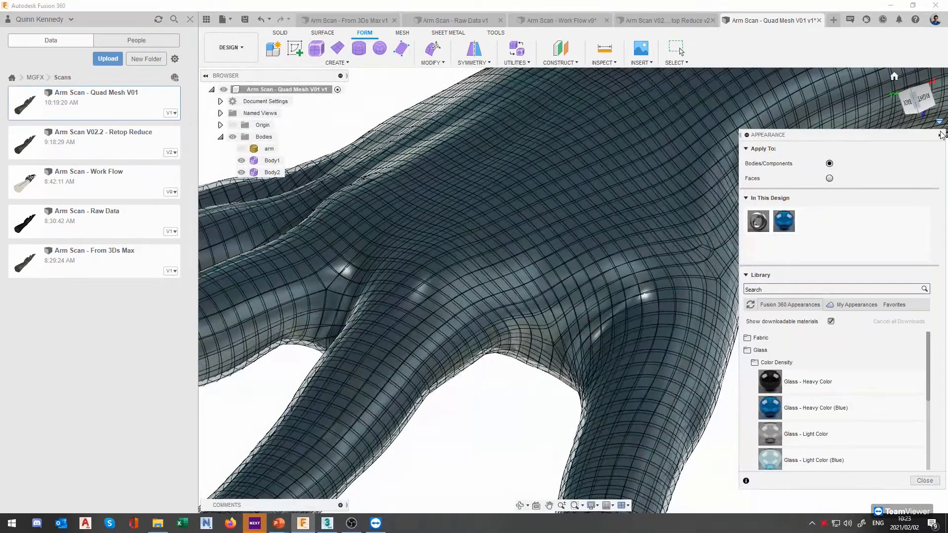
Step: Collapse the Appearance dialog and inspect the glass-covered hand and wrist from several angles
click(940, 136)
scroll(462, 268, down, 3)
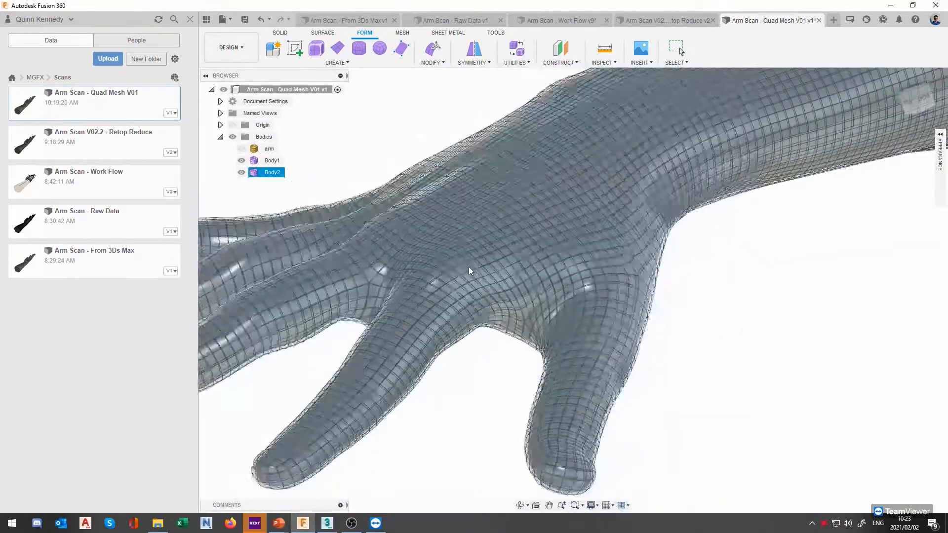
scroll(670, 291, down, 4)
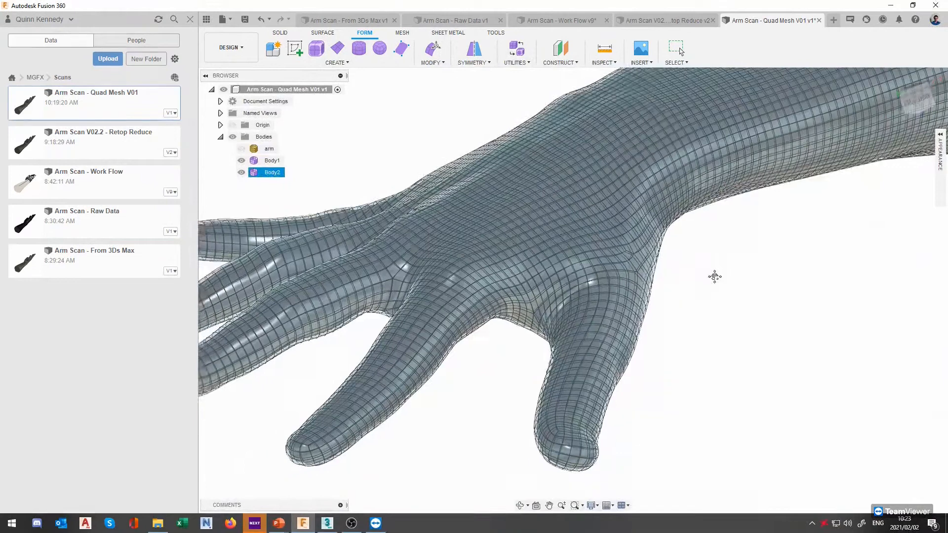
middle_drag(764, 278, 594, 304)
shift+middle_drag(507, 339, 536, 382)
middle_drag(526, 344, 493, 309)
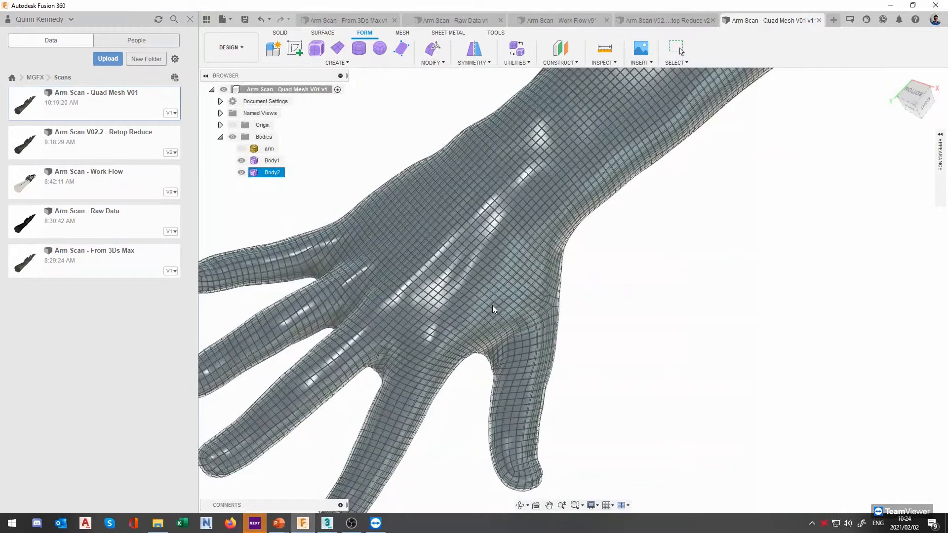
Step: Thicken the T-Spline arm body into a further offset shell body over the hand and forearm
scroll(495, 283, down, 2)
shift+middle_drag(495, 283, 616, 330)
middle_drag(295, 349, 383, 250)
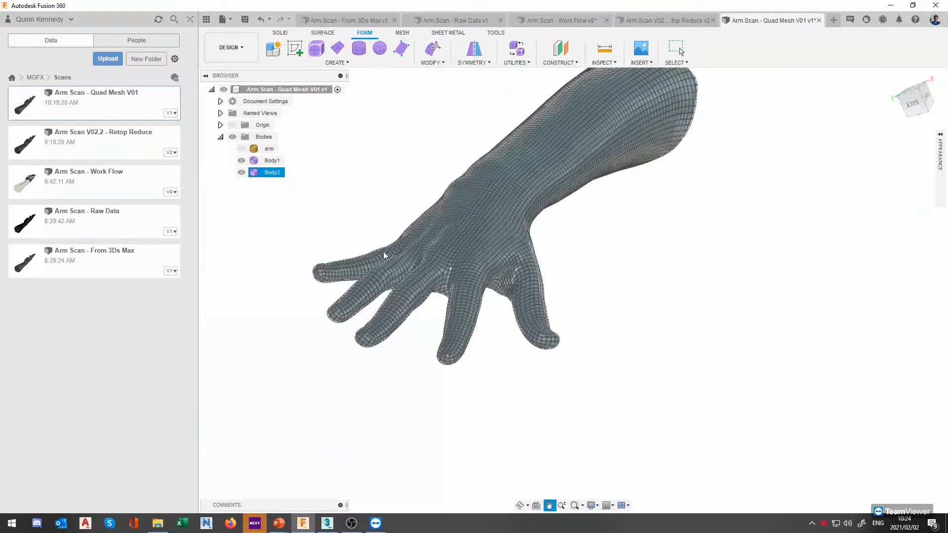
click(430, 52)
click(432, 63)
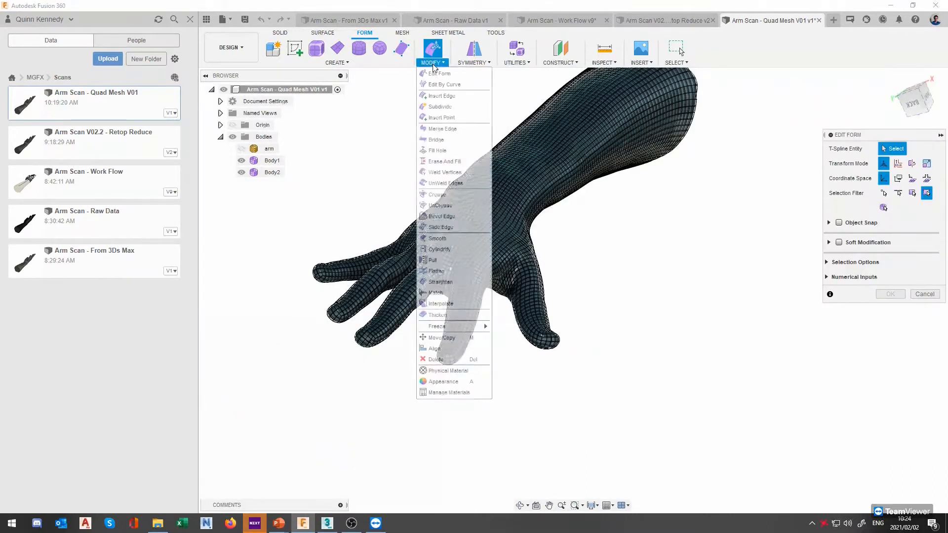
click(447, 216)
key(Return)
shift+middle_drag(582, 254, 465, 300)
scroll(457, 295, up, 5)
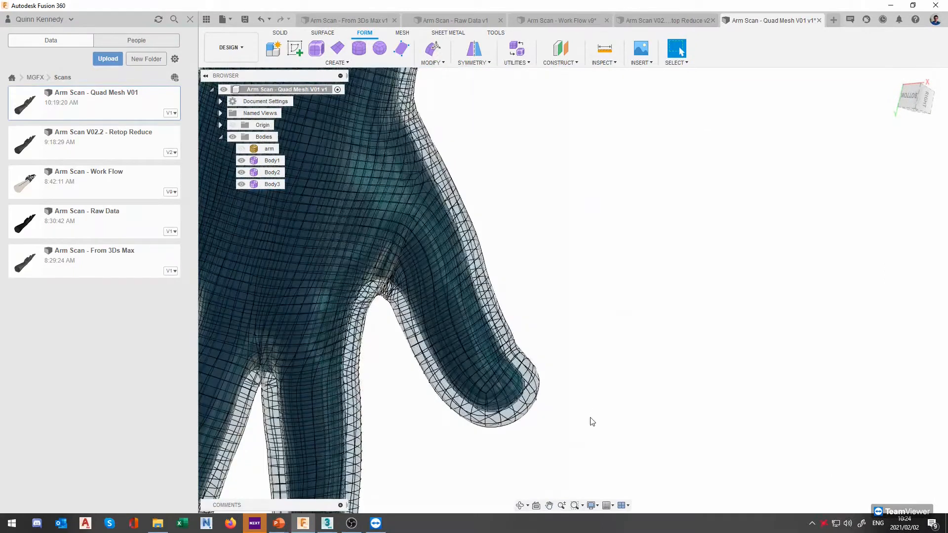
Step: Delete the shell faces around the tip of the thumb to open its end
drag(551, 410, 461, 354)
key(Delete)
shift+middle_drag(483, 360, 532, 376)
click(506, 453)
drag(506, 453, 437, 386)
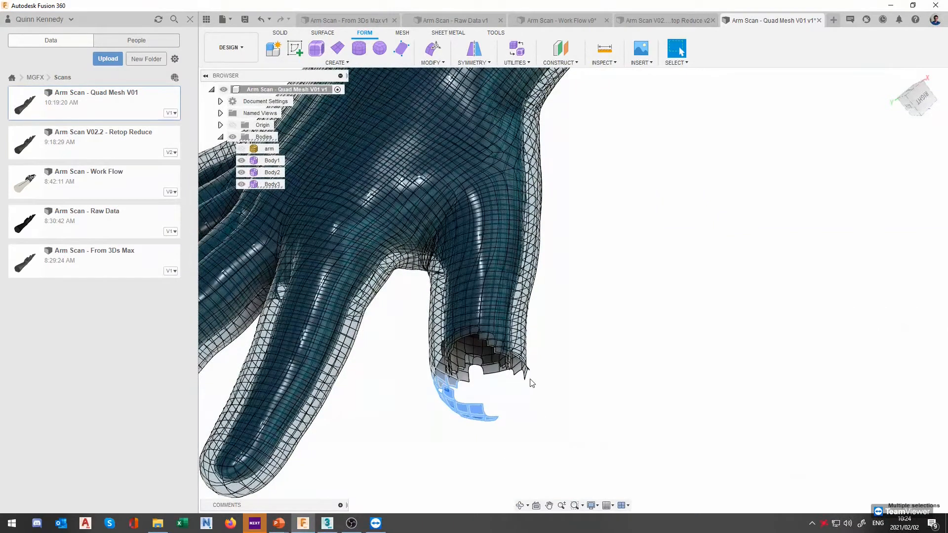
key(Delete)
Step: Examine the cut thumb opening and the offset shell along the whole hand and forearm
scroll(526, 376, down, 1)
shift+middle_drag(526, 373, 481, 375)
scroll(481, 375, up, 3)
scroll(557, 383, down, 5)
shift+middle_drag(557, 383, 482, 419)
scroll(482, 419, down, 1)
shift+middle_drag(540, 382, 532, 421)
middle_drag(531, 338, 481, 340)
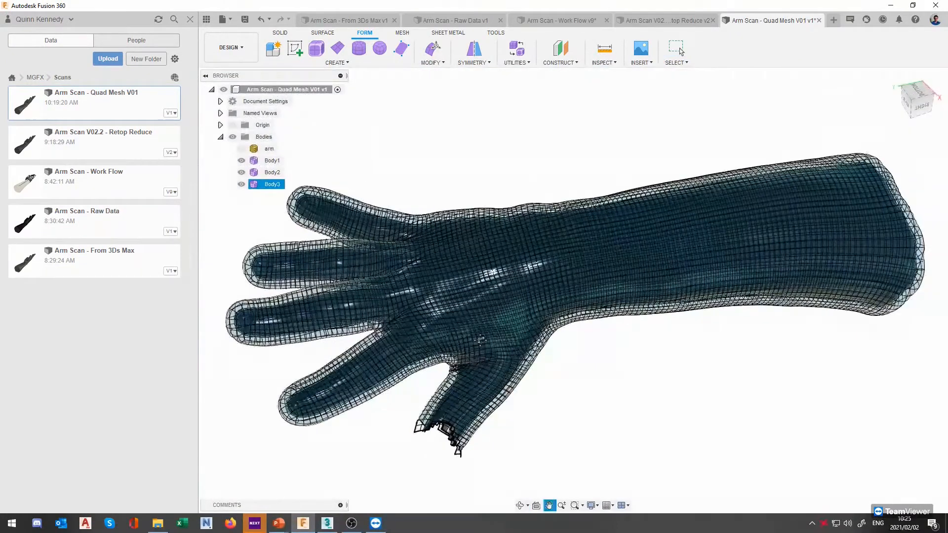
scroll(380, 309, up, 1)
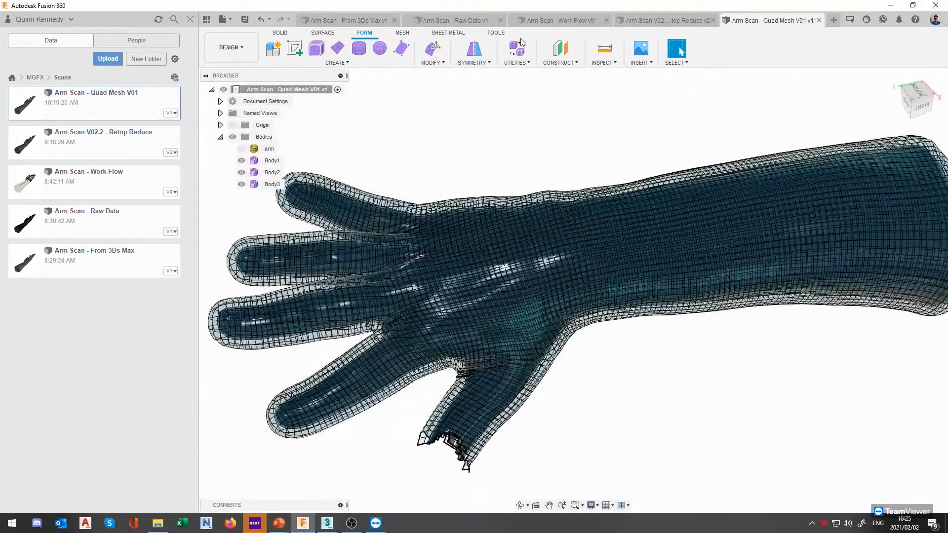
Step: Switch to the Arm Scan - Work Flow document, hide the Arm Scan - Raw Data component and show the quad-mesh body Body1
click(556, 20)
shift+middle_drag(482, 169, 477, 213)
scroll(481, 209, up, 1)
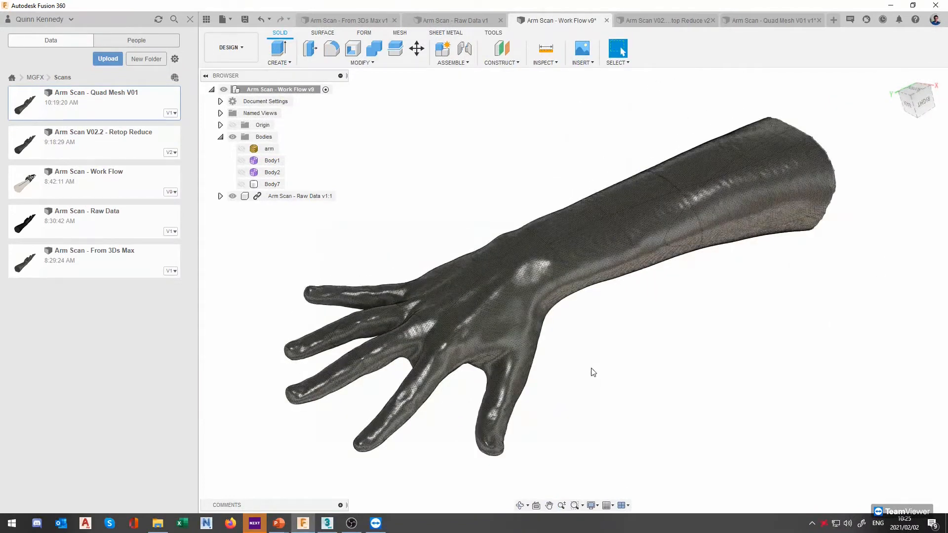
click(241, 149)
click(233, 196)
click(242, 148)
click(241, 161)
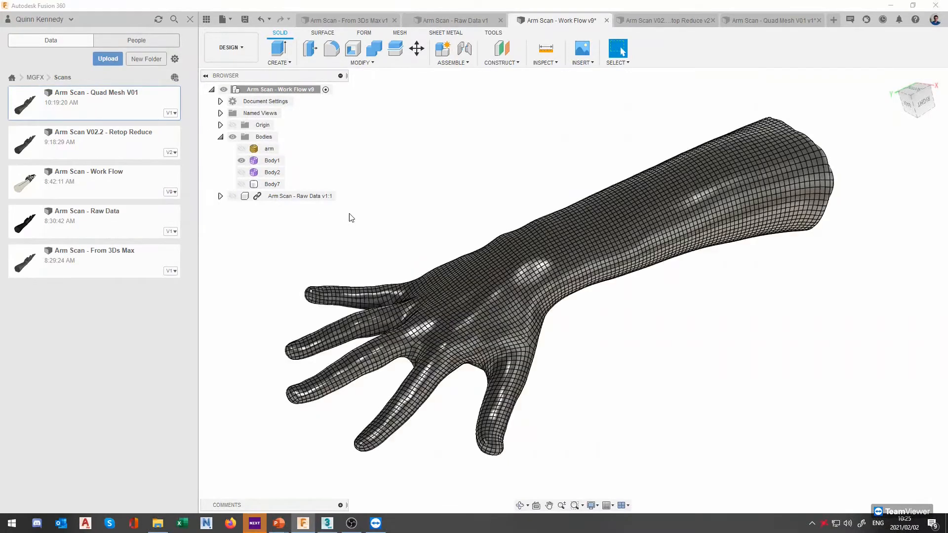
Step: Show Body2 instead of Body1 and examine the open finger and thumb holes of the trimmed shell
click(241, 173)
click(241, 161)
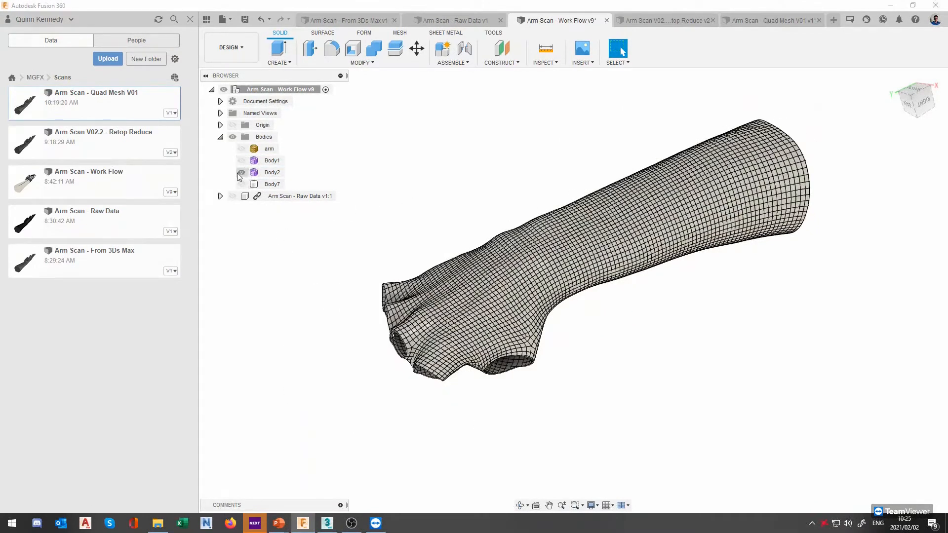
shift+middle_drag(497, 322, 496, 372)
scroll(497, 372, up, 5)
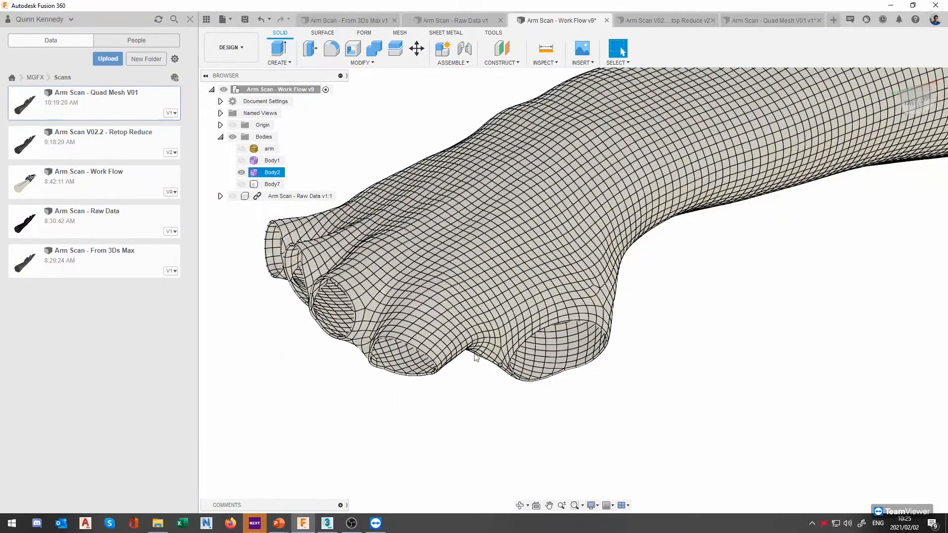
Step: Show Body1 together with Body2 and examine how the trimmed shell fits the fingers, wrist and forearm end
click(242, 160)
shift+middle_drag(493, 316, 490, 365)
scroll(497, 388, down, 3)
scroll(517, 389, up, 5)
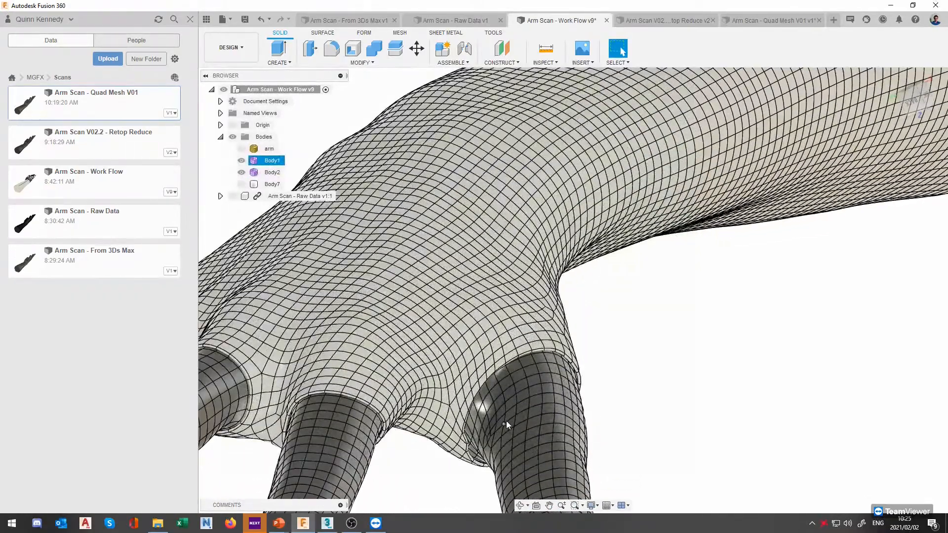
scroll(507, 423, up, 2)
scroll(506, 419, down, 5)
middle_drag(701, 303, 578, 403)
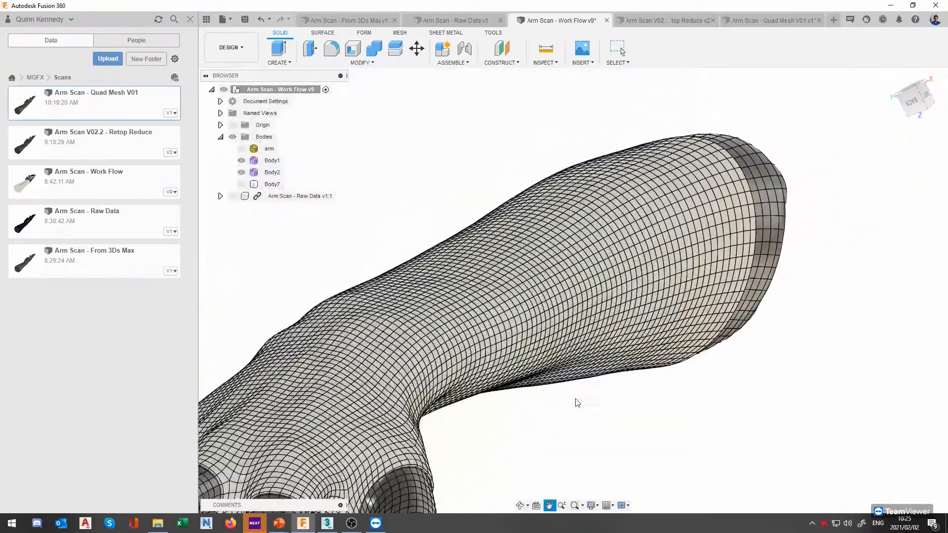
shift+middle_drag(753, 324, 734, 364)
middle_drag(651, 138, 670, 204)
scroll(684, 146, down, 2)
scroll(500, 310, up, 1)
middle_drag(500, 309, 703, 156)
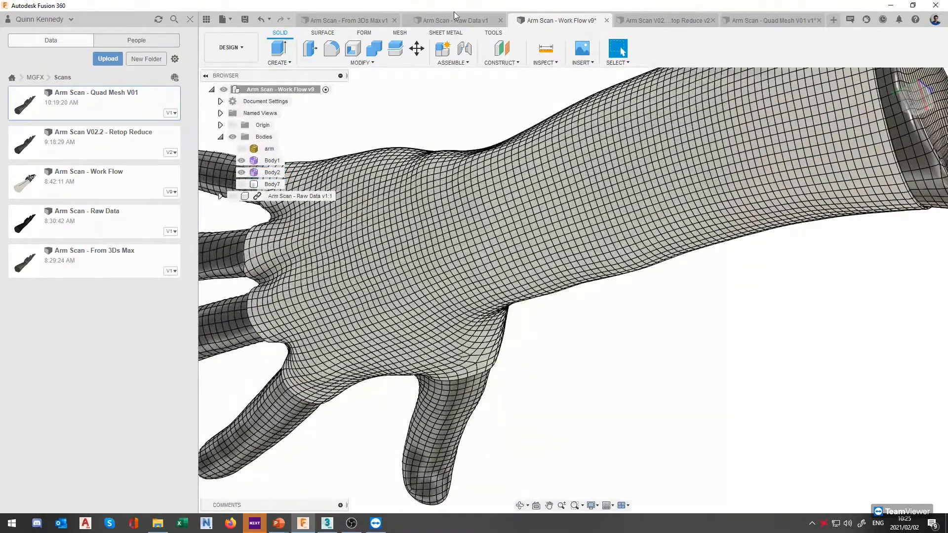
click(677, 18)
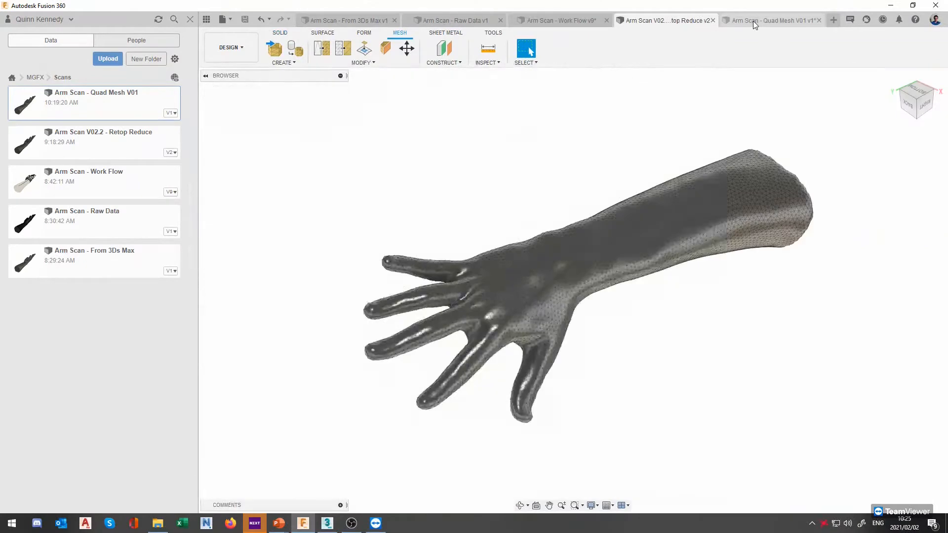
click(753, 20)
click(558, 20)
Step: Examine the shell's edges around the finger bases and thumb in the Arm Scan - Work Flow document
shift+middle_drag(385, 328, 444, 324)
middle_drag(290, 333, 397, 332)
scroll(396, 321, up, 3)
scroll(412, 316, up, 4)
shift+middle_drag(354, 243, 348, 292)
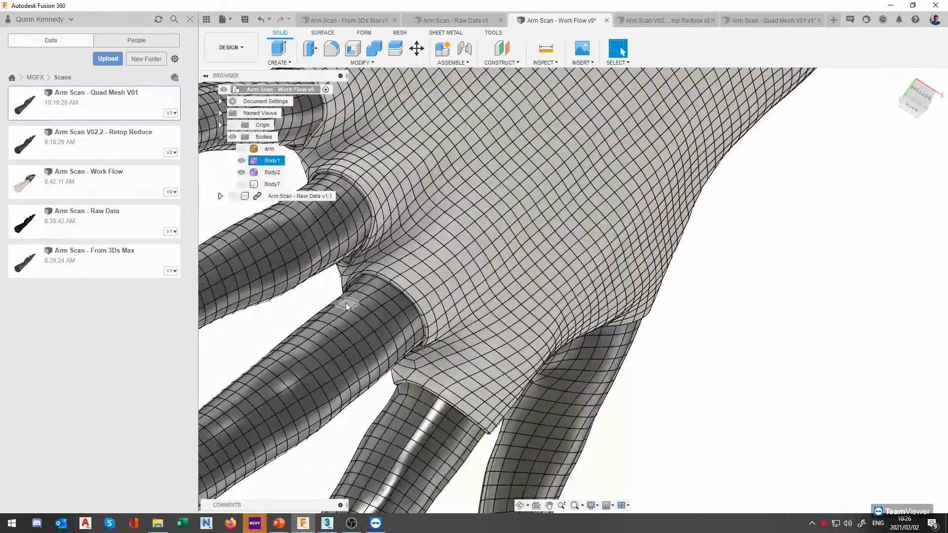
scroll(346, 303, down, 2)
shift+middle_drag(413, 286, 386, 246)
scroll(330, 203, down, 3)
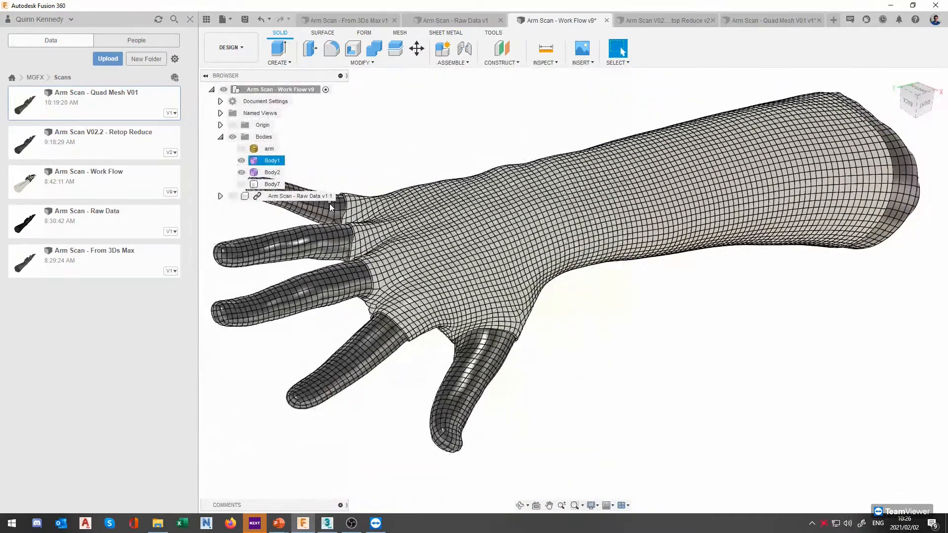
shift+middle_drag(487, 234, 473, 220)
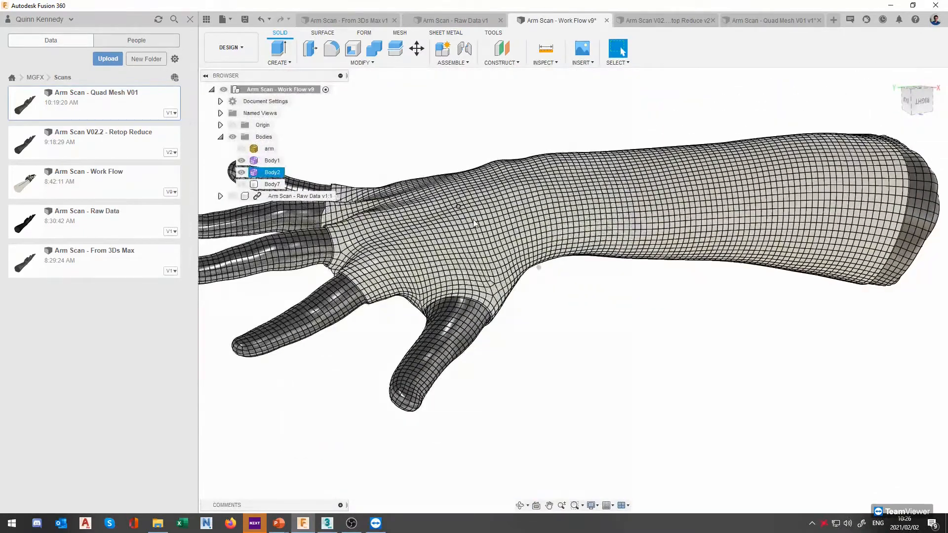
scroll(444, 271, up, 2)
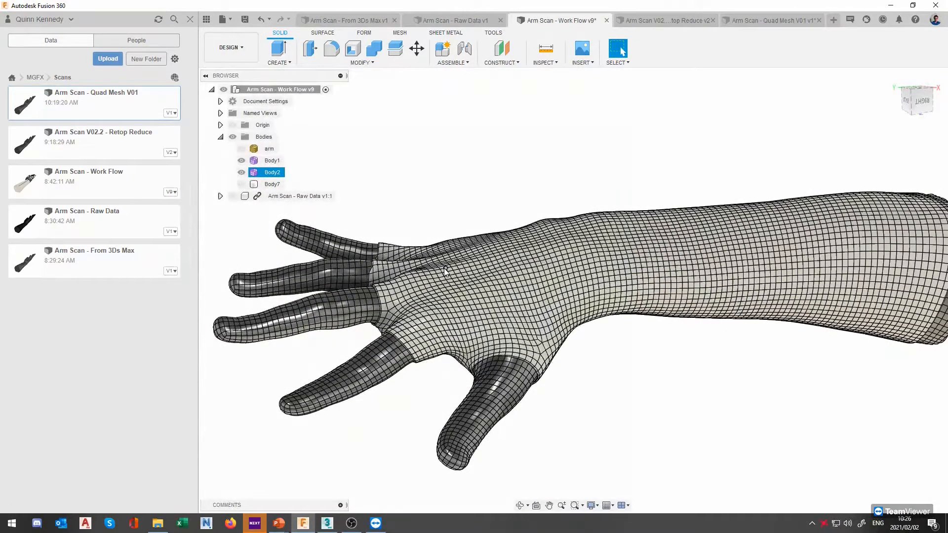
Step: Try converting the trimmed T-Spline shell Body2 to a BRep body with Body1 hidden, and inspect its surface patches
click(241, 160)
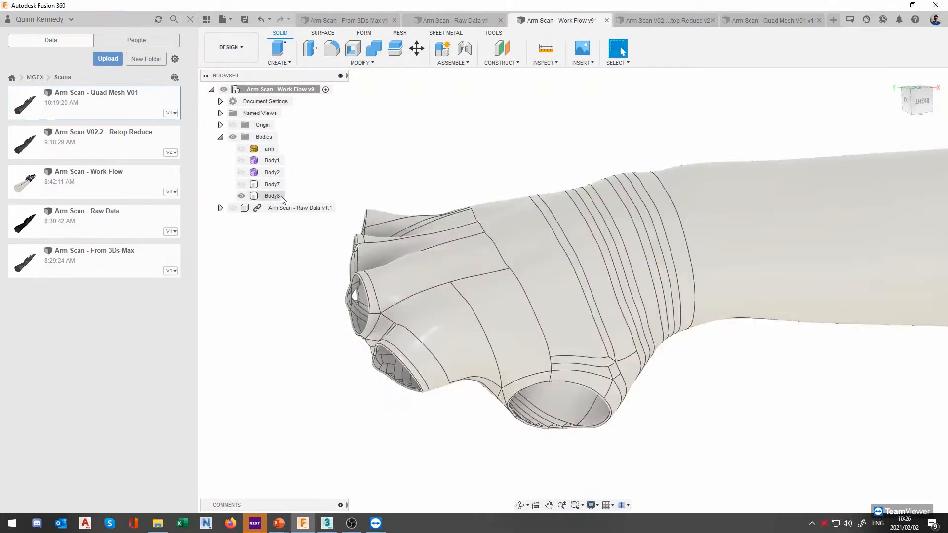
click(272, 196)
middle_drag(510, 160, 405, 163)
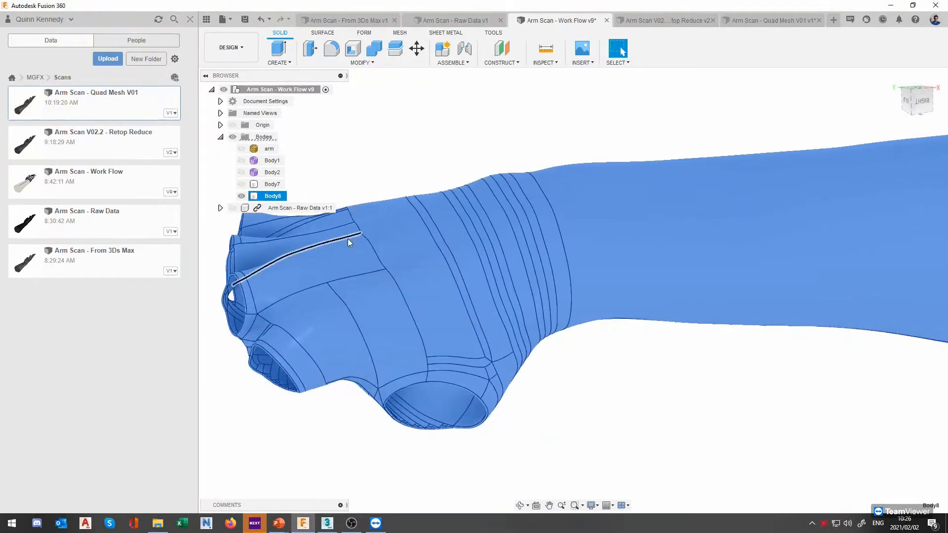
shift+middle_drag(304, 241, 366, 279)
click(552, 237)
middle_drag(428, 222, 590, 301)
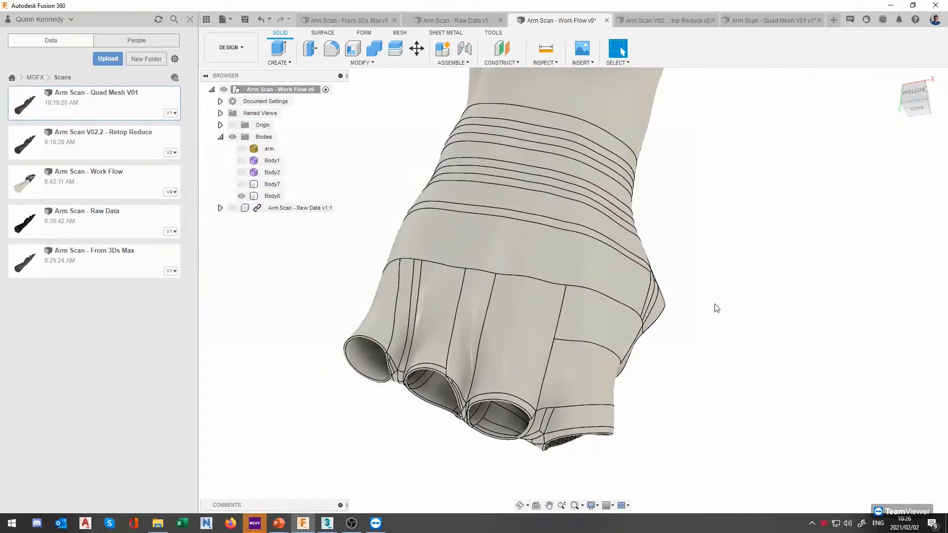
scroll(717, 308, down, 5)
middle_drag(643, 365, 688, 383)
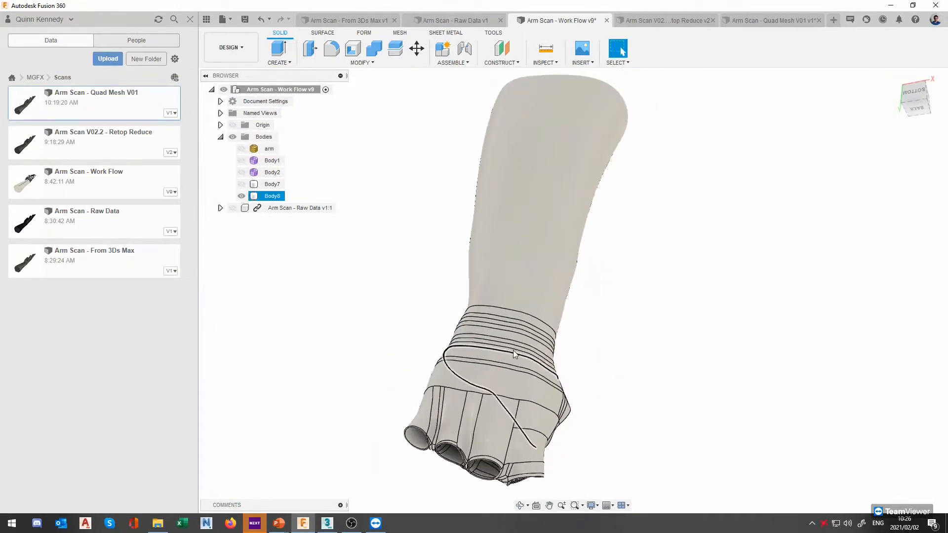
shift+middle_drag(612, 363, 544, 380)
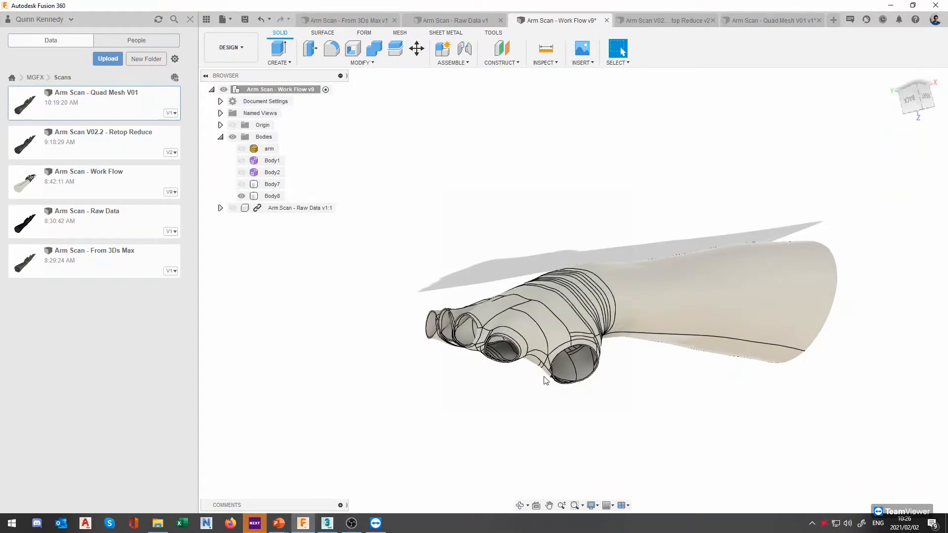
key(ctrl+z)
Step: Compare the outlines of the arm mesh, Body1 and Body2 by highlighting them in turn
click(265, 164)
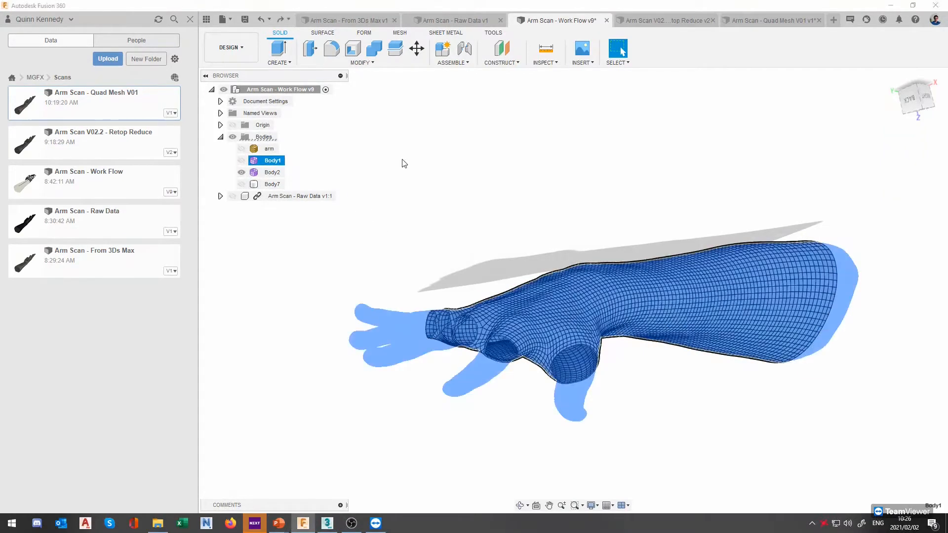
shift+middle_drag(402, 159, 286, 172)
click(272, 172)
click(271, 161)
click(272, 171)
click(271, 161)
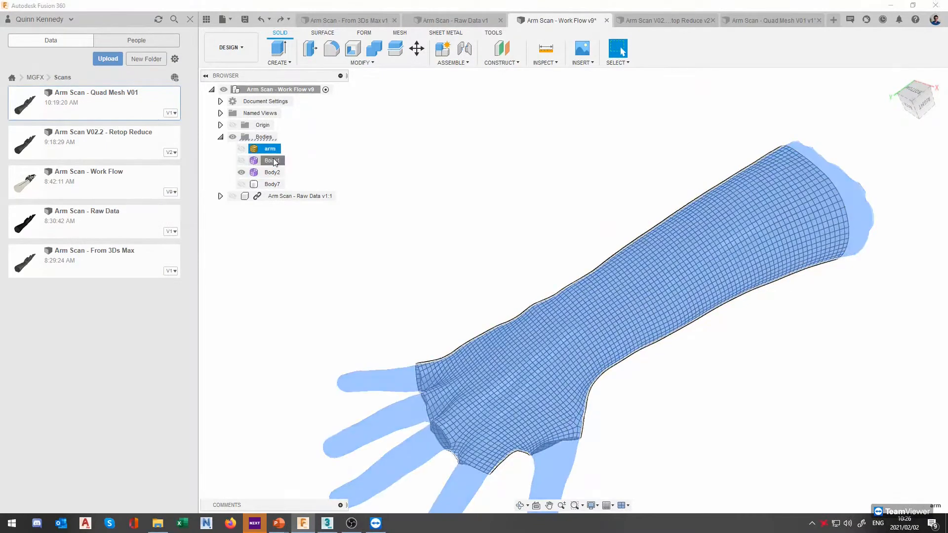
Step: Show Body1 and the BRep shell Body7 with Body2 hidden, and view the shell on the arm
click(241, 161)
click(241, 172)
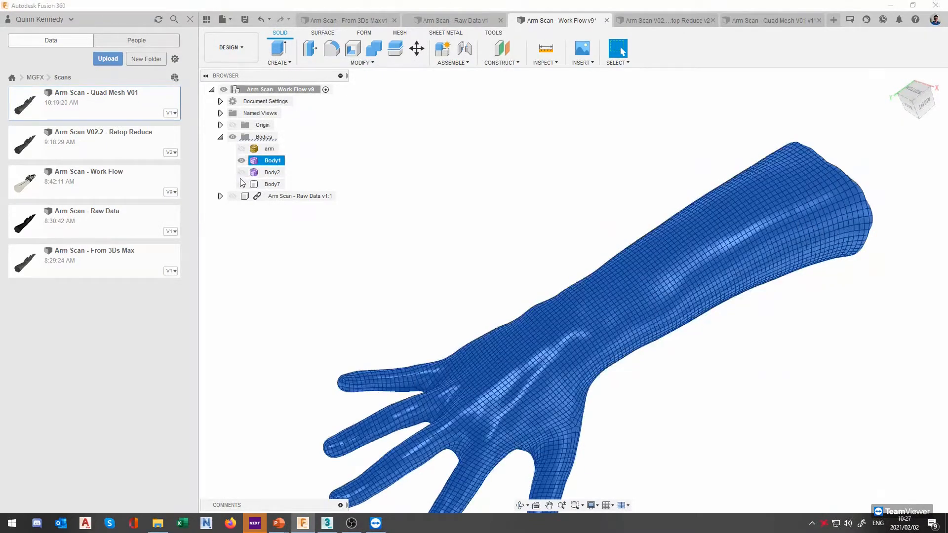
click(240, 184)
click(480, 232)
middle_drag(388, 269, 425, 156)
shift+middle_drag(624, 285, 704, 338)
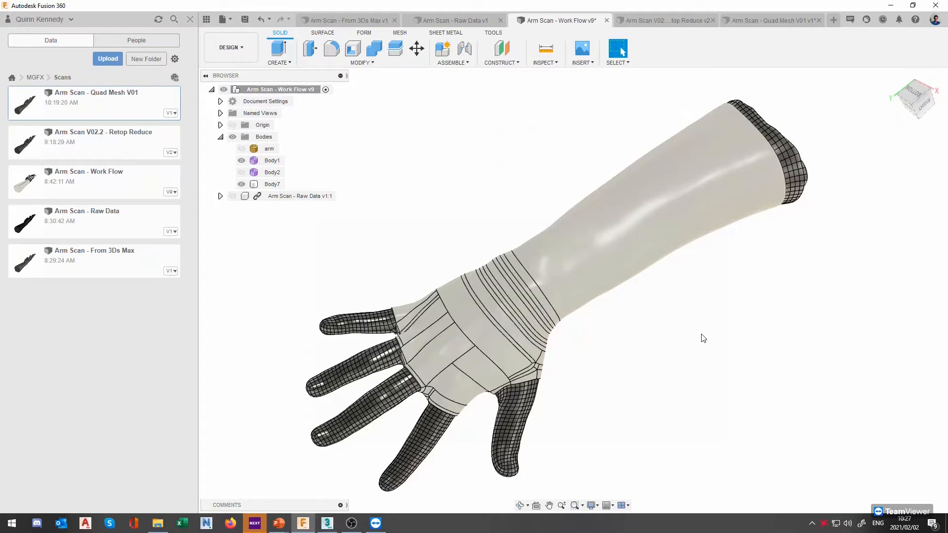
shift+middle_drag(704, 338, 653, 382)
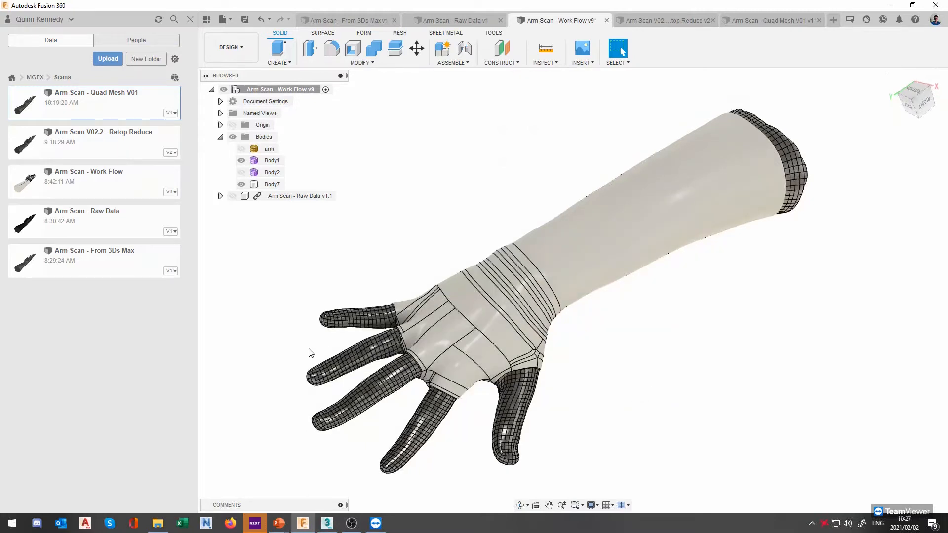
click(366, 383)
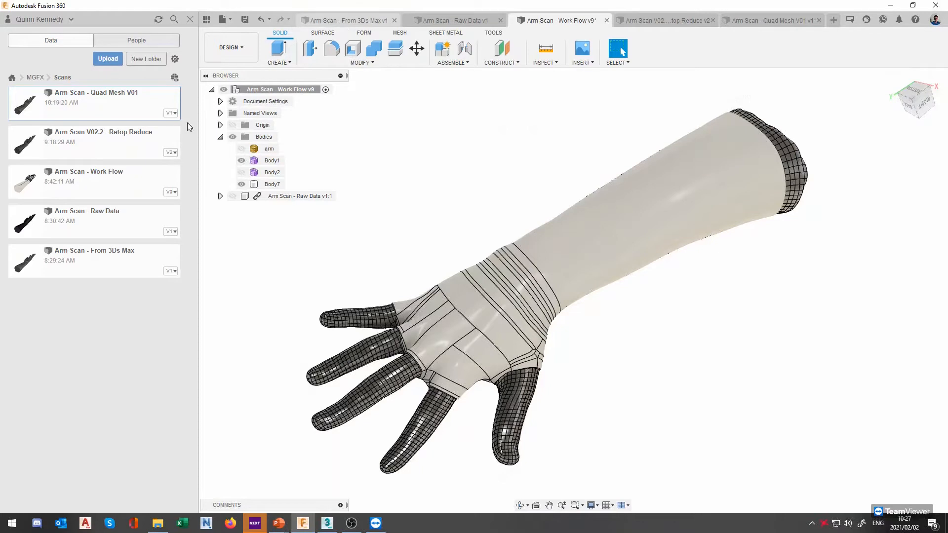
Step: Switch to the Arm Scan V02.2 - Retop Reduce document and inspect the reduced triangle mesh of the arm
click(676, 20)
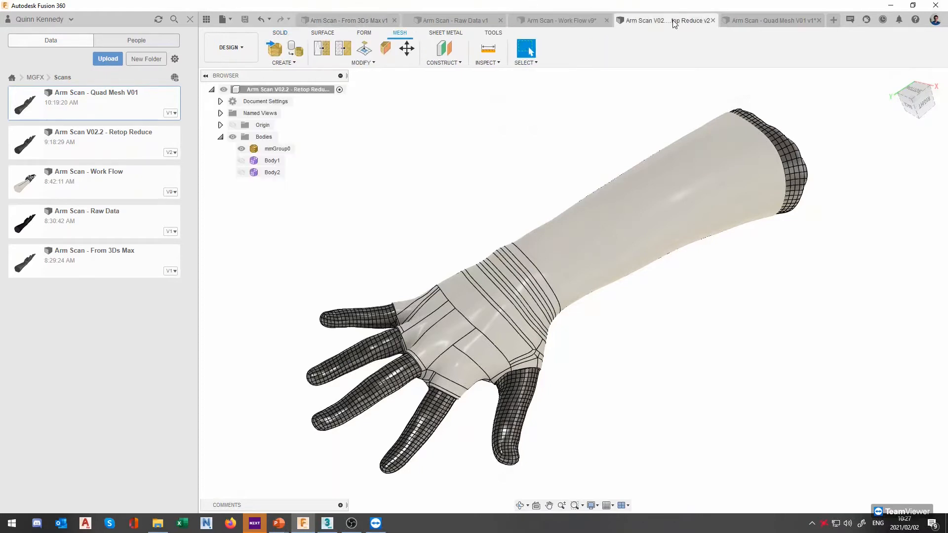
middle_drag(424, 191, 388, 202)
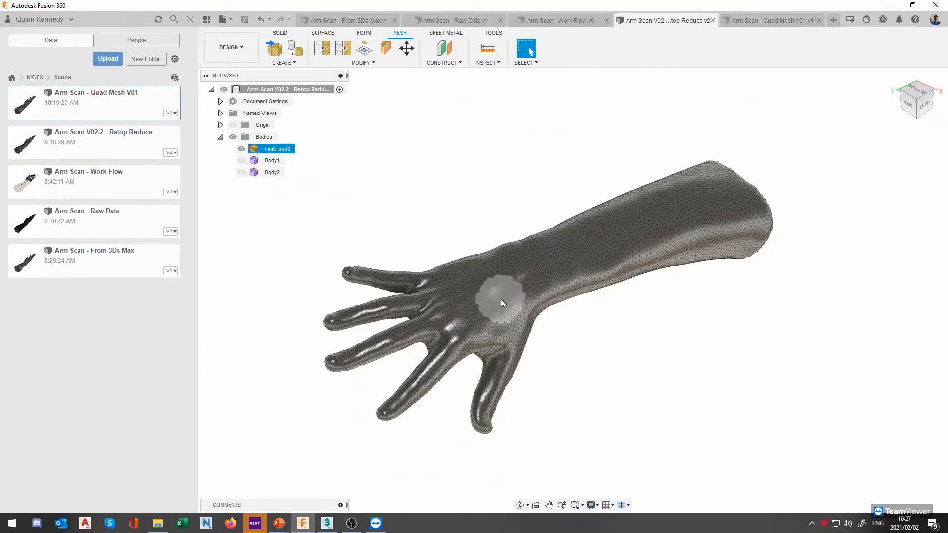
shift+middle_drag(589, 339, 543, 336)
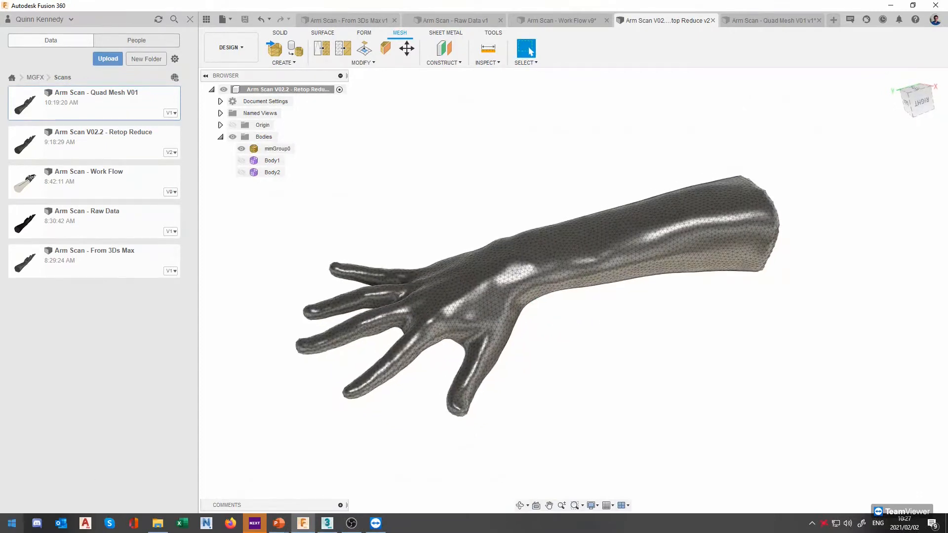
Step: Open the recent file Arm Fin - Base V1.mix in Meshmixer, maximize the window and view the arm shell
click(12, 523)
text(mes)
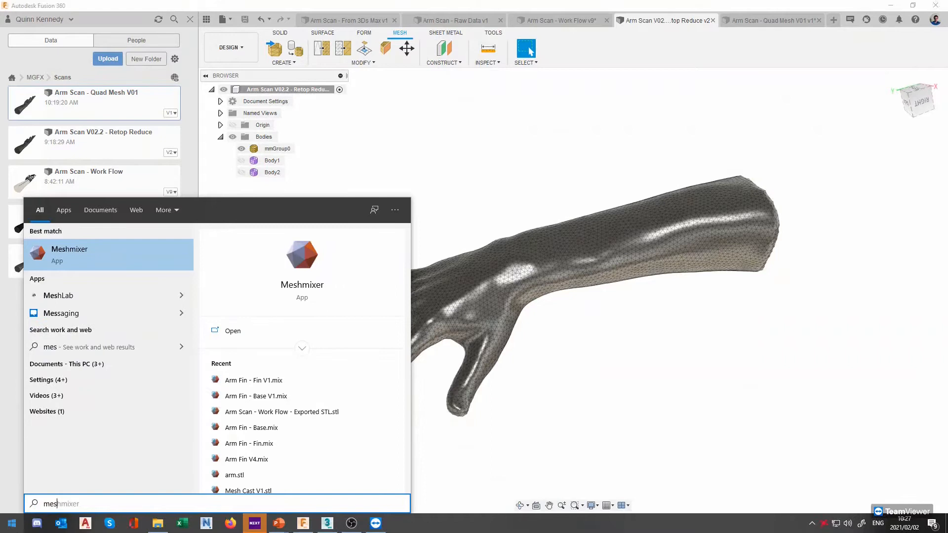
click(266, 396)
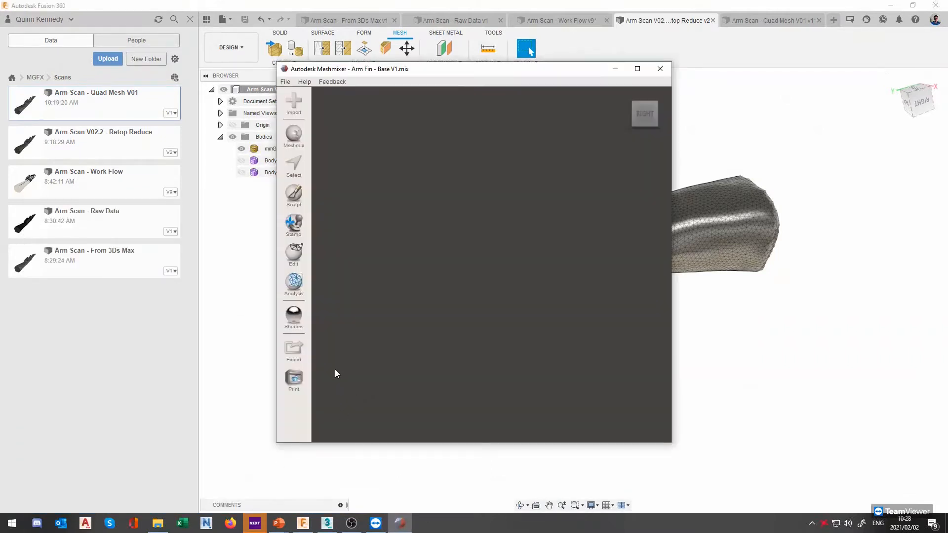
click(636, 69)
right_drag(504, 159, 514, 200)
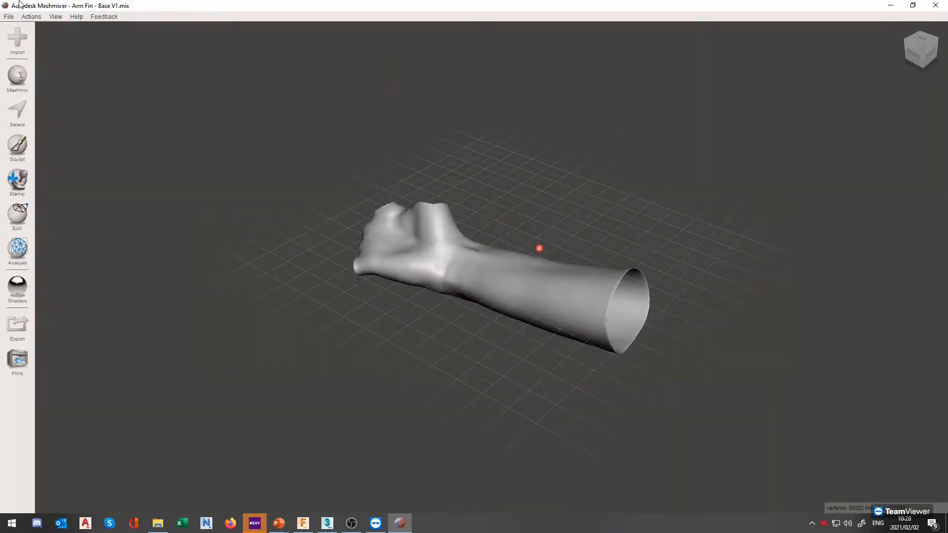
click(9, 16)
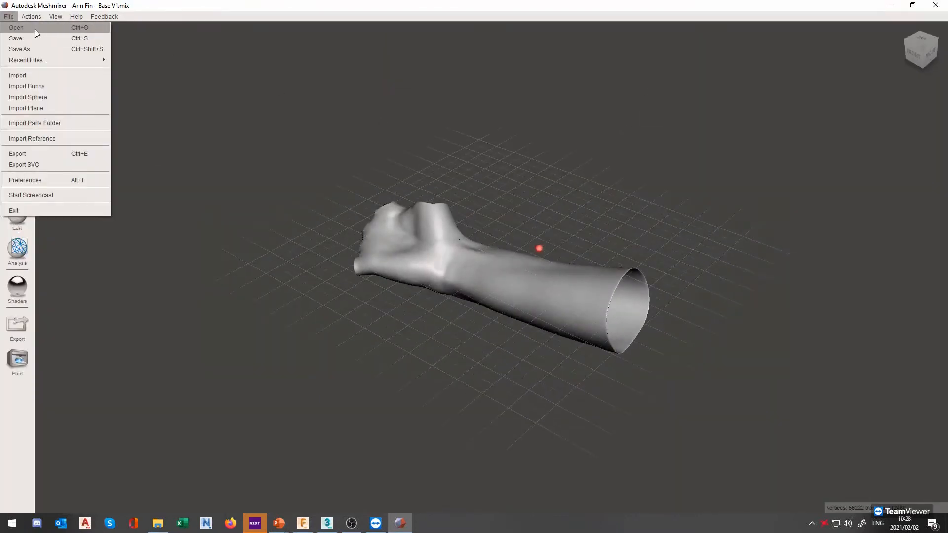
click(35, 29)
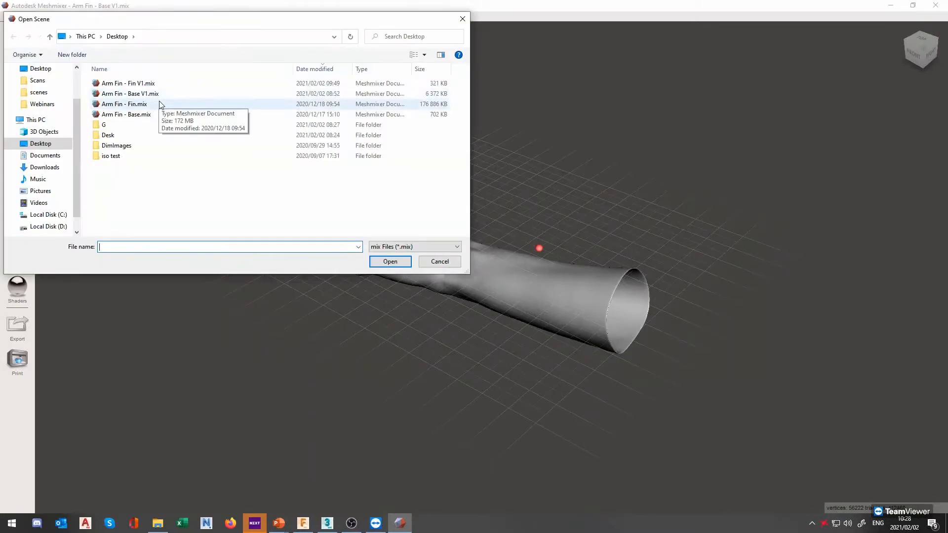
click(427, 261)
click(9, 16)
click(37, 33)
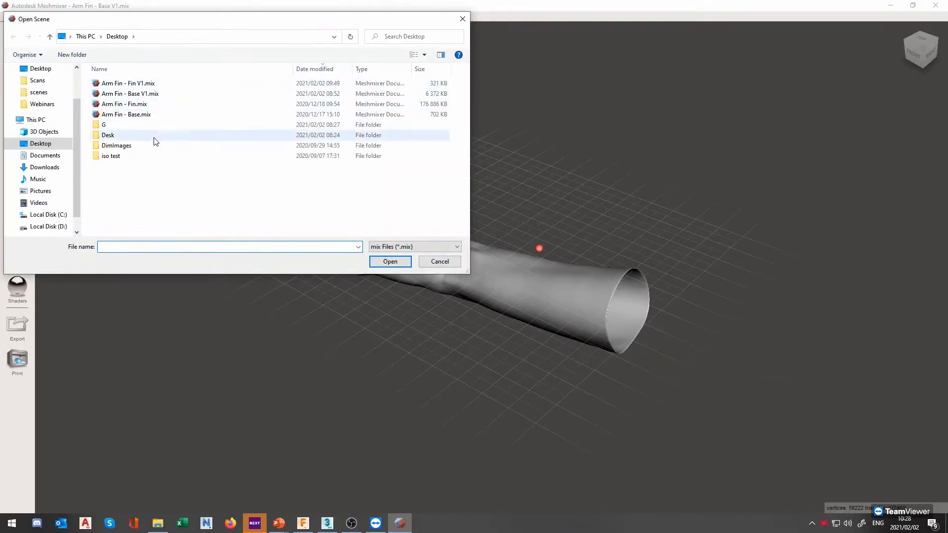
click(439, 261)
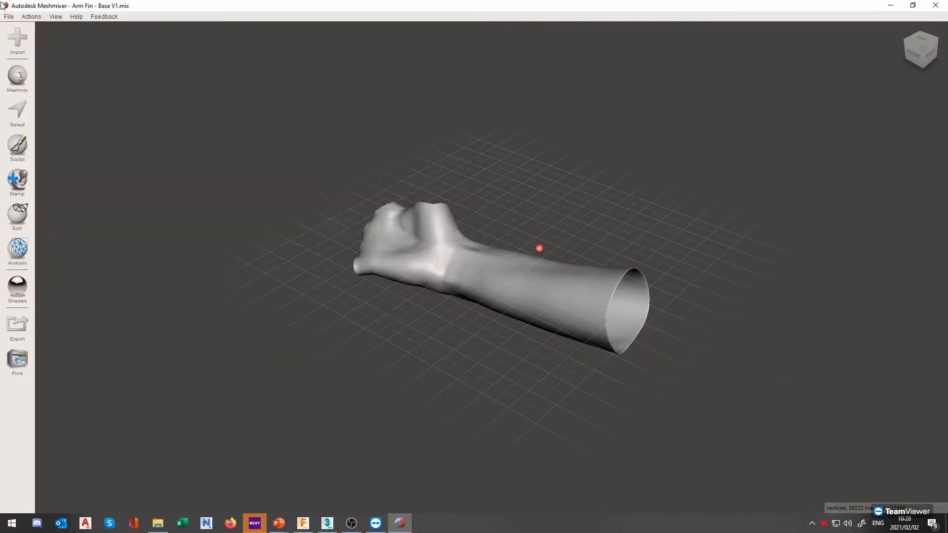
Step: Import arm.stl from the Desktop, appending it to the current scene
click(17, 40)
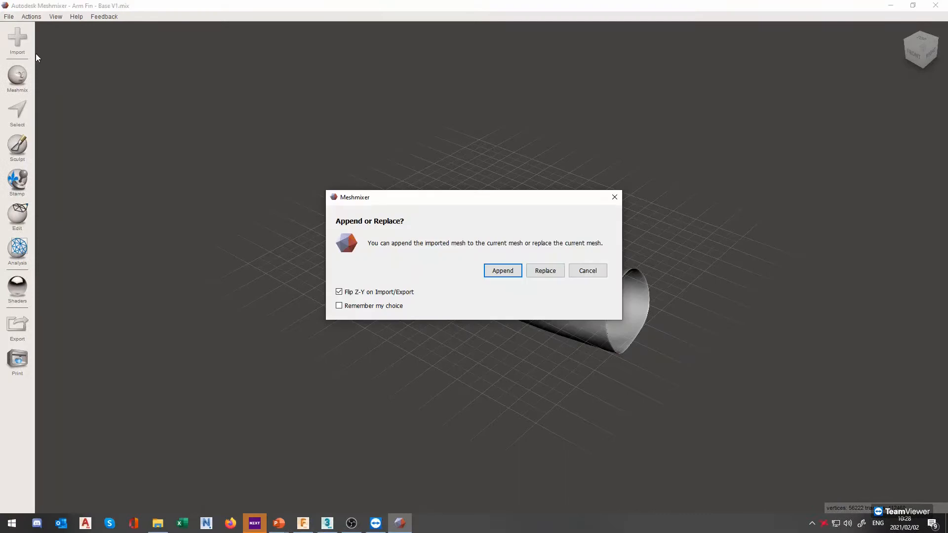
click(508, 271)
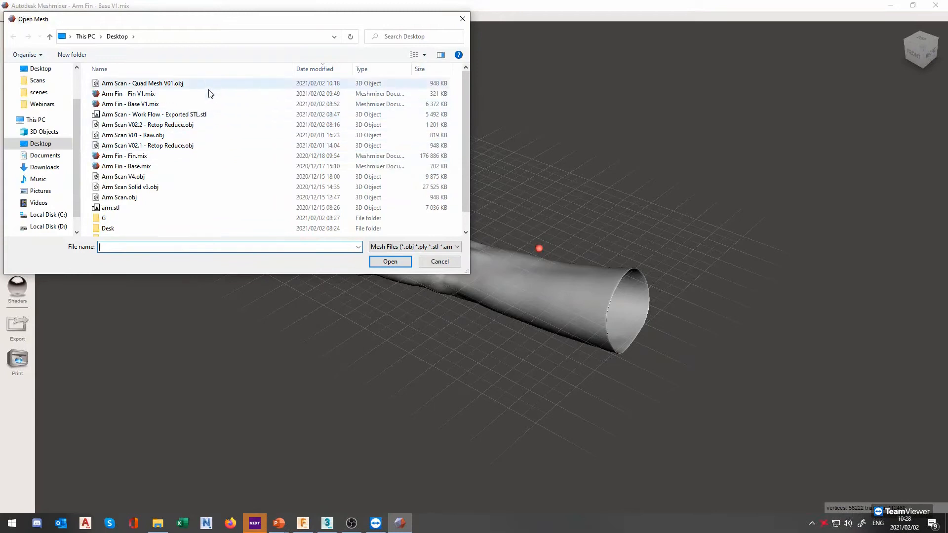
double_click(174, 208)
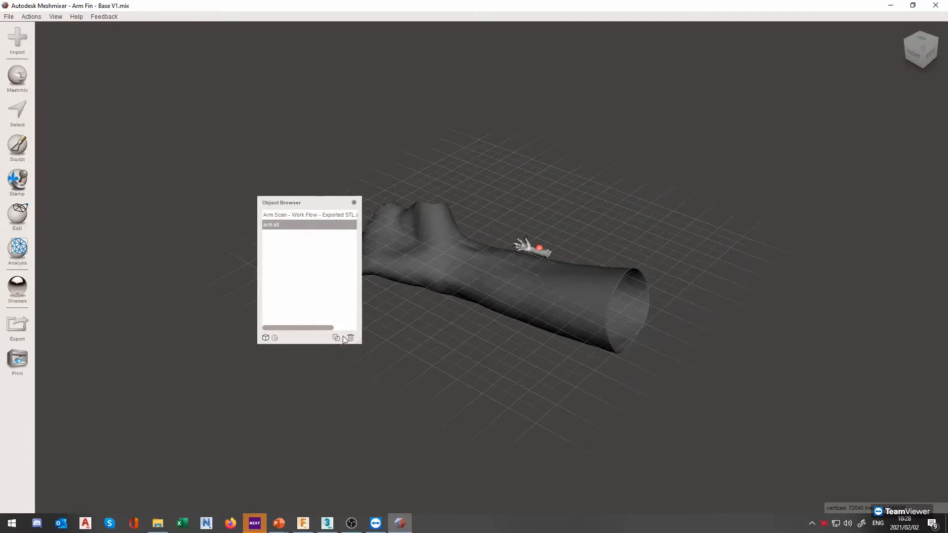
Step: Delete the Arm Scan - Work Flow - Exported STL object and close the Object Browser, keeping only arm.stl
click(300, 216)
click(350, 337)
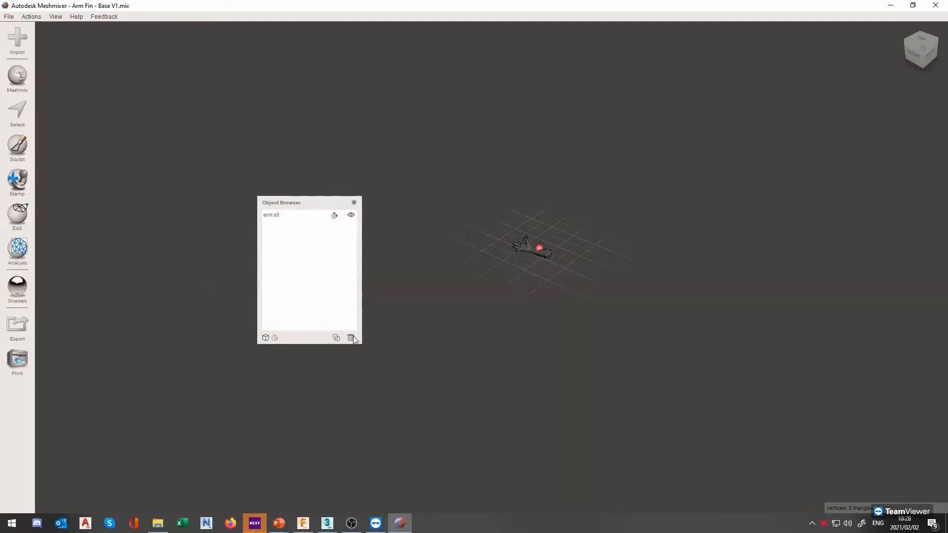
drag(364, 201, 352, 207)
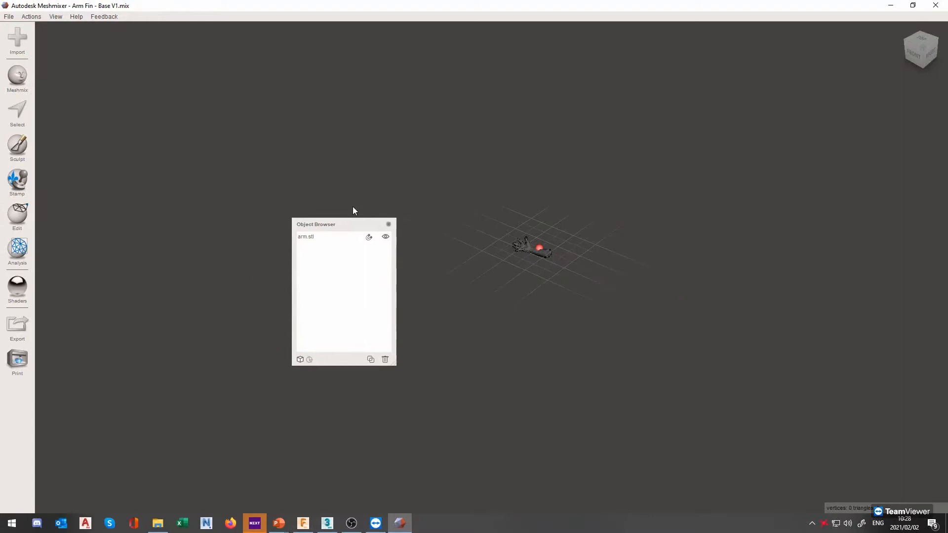
click(389, 224)
Step: Examine the imported arm scan up close, from the cut end of the forearm to the palm and fingers
scroll(544, 255, up, 5)
middle_drag(595, 203, 396, 310)
scroll(308, 357, up, 4)
middle_drag(308, 357, 401, 342)
scroll(341, 315, up, 4)
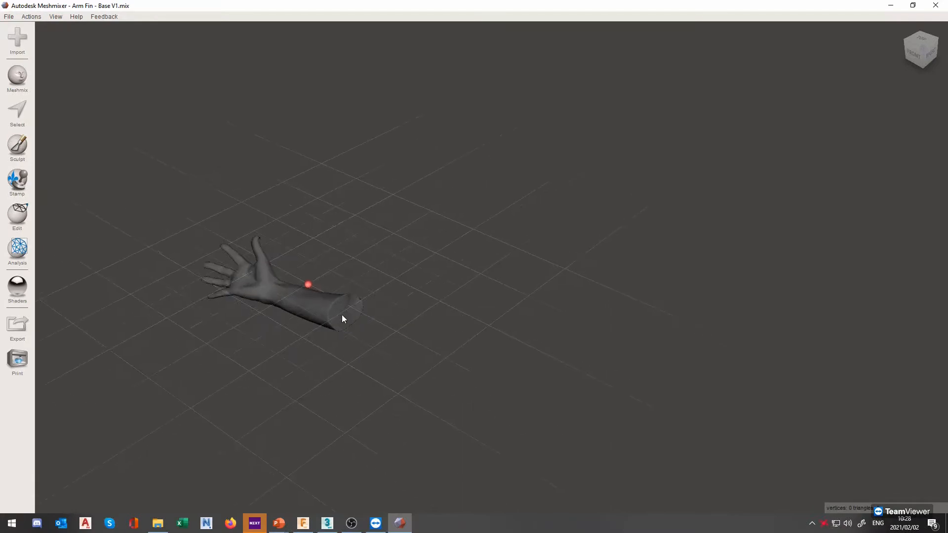
scroll(342, 315, up, 5)
middle_drag(344, 314, 579, 330)
scroll(576, 317, up, 3)
scroll(415, 310, down, 4)
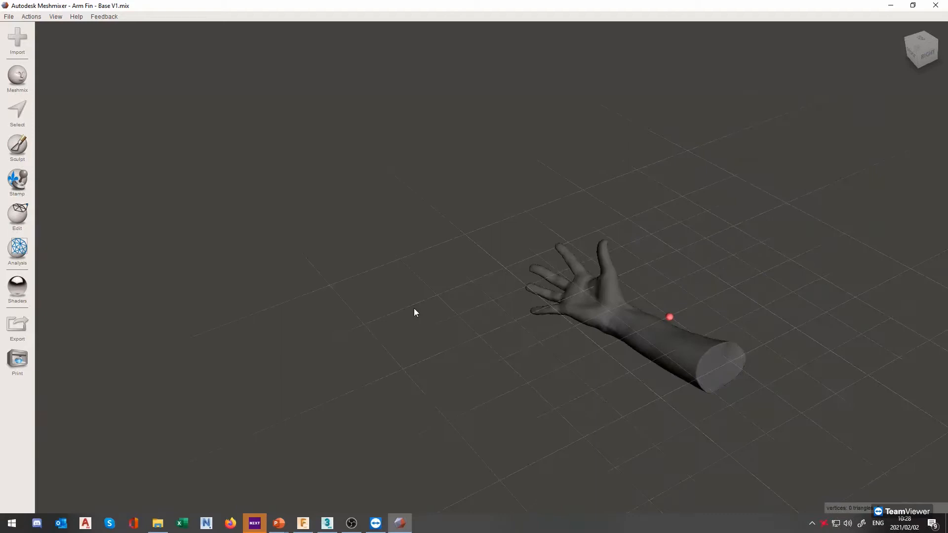
scroll(558, 319, up, 3)
middle_drag(653, 310, 435, 252)
scroll(549, 314, up, 3)
right_drag(526, 323, 602, 307)
middle_drag(419, 378, 533, 313)
scroll(448, 336, up, 2)
right_drag(447, 338, 424, 380)
mouse_move(426, 372)
middle_down()
mouse_move(475, 335)
mouse_move(404, 380)
mouse_move(453, 365)
mouse_move(440, 371)
middle_up()
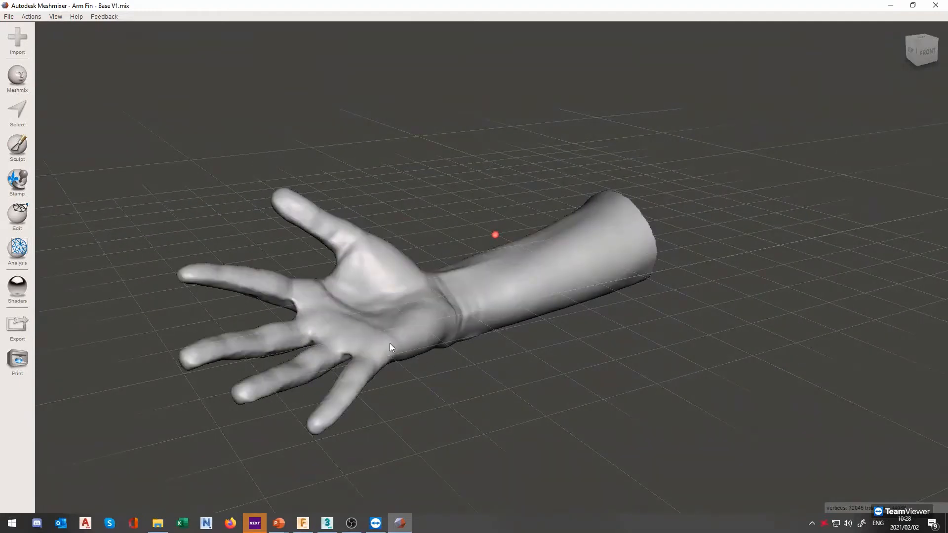
Step: Turn on the wireframe display to view the triangles of the arm mesh
key(w)
right_drag(221, 253, 174, 197)
scroll(173, 197, up, 3)
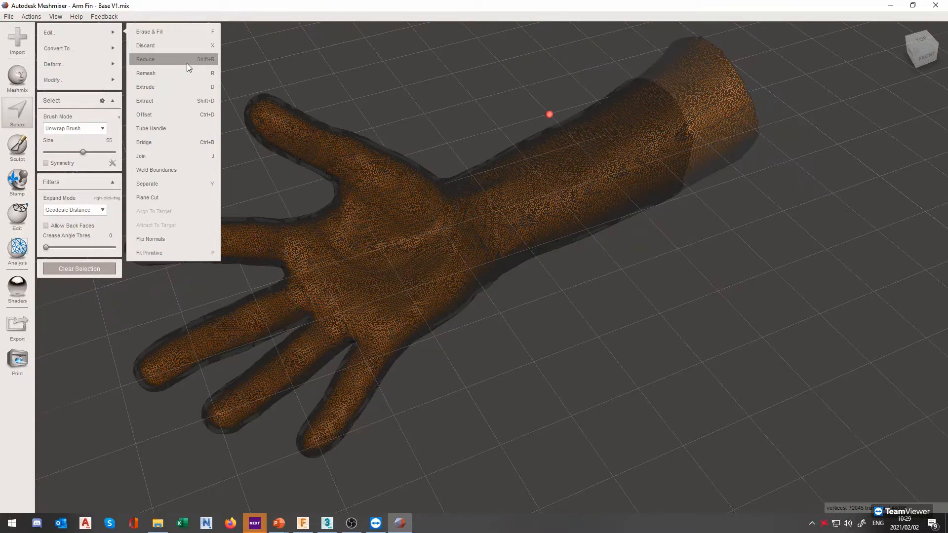
Step: Remesh the whole arm in Relative Density mode with the density set to -50 %, and accept it
key(r)
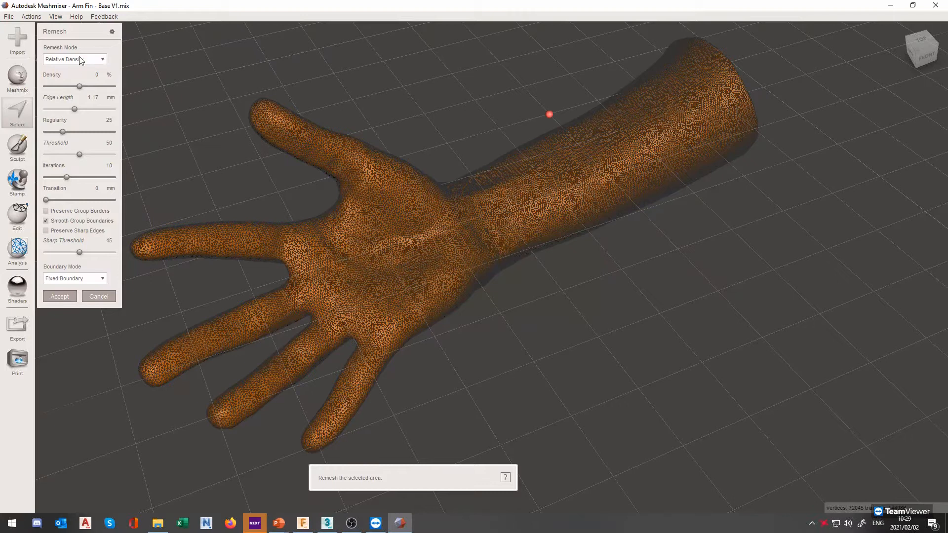
click(98, 61)
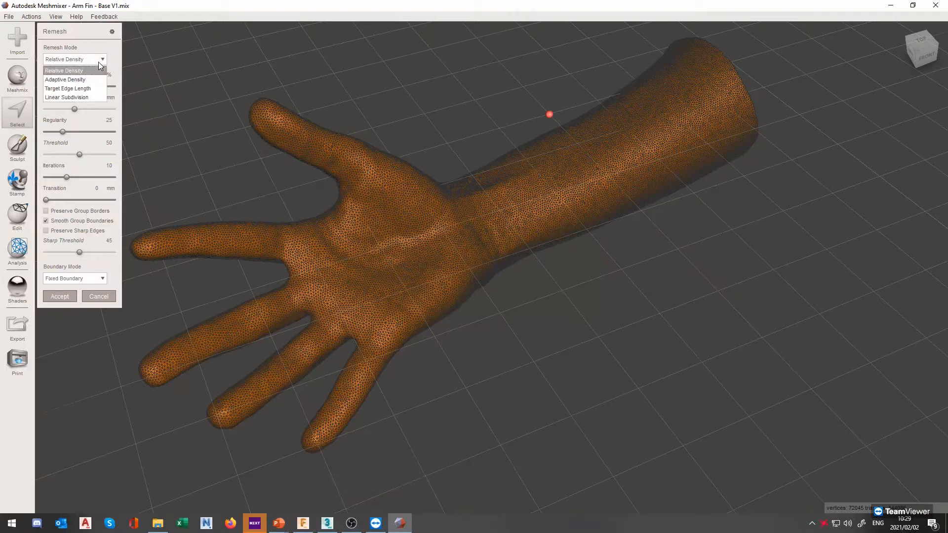
click(101, 70)
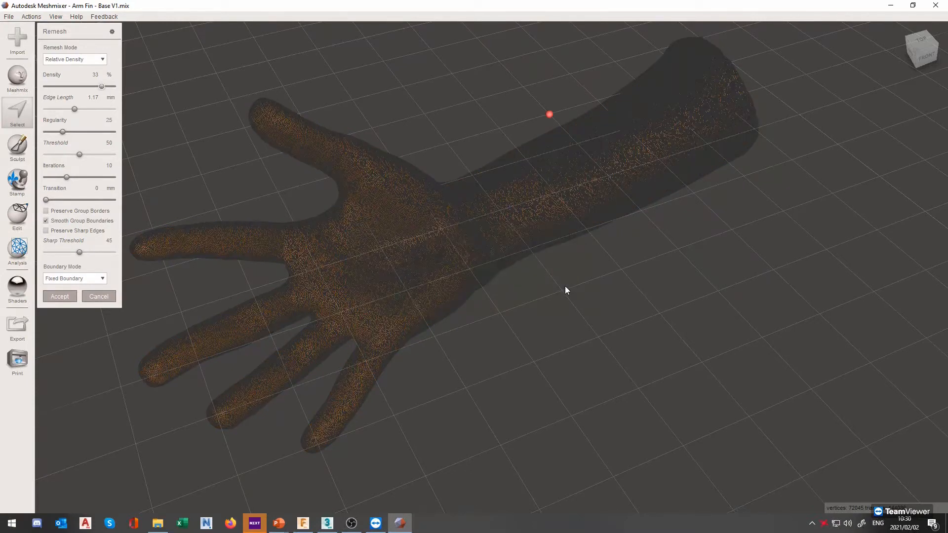
scroll(253, 169, down, 5)
scroll(324, 188, up, 10)
middle_drag(246, 197, 274, 200)
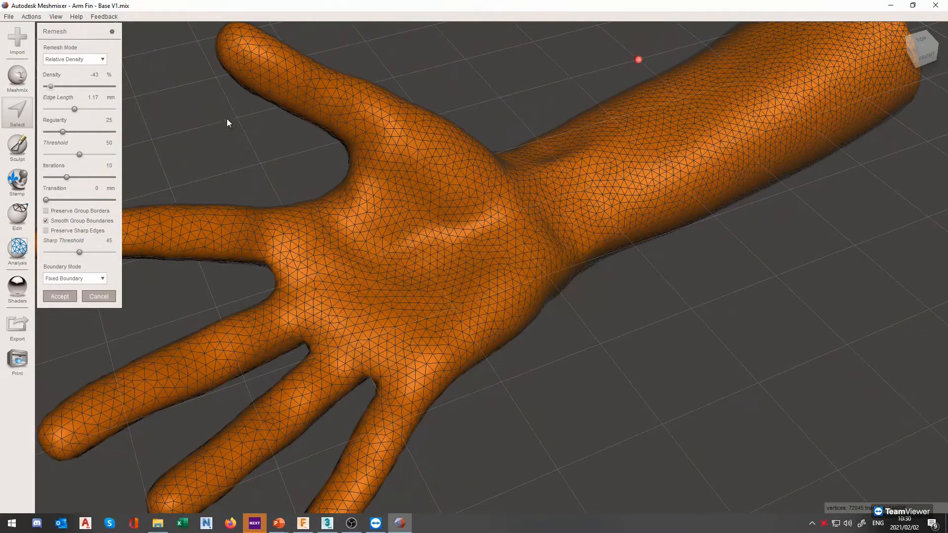
drag(102, 86, 52, 84)
scroll(380, 216, up, 2)
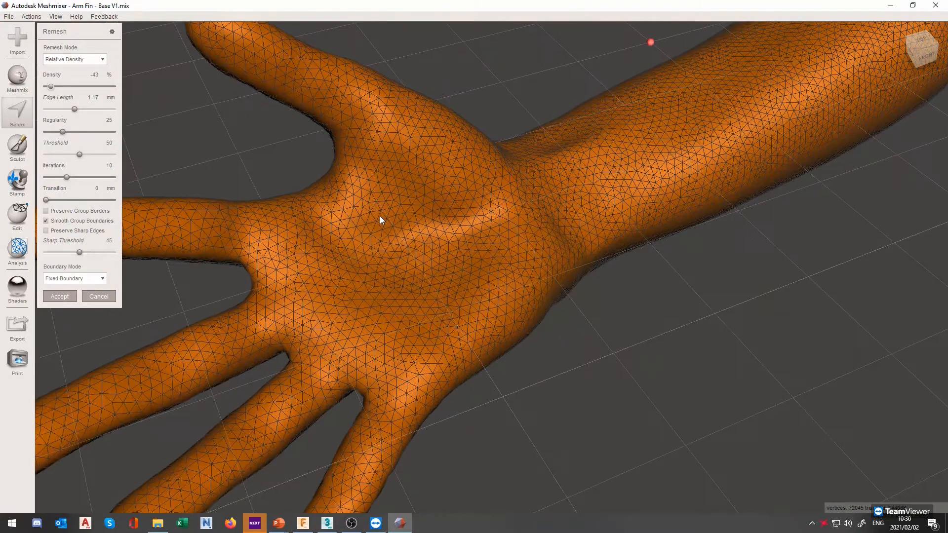
scroll(379, 215, down, 3)
drag(51, 87, 47, 87)
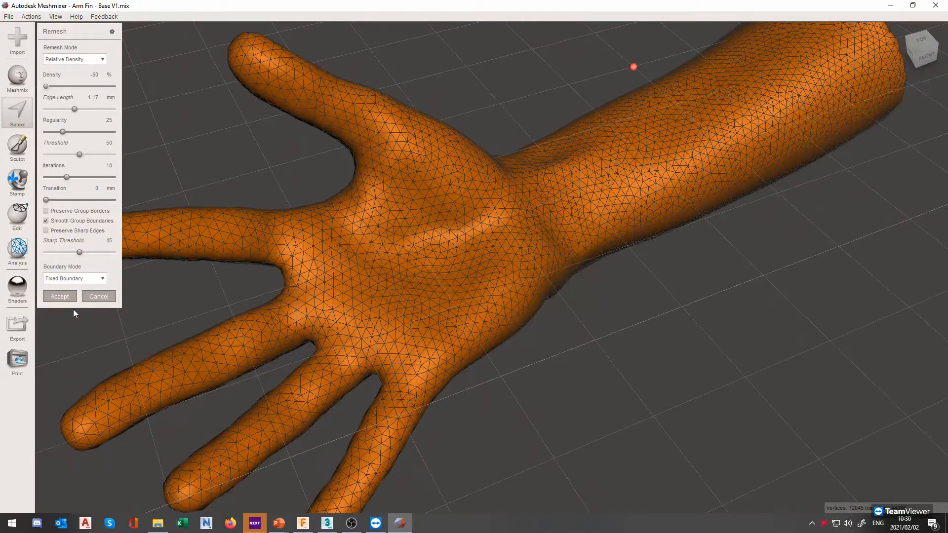
click(61, 298)
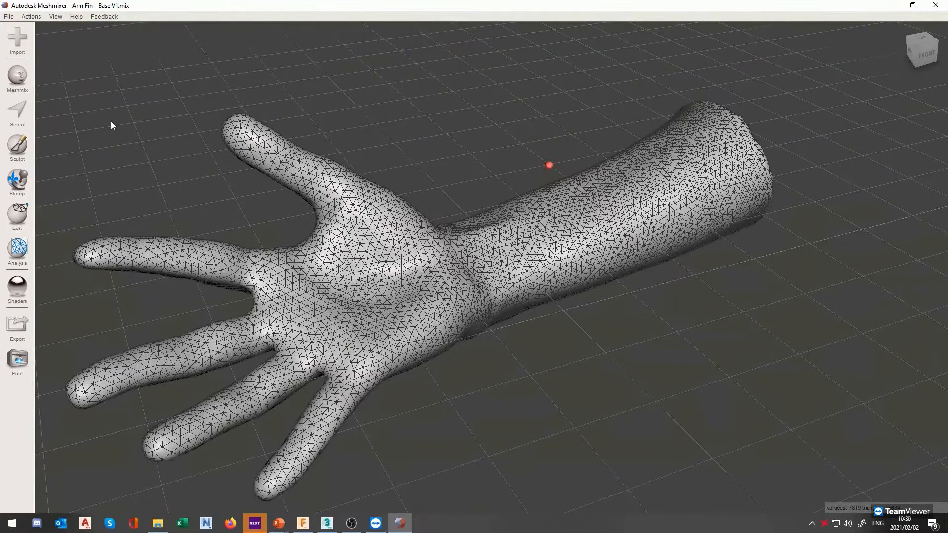
Step: Select all triangles of the remeshed arm
click(21, 119)
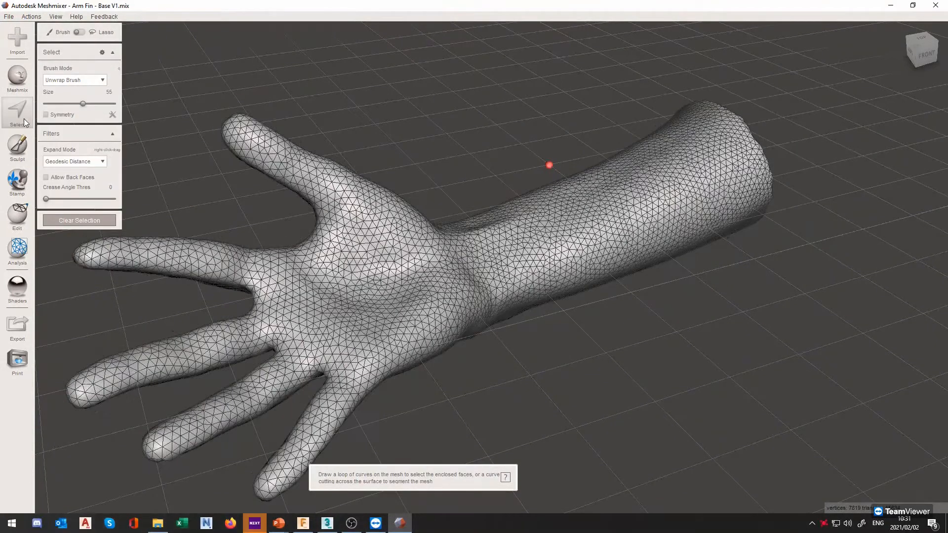
click(23, 217)
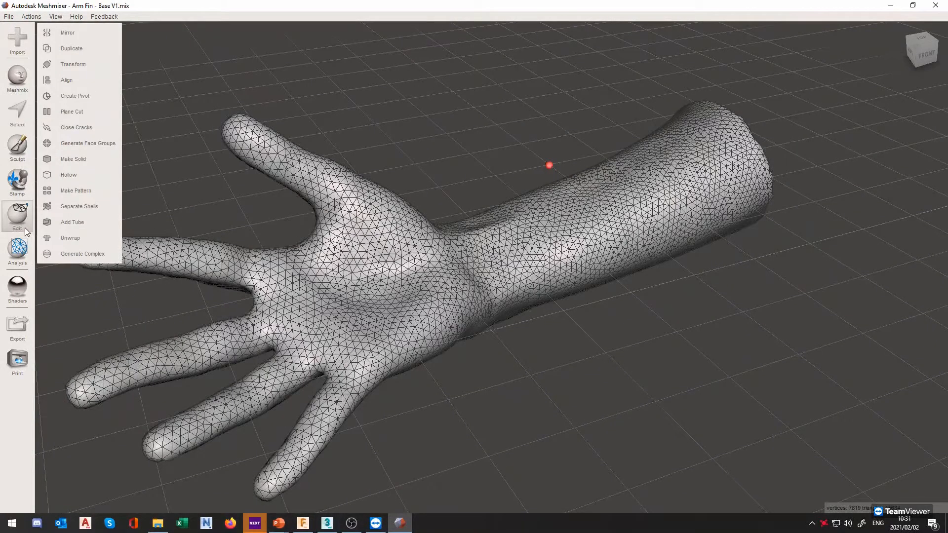
click(16, 113)
middle_drag(251, 166, 344, 131)
key(ctrl+a)
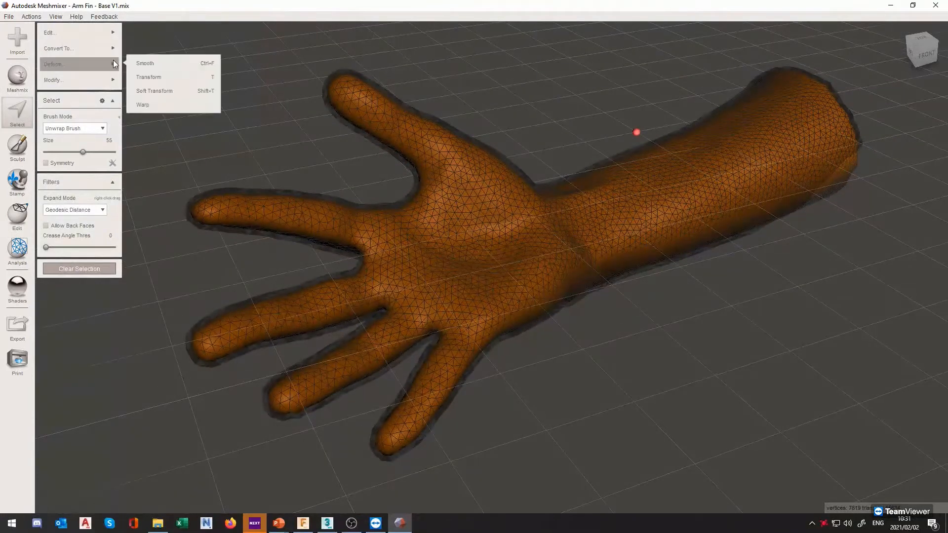
Step: Reduce the selected arm mesh by 59 % with the Shape Preserving type, accept it and clear the selection
mouse_move(105, 54)
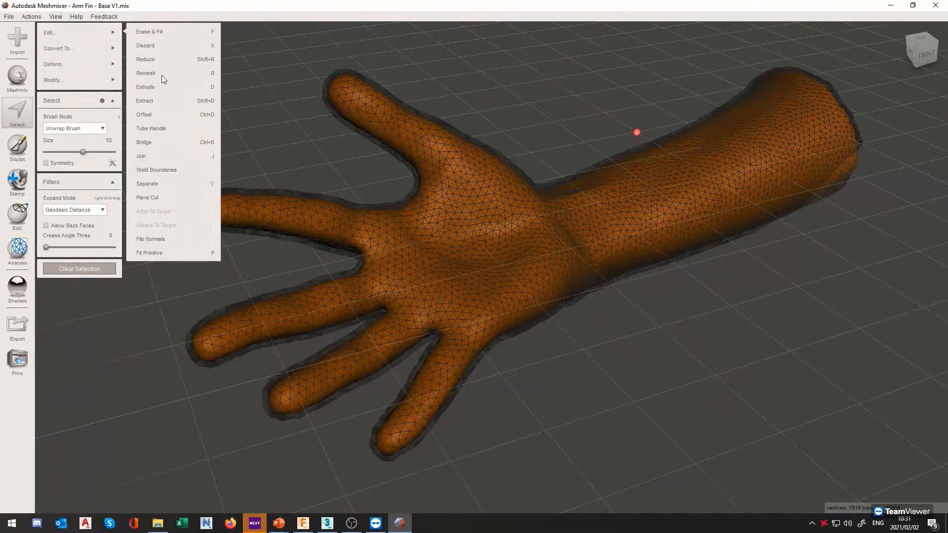
key(shift+r)
drag(69, 114, 49, 115)
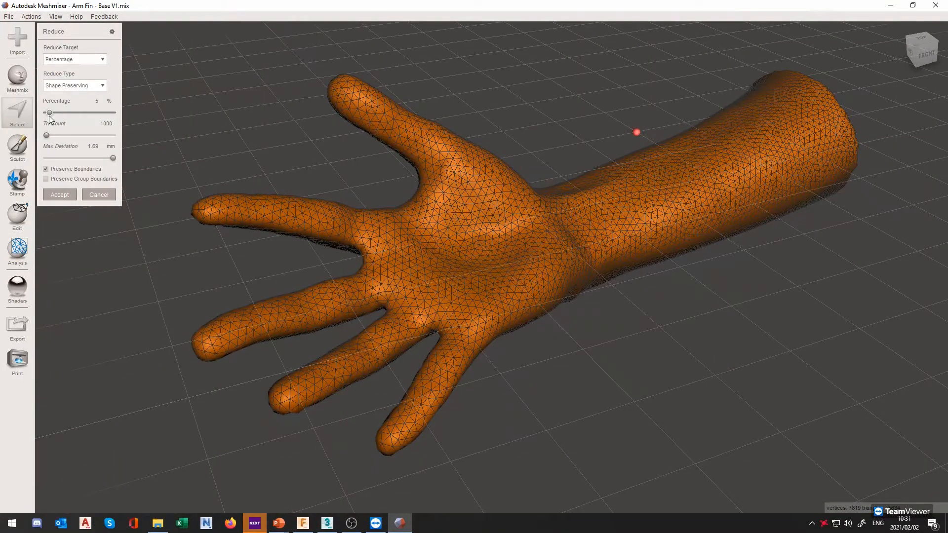
drag(49, 115, 120, 118)
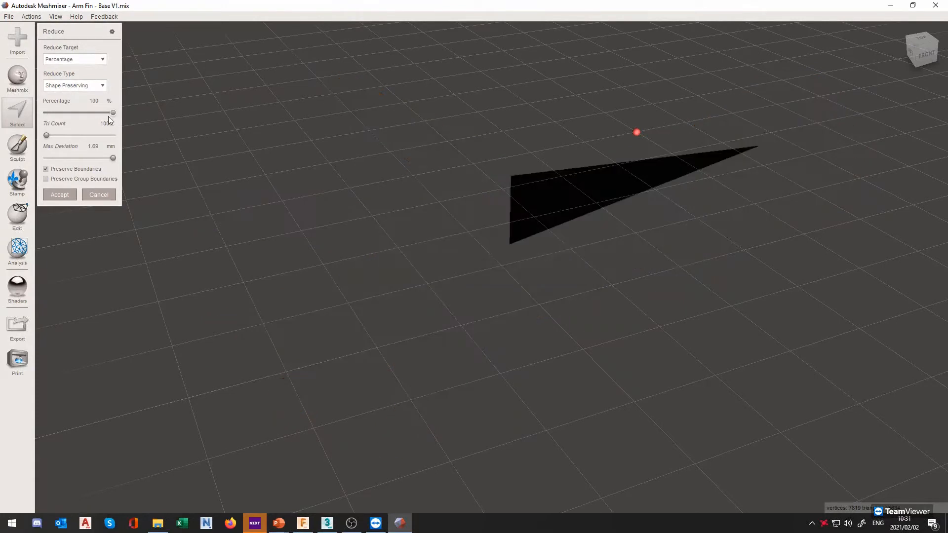
click(99, 113)
drag(94, 114, 85, 112)
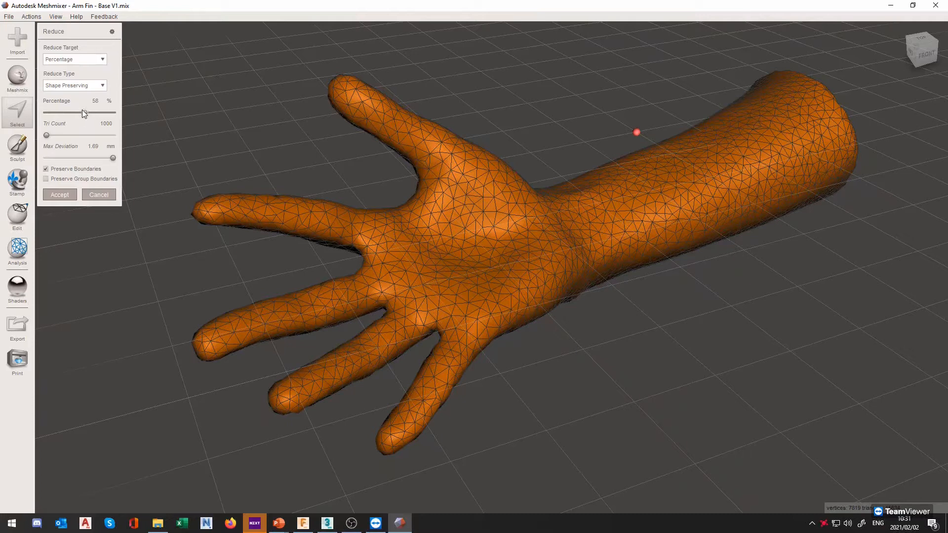
drag(84, 112, 79, 113)
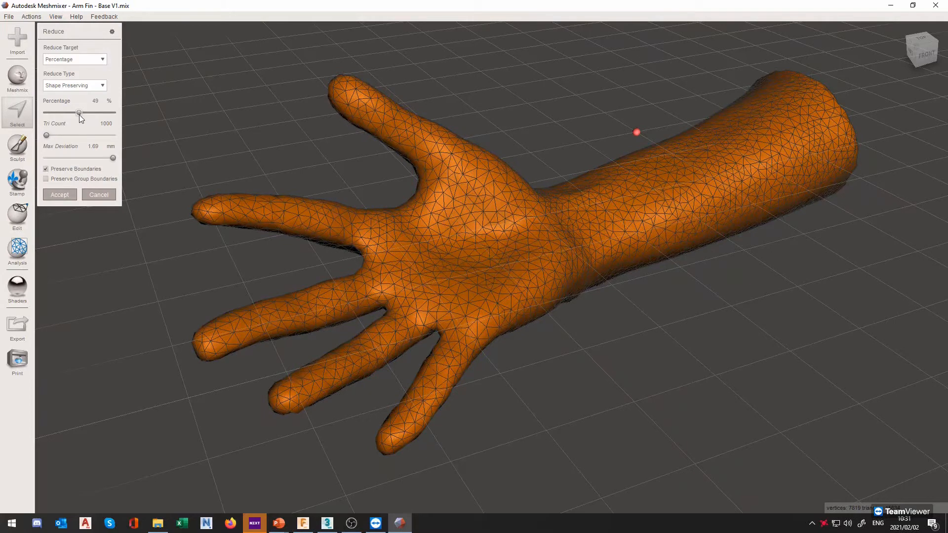
drag(82, 115, 84, 114)
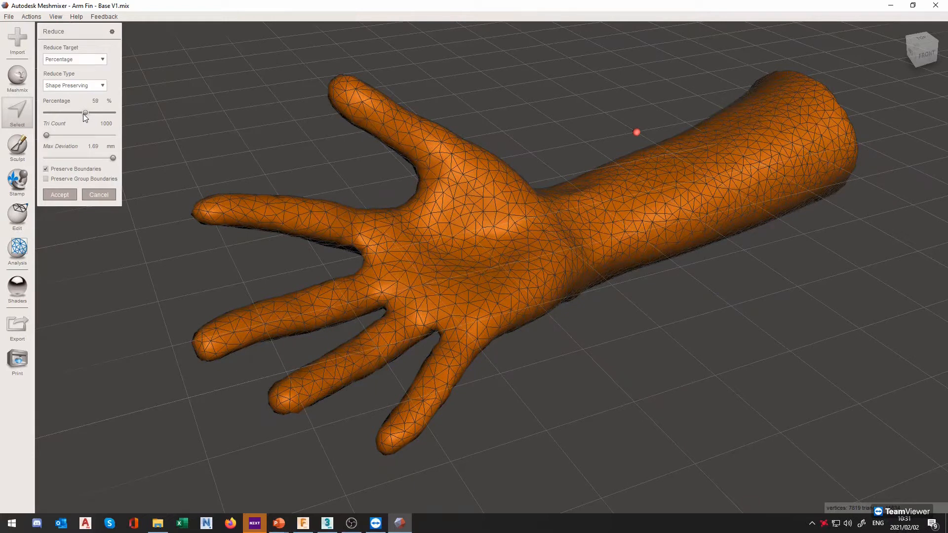
click(63, 196)
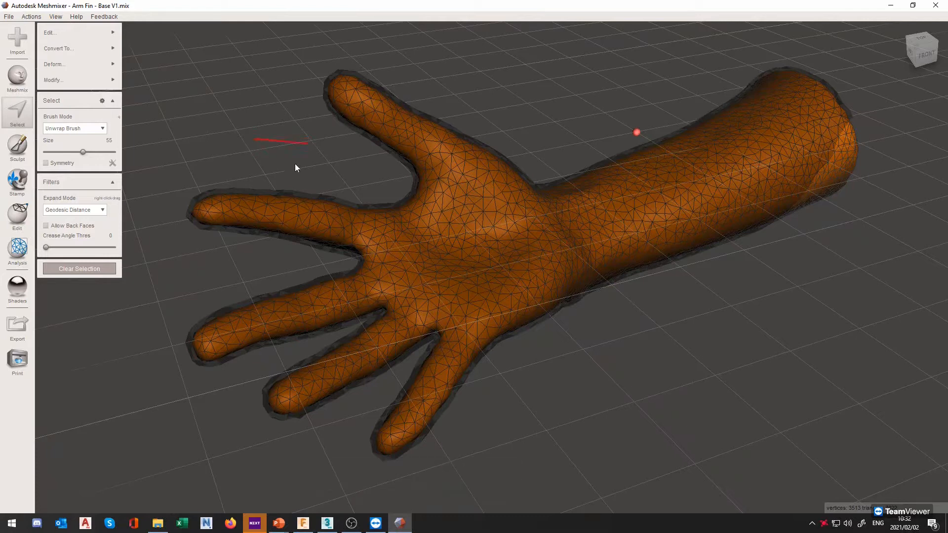
key(Escape)
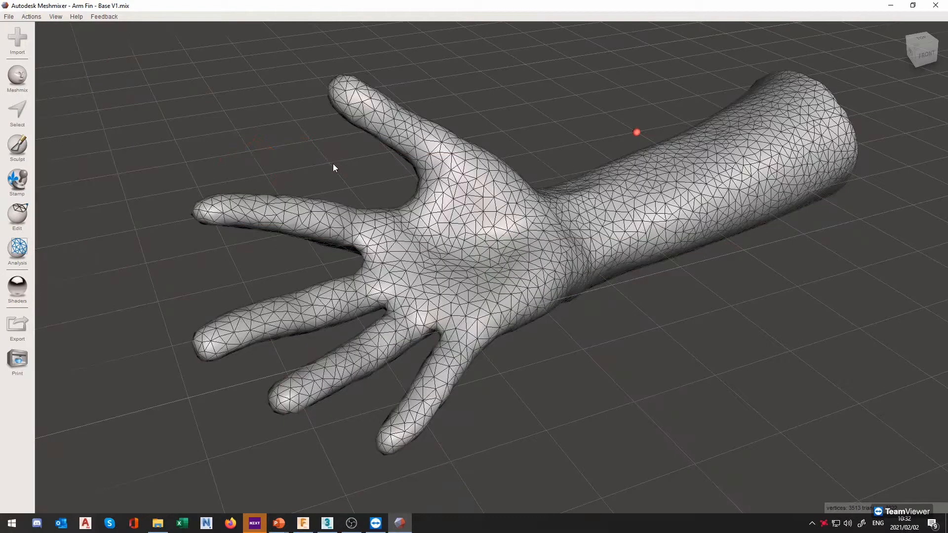
Step: Check the OBJ Format option for exporting the reduced mesh, and switch to the Arm Scan V02.2 - Retop Reduce document in Fusion 360
click(15, 17)
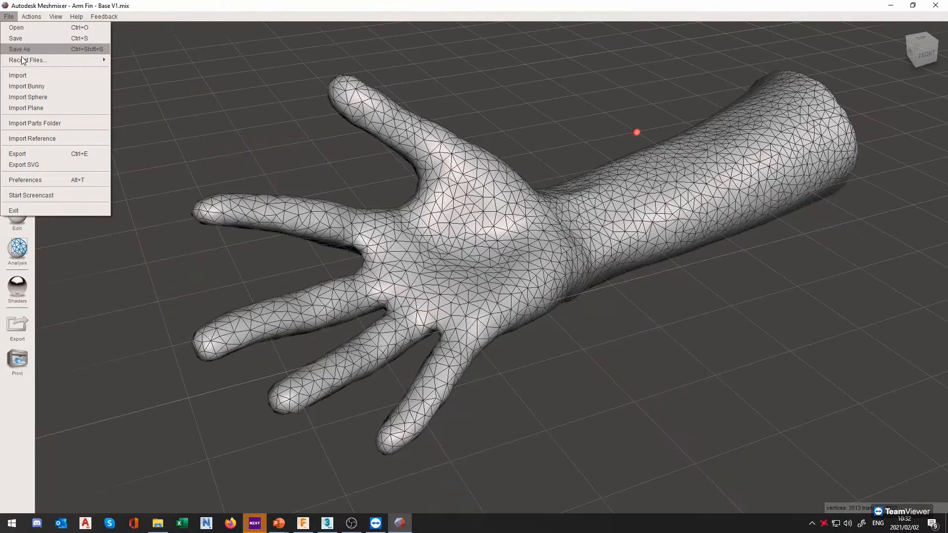
click(17, 154)
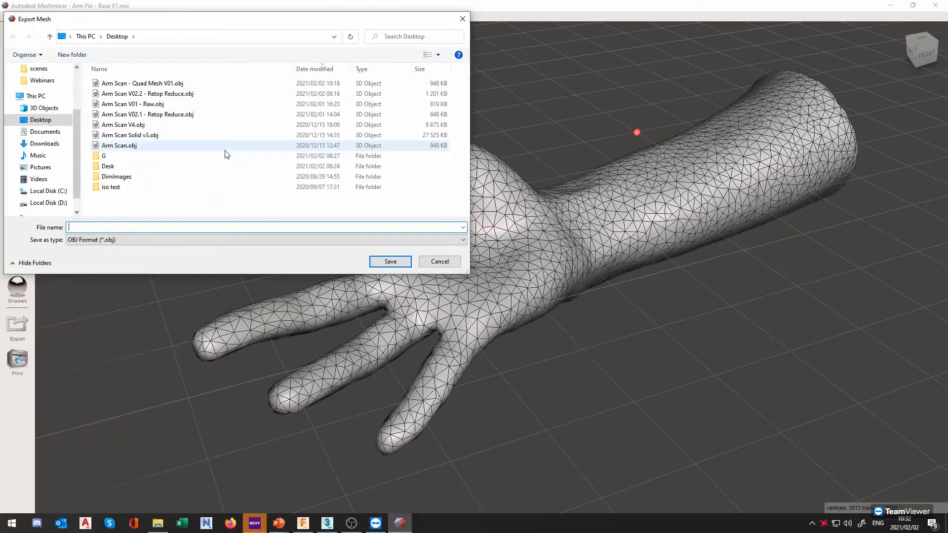
click(152, 241)
click(152, 239)
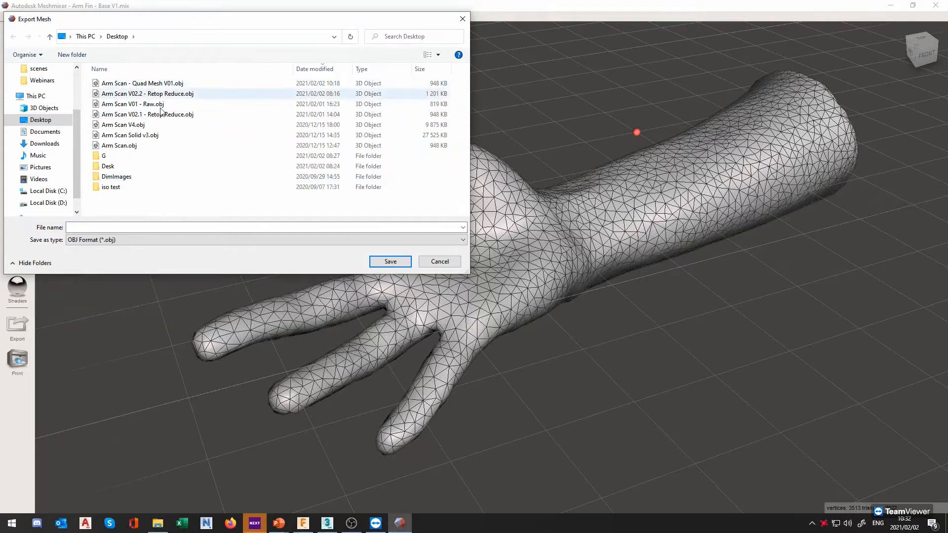
click(302, 522)
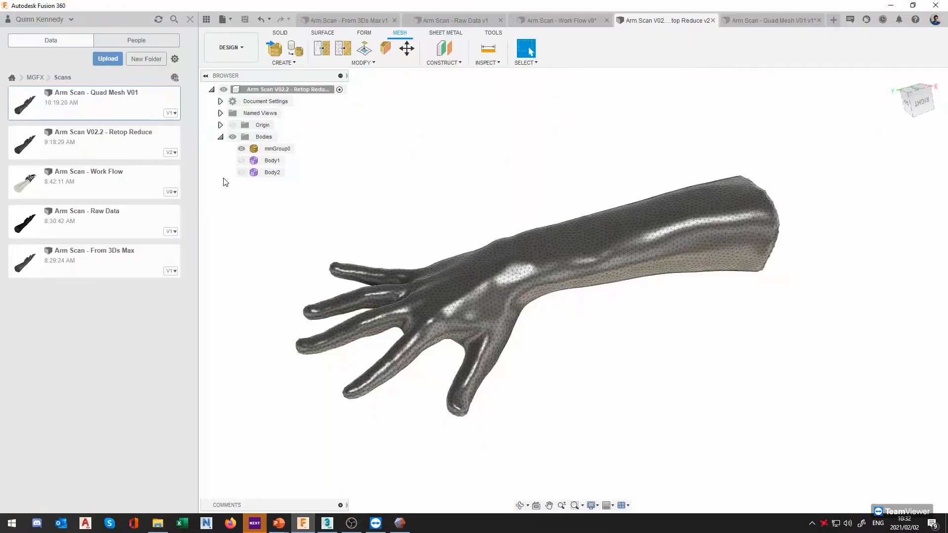
Step: Compare the Retop Reduce document with the Quad Mesh V01 document and examine the reduced arm mesh around the hand and fingers
middle_drag(297, 201, 278, 205)
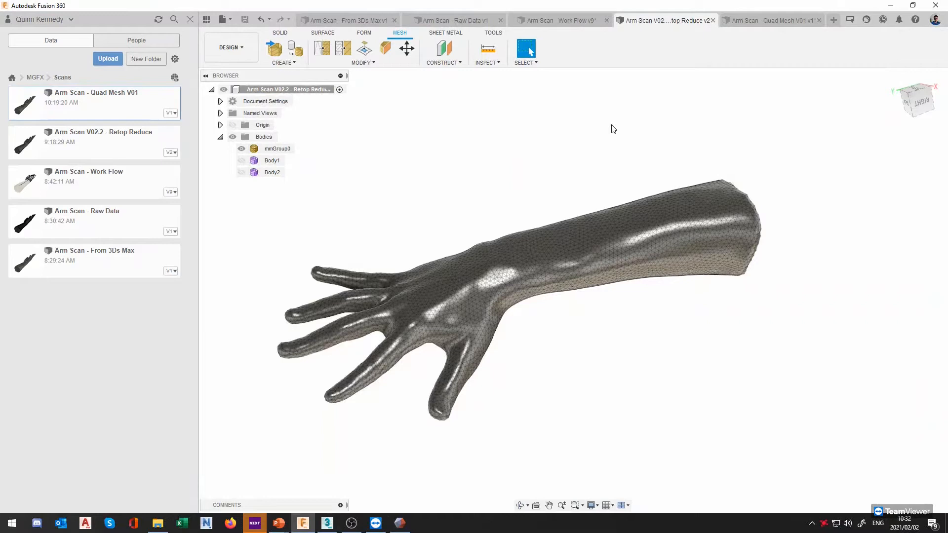
click(760, 20)
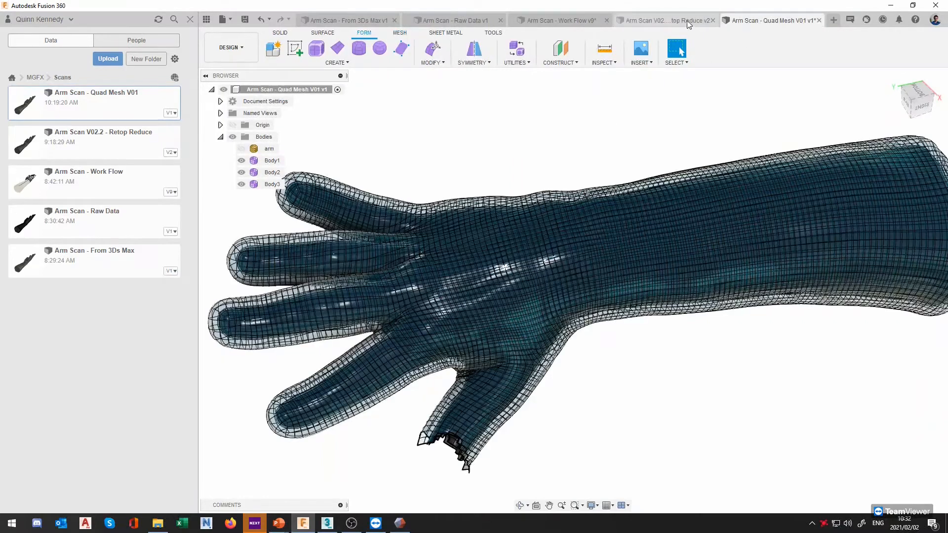
click(689, 22)
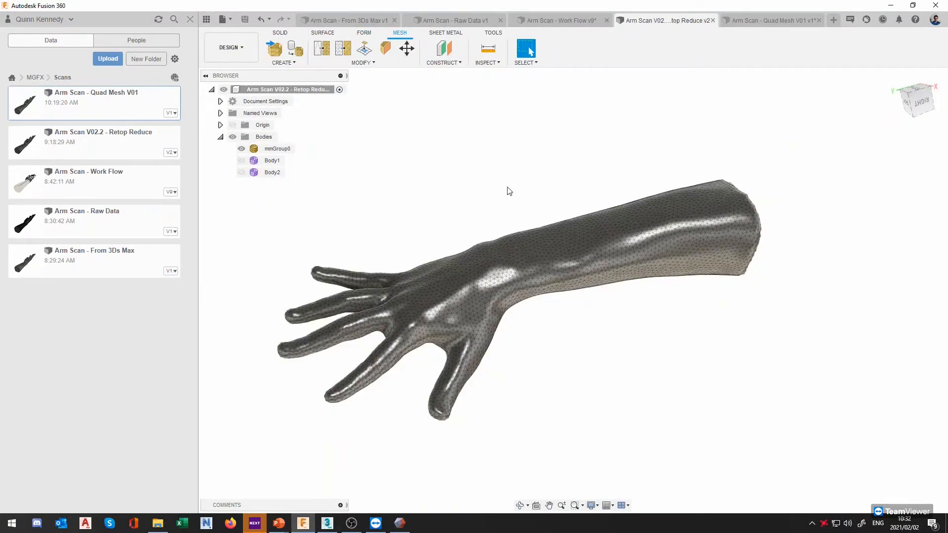
click(403, 322)
scroll(442, 329, down, 3)
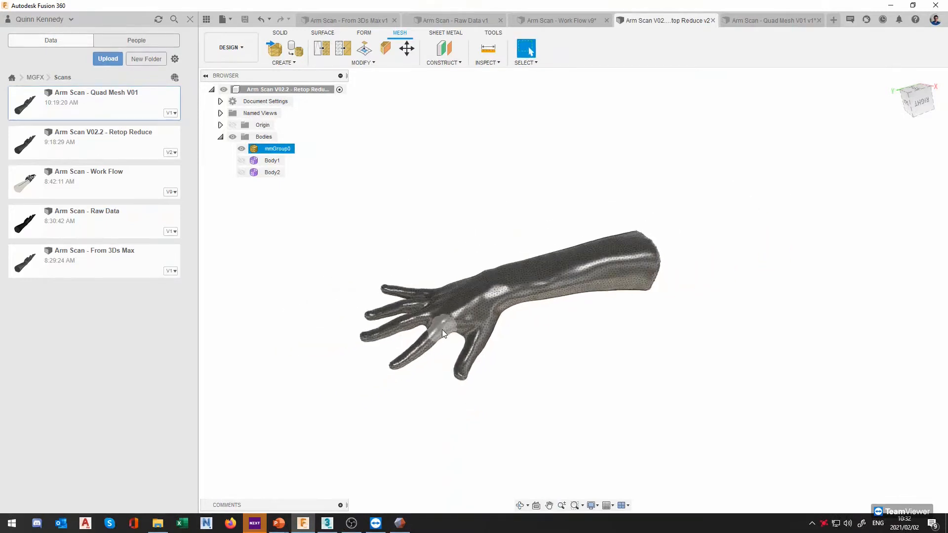
scroll(442, 330, up, 4)
click(454, 357)
shift+middle_drag(454, 357, 508, 358)
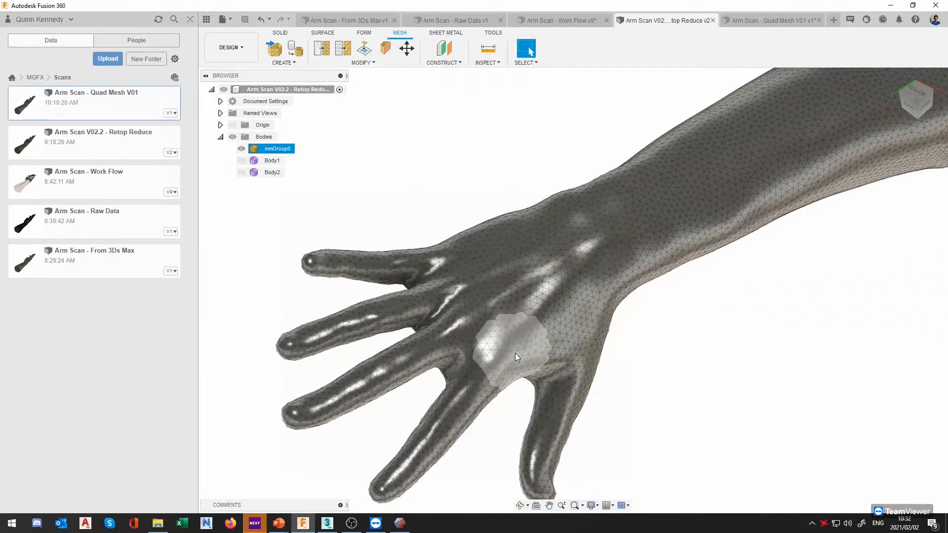
mouse_move(507, 377)
shift+middle_down()
mouse_move(532, 362)
mouse_move(508, 365)
shift+middle_up()
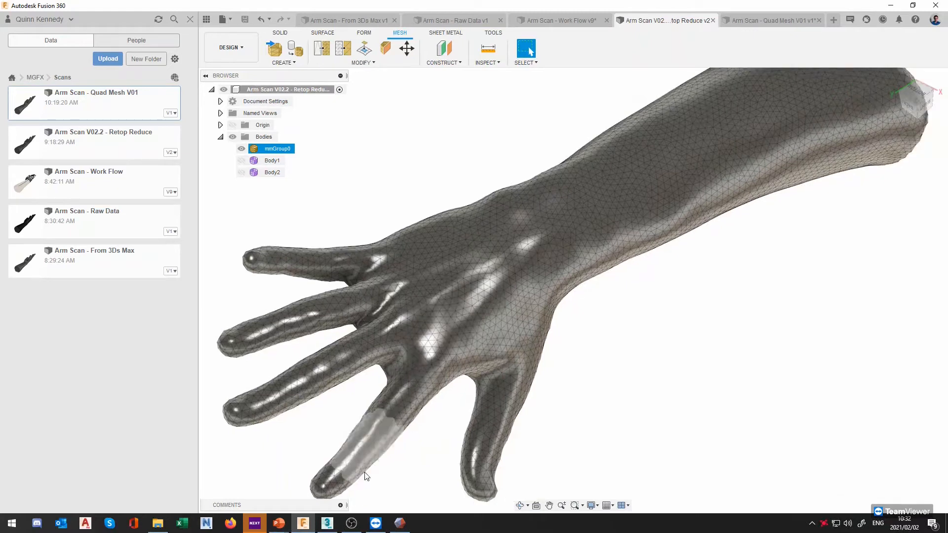
click(335, 525)
click(336, 527)
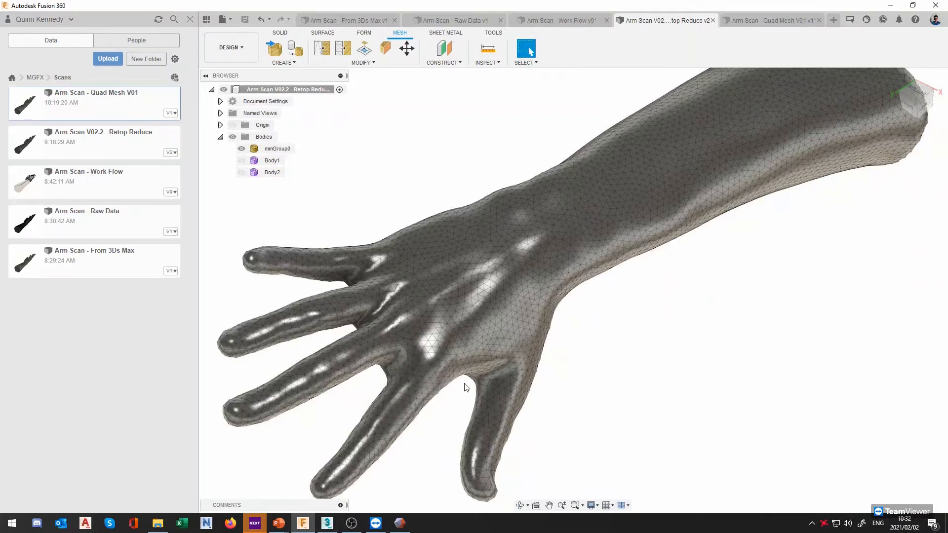
scroll(409, 388, up, 1)
scroll(351, 291, down, 3)
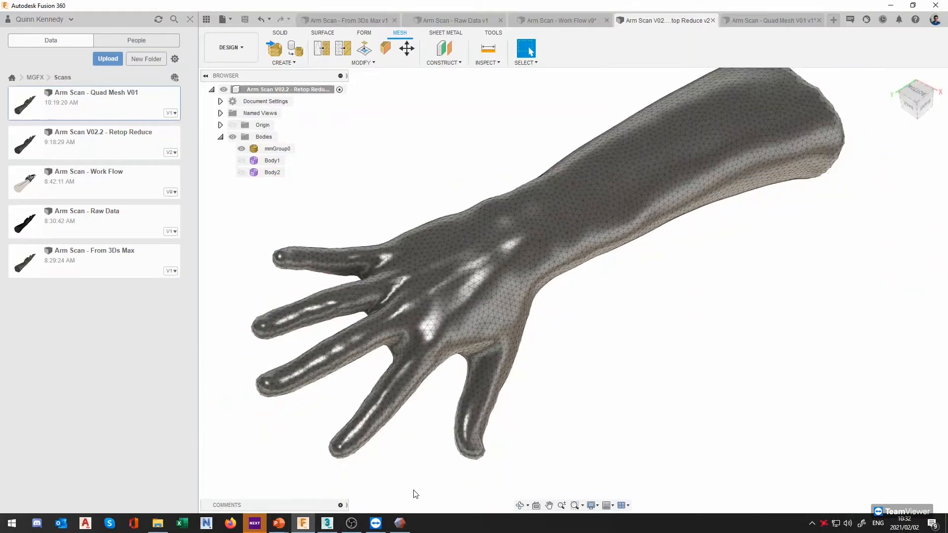
Step: Switch to Meshmixer to cancel the mesh export, and return to the Retop Reduce document in Fusion 360
click(401, 524)
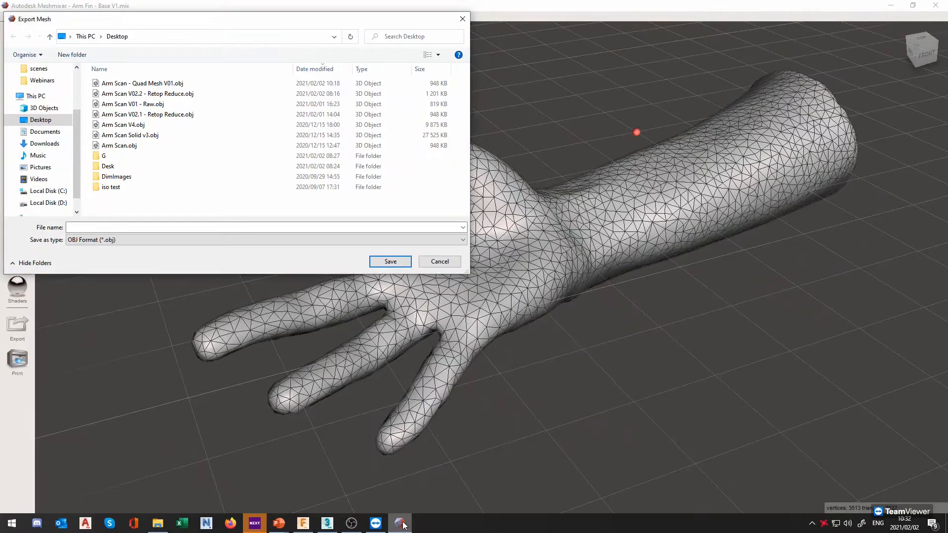
click(439, 261)
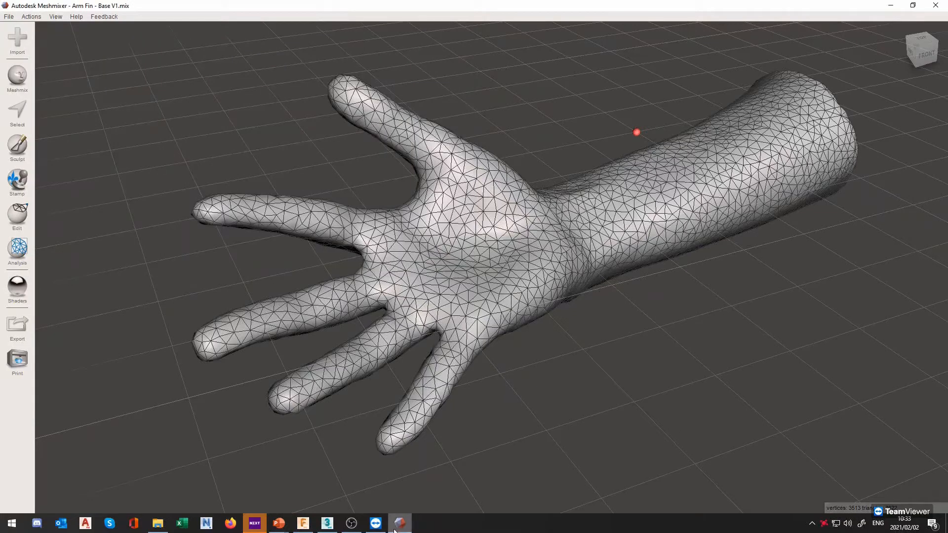
click(303, 523)
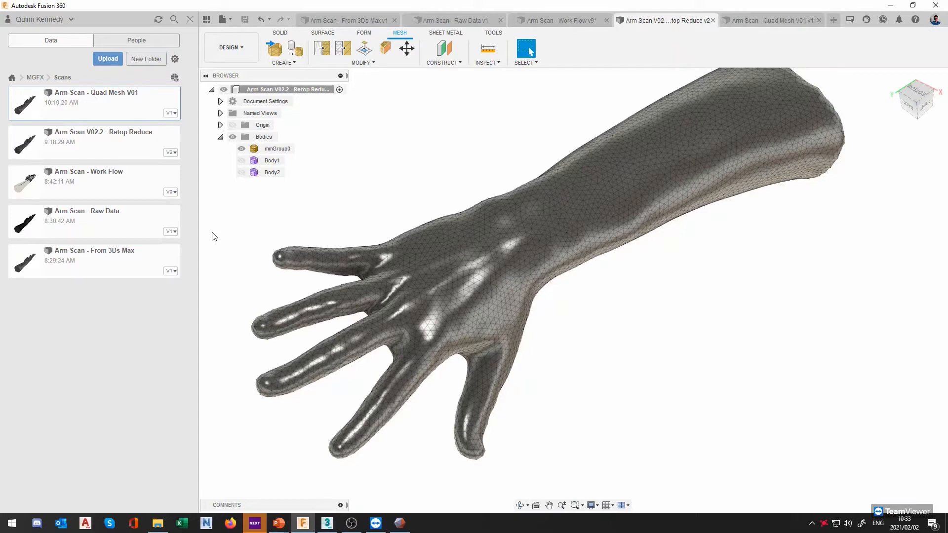
mouse_move(397, 525)
Step: Show the T-Spline bodies Body1 and Body2 around the arm mesh, keeping mmGroup0 displayed
click(242, 160)
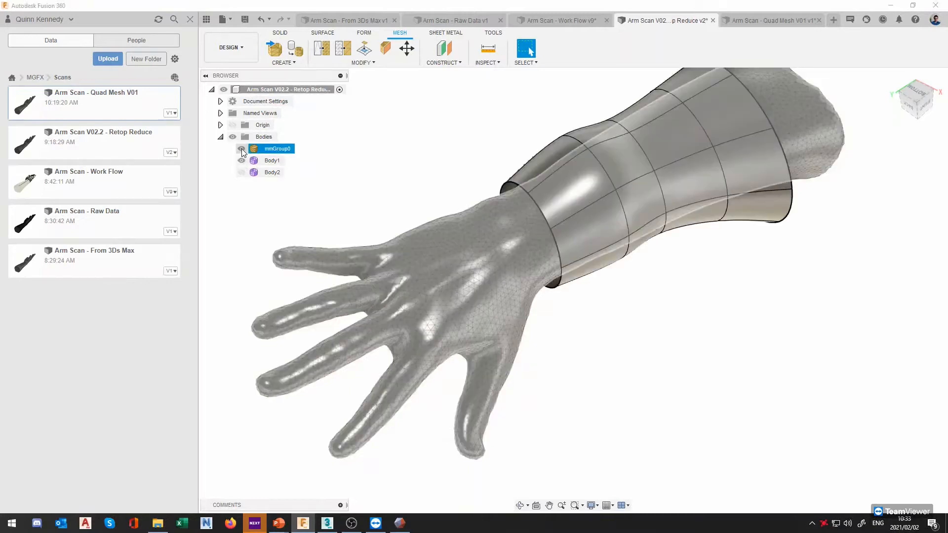
click(242, 172)
click(242, 149)
click(241, 149)
mouse_move(583, 355)
shift+middle_down()
mouse_move(583, 339)
mouse_move(639, 324)
mouse_move(582, 334)
mouse_move(552, 384)
mouse_move(565, 355)
shift+middle_up()
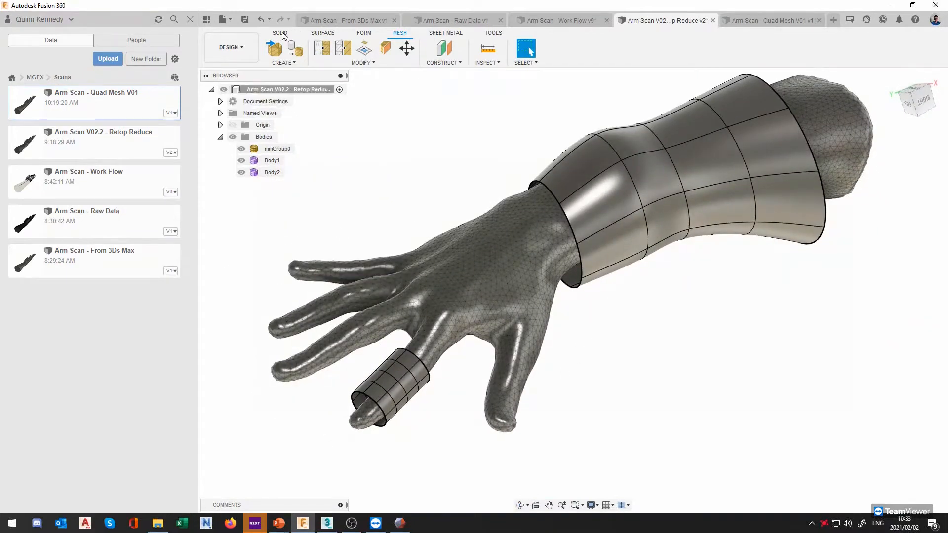
Step: Create a T-Spline cylinder about 235 mm in diameter beside the thumb, using One Side direction and New Body
click(365, 32)
click(358, 48)
mouse_move(387, 385)
middle_down()
mouse_move(307, 343)
mouse_move(302, 373)
mouse_move(384, 348)
middle_up()
click(666, 203)
click(541, 441)
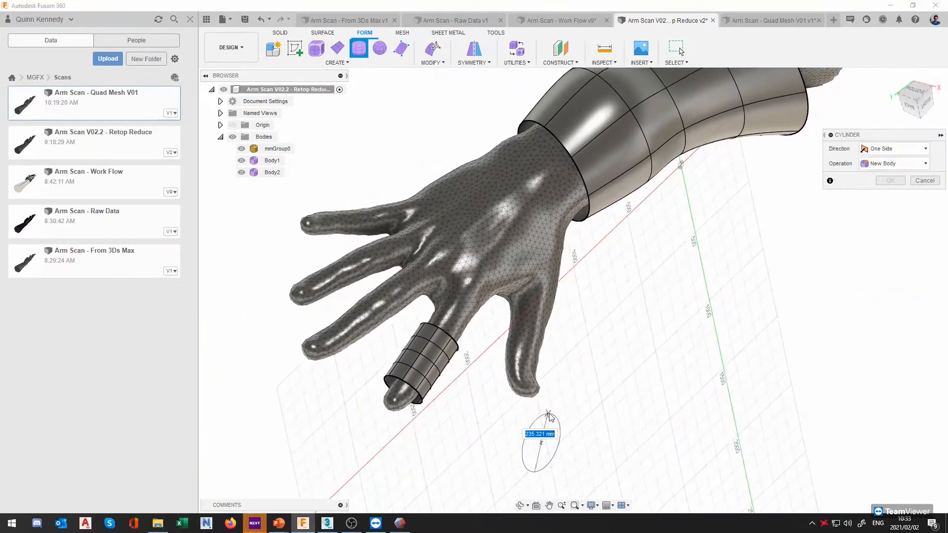
click(539, 420)
drag(569, 453, 659, 484)
middle_drag(597, 417, 534, 352)
click(891, 255)
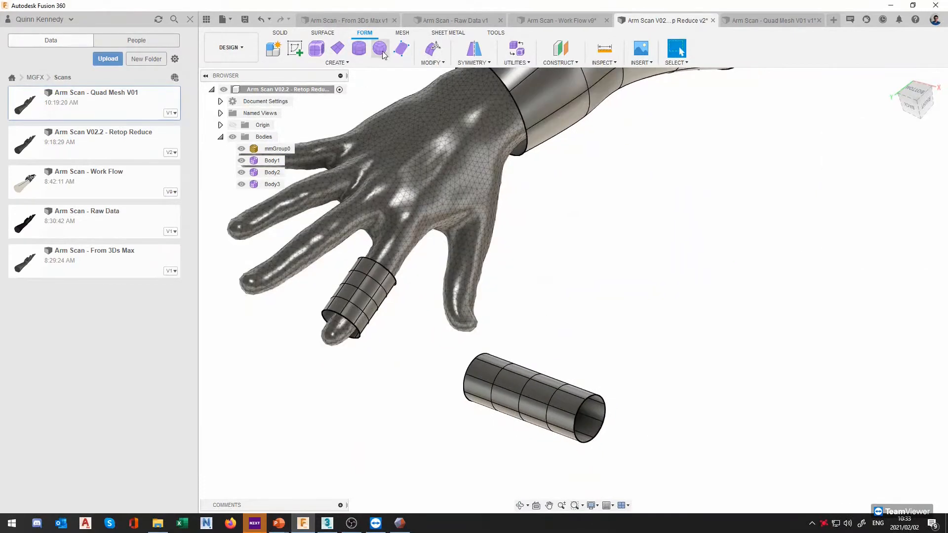
Step: Move the whole new cylinder closer to the thumb with Edit Form and accept the change
click(433, 49)
drag(404, 336, 632, 479)
drag(532, 437, 493, 410)
shift+middle_drag(492, 410, 525, 400)
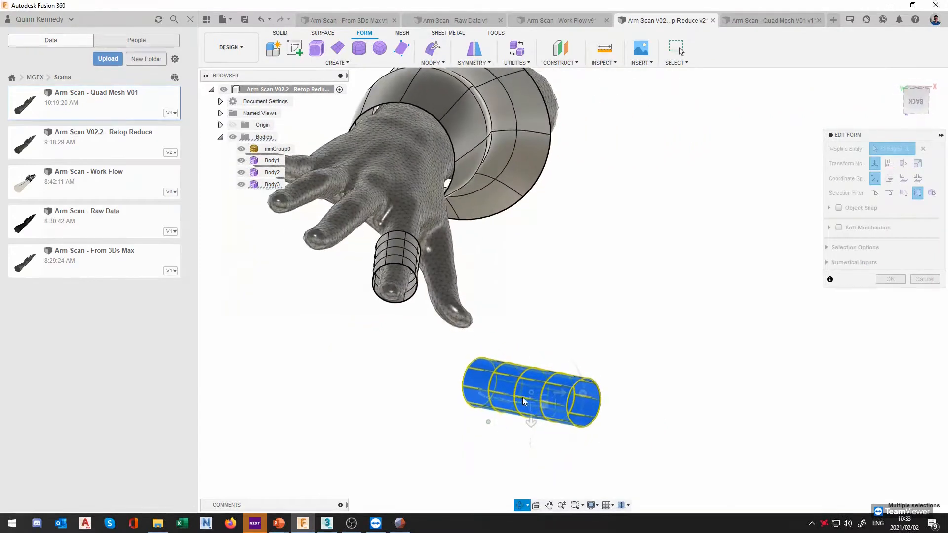
drag(530, 419, 530, 353)
shift+middle_drag(530, 353, 513, 414)
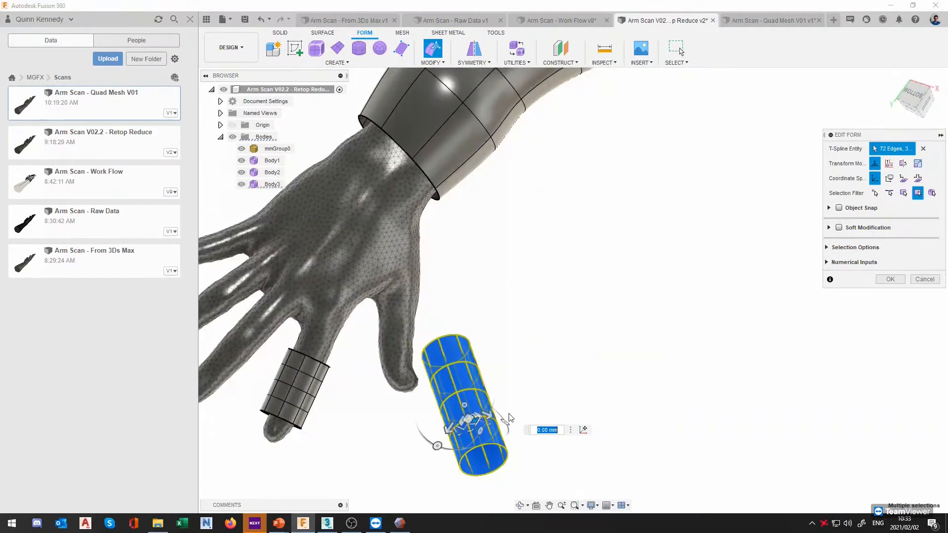
drag(448, 431, 395, 456)
click(889, 279)
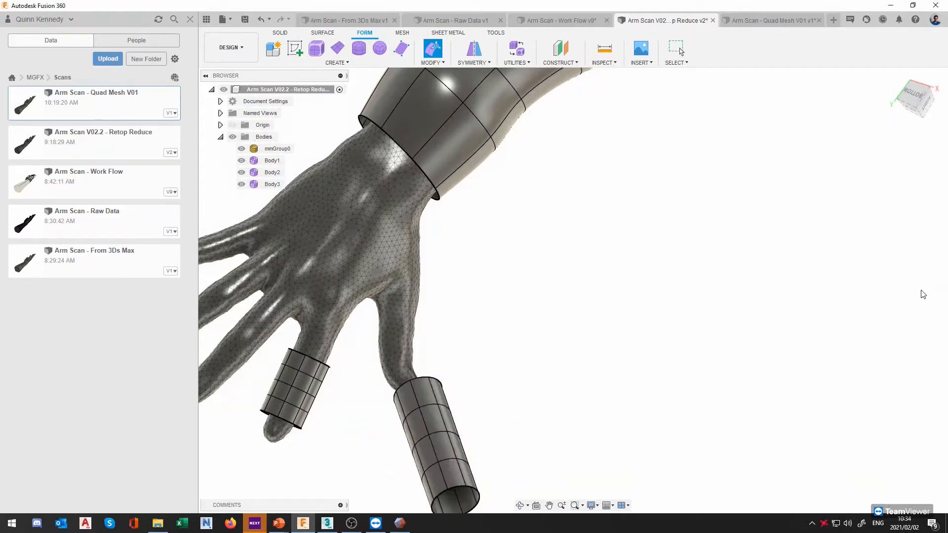
Step: Remove the T-Spline cylinder Body3 beside the thumb from the design
scroll(557, 286, down, 3)
shift+middle_drag(555, 340, 518, 298)
scroll(388, 319, up, 1)
mouse_move(390, 319)
shift+middle_down()
mouse_move(446, 321)
mouse_move(468, 309)
mouse_move(441, 350)
shift+middle_up()
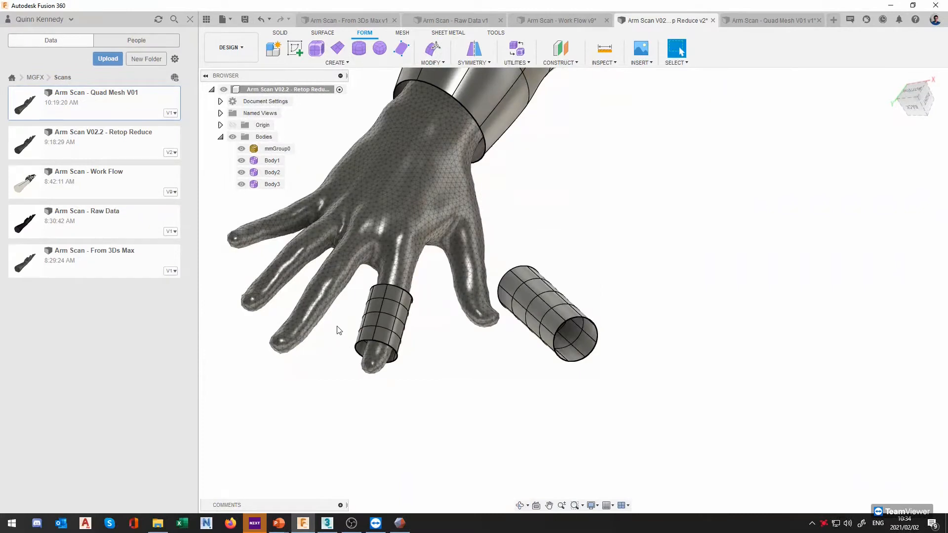
shift+middle_drag(451, 319, 538, 275)
shift+middle_drag(598, 228, 635, 243)
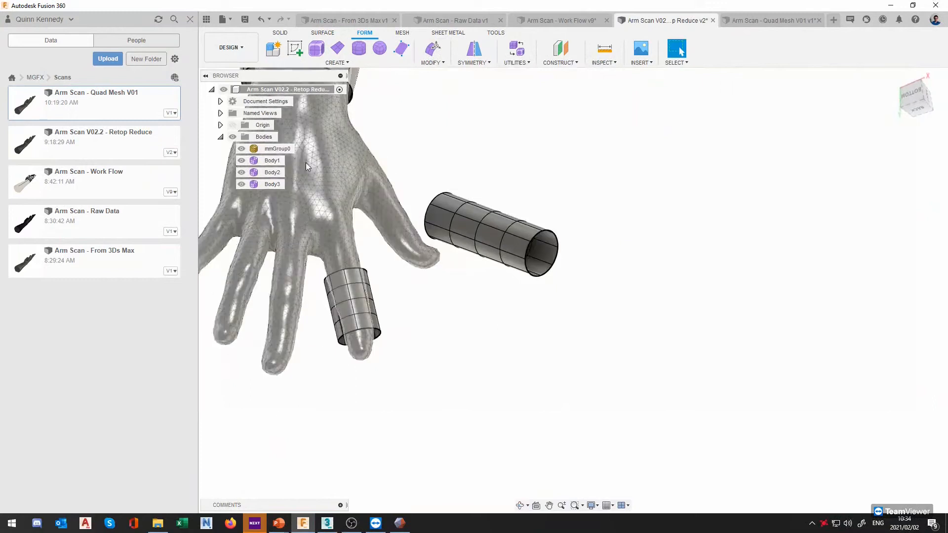
right_click(270, 186)
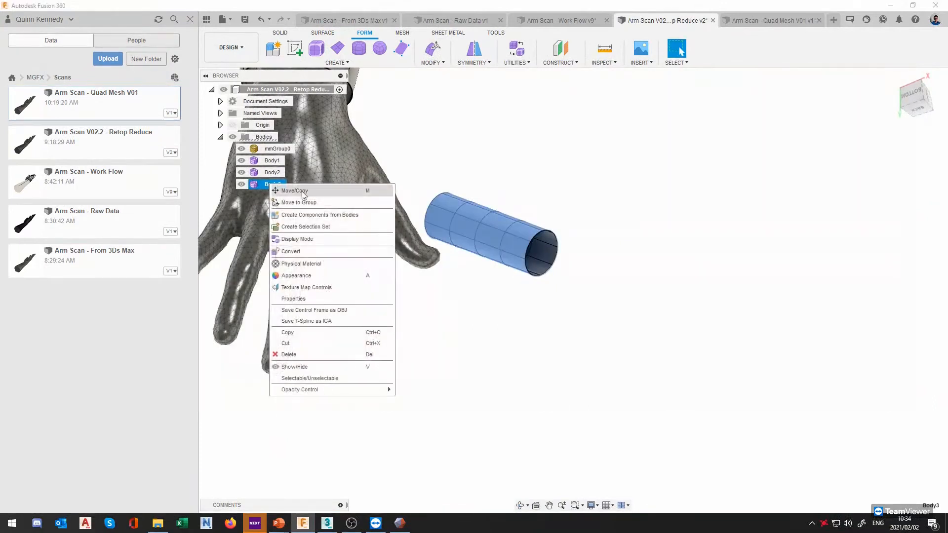
click(312, 203)
shift+middle_drag(312, 202, 563, 196)
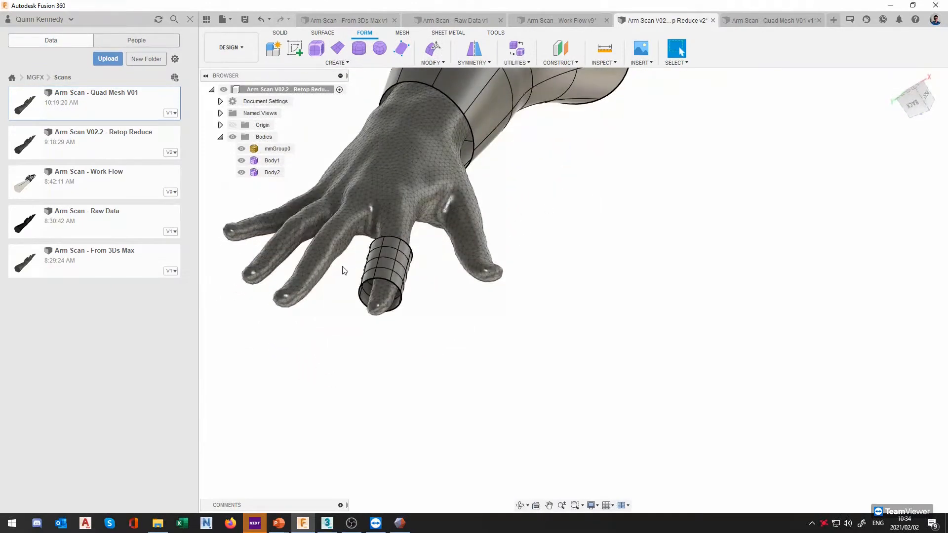
Step: Examine how the T-Spline sleeves sit around the index finger and the forearm of the arm mesh
scroll(346, 268, down, 1)
scroll(368, 267, up, 3)
shift+middle_drag(517, 209, 577, 234)
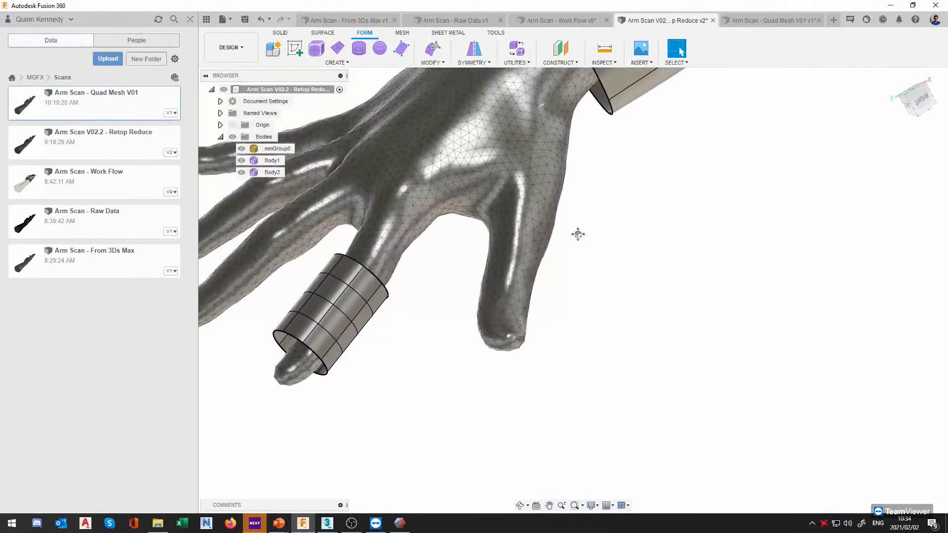
scroll(587, 232, down, 3)
middle_drag(648, 195, 600, 331)
middle_drag(643, 273, 640, 291)
middle_drag(719, 194, 720, 234)
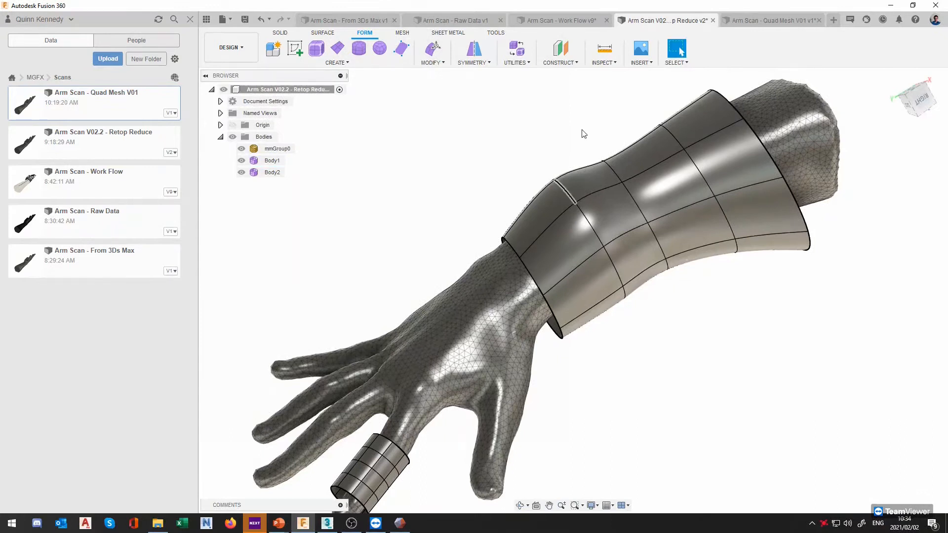
shift+middle_drag(590, 226, 643, 231)
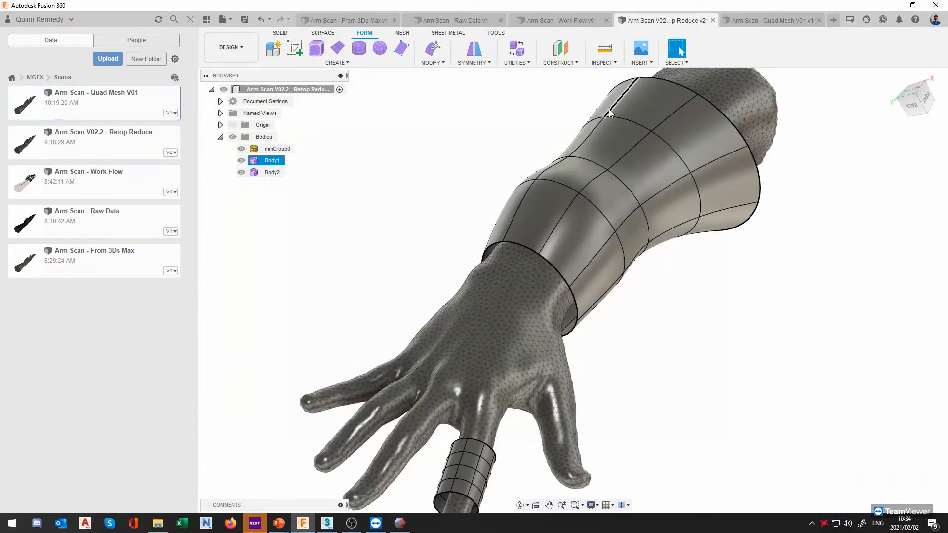
middle_drag(527, 275, 545, 234)
middle_drag(655, 206, 628, 272)
Step: Pull all 40 vertices of the index finger T-Spline sleeve onto the arm mesh, with Auto target and Surface Points
scroll(725, 233, down, 2)
scroll(544, 430, up, 4)
middle_drag(544, 431, 548, 375)
click(431, 62)
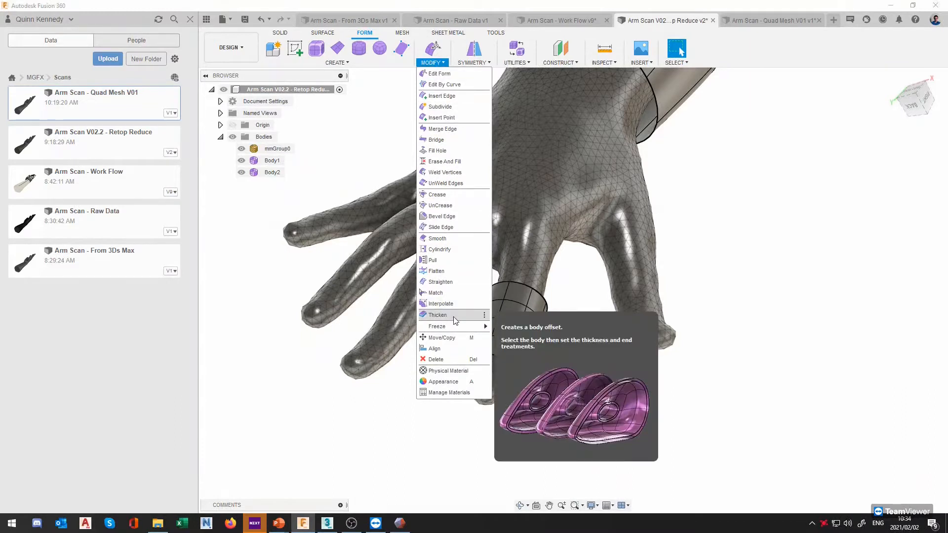
click(437, 261)
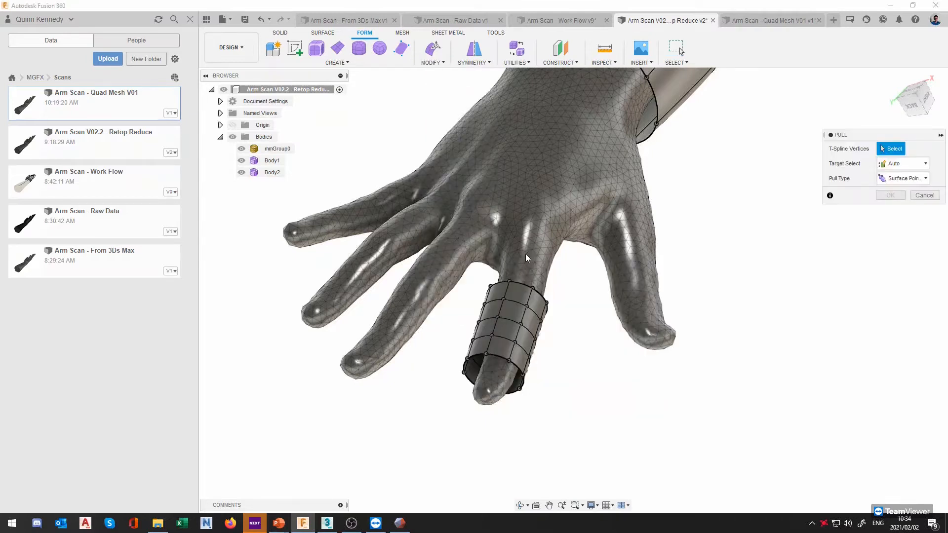
shift+middle_drag(571, 269, 598, 273)
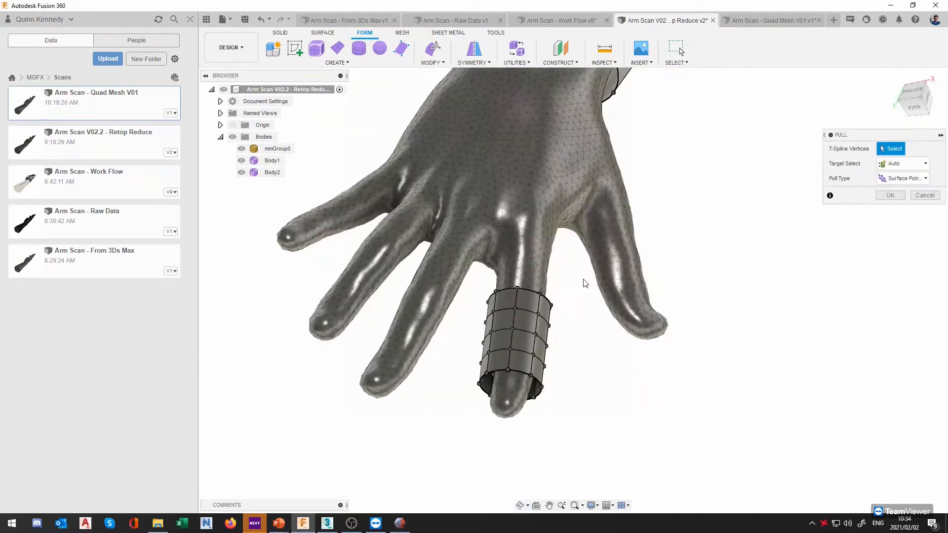
shift+middle_drag(625, 340, 564, 335)
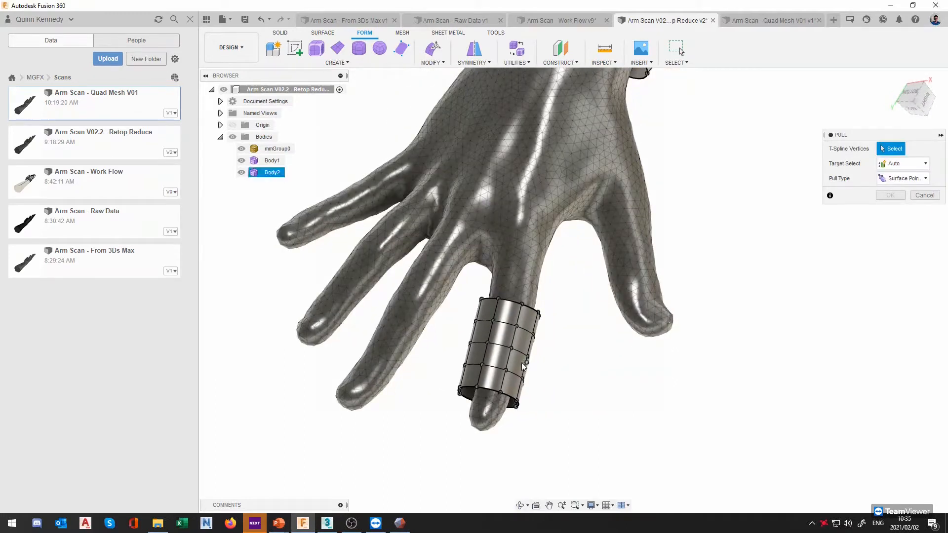
scroll(498, 335, up, 5)
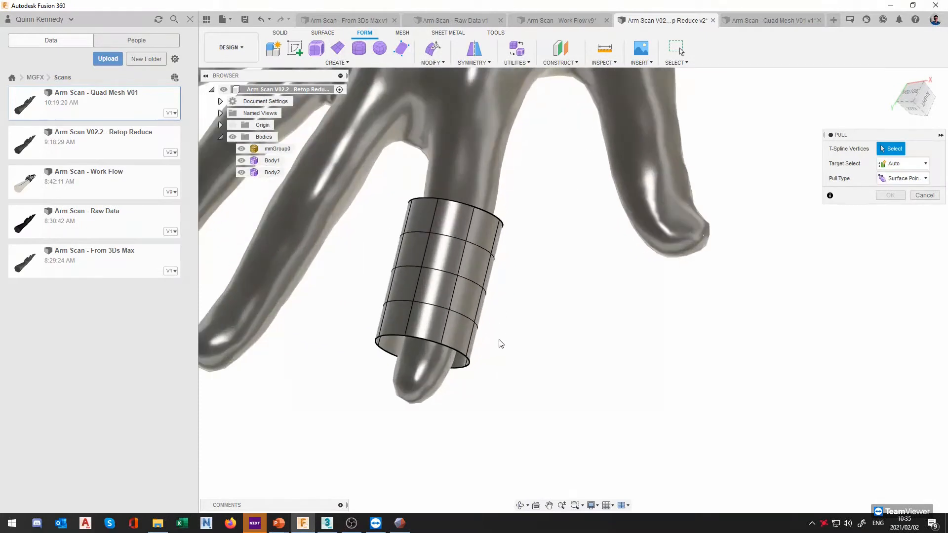
shift+middle_drag(571, 279, 576, 294)
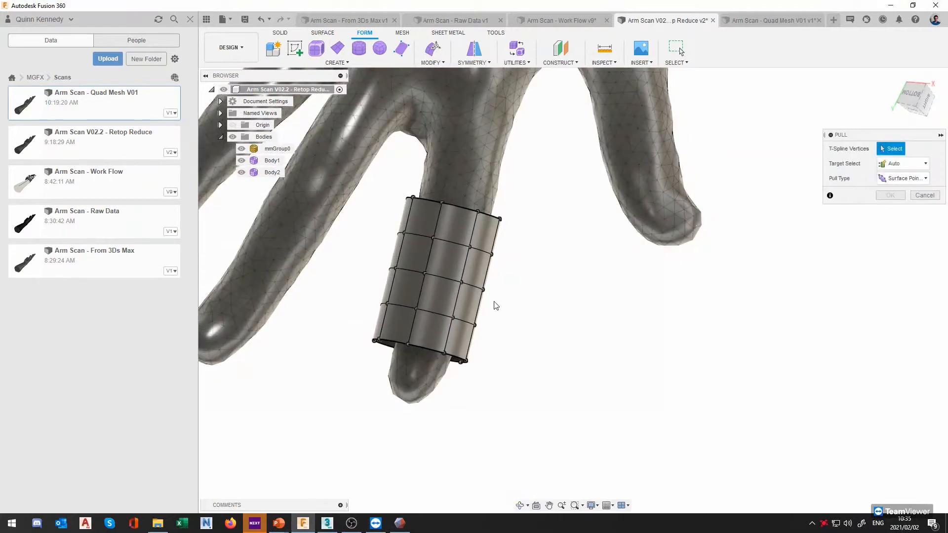
drag(360, 190, 552, 414)
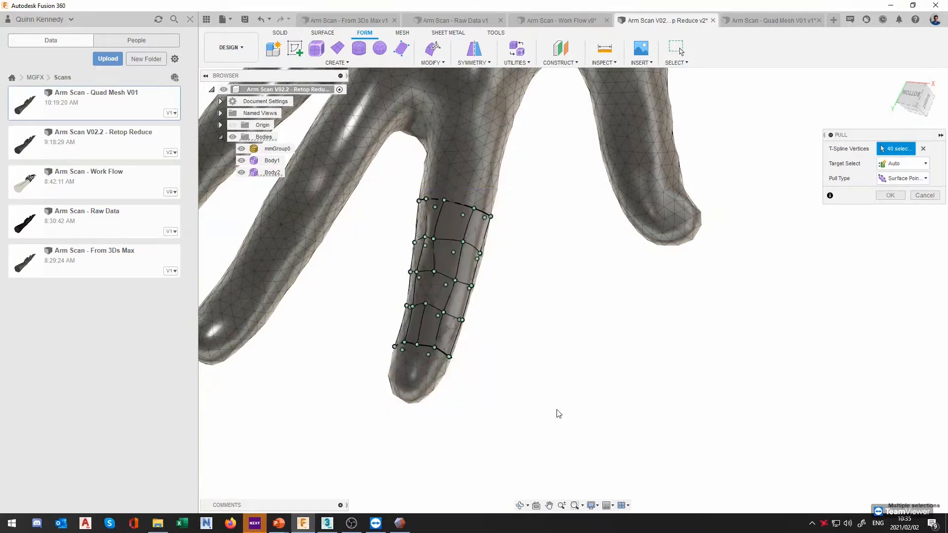
shift+middle_drag(566, 413, 552, 365)
scroll(540, 335, down, 3)
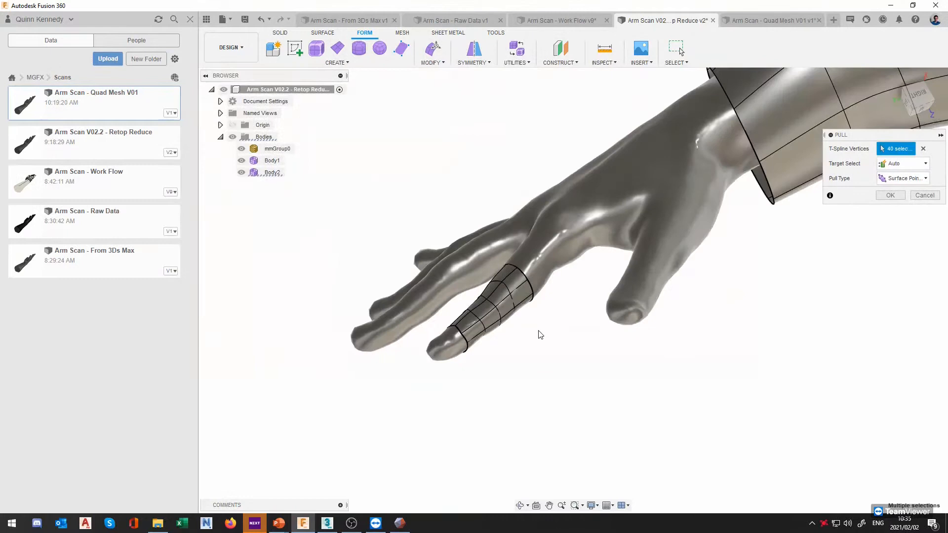
scroll(628, 237, up, 5)
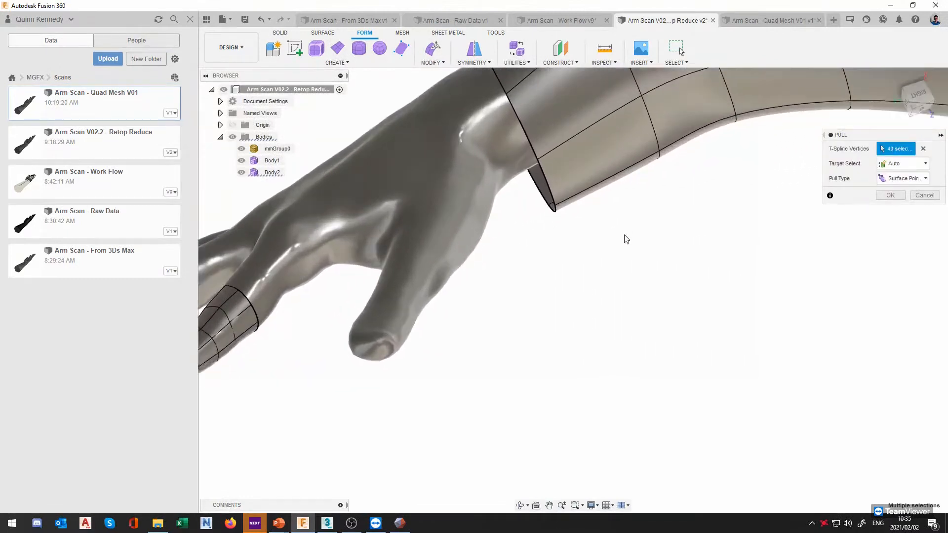
scroll(628, 236, down, 4)
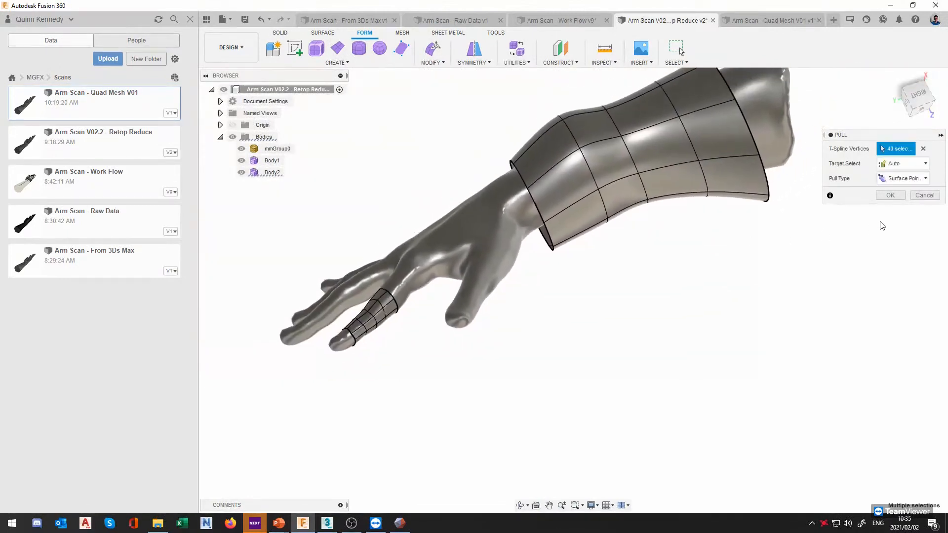
click(890, 196)
Step: Try to pull the forearm T-Spline sleeve's vertices onto the arm mesh
shift+middle_drag(825, 203, 824, 294)
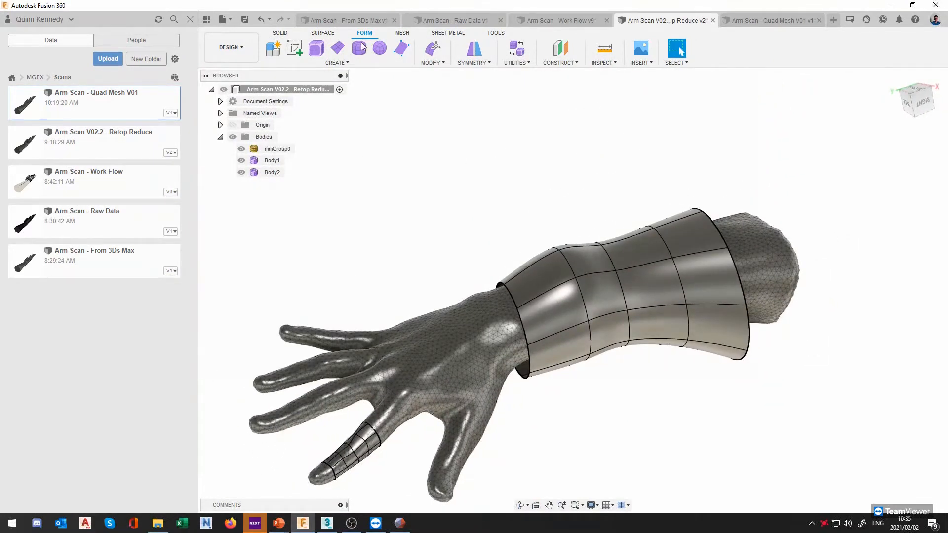
click(431, 55)
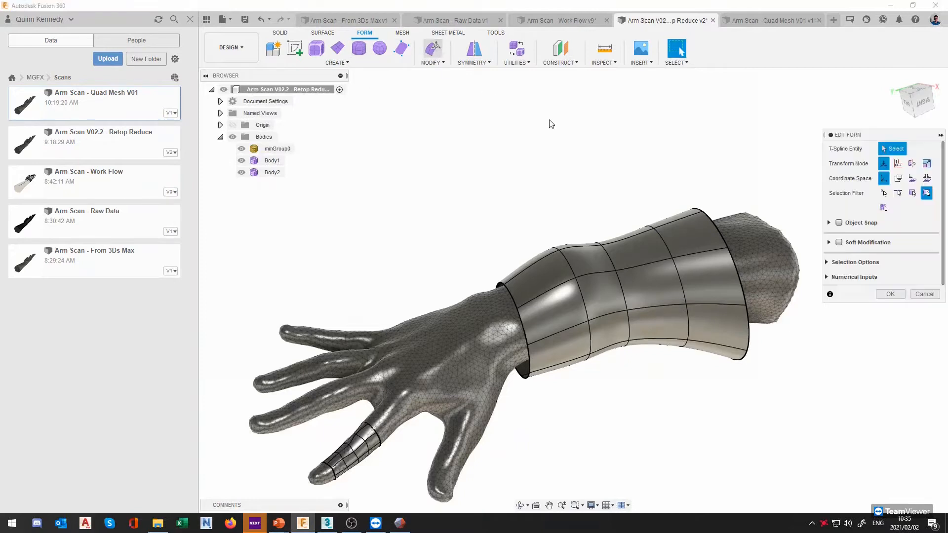
middle_drag(643, 152, 602, 200)
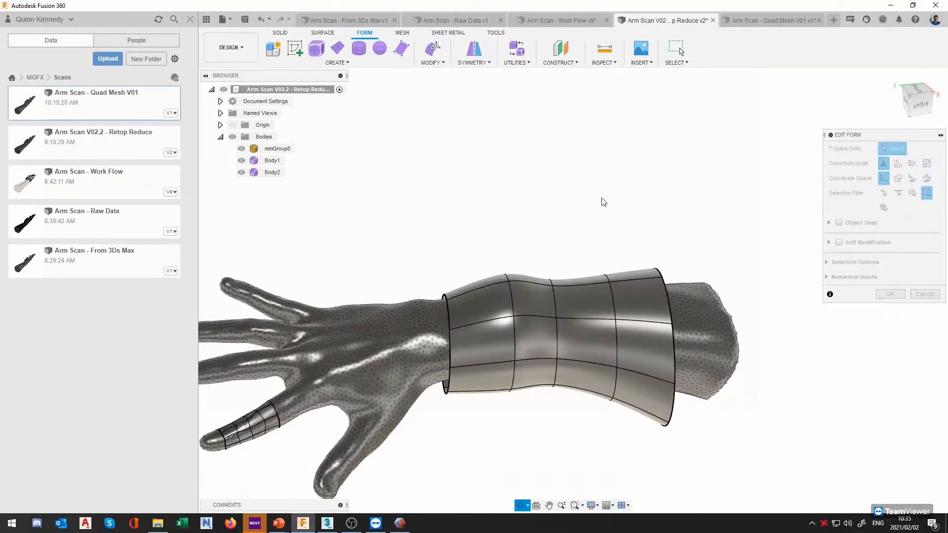
click(443, 64)
click(430, 61)
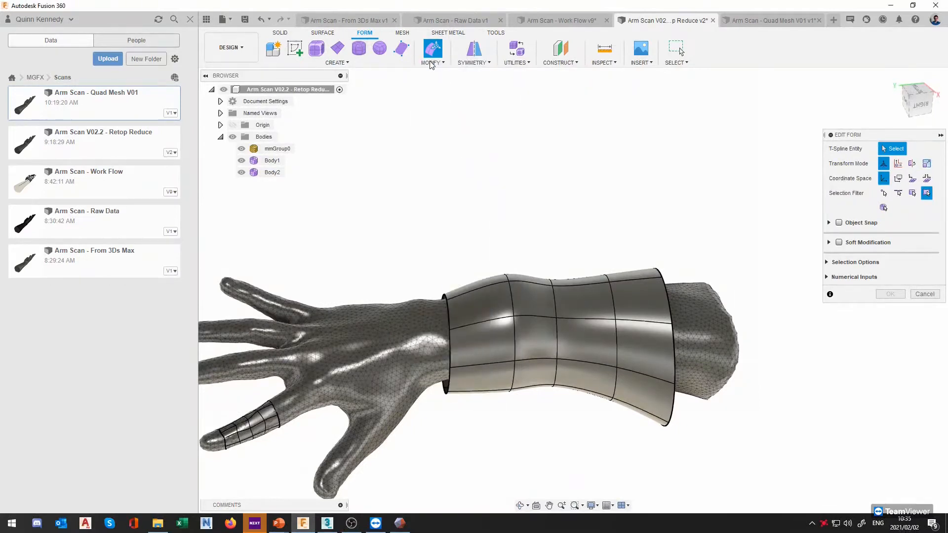
click(431, 64)
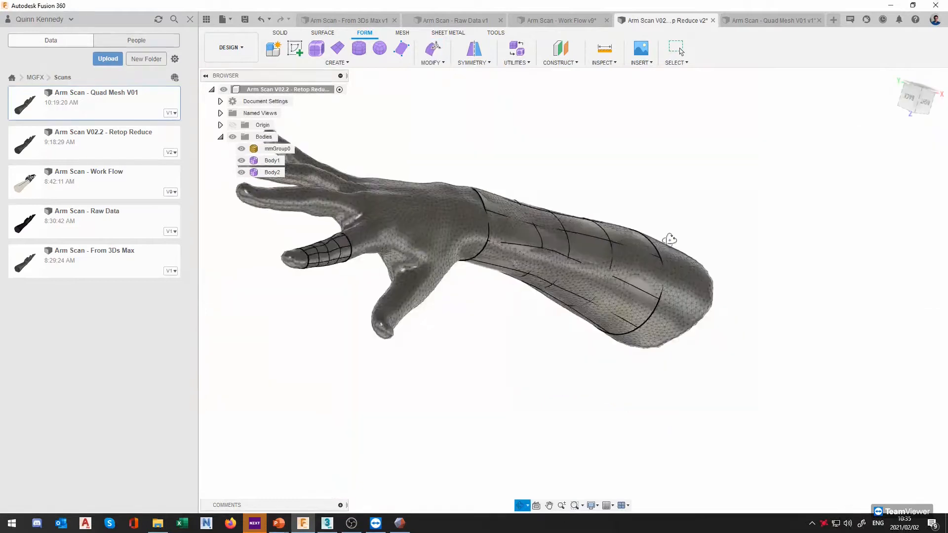
Step: Examine how the pulled forearm sleeve meets the mesh surface around the wrist and along the forearm
shift+middle_drag(670, 239, 646, 264)
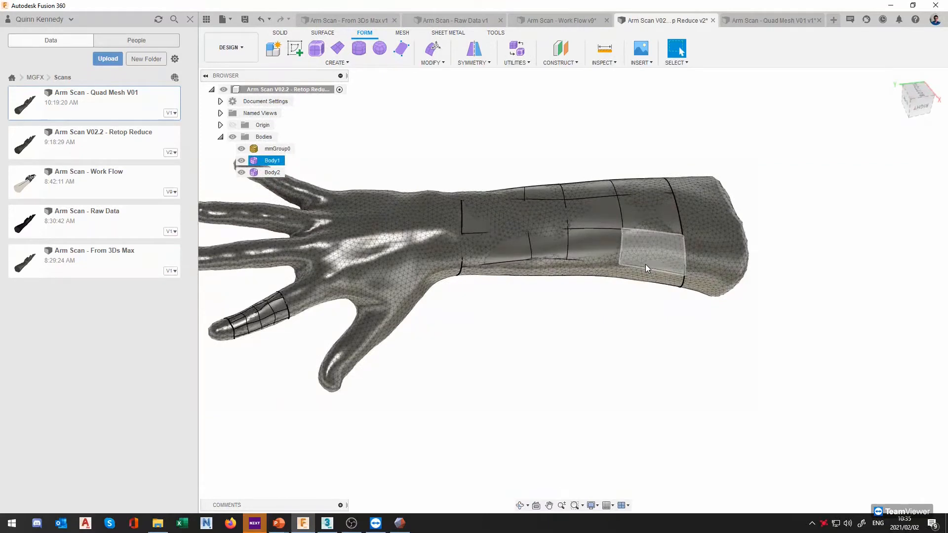
scroll(499, 269, down, 3)
scroll(459, 254, up, 8)
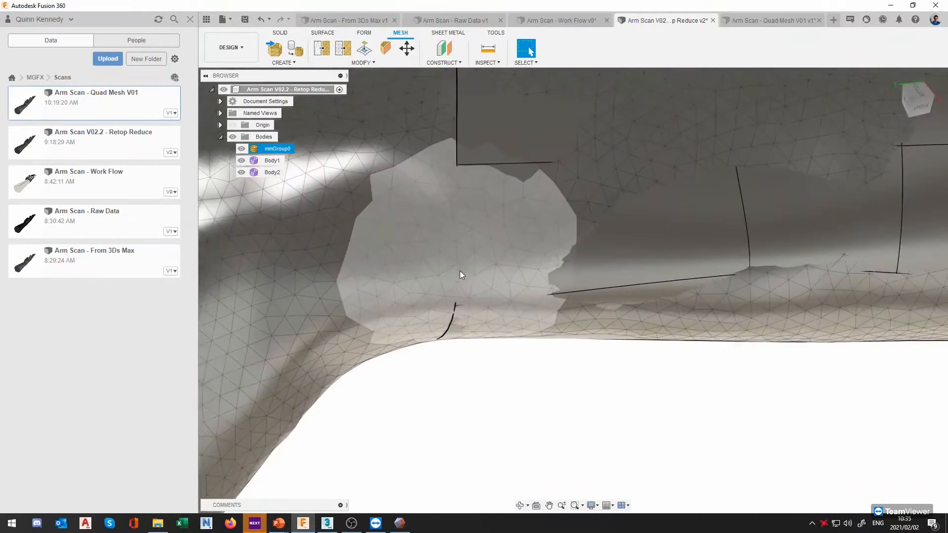
scroll(452, 318, up, 2)
scroll(454, 316, up, 4)
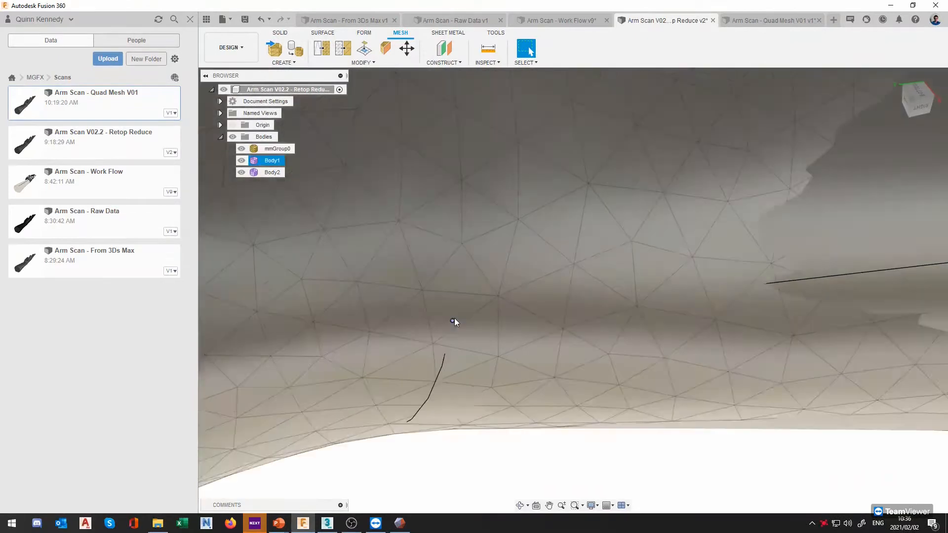
scroll(454, 318, down, 8)
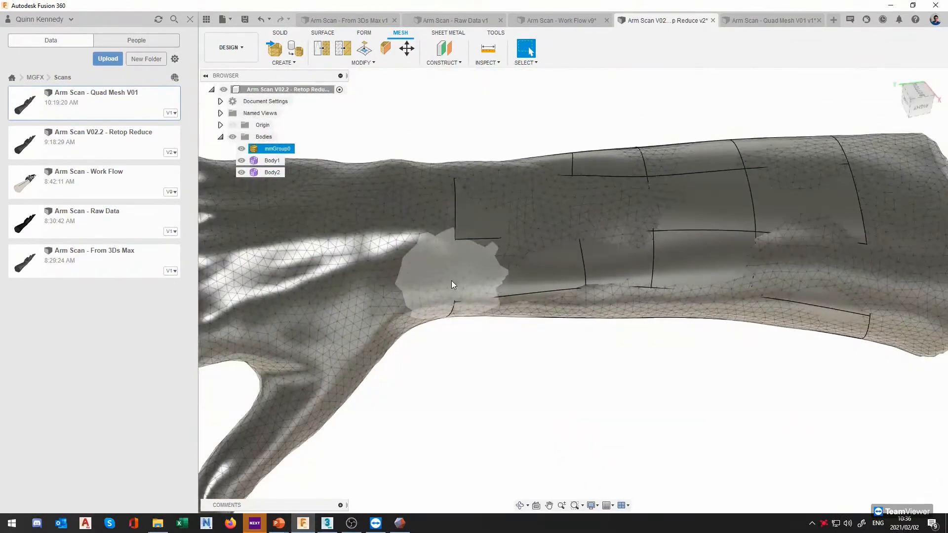
scroll(419, 256, down, 3)
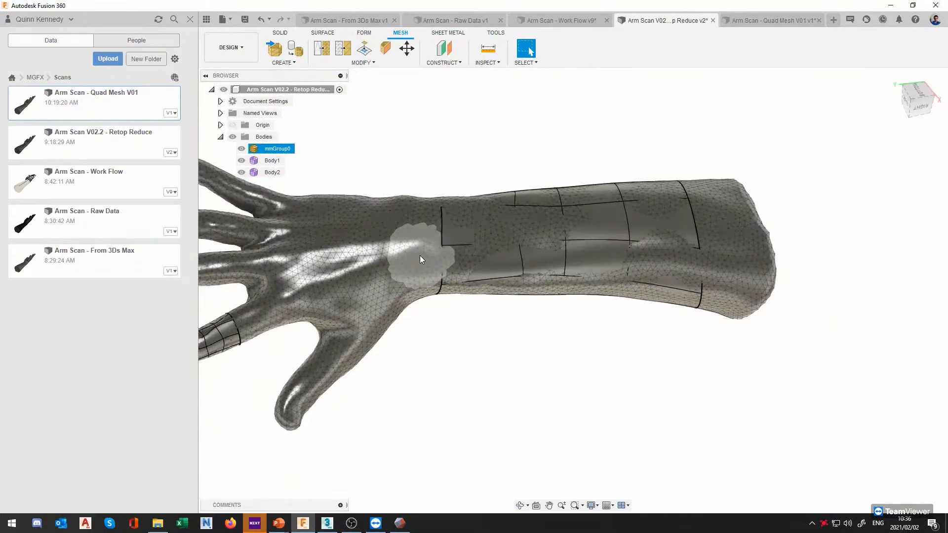
scroll(517, 265, down, 1)
middle_drag(516, 265, 577, 260)
middle_drag(513, 232, 465, 249)
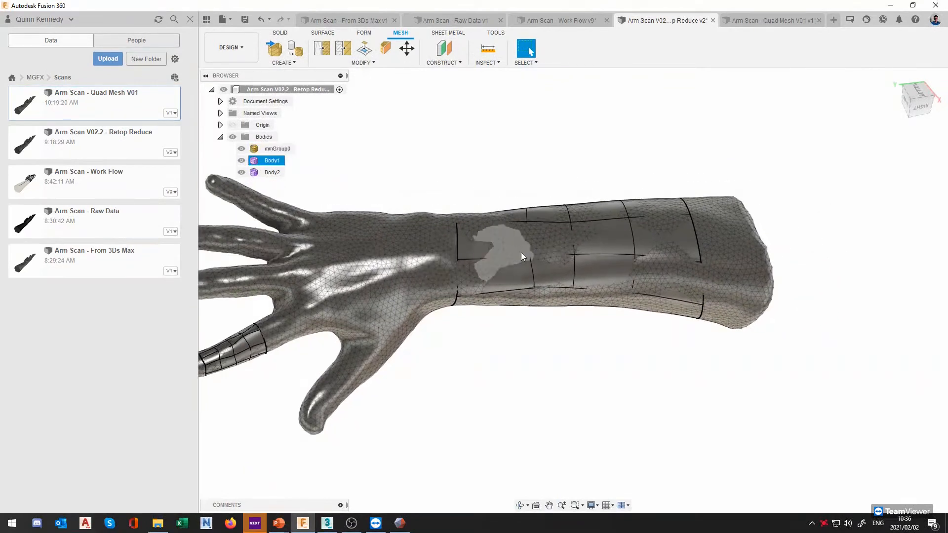
Step: Undo the pull on the forearm sleeve
drag(379, 122, 720, 374)
click(721, 374)
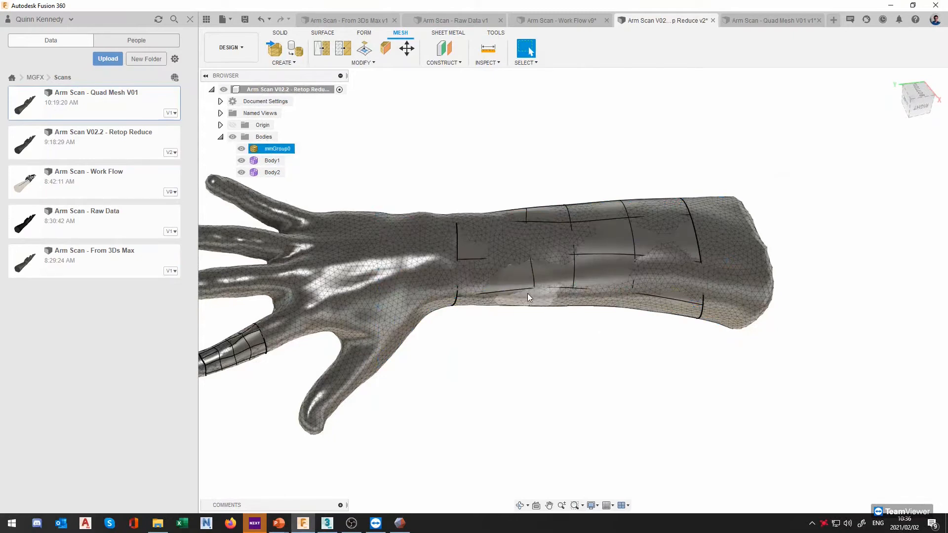
click(527, 294)
key(Delete)
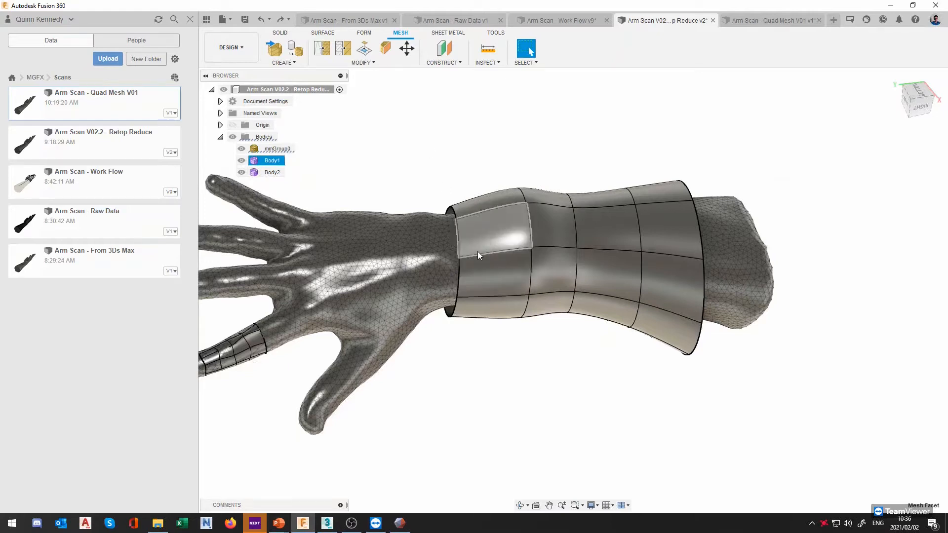
Step: Pull all 40 vertices of the forearm T-Spline sleeve onto the arm mesh, with Auto target and Surface Points
shift+middle_drag(558, 298, 542, 298)
click(421, 87)
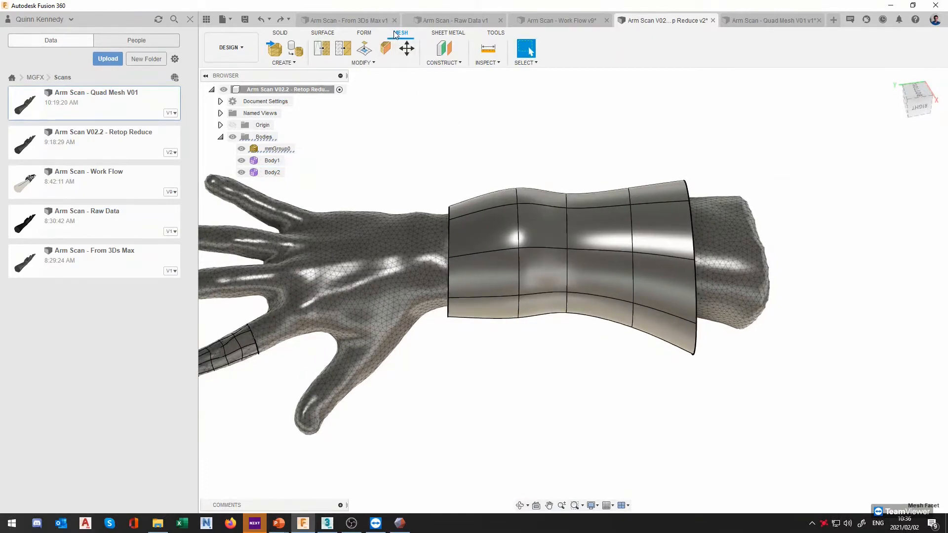
click(365, 33)
click(433, 61)
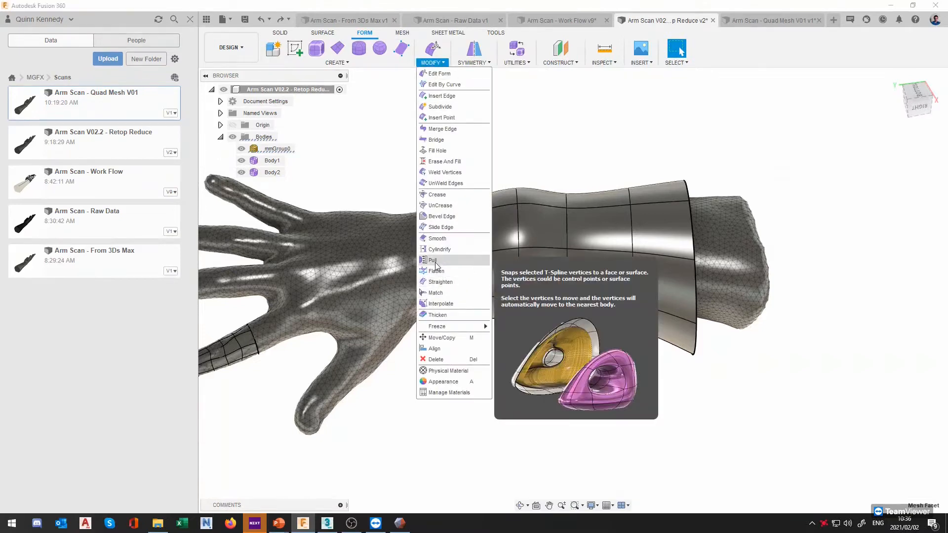
click(433, 260)
drag(421, 138, 711, 431)
shift+middle_drag(617, 374, 654, 257)
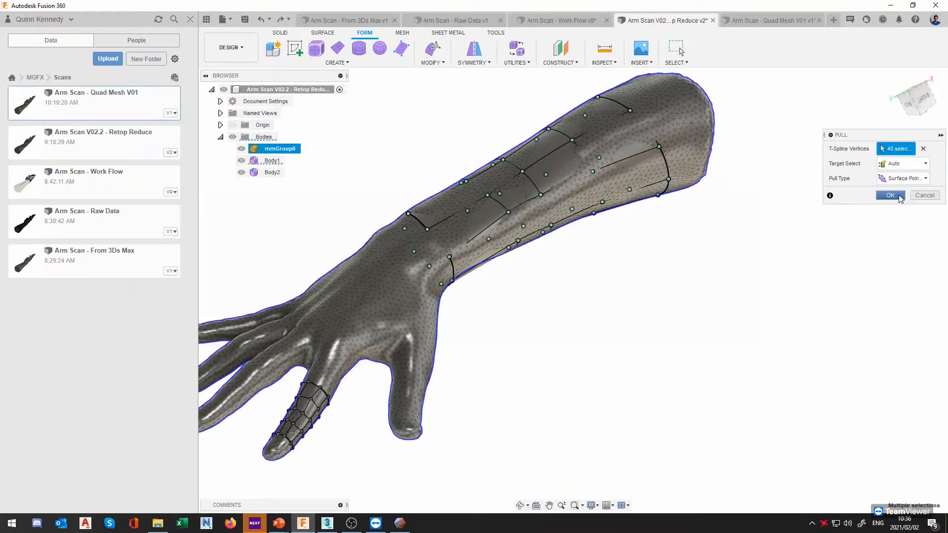
click(899, 199)
Step: Switch to the Arm Scan - Work Flow design and examine the quad-faced arm with its solid body
key(ctrl+shift+Tab)
shift+middle_drag(455, 381, 530, 372)
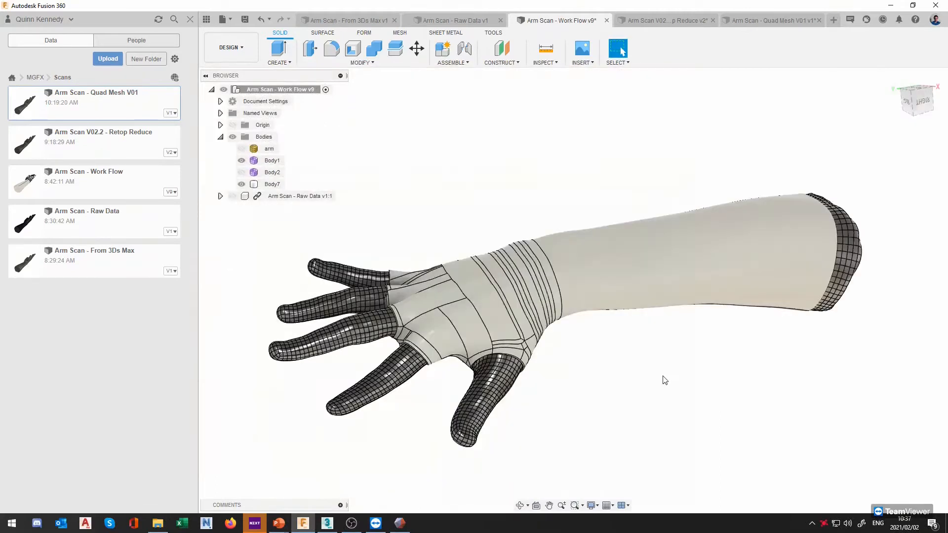
shift+middle_drag(444, 341, 584, 343)
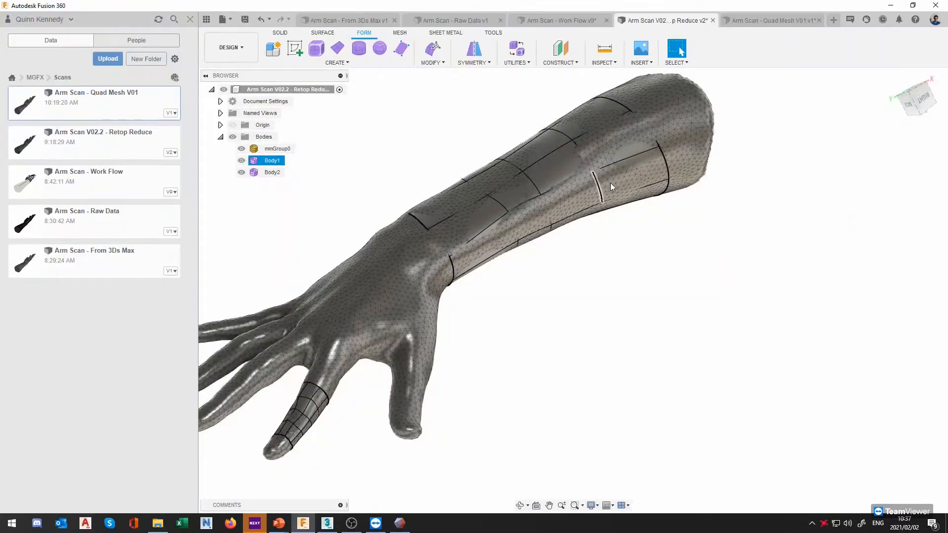
Step: Return to the Arm Scan V02.2 - Retop Reduce design and examine both sleeves fitted to the arm mesh
click(610, 183)
middle_drag(610, 182, 633, 226)
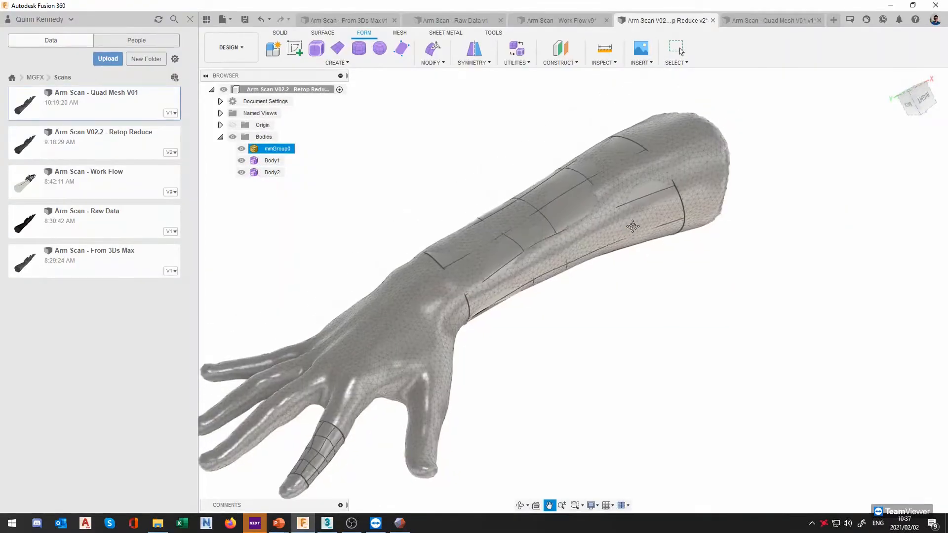
key(Escape)
shift+middle_drag(755, 167, 750, 207)
click(668, 267)
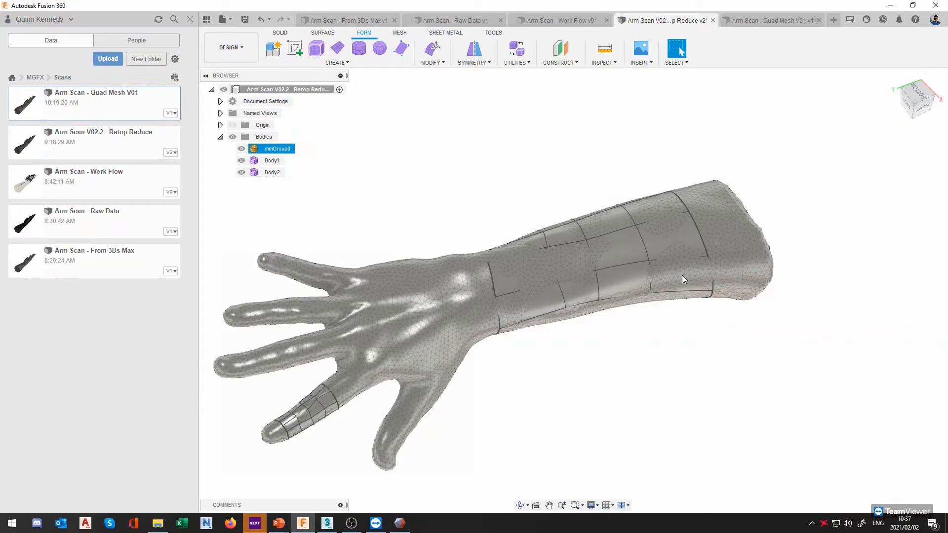
click(608, 338)
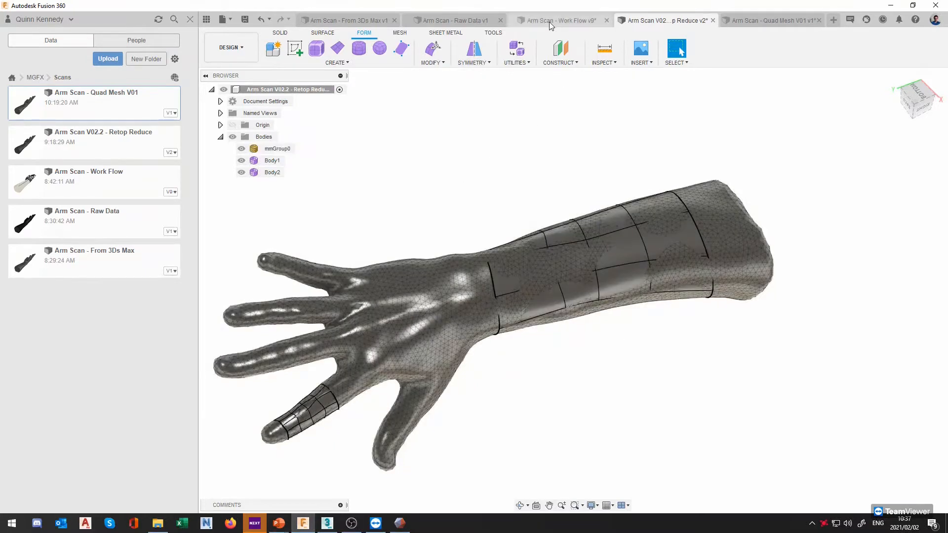
Step: Compare the Retop Reduce design with the Arm Scan - Work Flow design, finishing in Work Flow
click(549, 22)
click(637, 24)
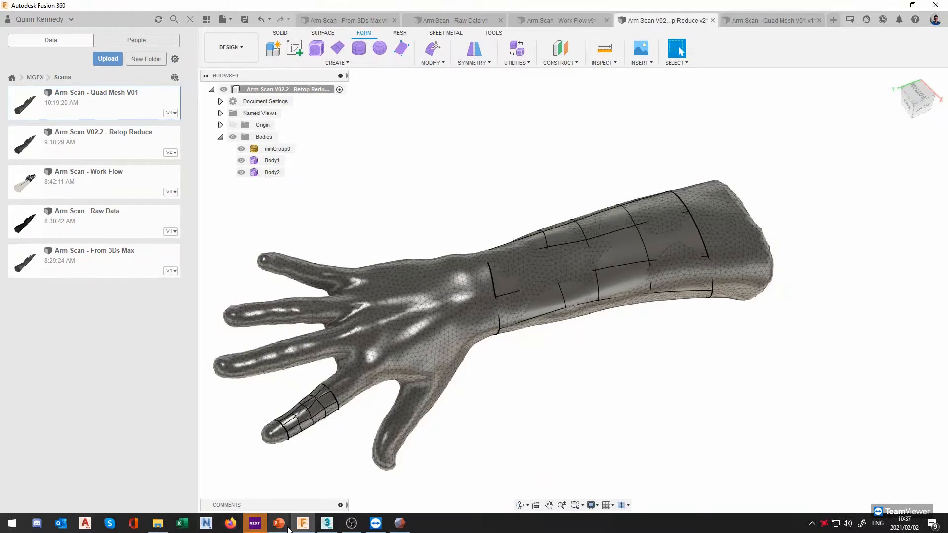
mouse_move(289, 527)
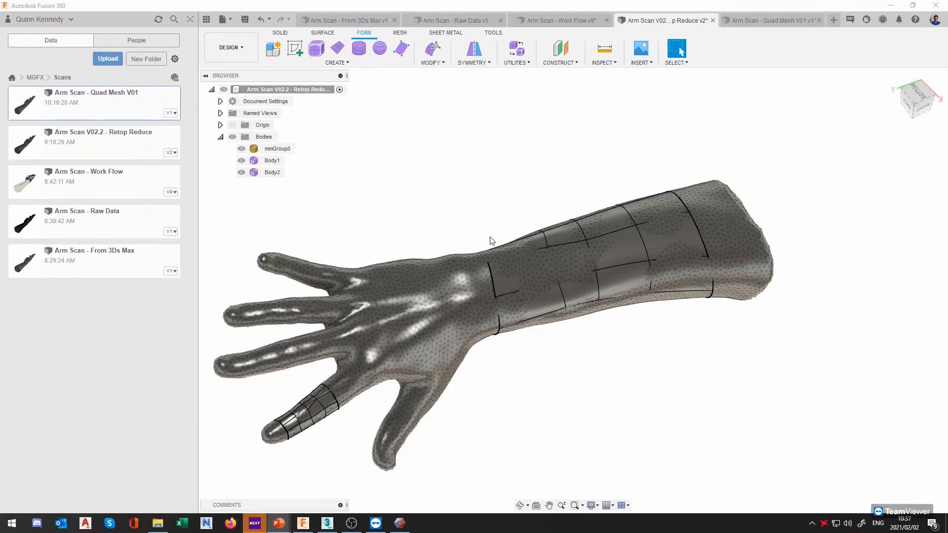
scroll(584, 238, up, 1)
scroll(547, 236, down, 2)
scroll(540, 238, down, 1)
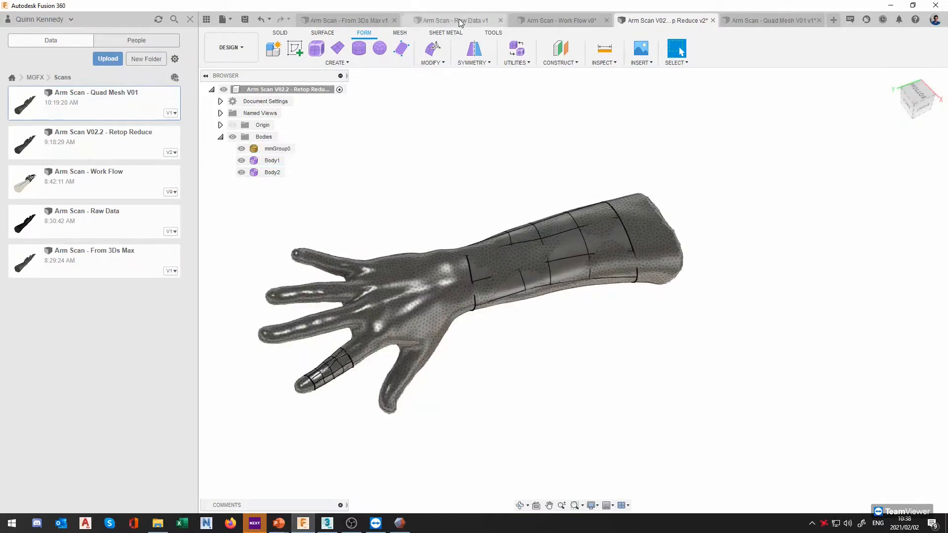
click(541, 19)
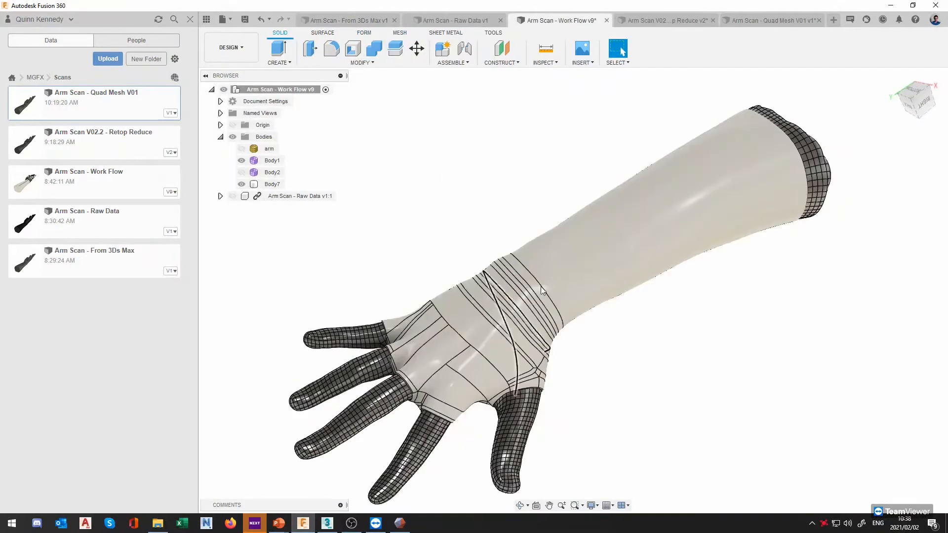
Step: Examine the solid sleeve over the quad-faced arm and glance at the triangulated arm mesh in Meshmixer for comparison
middle_drag(646, 294, 621, 297)
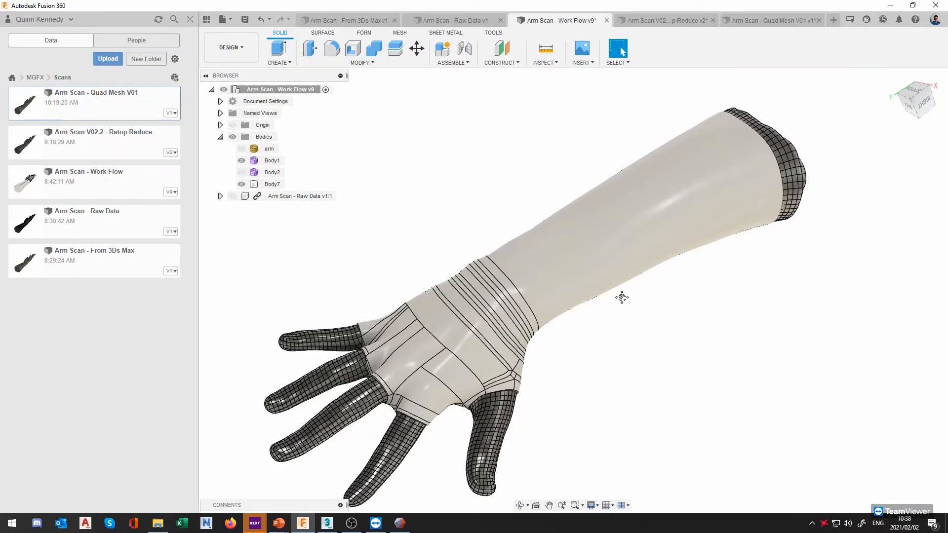
middle_drag(621, 297, 590, 298)
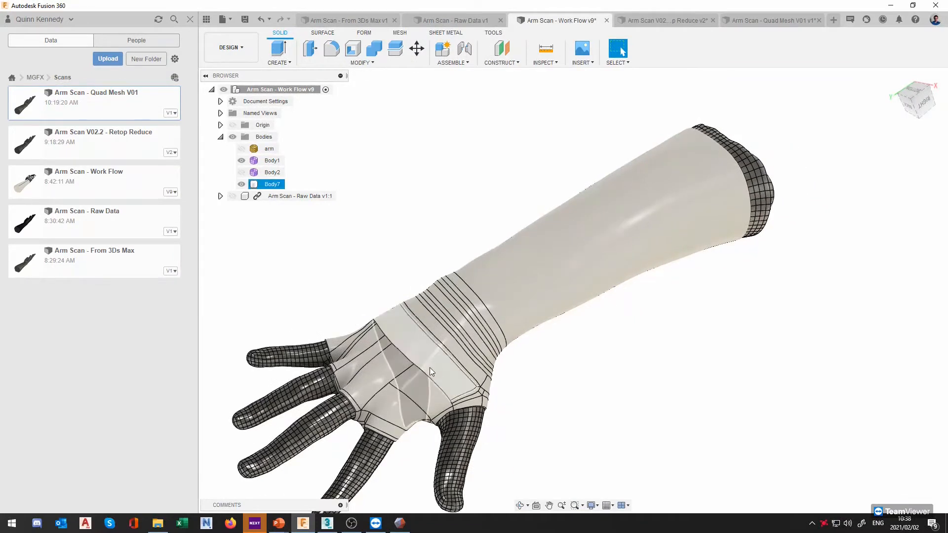
middle_drag(564, 382, 552, 337)
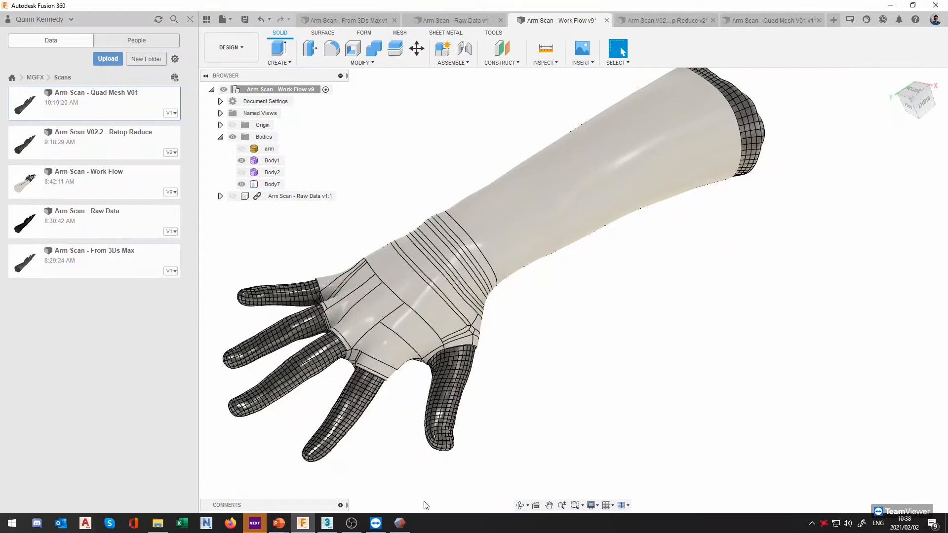
click(400, 524)
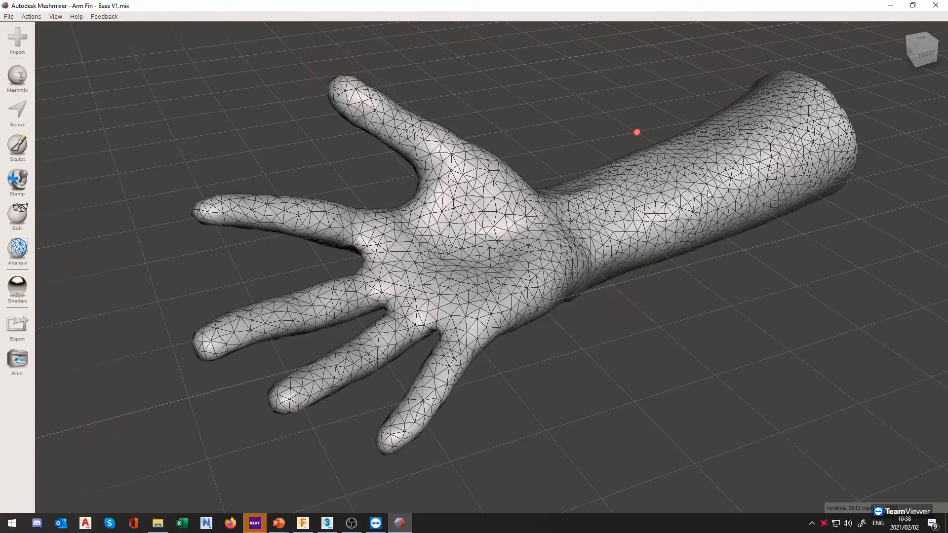
click(400, 528)
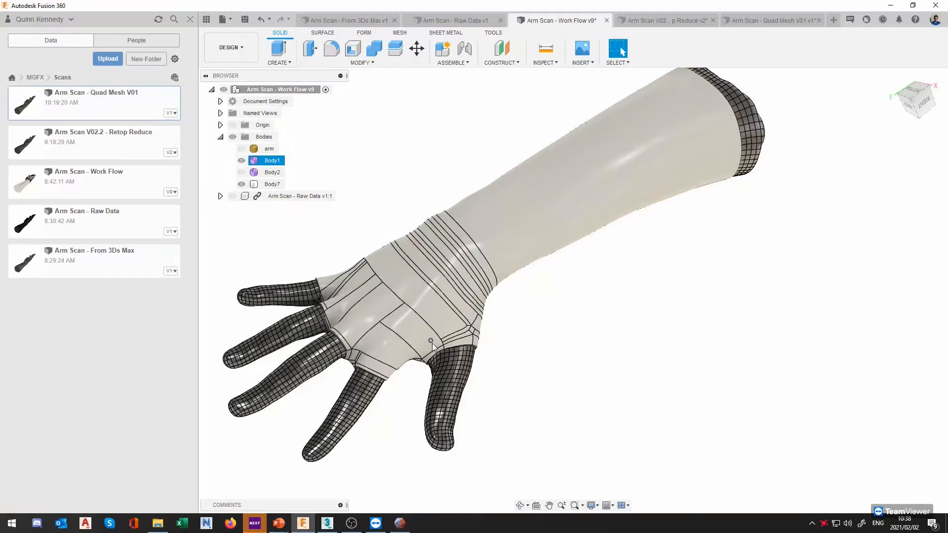
click(411, 259)
click(451, 258)
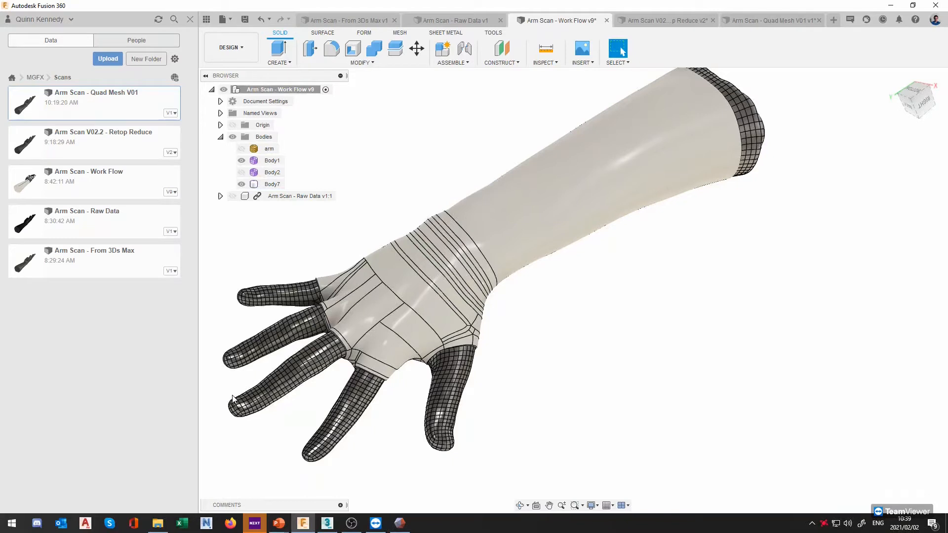
Step: Switch to Meshmixer and examine the triangulated arm mesh from the fingers to the forearm
click(399, 523)
middle_drag(677, 422, 636, 403)
scroll(610, 446, down, 3)
scroll(637, 402, down, 3)
scroll(205, 187, up, 2)
middle_drag(204, 186, 322, 222)
scroll(357, 235, down, 2)
middle_drag(272, 215, 394, 253)
scroll(290, 219, up, 3)
scroll(290, 219, up, 5)
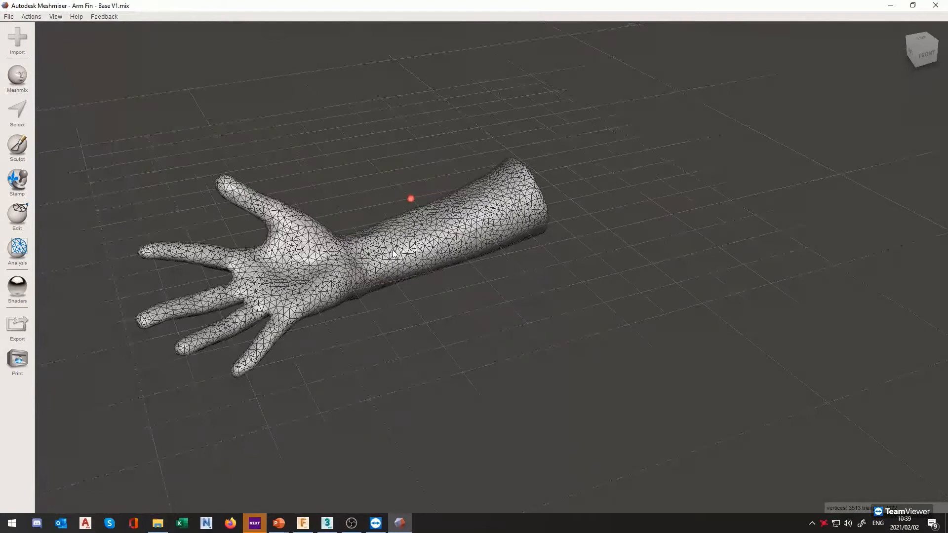
middle_drag(394, 254, 486, 267)
Step: Return to Fusion 360 and isolate the trimmed T-Spline sleeve Body2 by hiding Body7 and Body1
click(304, 526)
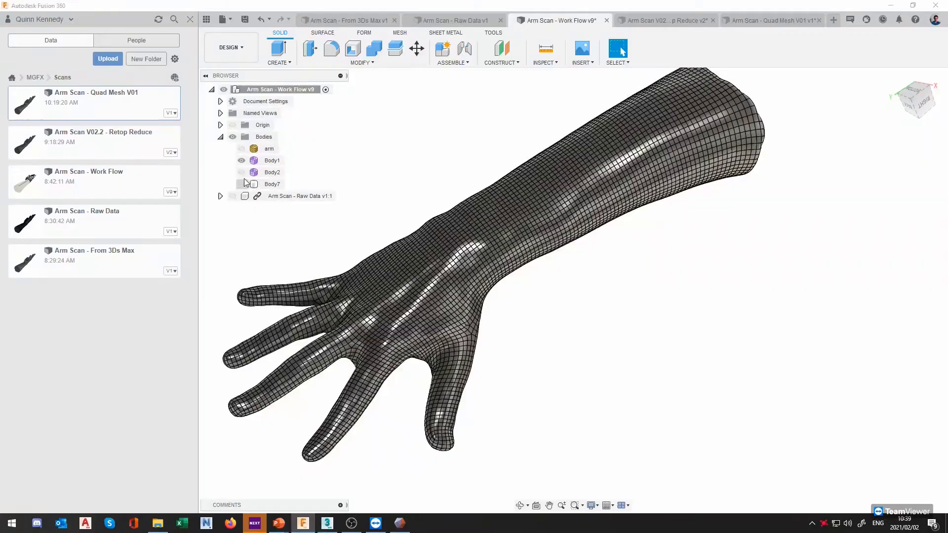
click(270, 172)
right_click(258, 172)
click(365, 148)
click(239, 168)
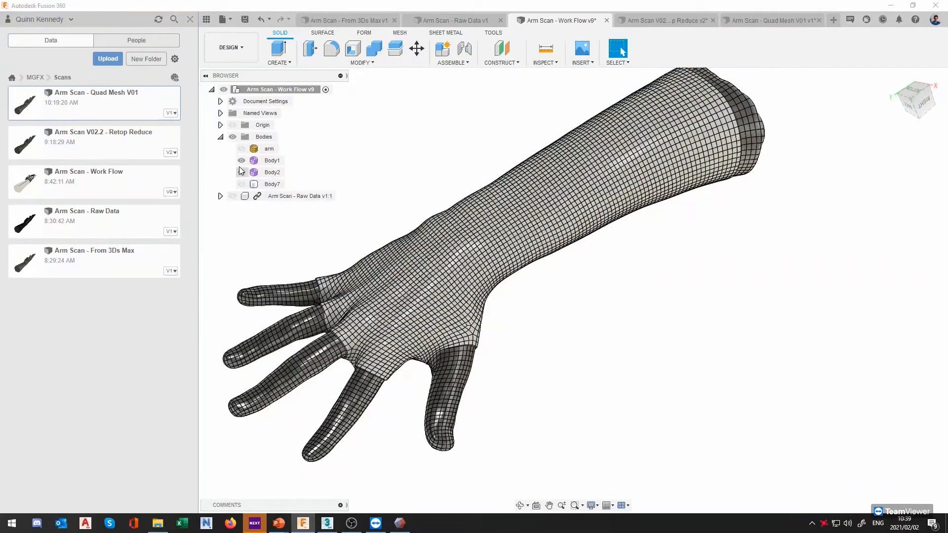
click(242, 161)
click(268, 171)
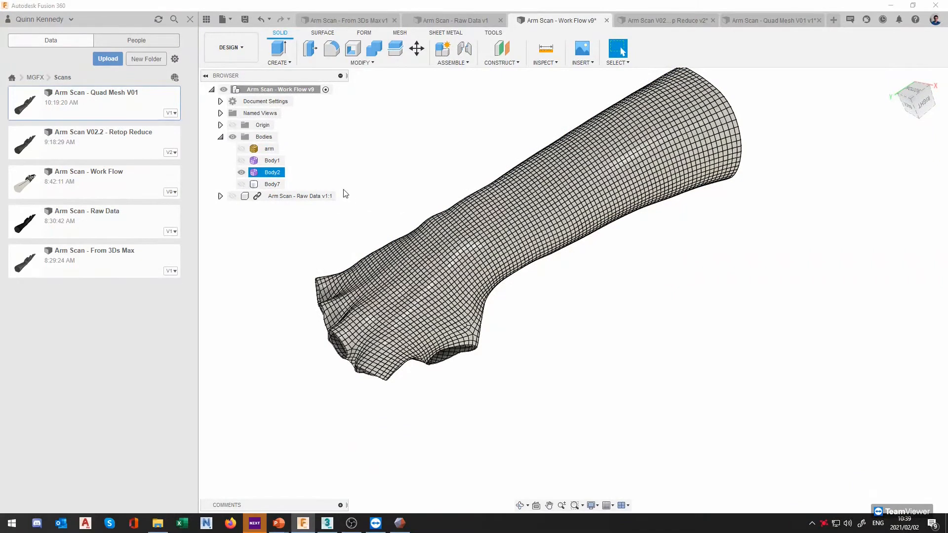
Step: Examine the Convert options for Body2, including the T-Splines to BRep type with the New Body operation
right_click(274, 173)
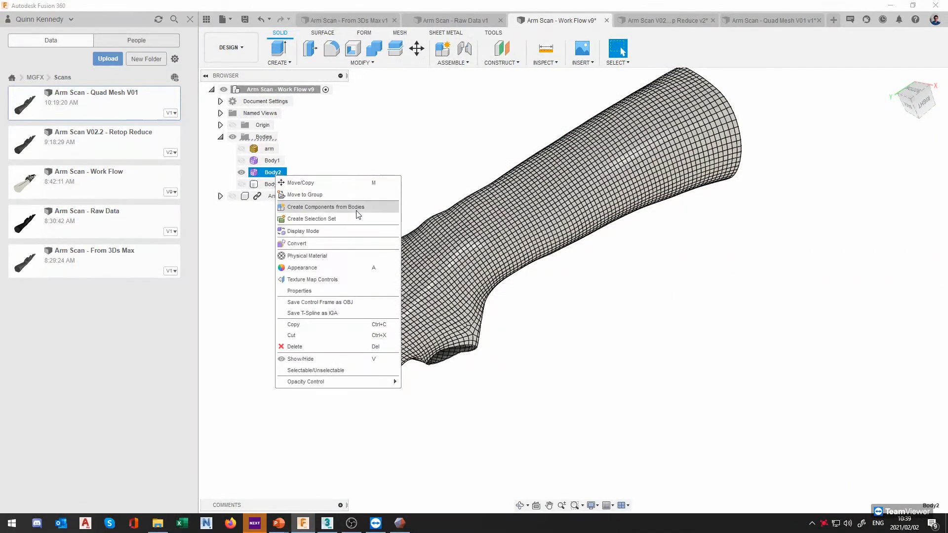
click(354, 243)
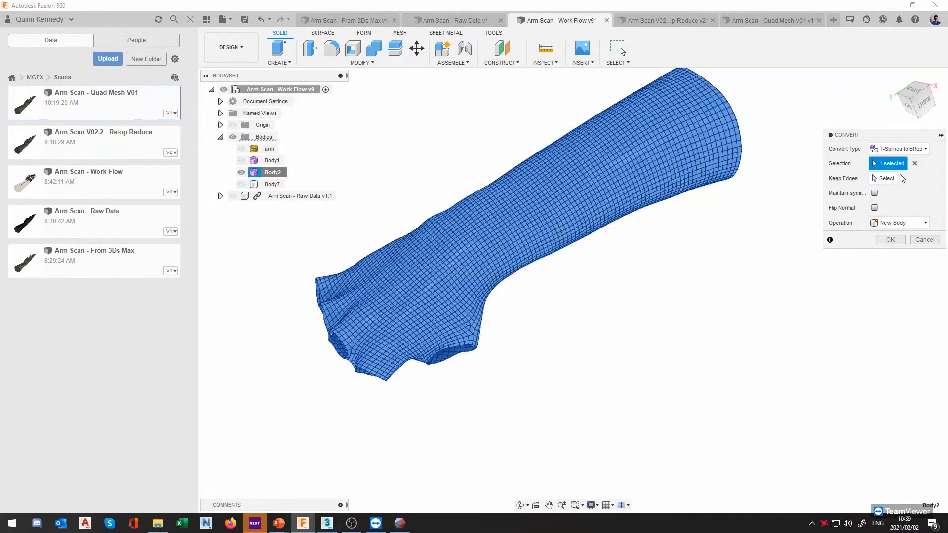
click(897, 149)
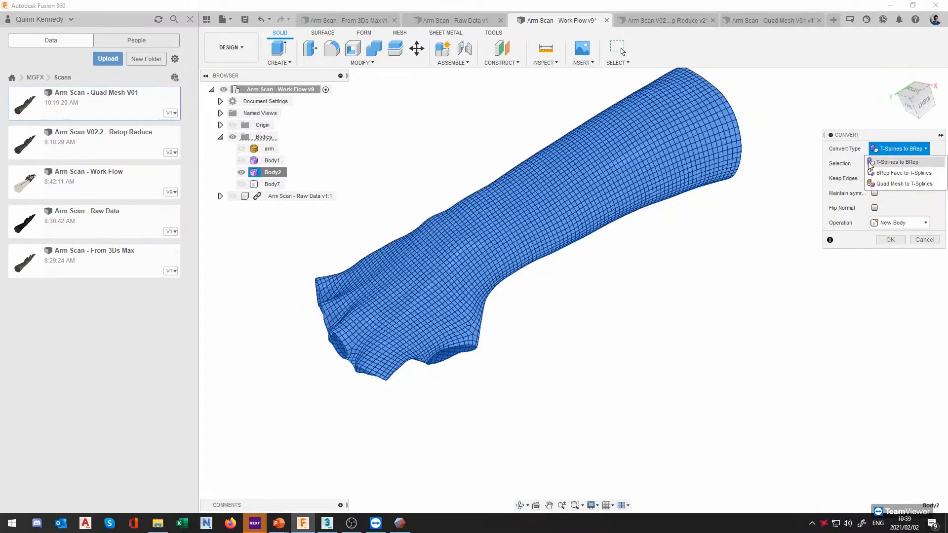
click(901, 242)
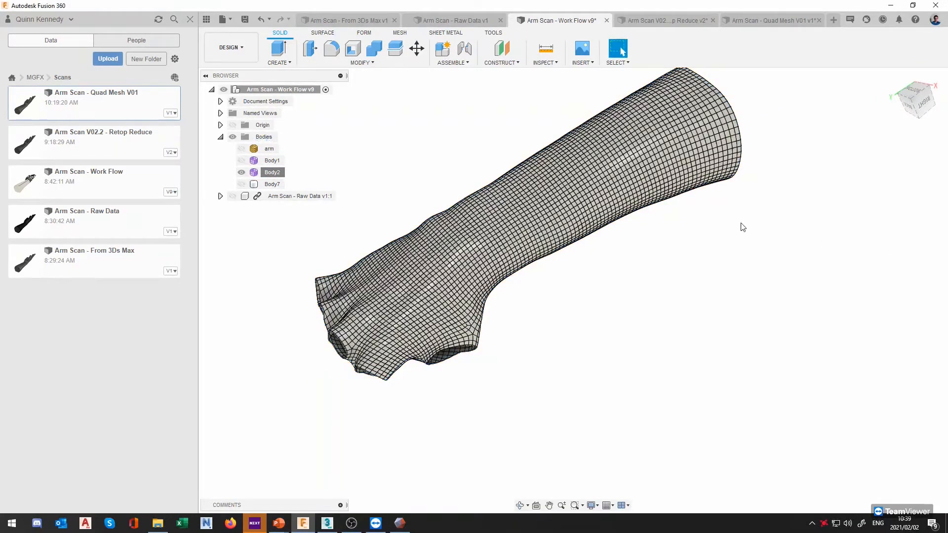
Step: Show the solid sleeve Body7, hide Body2, and close the data panel
click(241, 183)
click(240, 172)
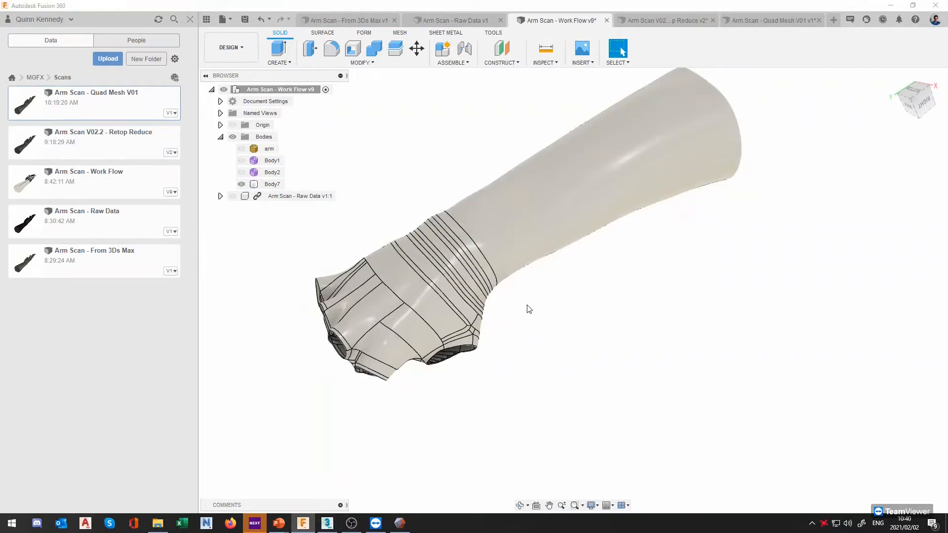
shift+middle_drag(548, 329, 575, 320)
click(909, 105)
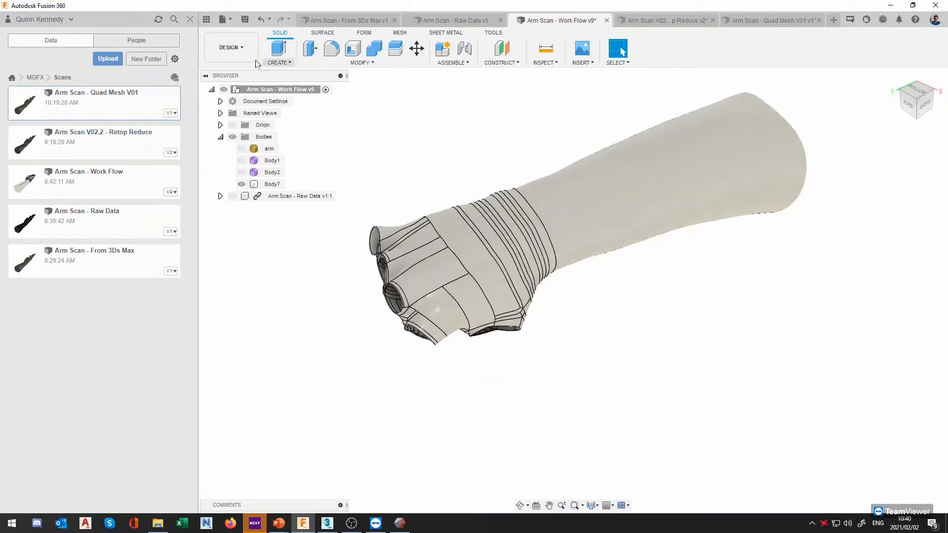
click(235, 48)
click(240, 48)
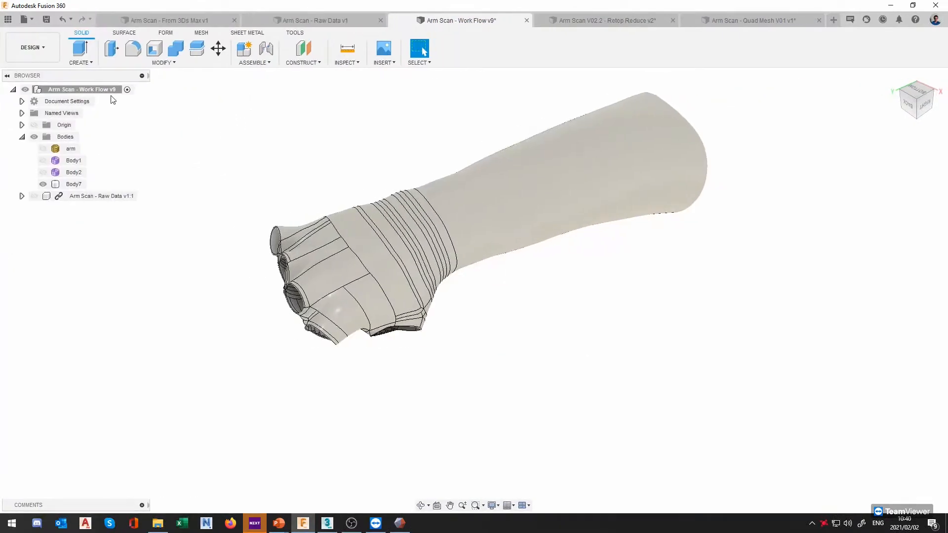
Step: Review the file types offered for exporting the Arm Scan - Work Flow design, without exporting
click(44, 46)
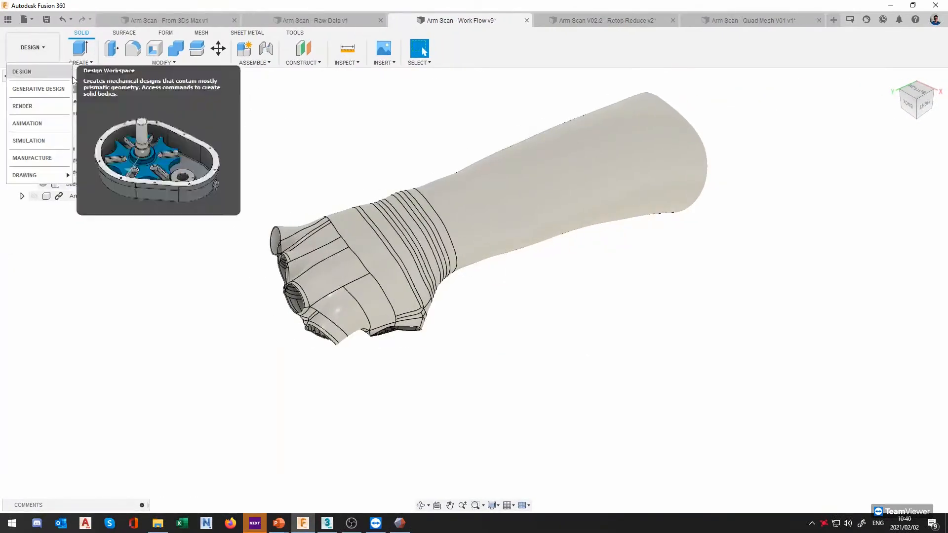
click(25, 19)
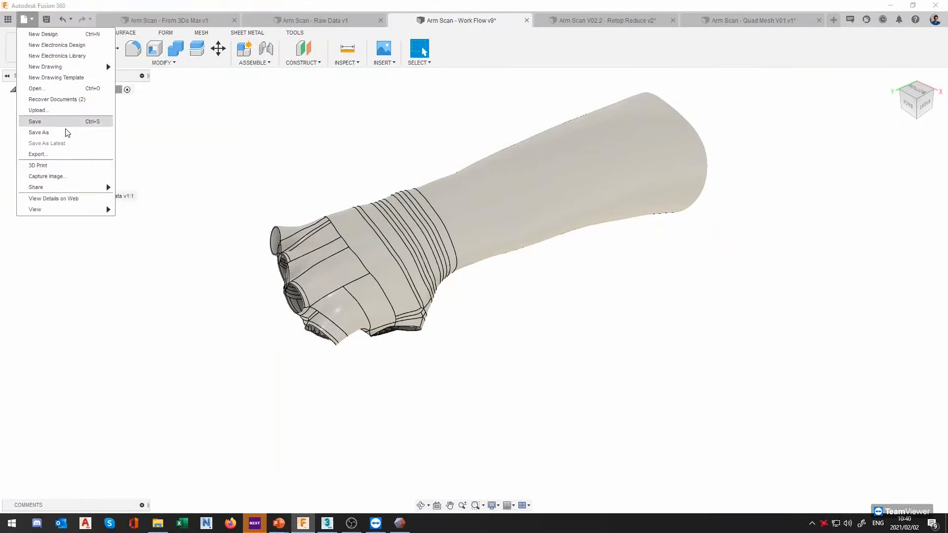
click(39, 154)
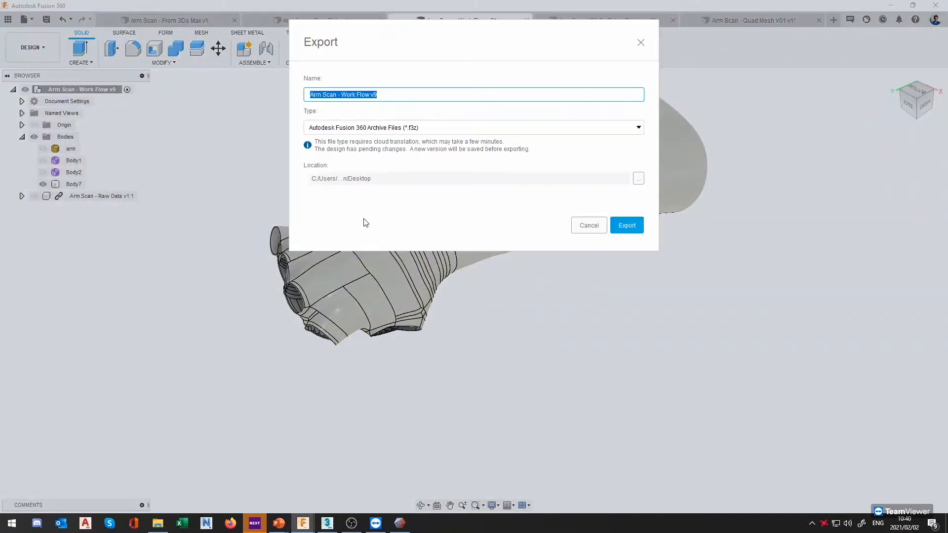
click(606, 131)
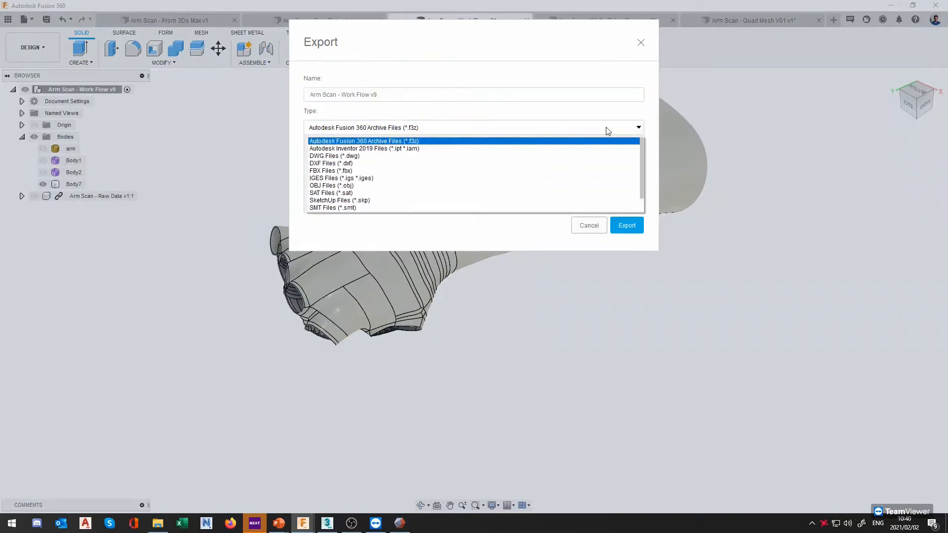
click(642, 41)
Step: Save the Arm Scan - Work Flow design as a new version with the description User Saved
click(23, 19)
click(39, 132)
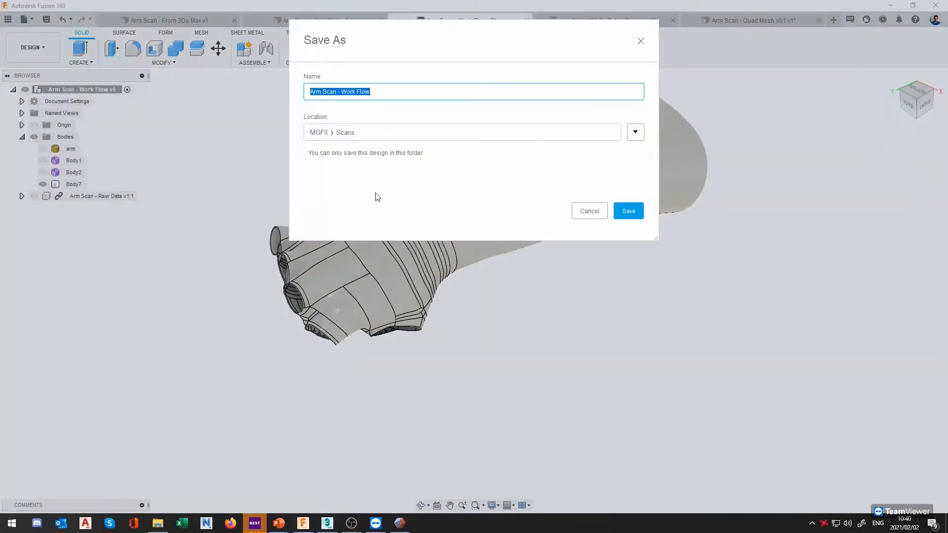
click(629, 211)
click(31, 47)
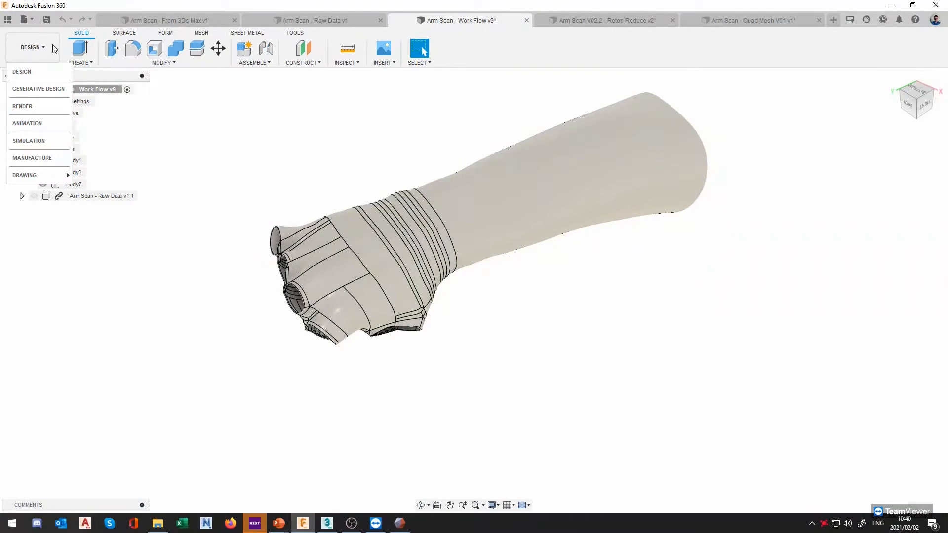
click(227, 160)
click(46, 19)
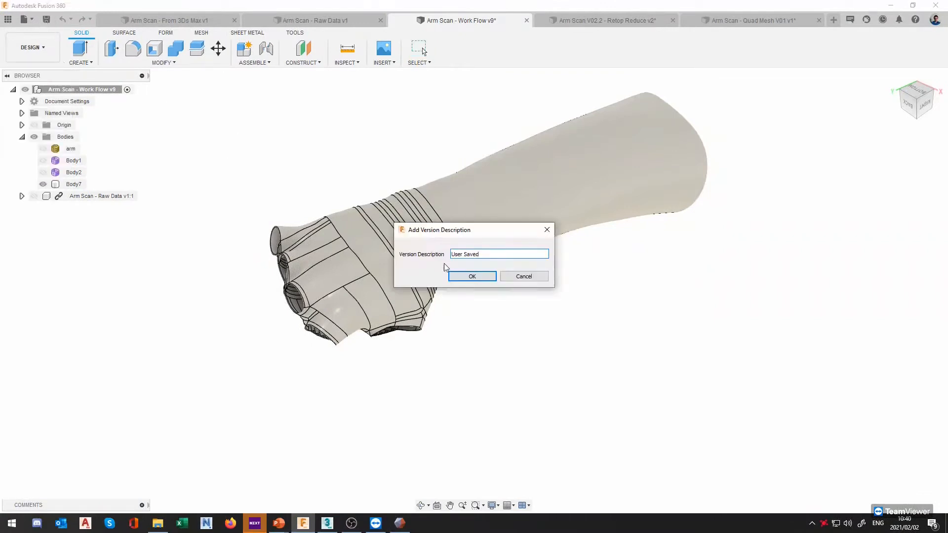
click(464, 276)
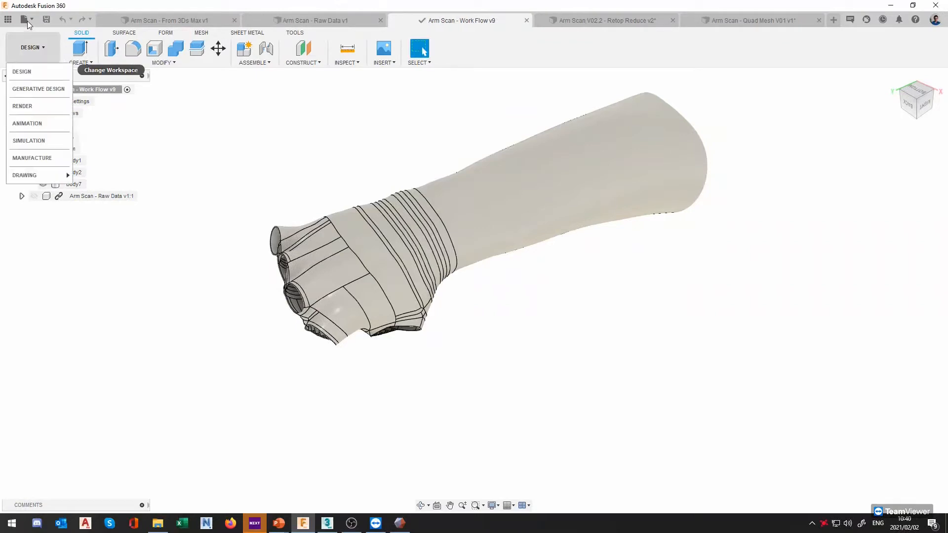
Step: Set up the solid sleeve Body7 for 3D printing with Medium refinement and Meshmixer as the print utility
click(28, 21)
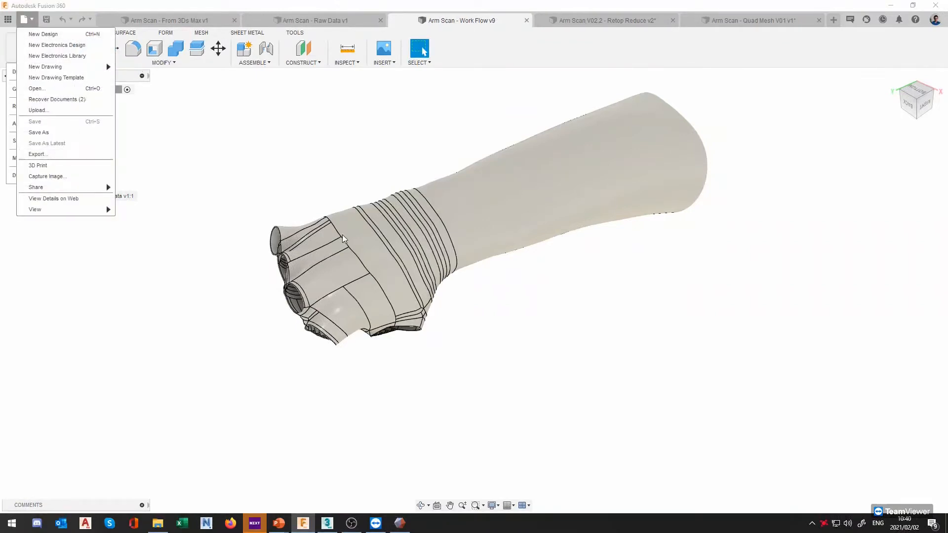
click(79, 166)
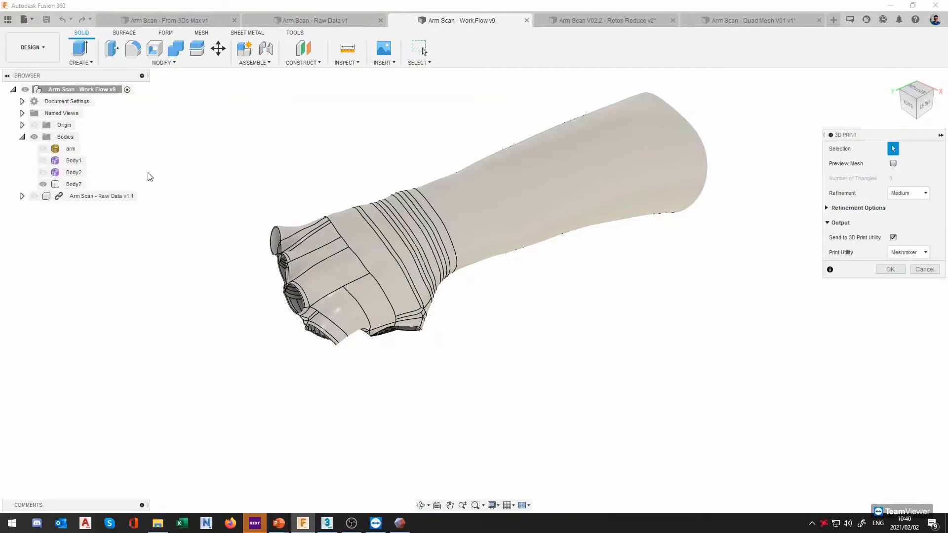
click(635, 233)
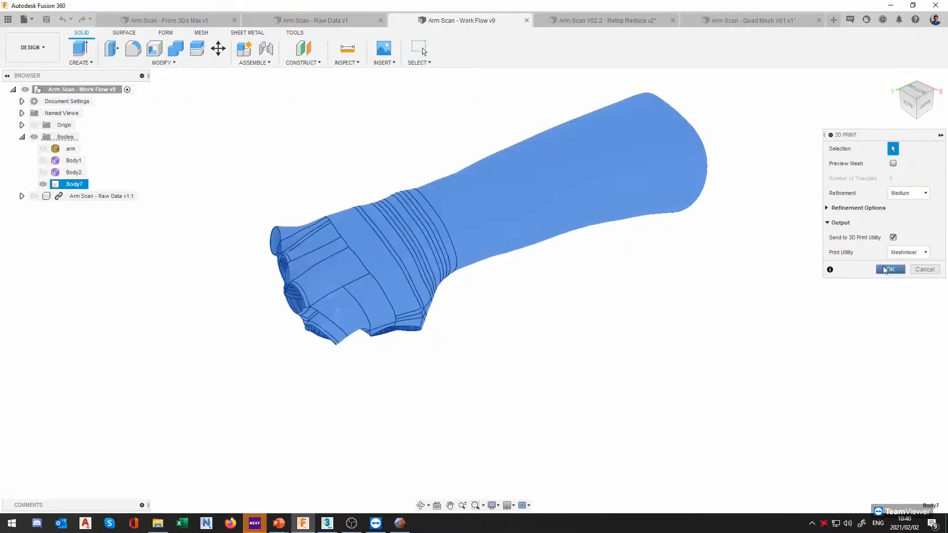
click(890, 269)
click(52, 51)
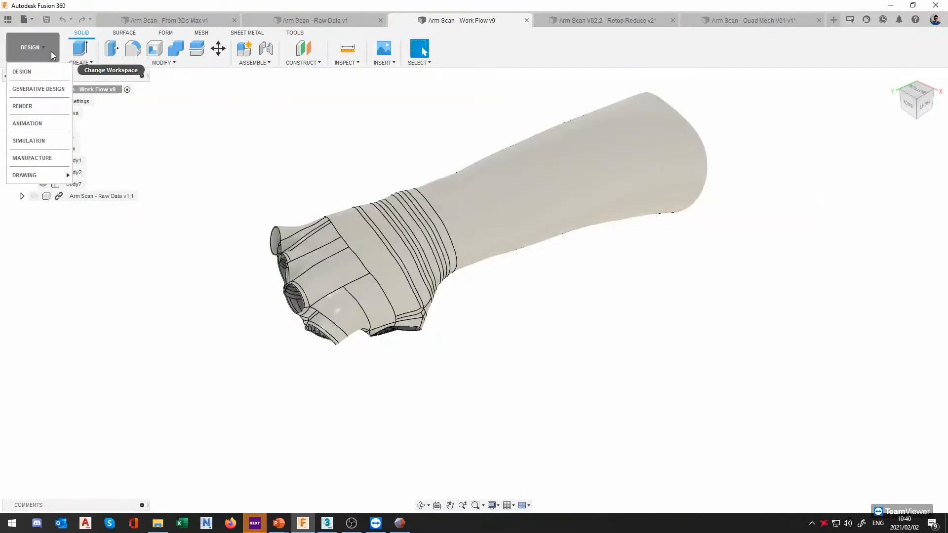
click(25, 19)
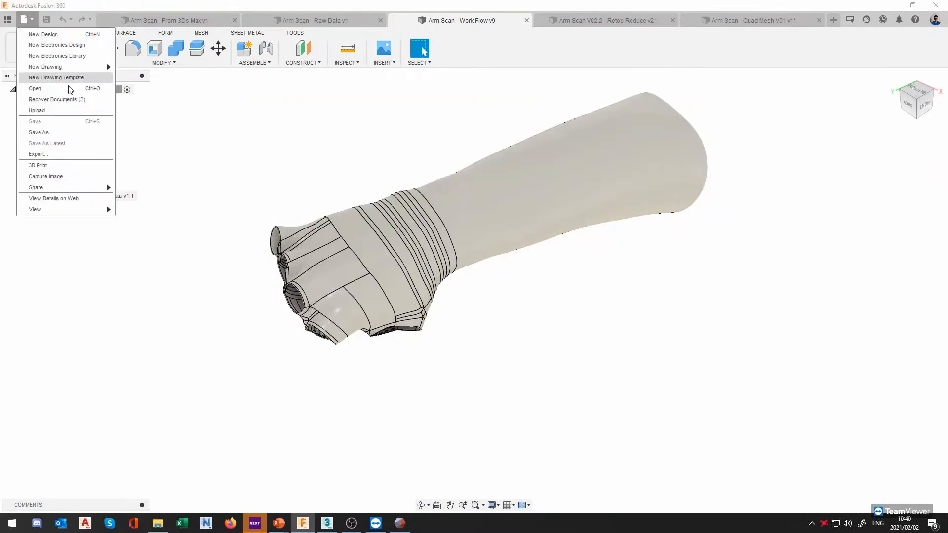
click(79, 133)
click(623, 210)
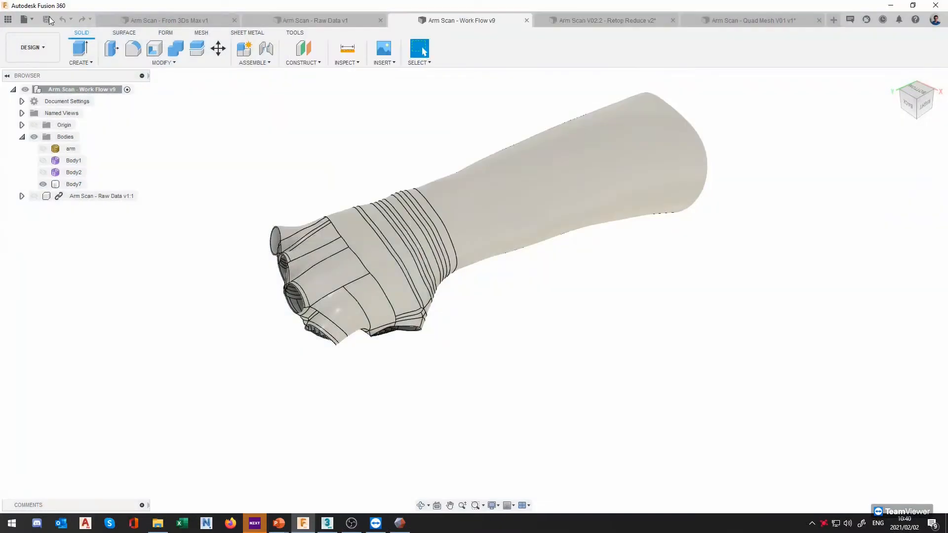
Step: Review the available export file types and export the design as Arm Scan - Work Flow v10 in STL format to the Desktop
click(27, 20)
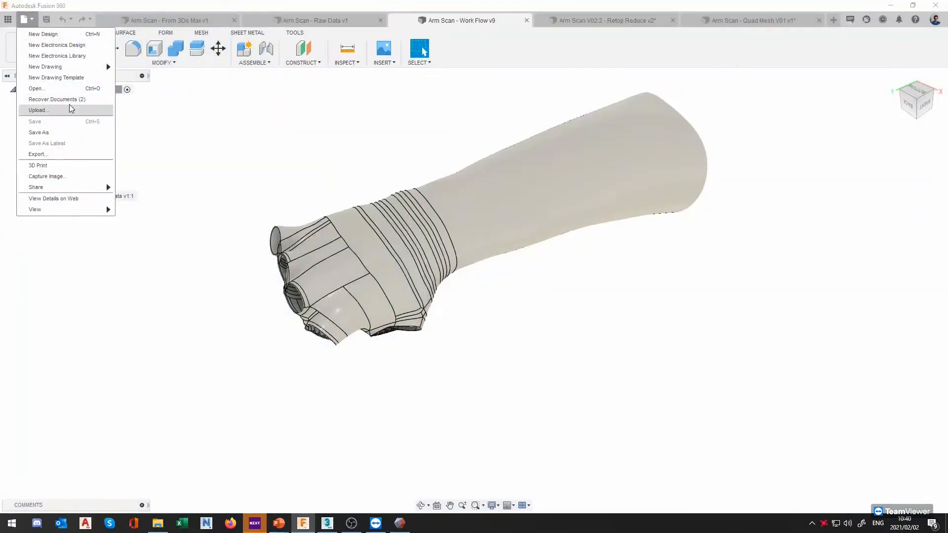
click(91, 154)
click(508, 130)
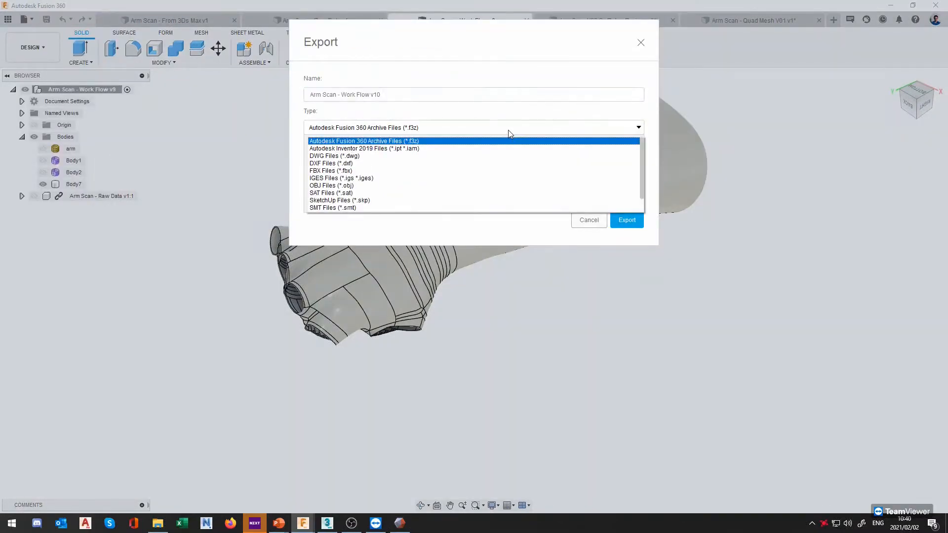
scroll(496, 153, down, 3)
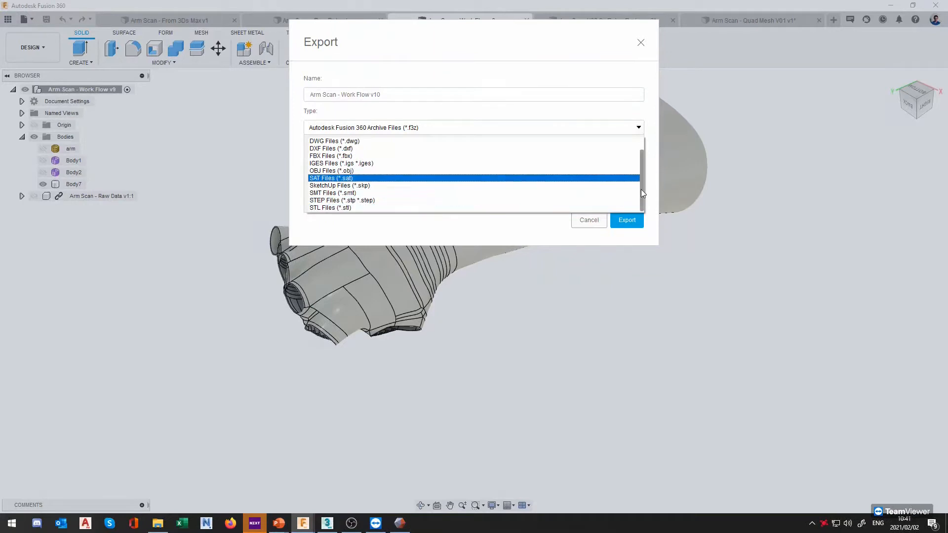
click(565, 123)
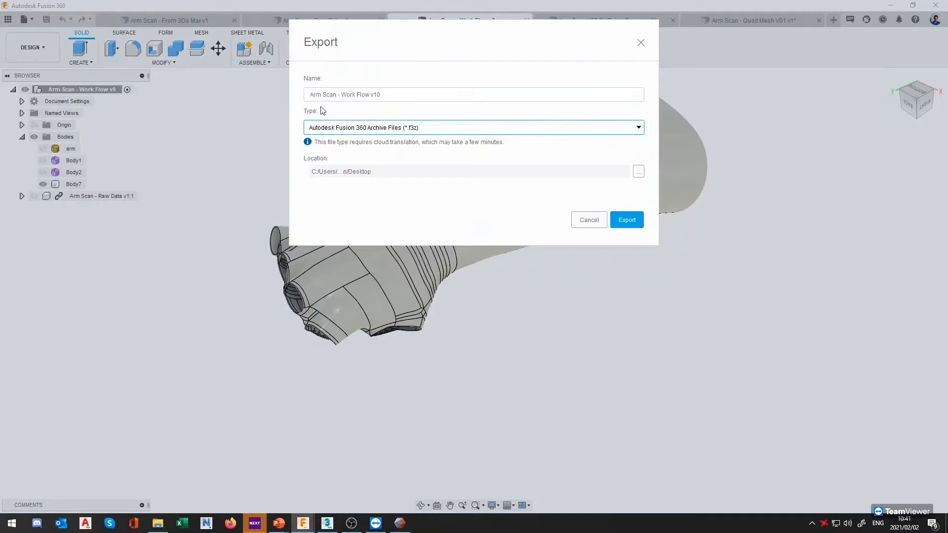
click(364, 131)
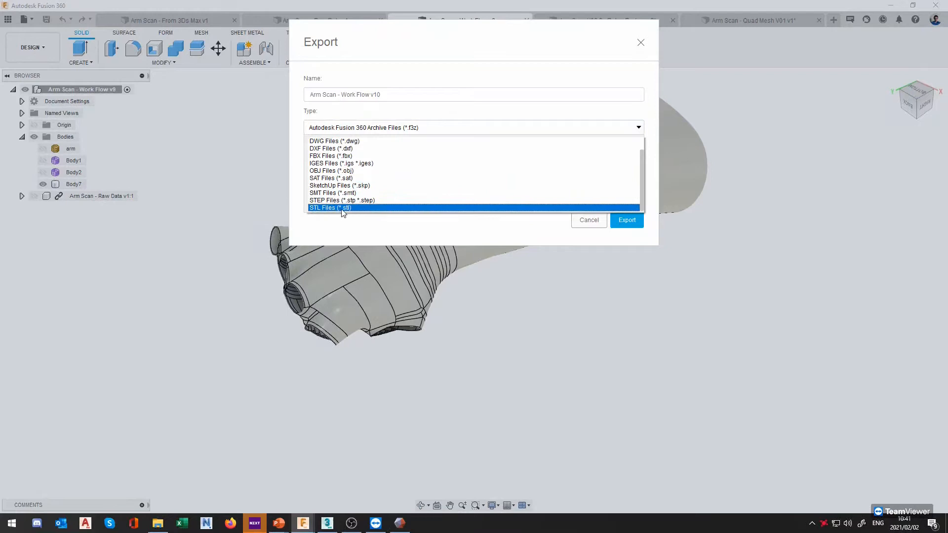
click(342, 208)
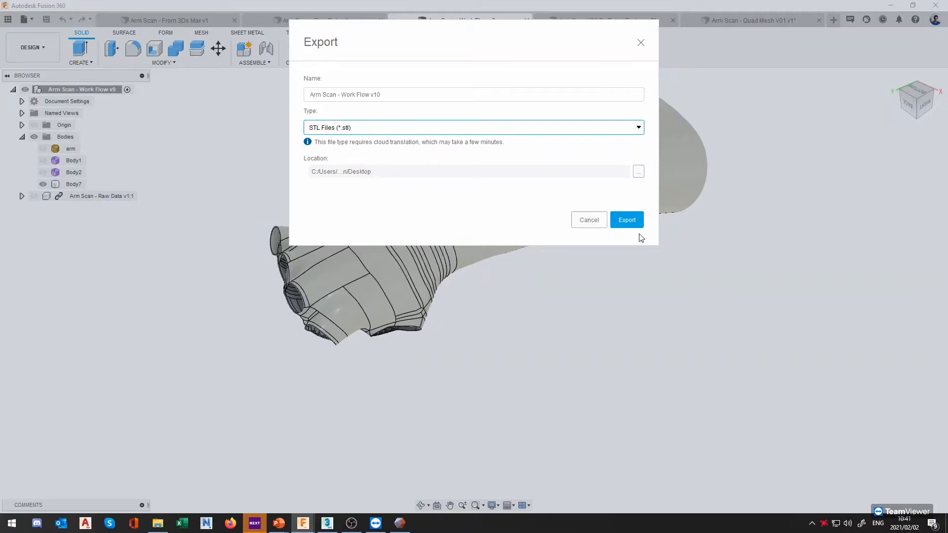
click(626, 220)
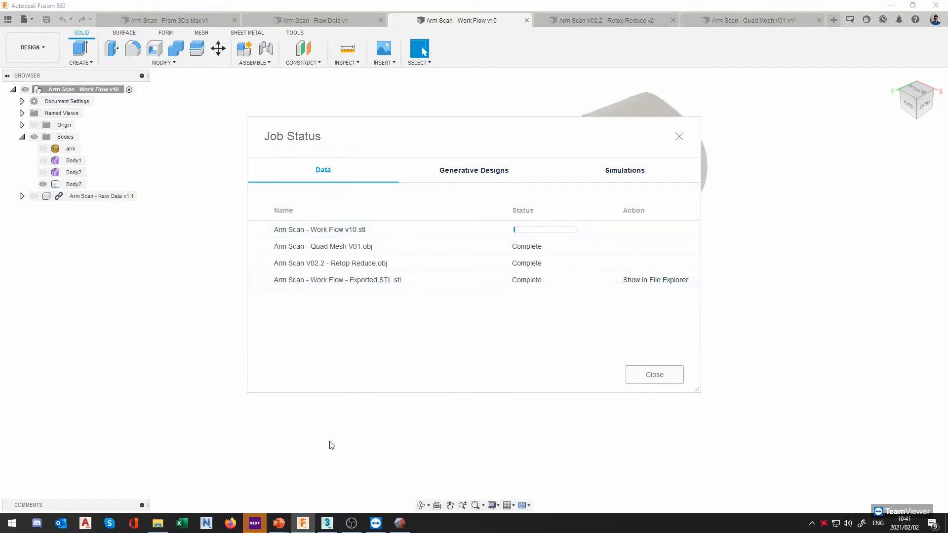
Step: Switch to Meshmixer, append Arm Scan - Work Flow - Exported STL.stl to the current scene with automatic scale repair, and close the object browser
click(400, 523)
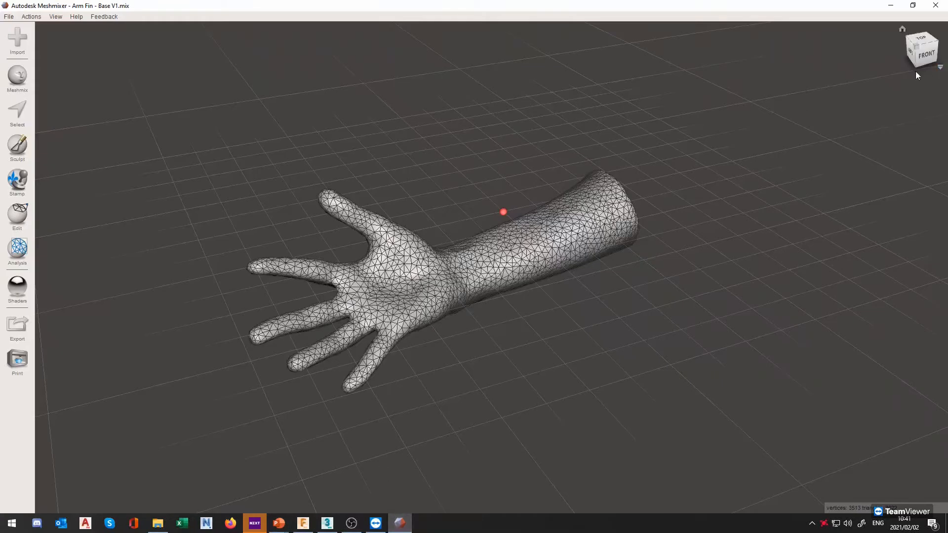
click(8, 17)
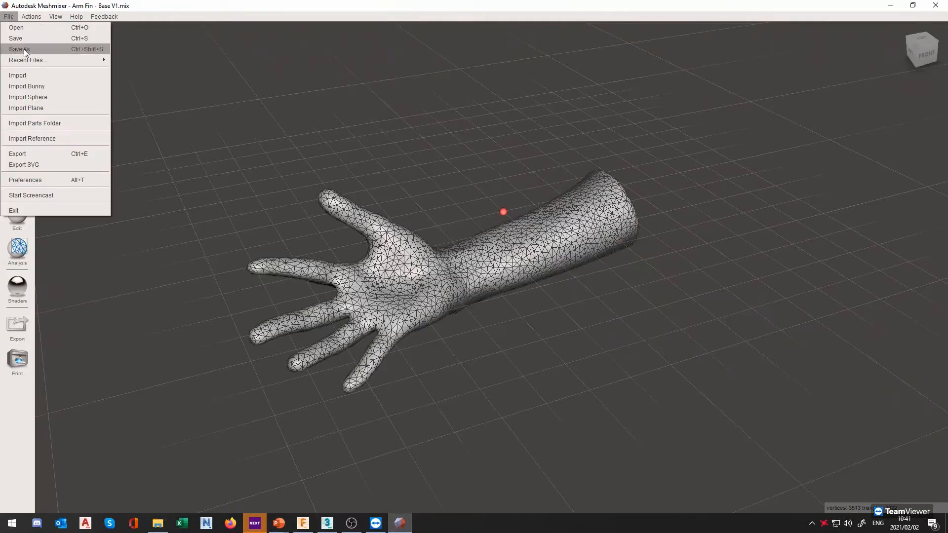
click(36, 85)
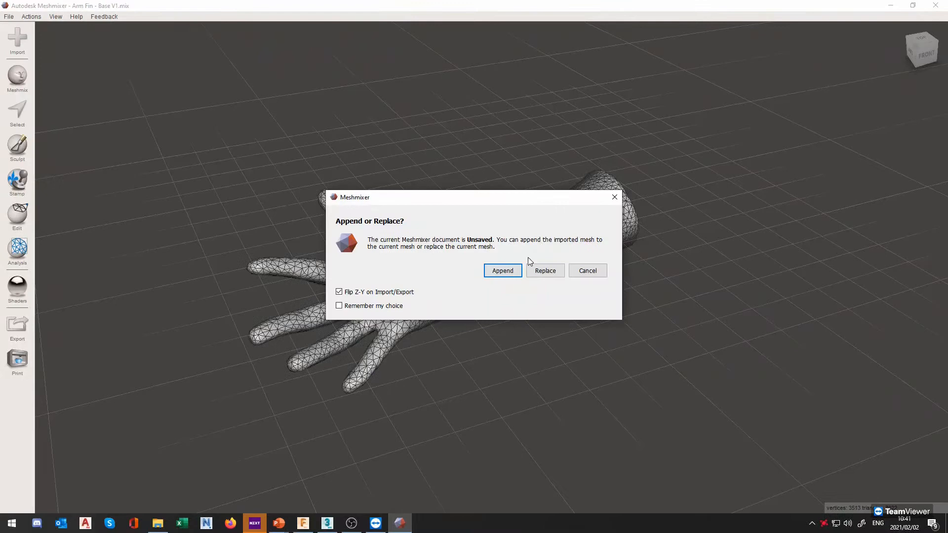
click(499, 270)
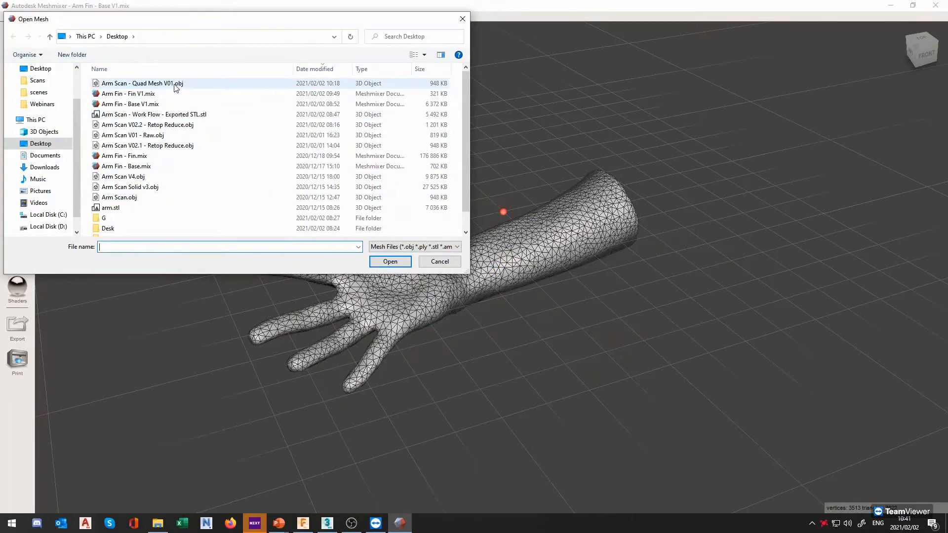
click(118, 116)
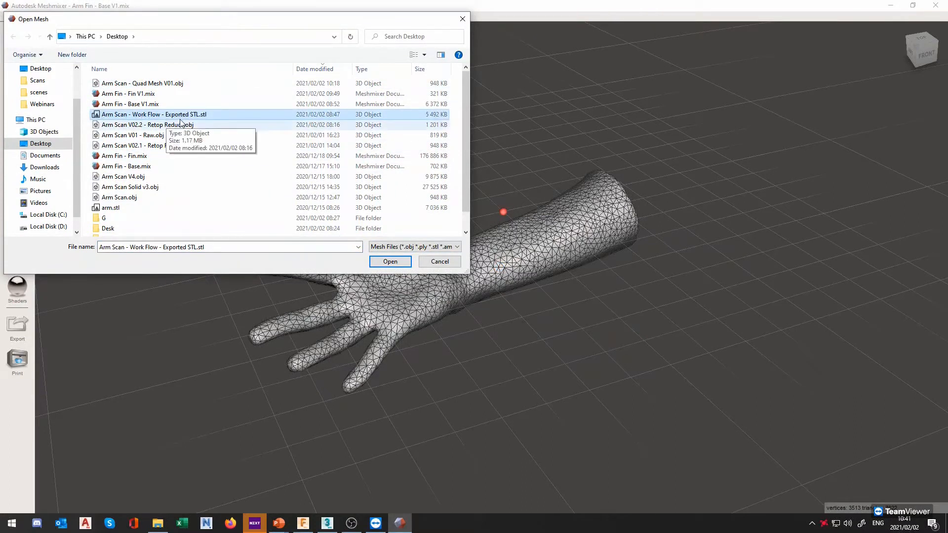
click(390, 261)
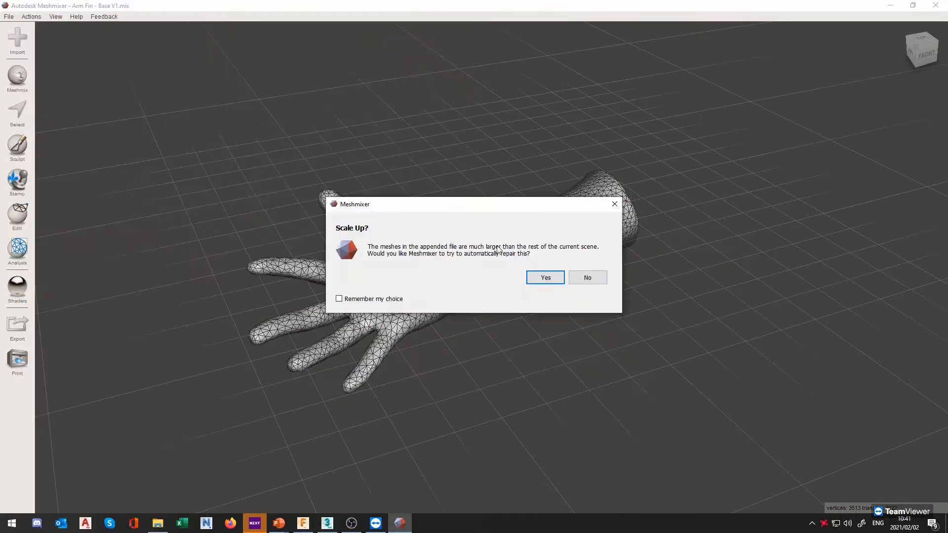
click(546, 278)
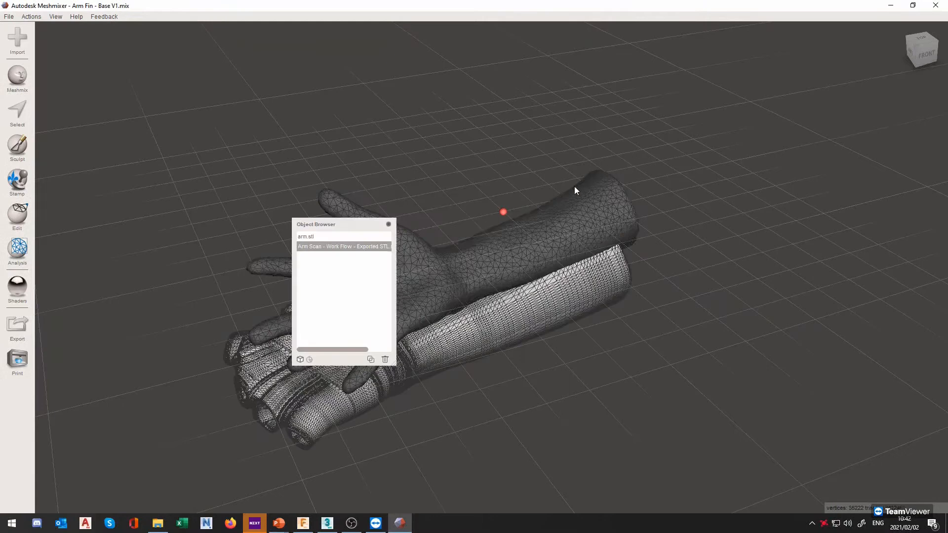
click(388, 224)
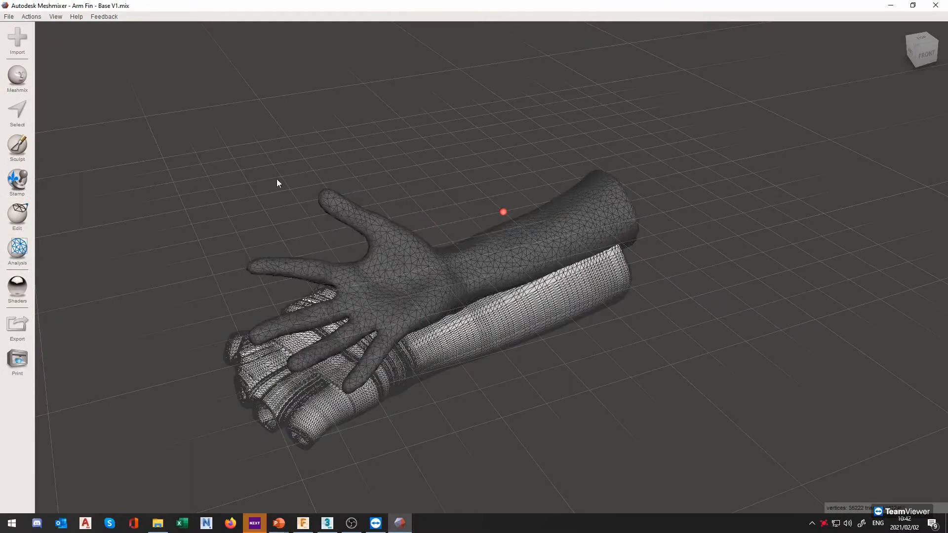
click(10, 17)
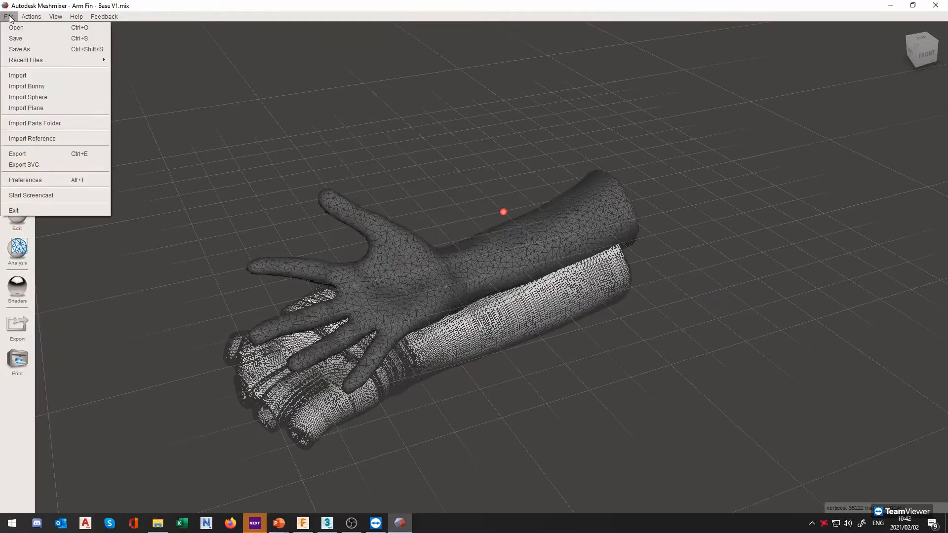
click(31, 35)
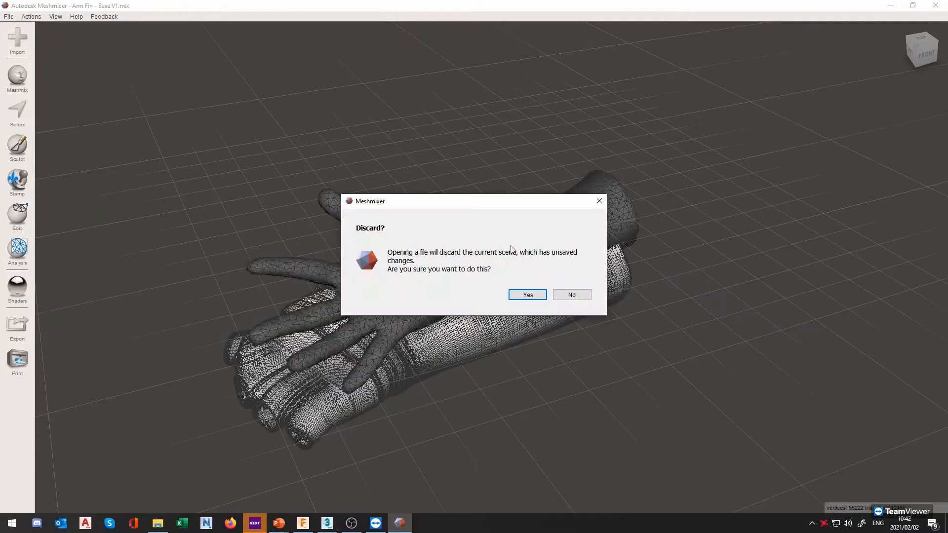
click(527, 295)
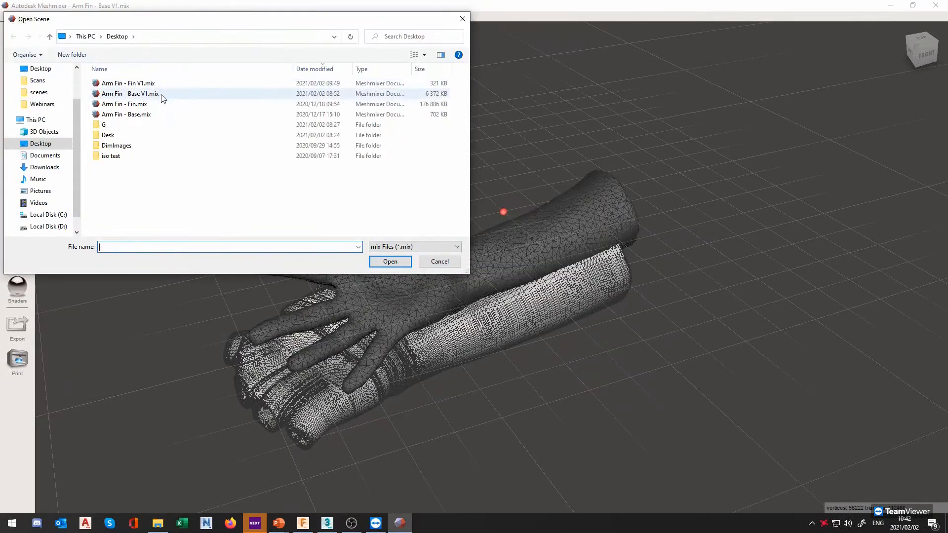
click(439, 261)
Step: Import Arm Scan - Work Flow - Exported STL.stl into Meshmixer, replacing the current scene
click(11, 17)
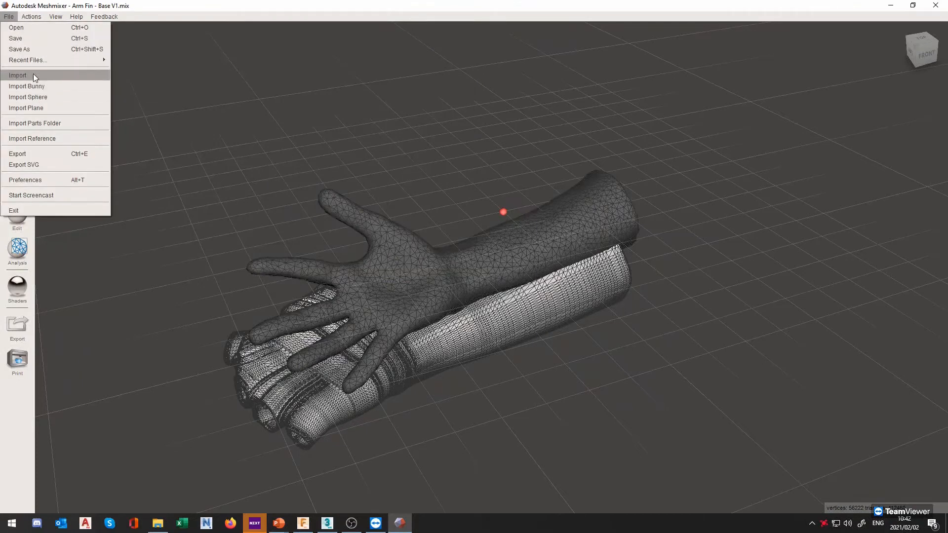
click(34, 75)
click(545, 271)
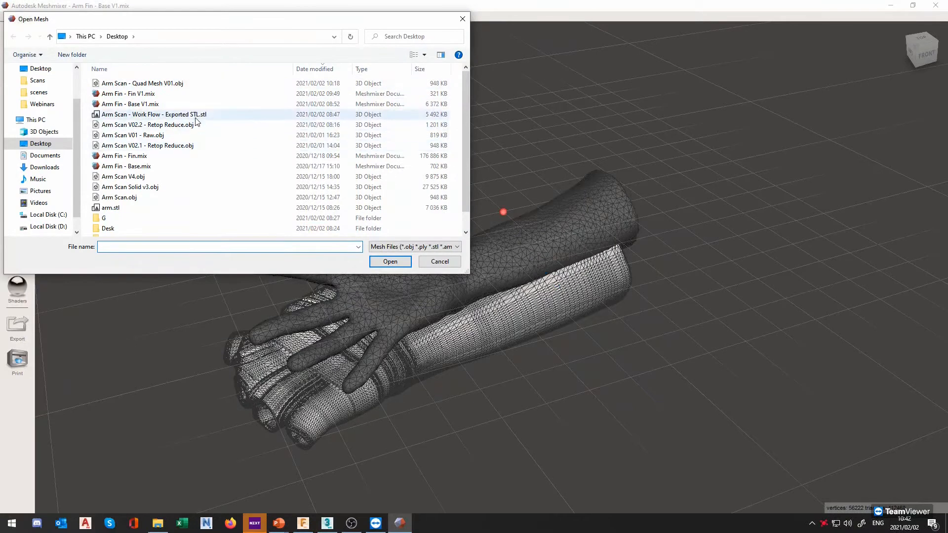
double_click(249, 114)
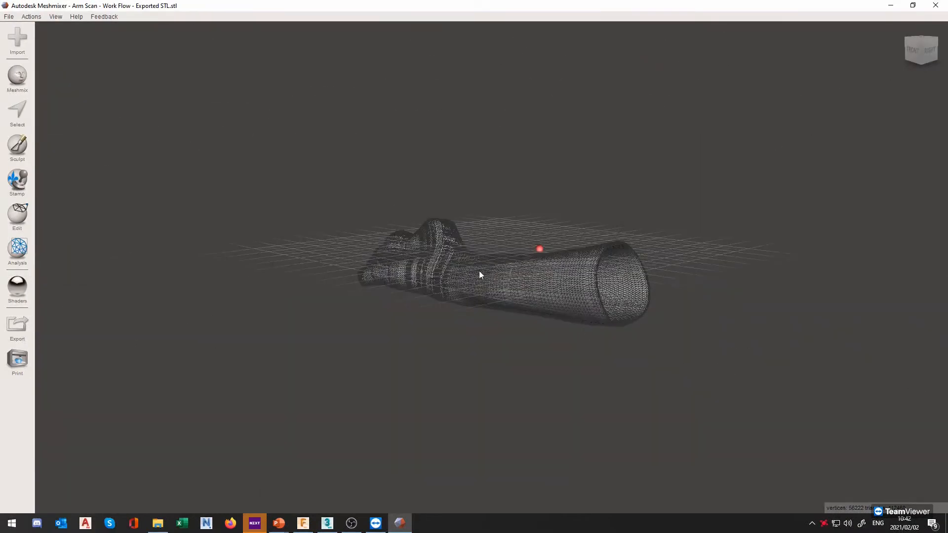
Step: Examine the overall triangulation of the imported sleeve, and check the STL export's job status in Fusion 360 before returning to Meshmixer
right_drag(463, 248, 408, 299)
scroll(407, 298, up, 5)
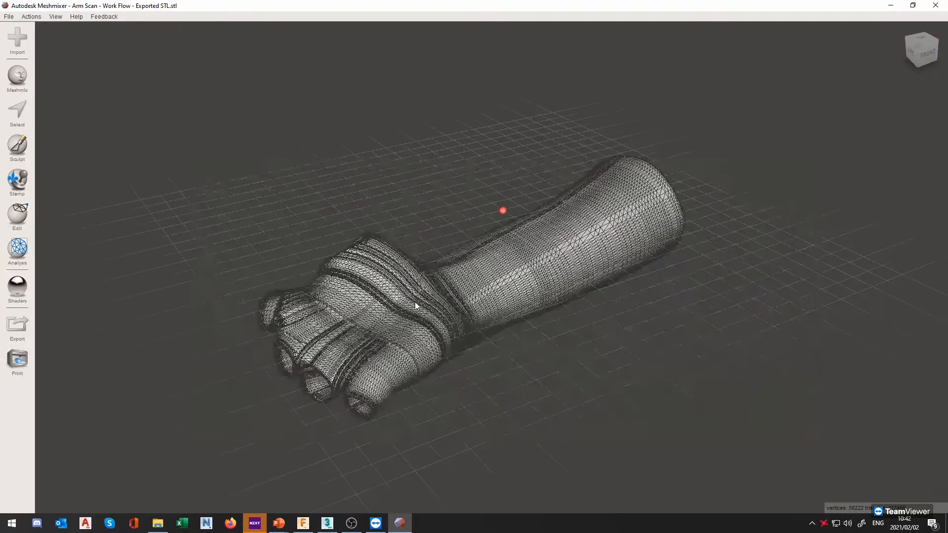
right_drag(404, 345, 501, 325)
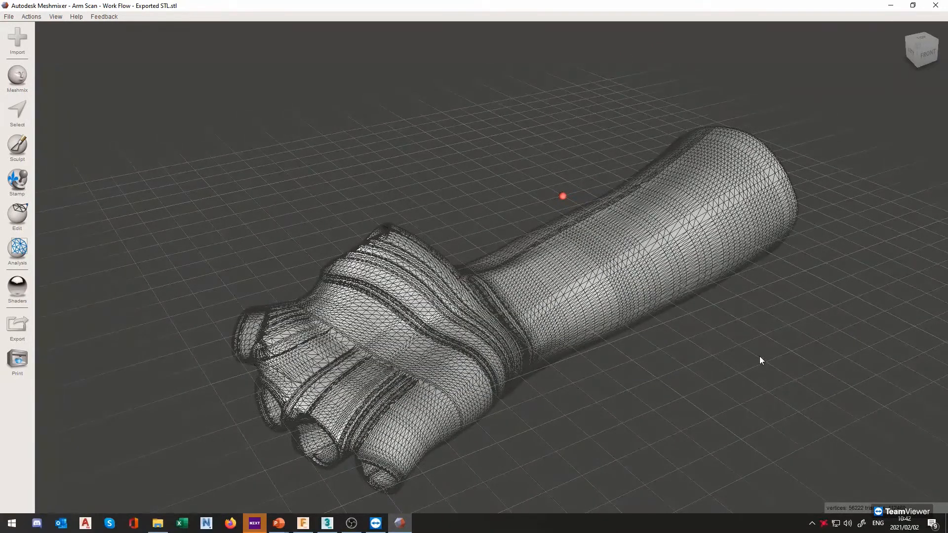
right_drag(607, 414, 531, 422)
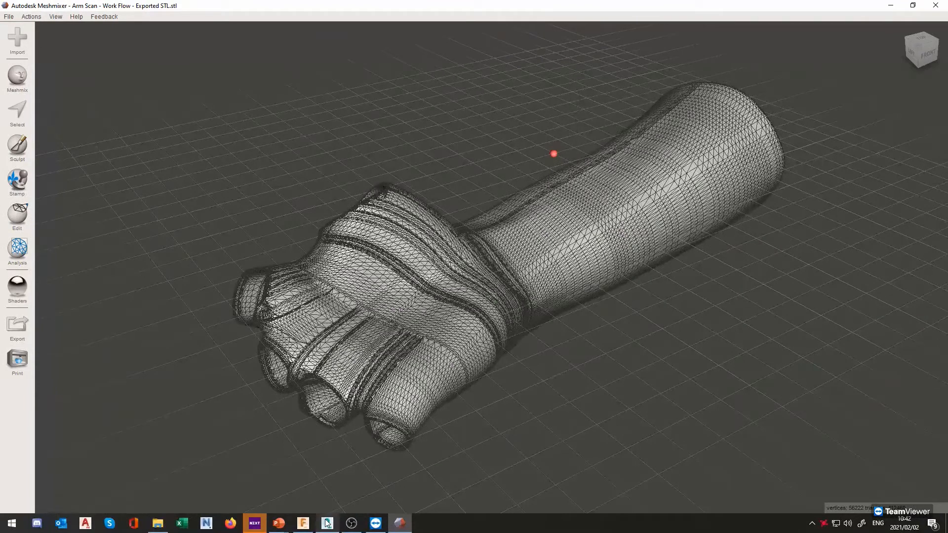
click(310, 526)
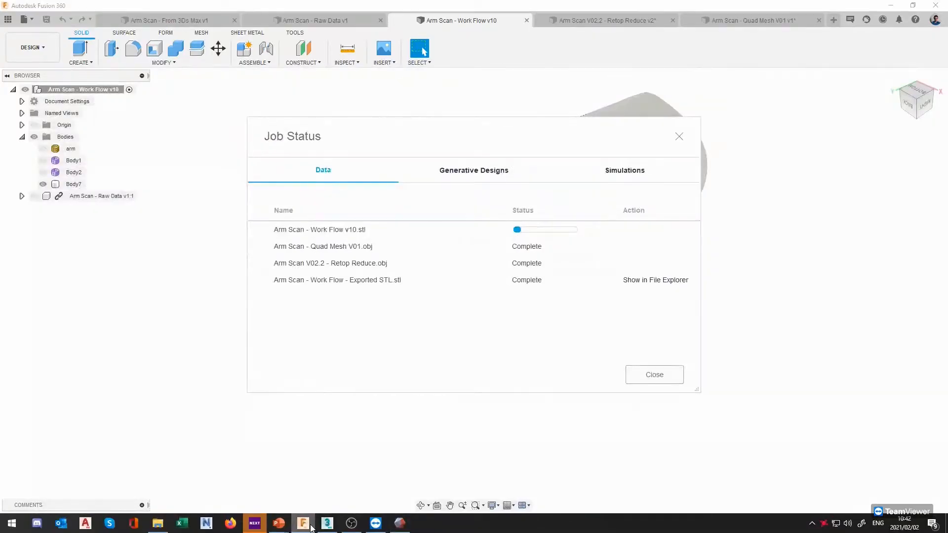
click(400, 523)
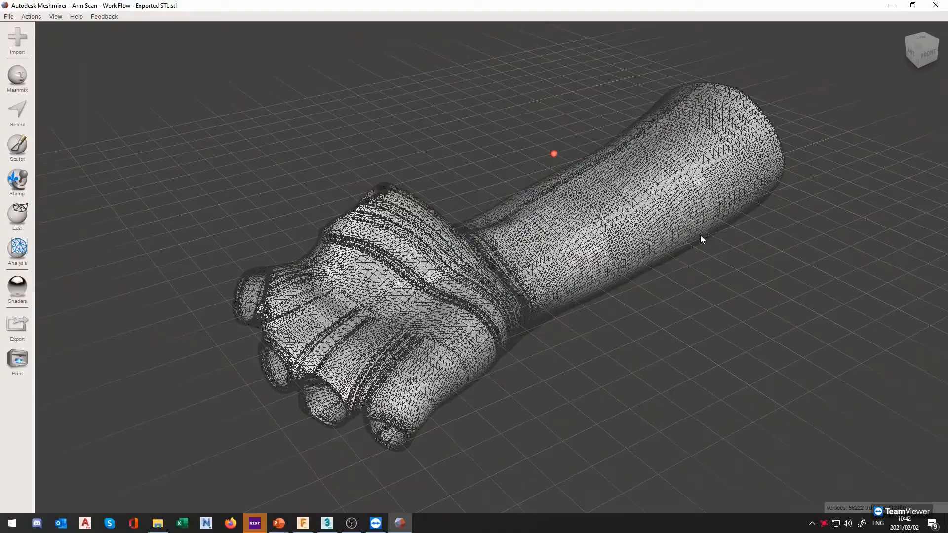
Step: Examine the sleeve's triangle density up close along the forearm, wrist bands, palm and finger openings
right_drag(773, 232, 697, 250)
scroll(486, 286, down, 4)
scroll(494, 282, up, 8)
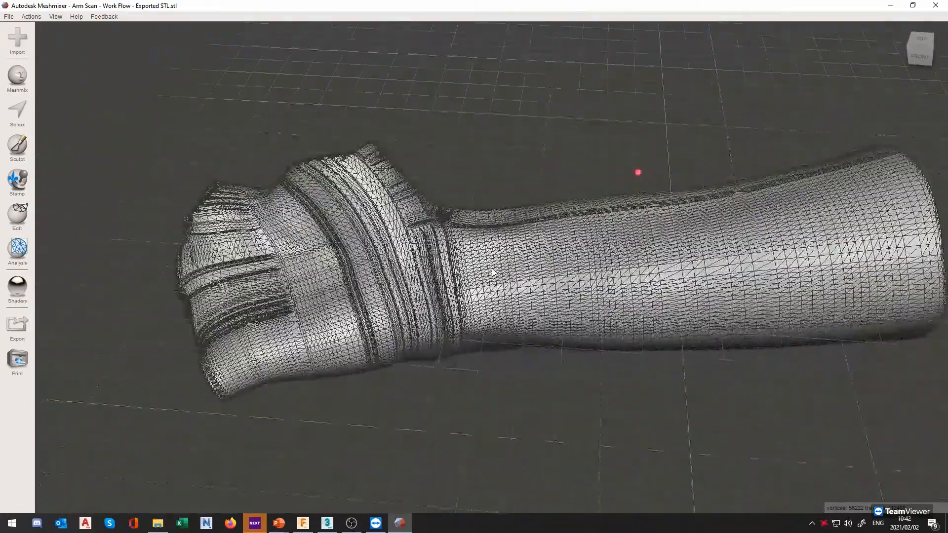
scroll(500, 282, up, 2)
scroll(498, 283, up, 1)
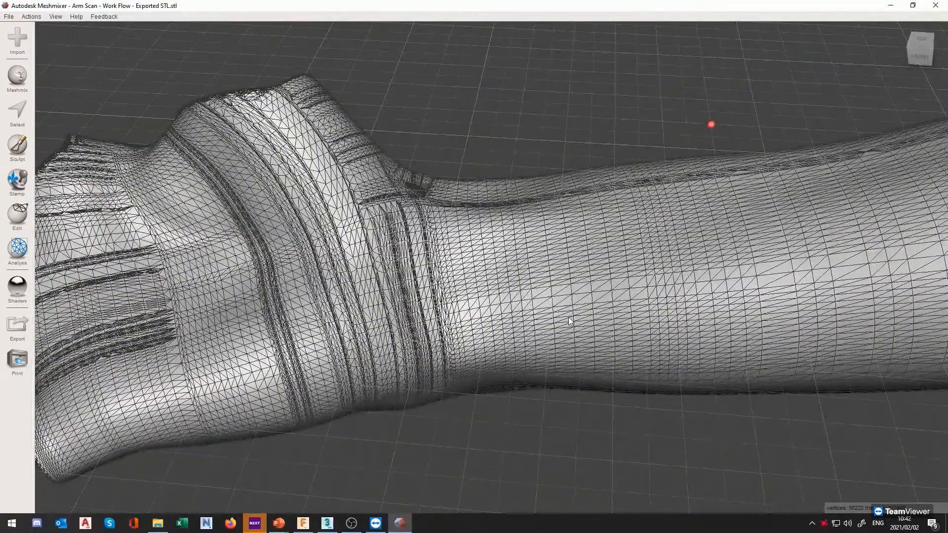
right_drag(569, 318, 638, 305)
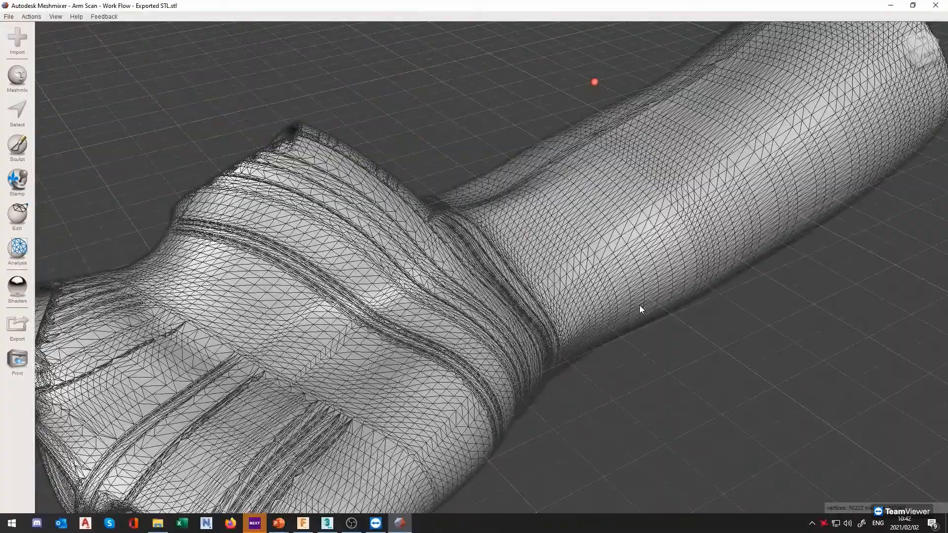
right_drag(640, 306, 442, 345)
middle_drag(454, 346, 393, 321)
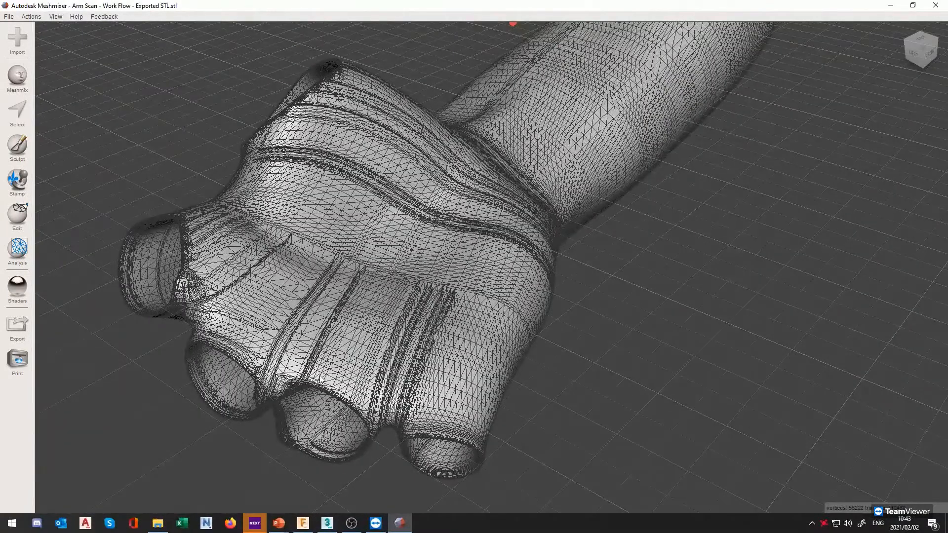
scroll(365, 362, up, 3)
scroll(389, 354, down, 3)
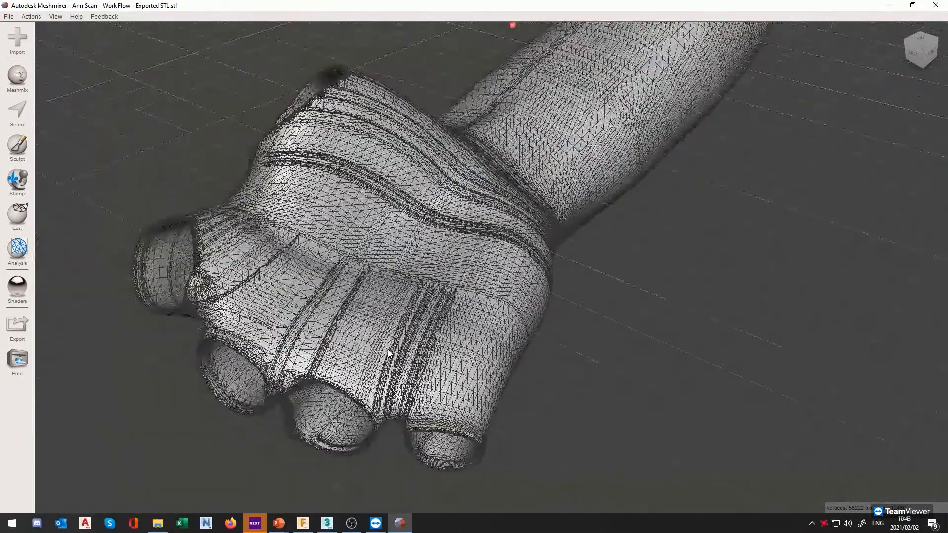
scroll(388, 354, down, 3)
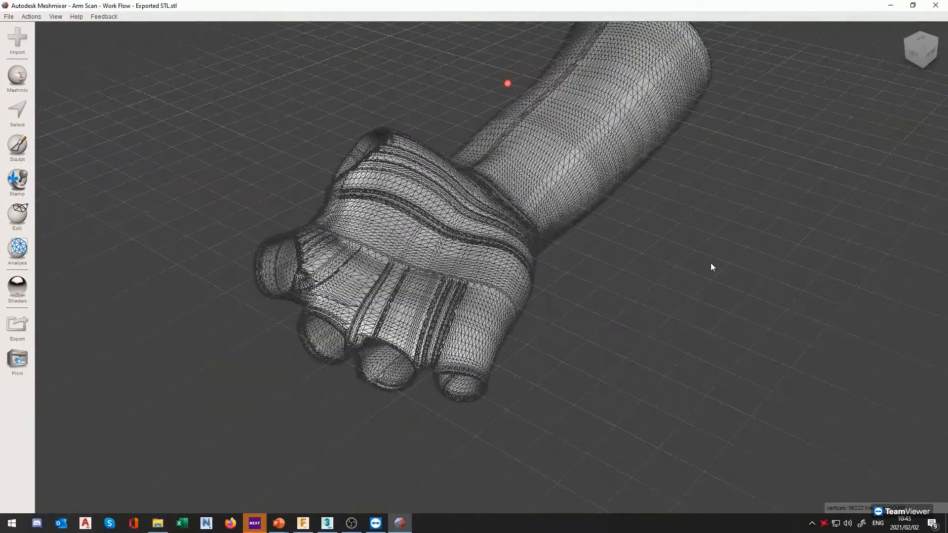
Step: Select the whole sleeve mesh and start a Remesh on it in Relative Density mode
right_drag(710, 263, 199, 157)
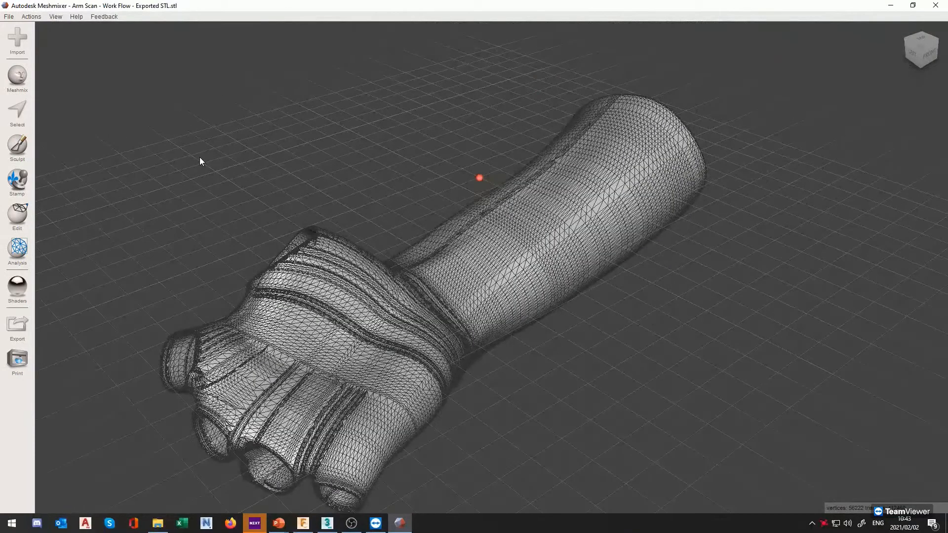
middle_drag(486, 265, 550, 229)
right_drag(549, 229, 201, 129)
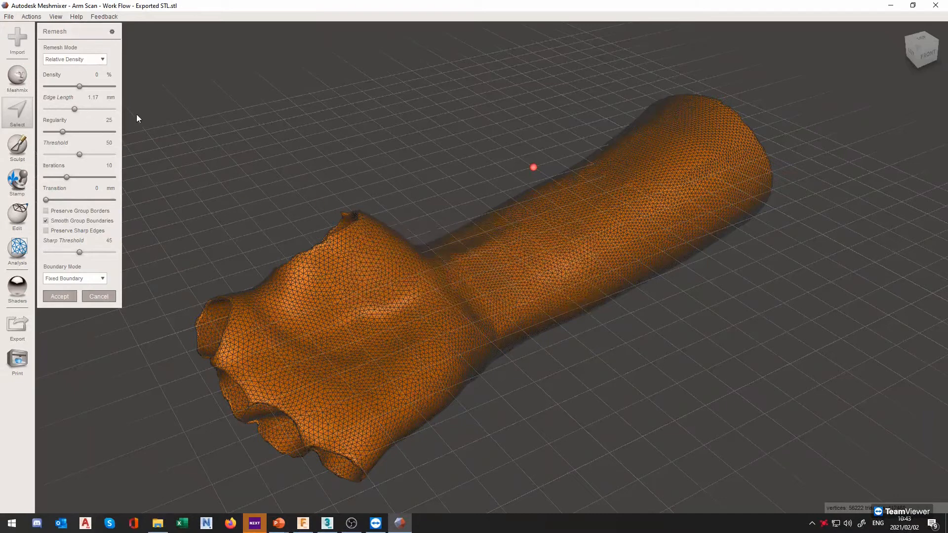
Step: Examine the remeshed triangles across the palm, thumb opening, finger openings and forearm from several angles
right_drag(197, 126, 372, 165)
right_drag(463, 343, 412, 390)
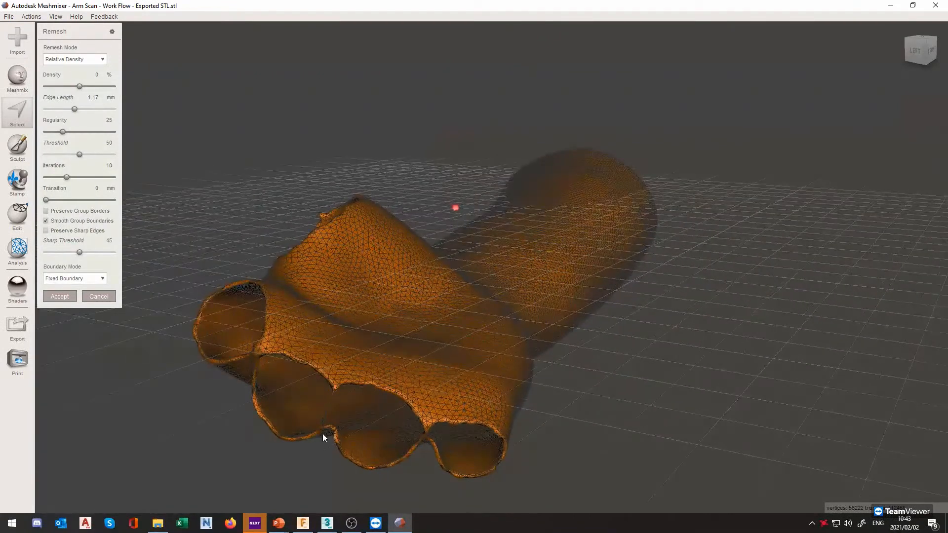
right_drag(513, 423, 414, 223)
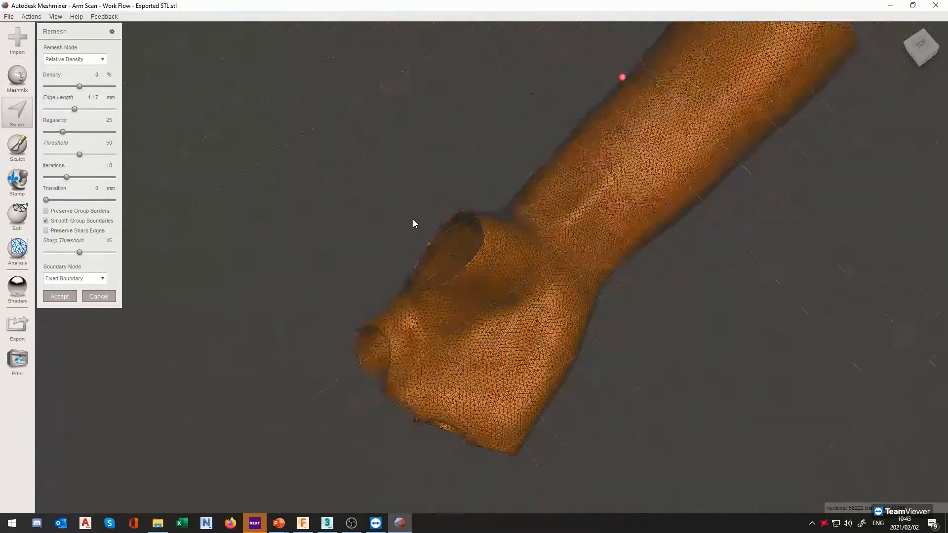
scroll(415, 222, up, 4)
scroll(421, 233, up, 2)
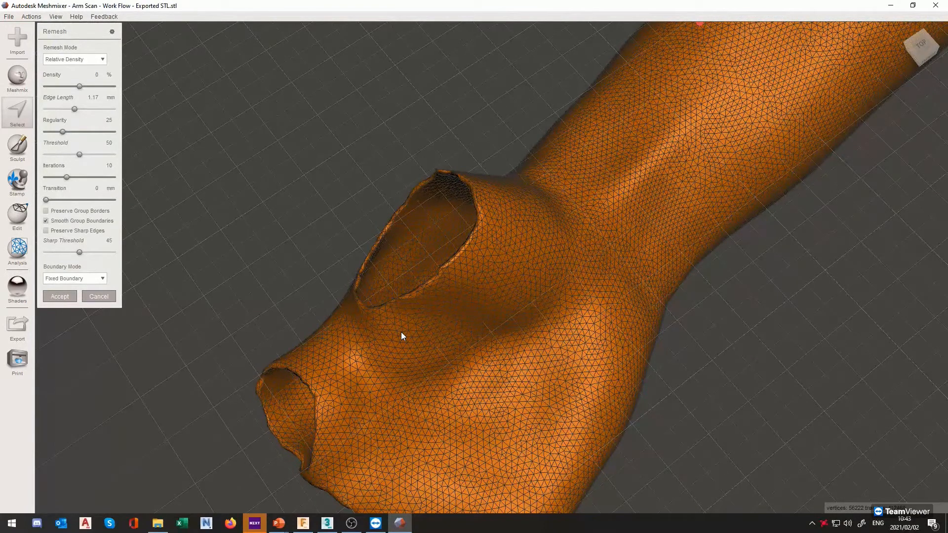
right_drag(401, 334, 395, 291)
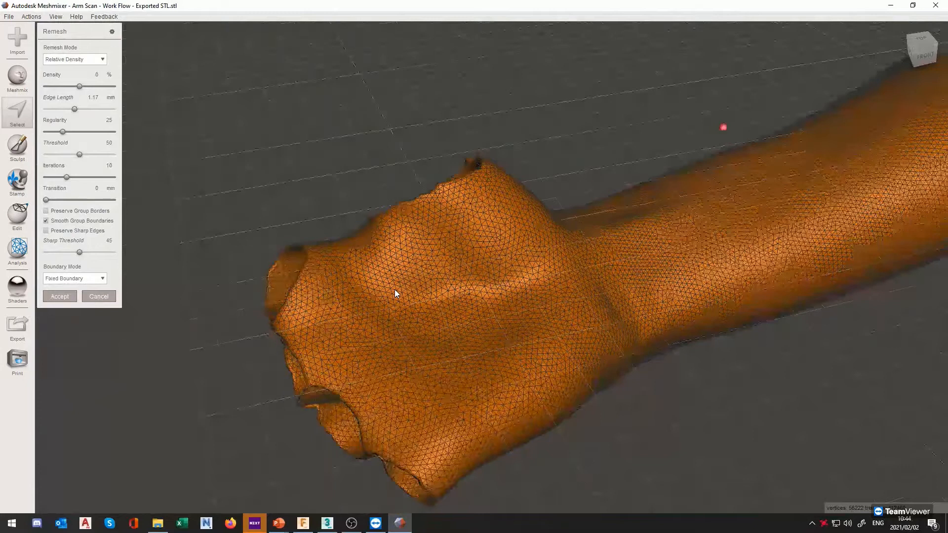
scroll(395, 290, down, 2)
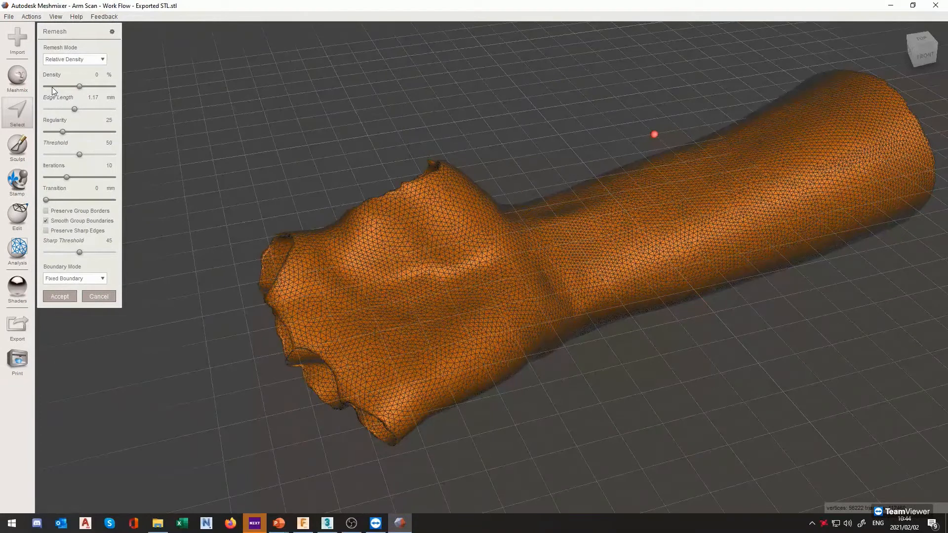
Step: Set the remesh density to 48% and check the finer triangles on the palm
click(54, 86)
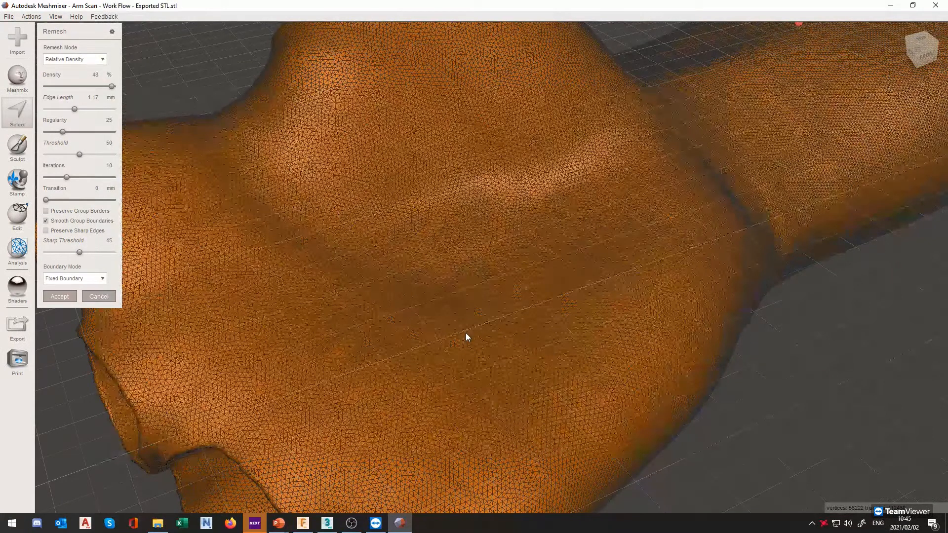
scroll(643, 261, down, 5)
scroll(644, 260, down, 3)
Step: Accept the remesh and apply a 97% Shape Preserving Reduce to the selected sleeve
middle_drag(444, 231, 381, 291)
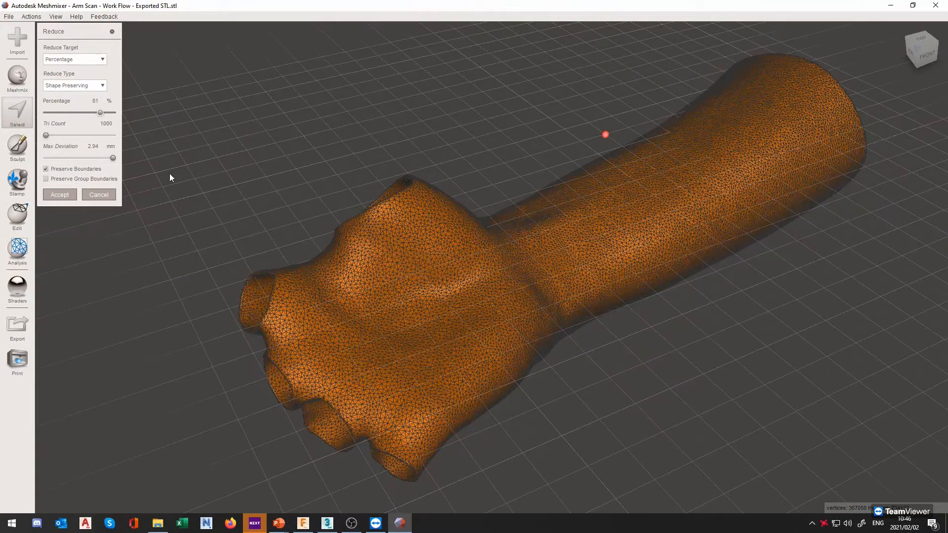
click(112, 112)
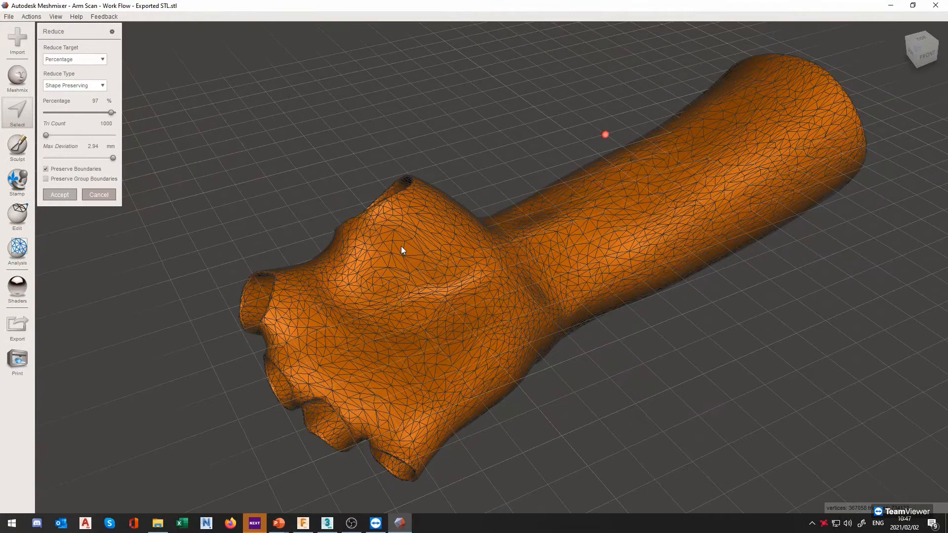
click(64, 195)
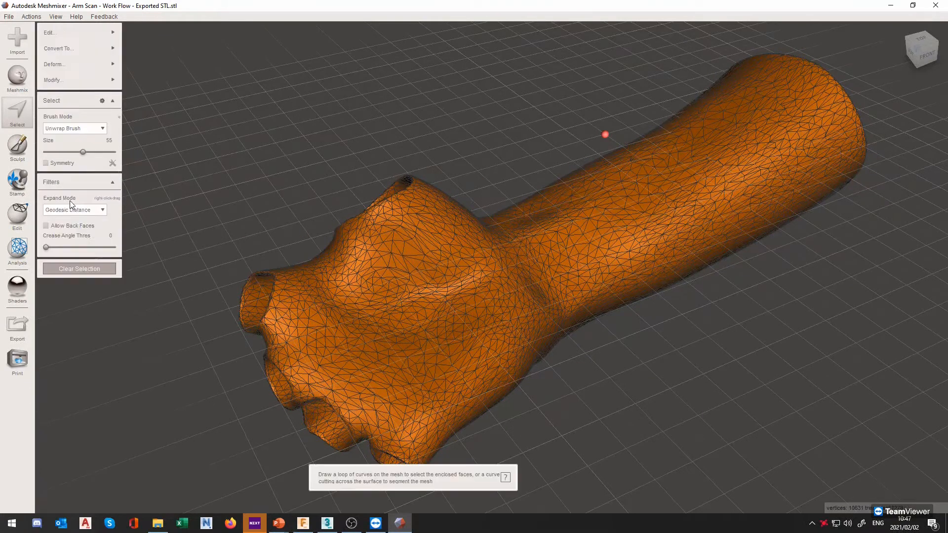
Step: Start a second Shape Preserving Reduce on the sleeve and adjust its percentage to 70%
mouse_move(96, 38)
click(170, 59)
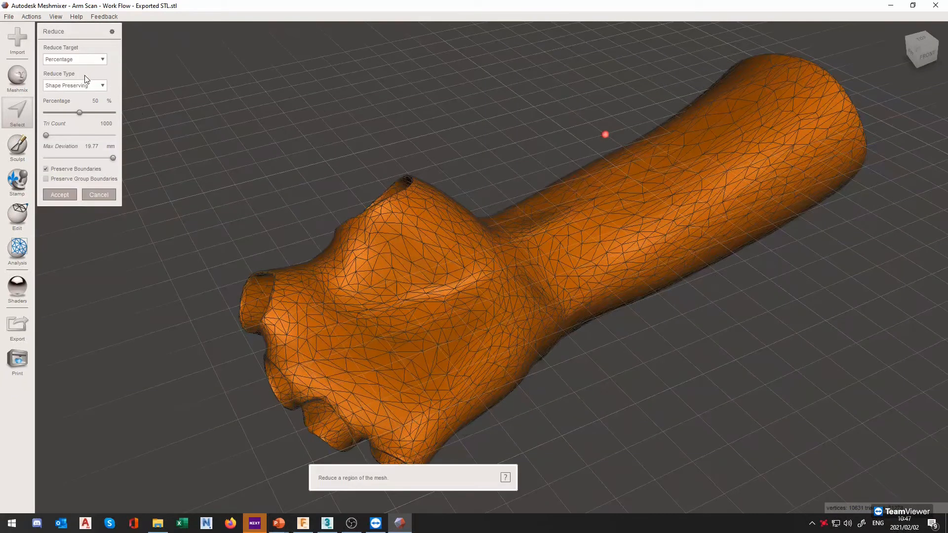
drag(89, 113, 93, 113)
click(93, 113)
drag(90, 112, 88, 112)
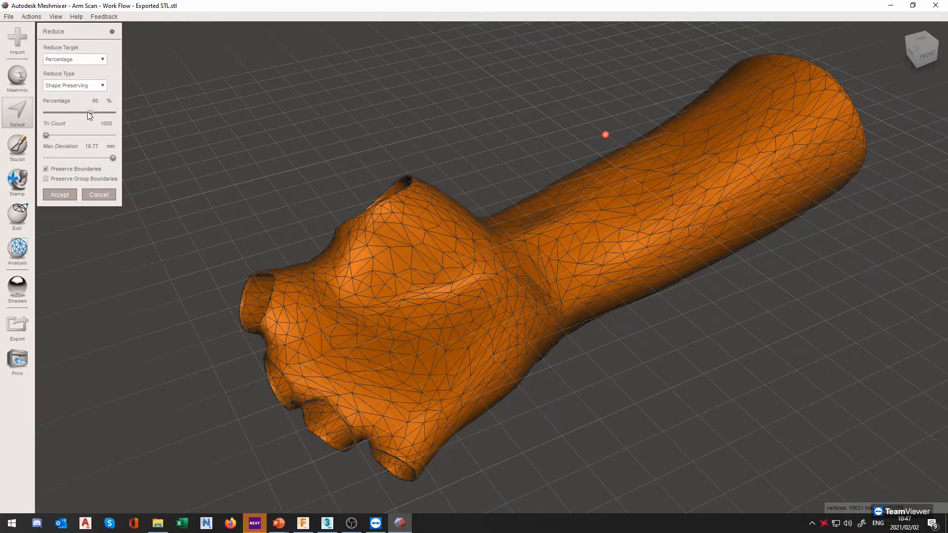
click(85, 112)
drag(91, 112, 95, 113)
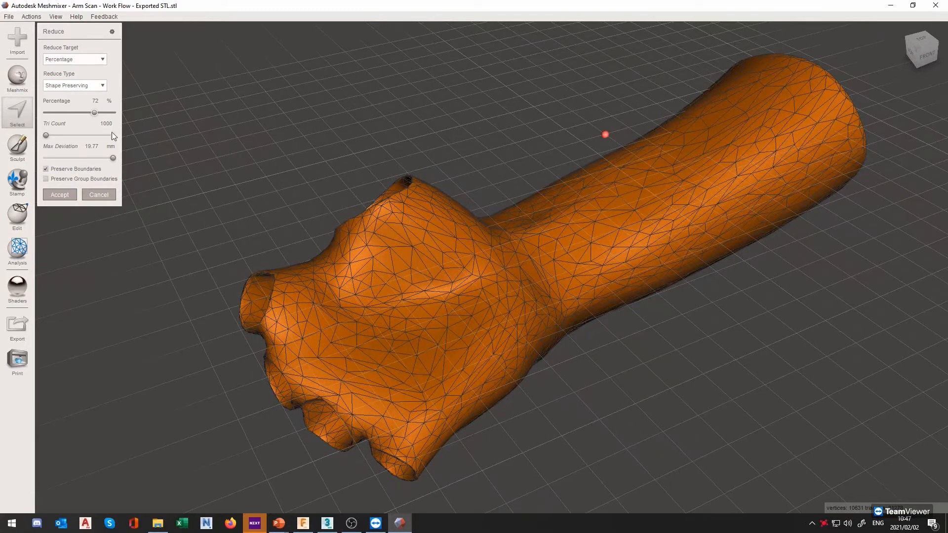
drag(97, 115, 91, 114)
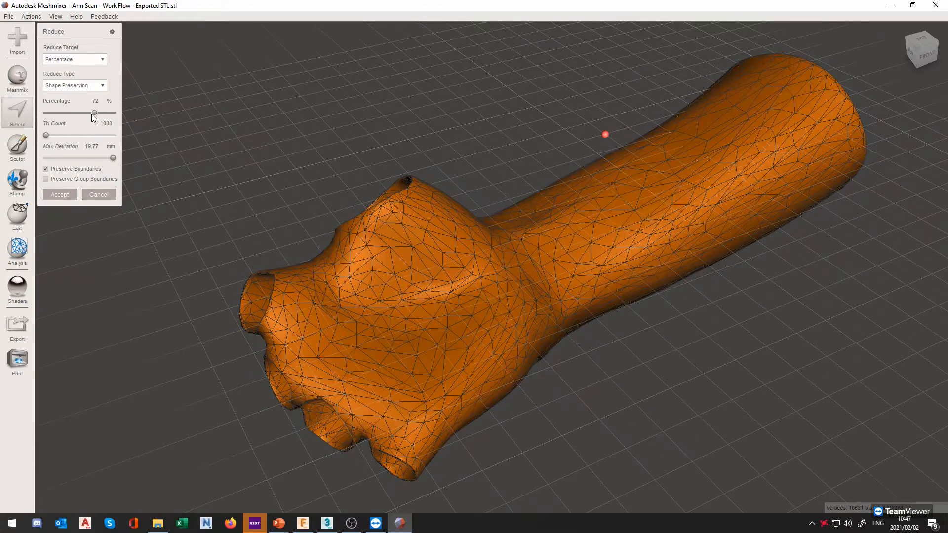
drag(95, 114, 92, 114)
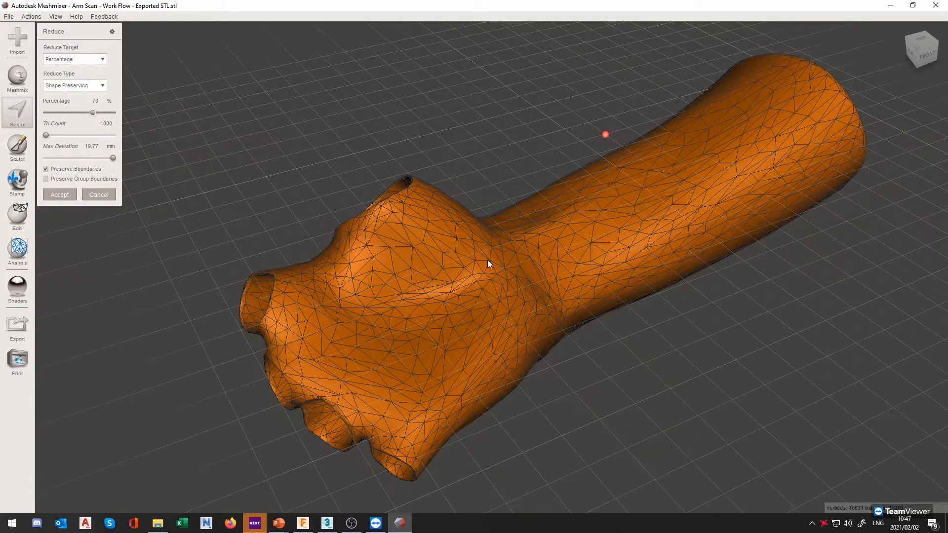
Step: Inspect the finger openings, lower the second reduction to 59%, check the palm and forearm, and accept it
click(927, 55)
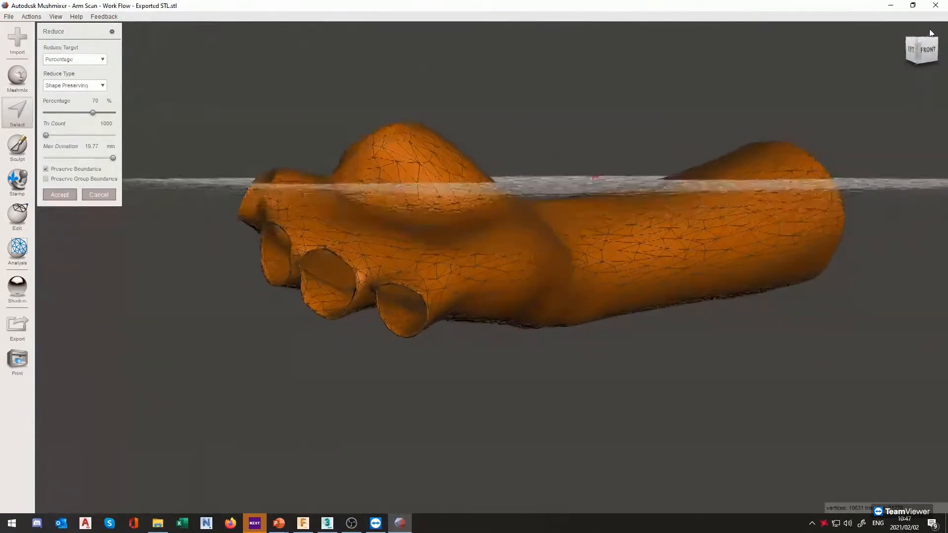
click(930, 33)
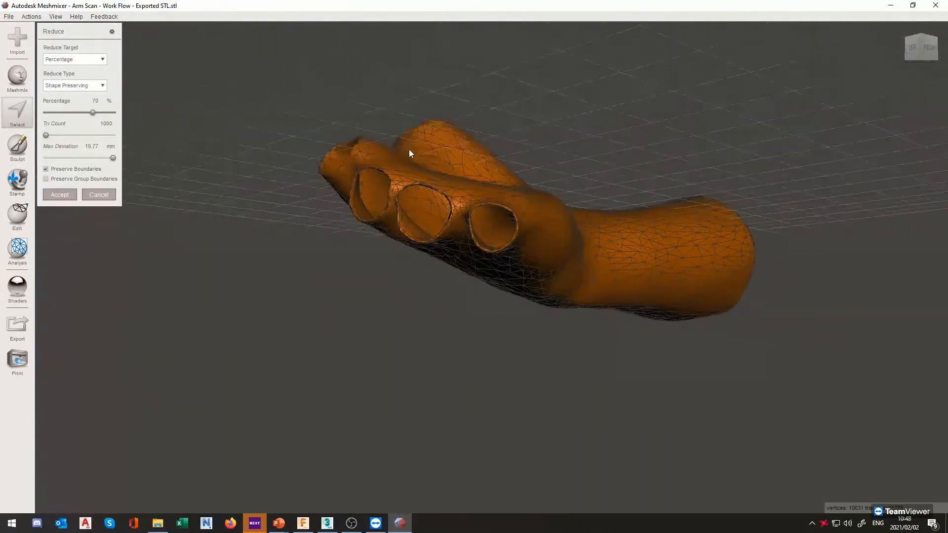
scroll(405, 152, up, 6)
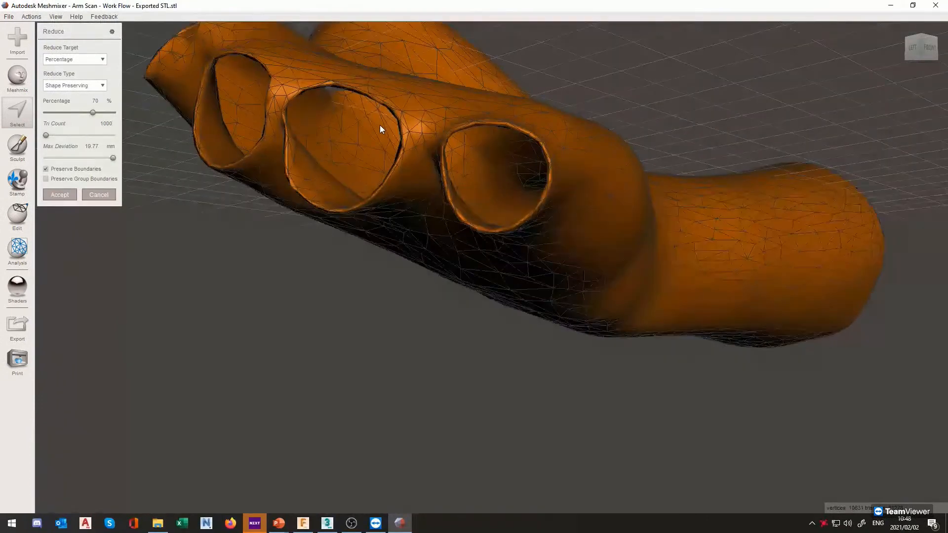
middle_drag(383, 128, 415, 158)
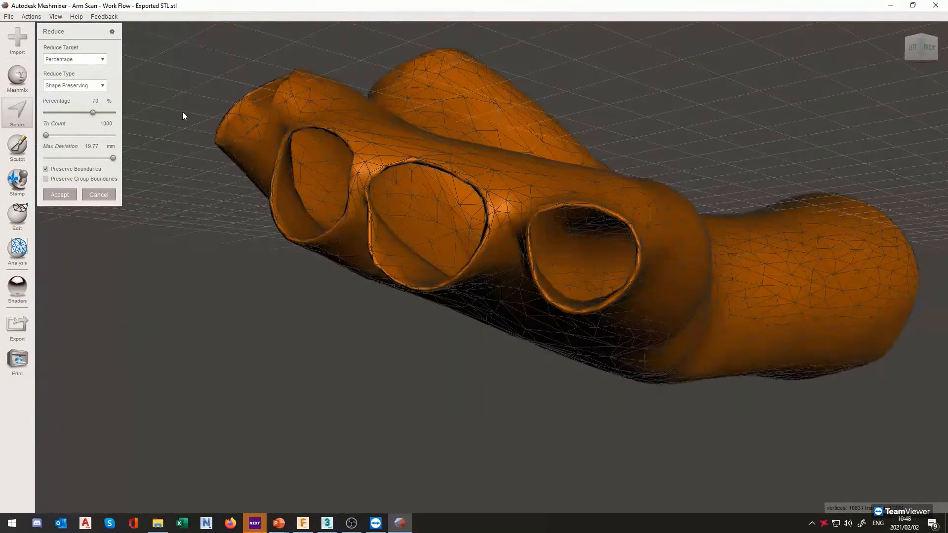
drag(92, 113, 85, 113)
right_drag(656, 108, 631, 180)
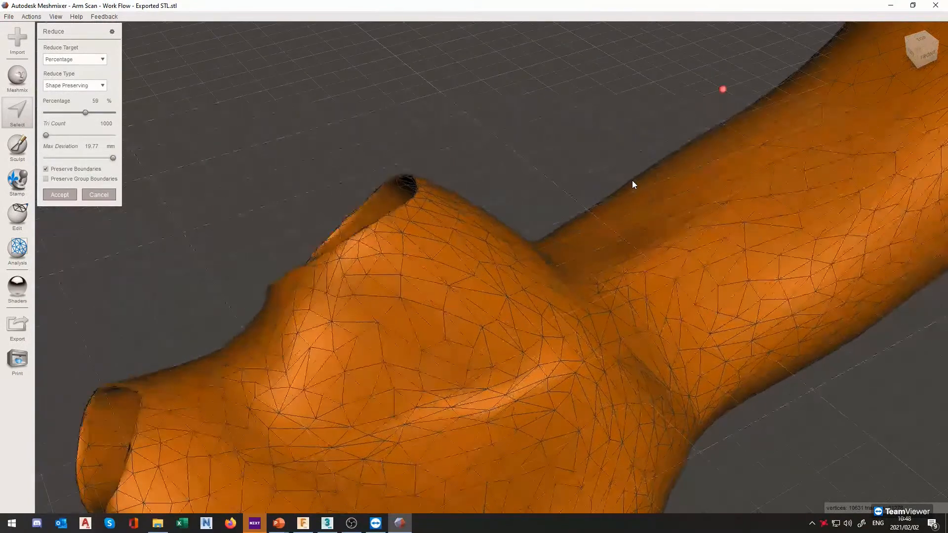
scroll(632, 182, down, 3)
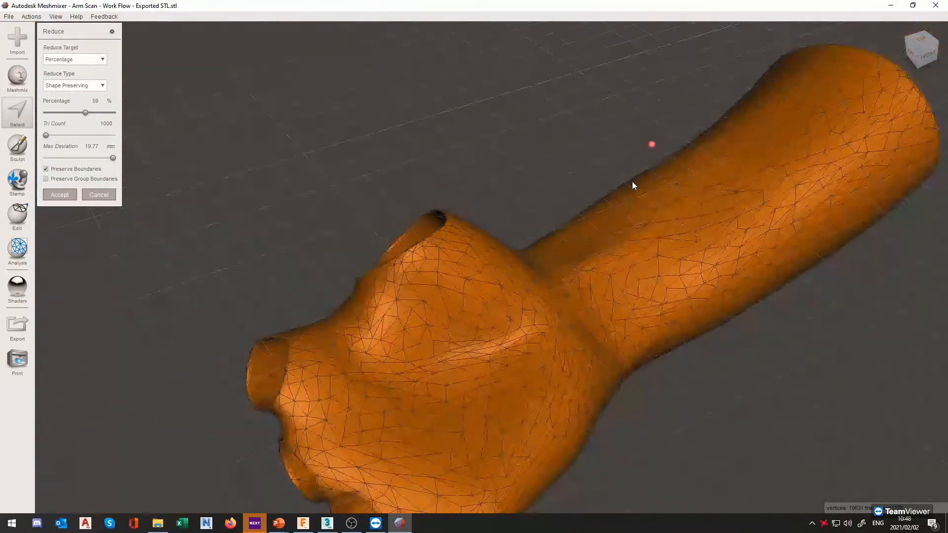
middle_drag(632, 181, 596, 64)
scroll(354, 297, up, 1)
scroll(266, 291, up, 1)
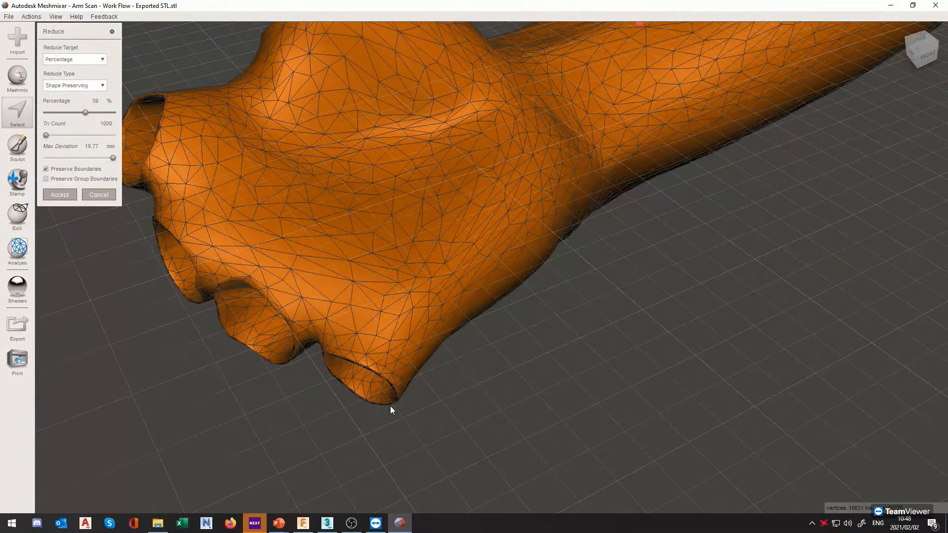
scroll(341, 372, down, 3)
click(60, 194)
Step: Clear the face selection on the reduced sleeve and save the scene as Arm Fin - Fin V2.mix
middle_drag(592, 118, 474, 202)
right_drag(557, 118, 605, 115)
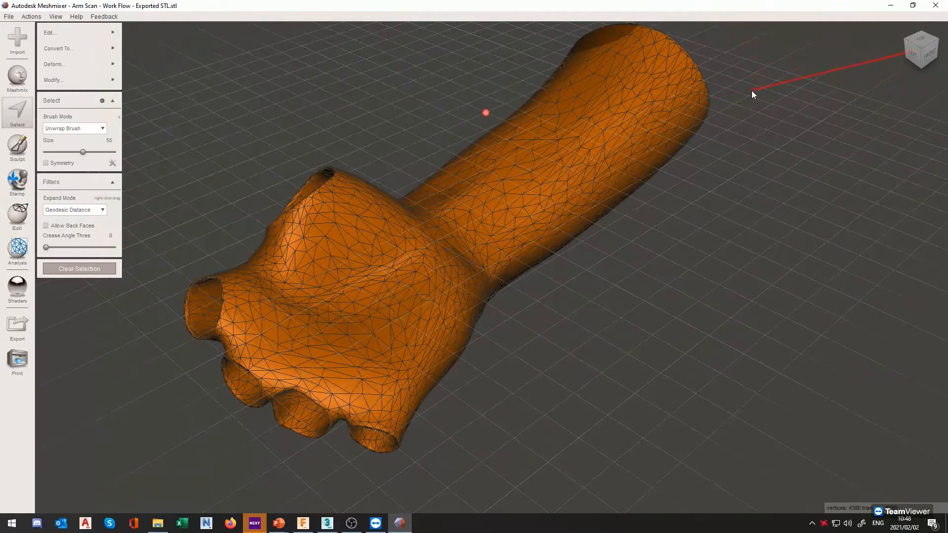
key(Escape)
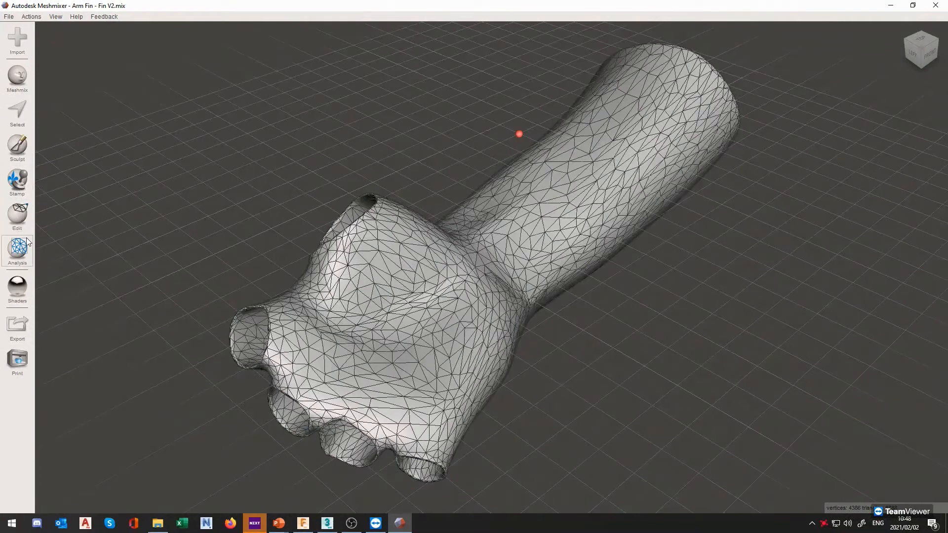
Step: Start Make Pattern on the sleeve with the Dual Edges type and examine the lattice along the thumb, wrist and forearm
click(29, 221)
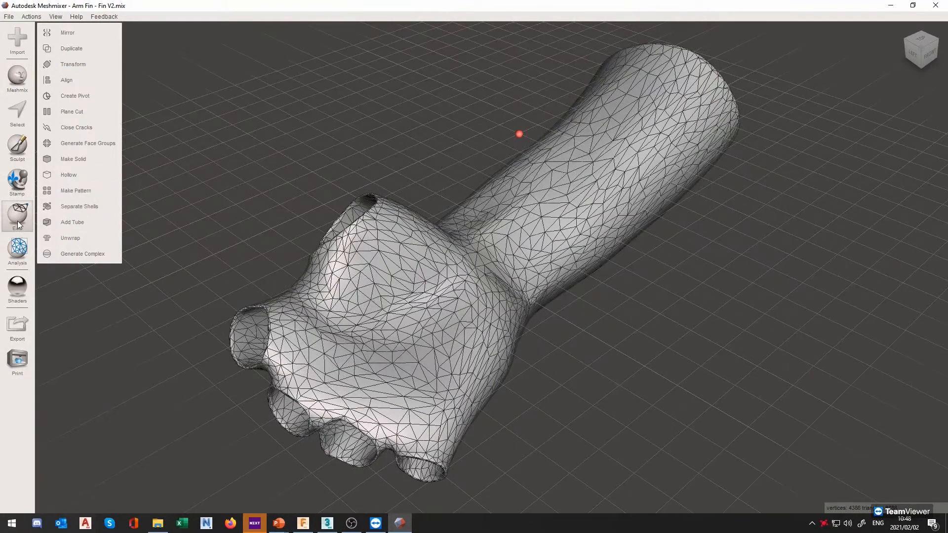
click(72, 189)
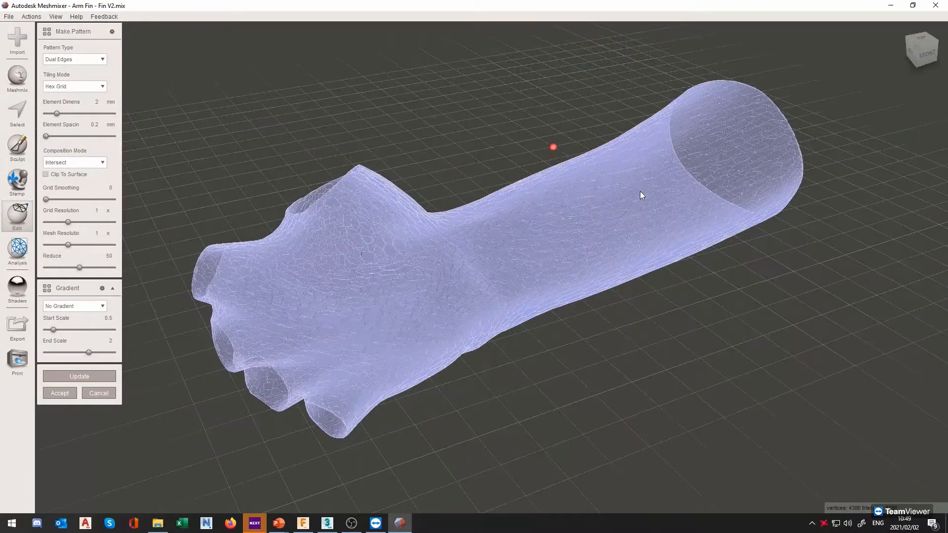
scroll(663, 167, up, 5)
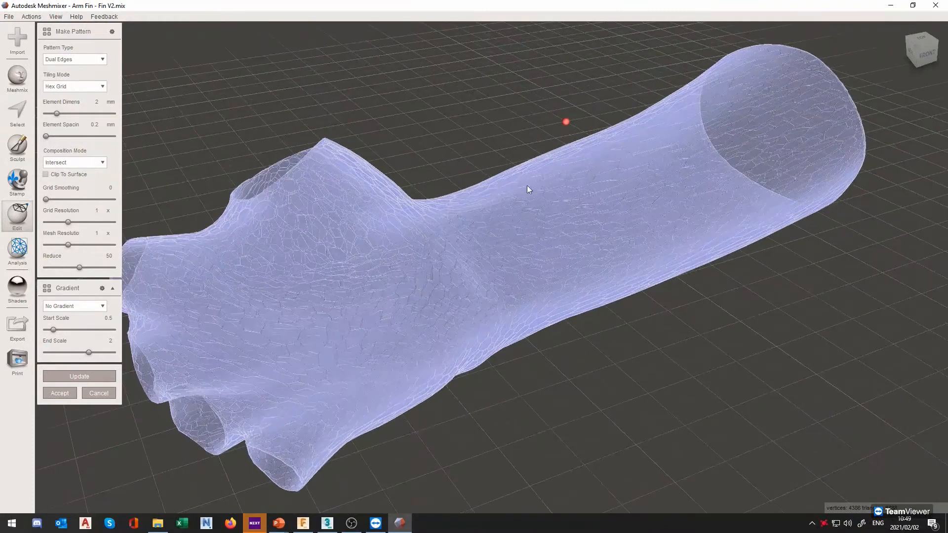
scroll(487, 191, up, 1)
scroll(500, 193, up, 2)
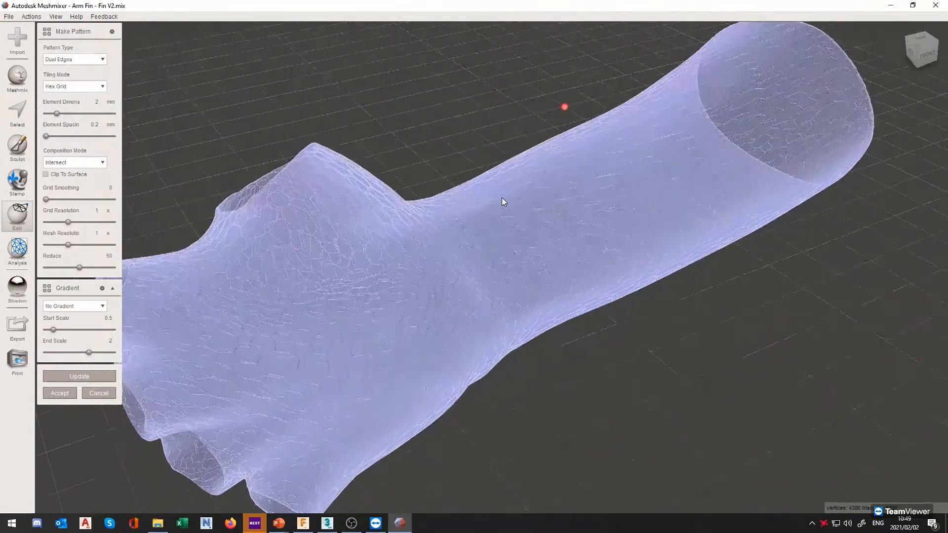
middle_drag(643, 199, 580, 228)
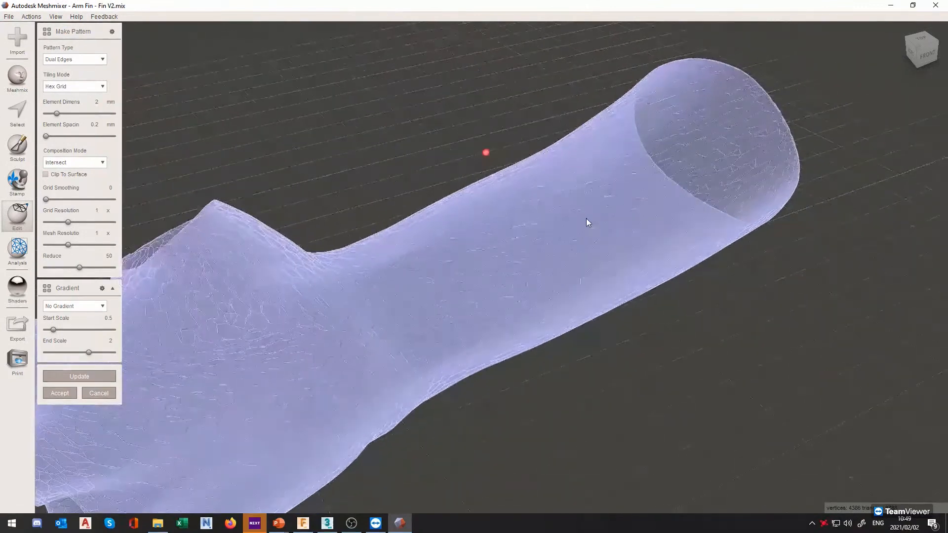
scroll(270, 339, up, 2)
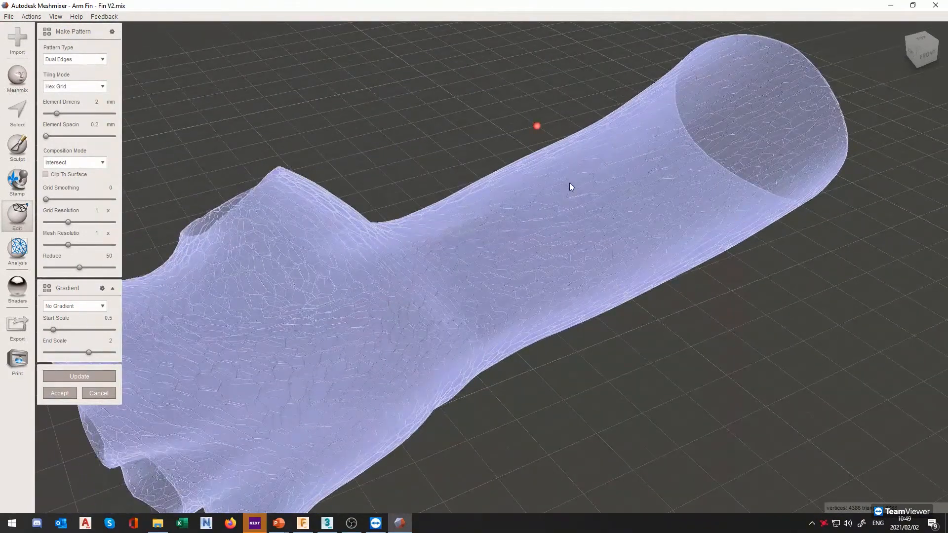
mouse_move(421, 239)
right_down()
mouse_move(396, 196)
mouse_move(395, 169)
mouse_move(420, 233)
right_up()
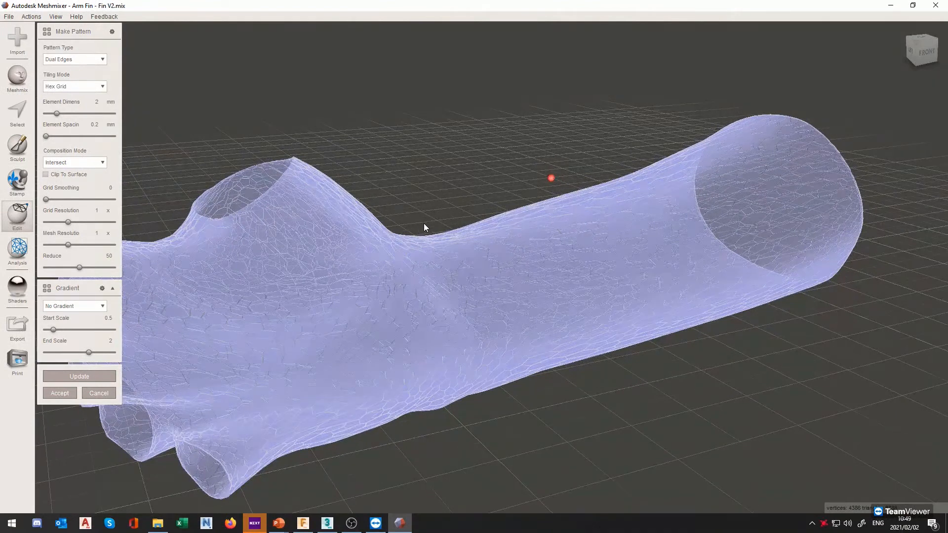
right_drag(473, 216, 480, 232)
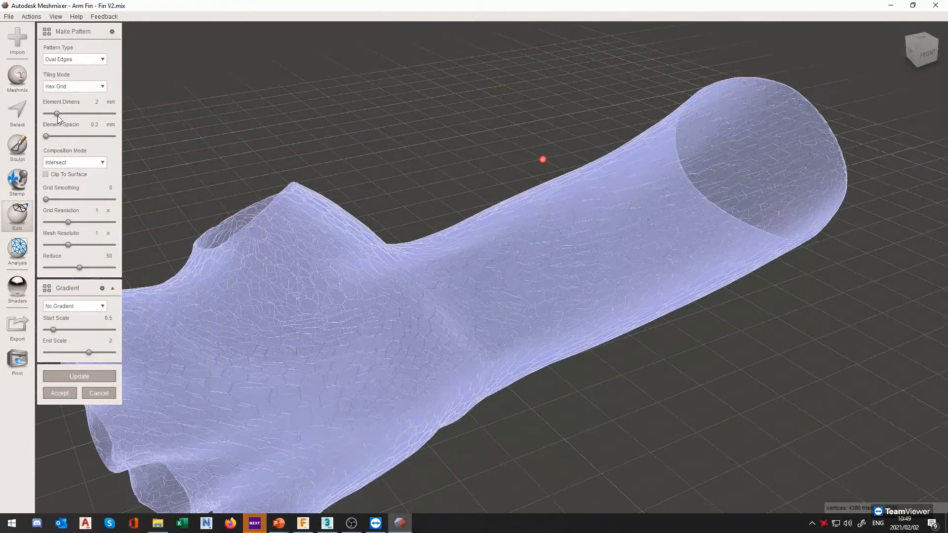
Step: Set the pattern's element dimension to 10 mm and check the thicker lattice over the whole sleeve
drag(213, 124, 217, 125)
right_drag(391, 156, 575, 146)
scroll(575, 143, down, 4)
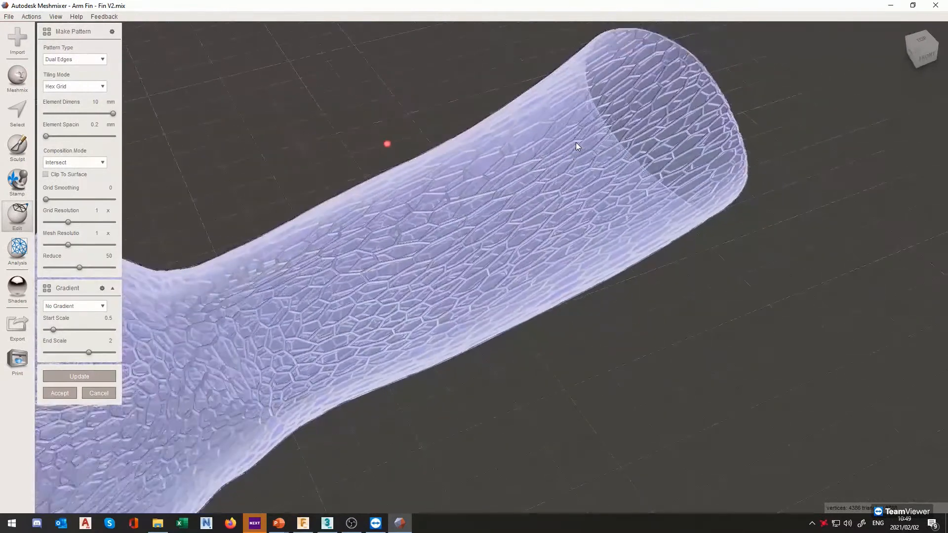
middle_drag(471, 180, 587, 136)
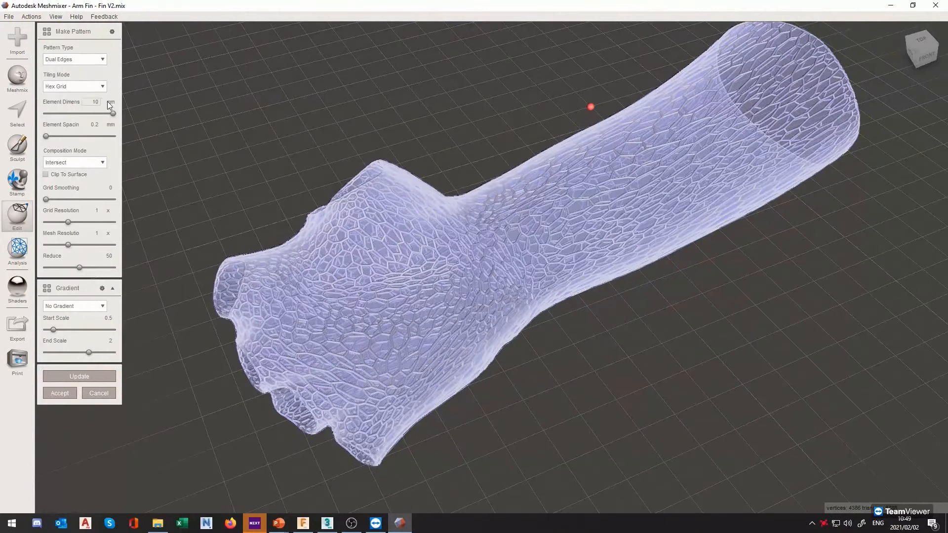
Step: Examine the 10 mm Dual Edges lattice preview along the forearm, the wrist and the open arm end
right_drag(456, 190, 591, 114)
right_drag(593, 115, 747, 140)
right_drag(586, 237, 458, 209)
scroll(461, 197, up, 2)
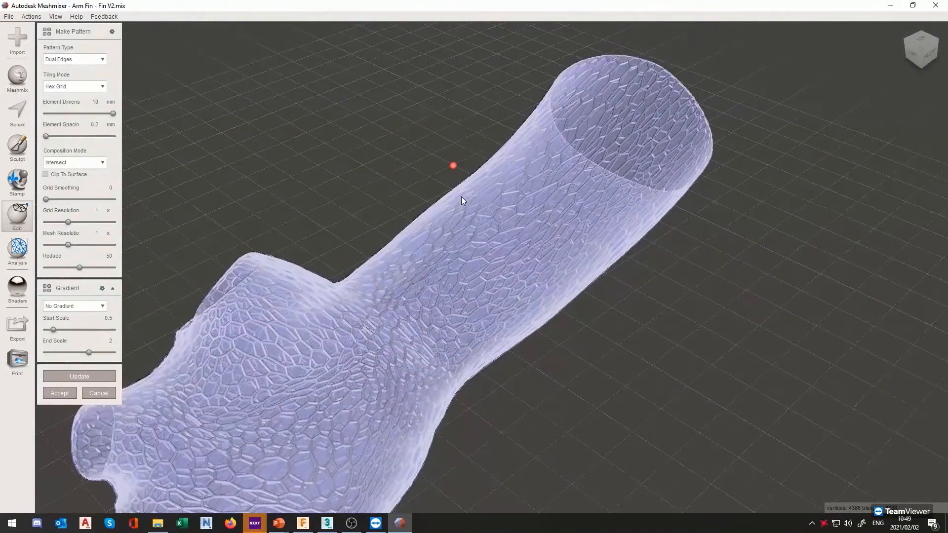
scroll(463, 196, down, 1)
scroll(466, 198, down, 1)
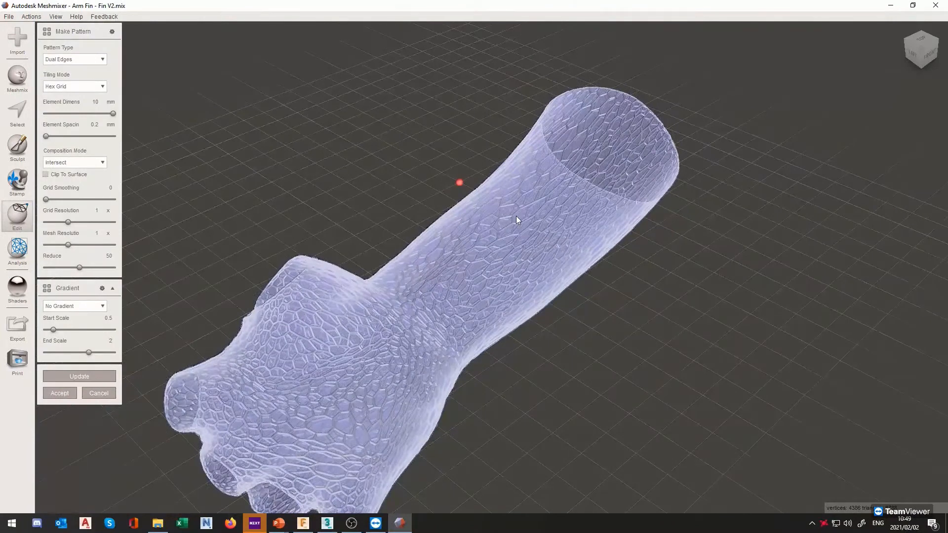
middle_drag(516, 215, 541, 169)
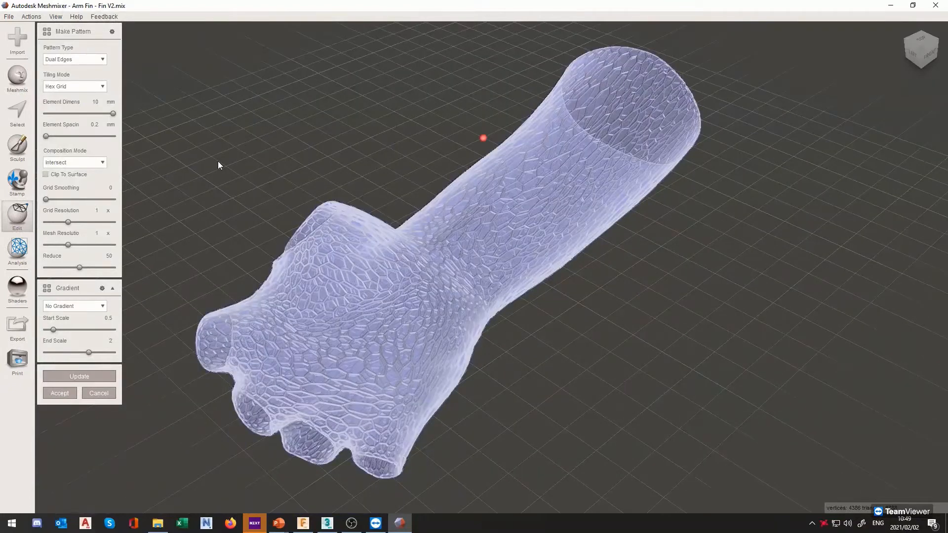
Step: Check the lattice preview around the palm and finger openings, and accept the Make Pattern operation
scroll(217, 161, up, 4)
middle_drag(419, 361, 459, 315)
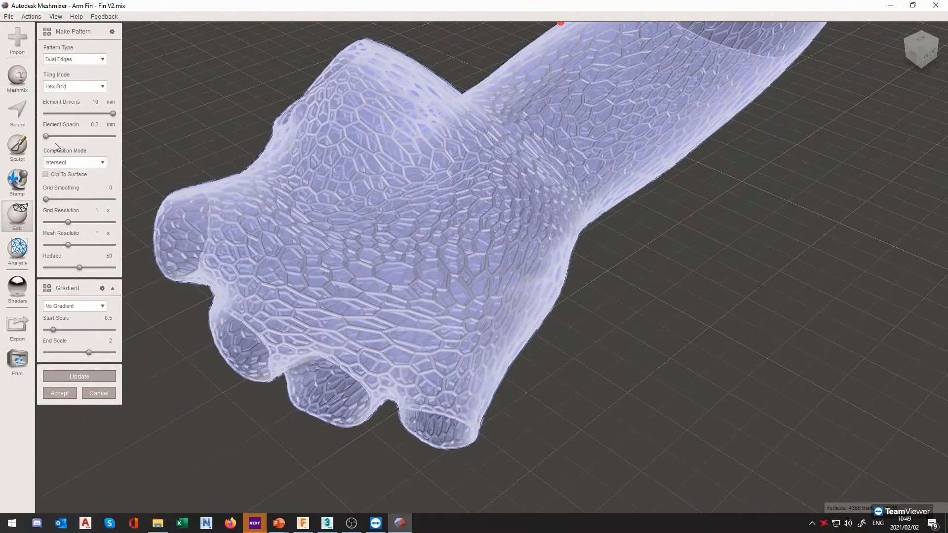
middle_drag(531, 211, 519, 245)
drag(923, 53, 886, 67)
scroll(603, 141, down, 1)
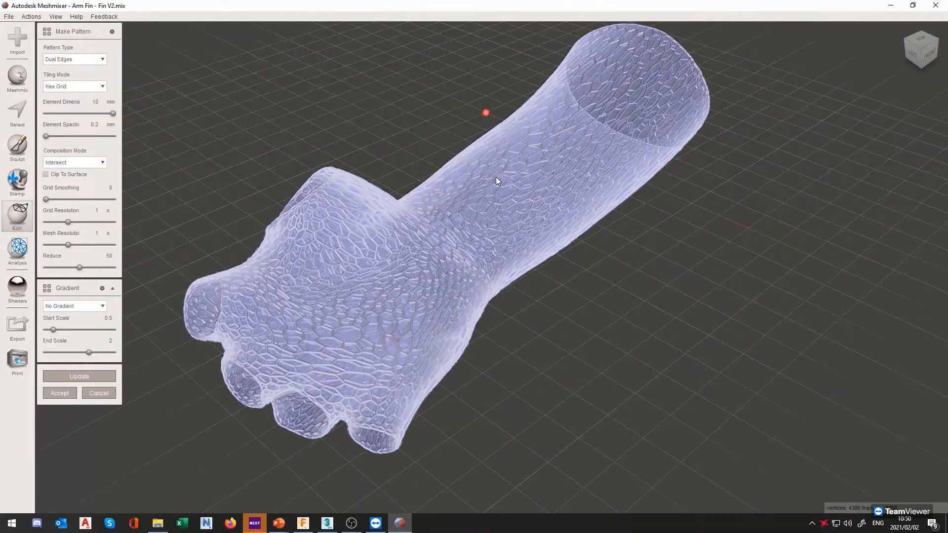
click(56, 392)
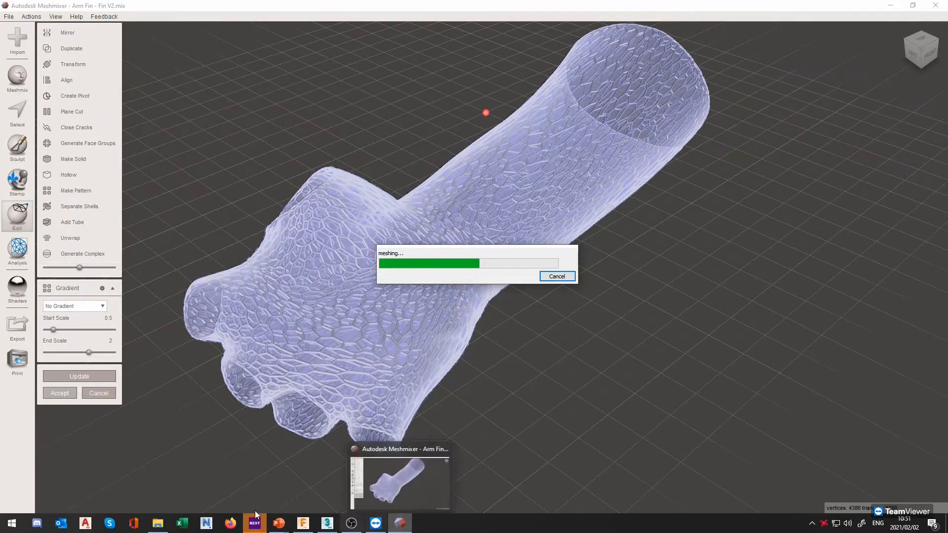
Step: Launch a second Meshmixer instance while the pattern is meshing, without restoring the crashed file
click(15, 523)
text(me)
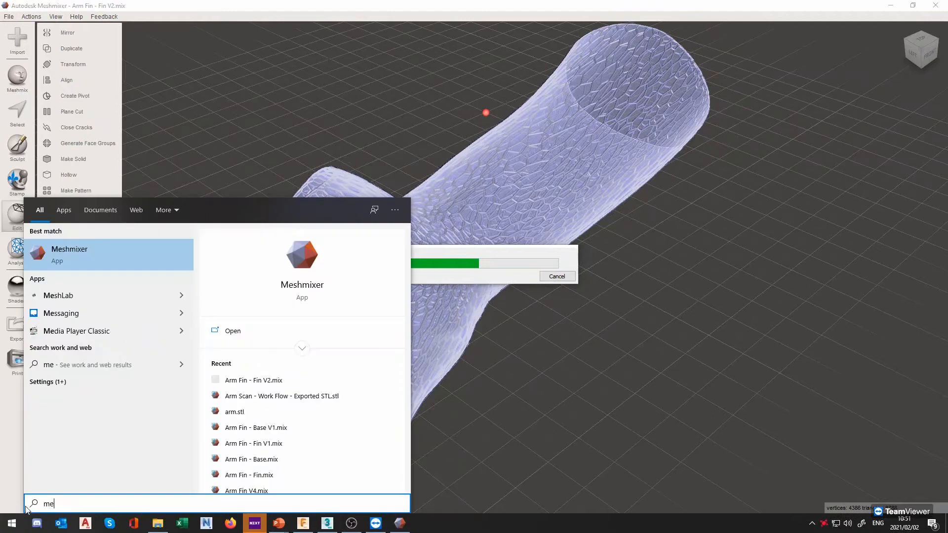
click(111, 257)
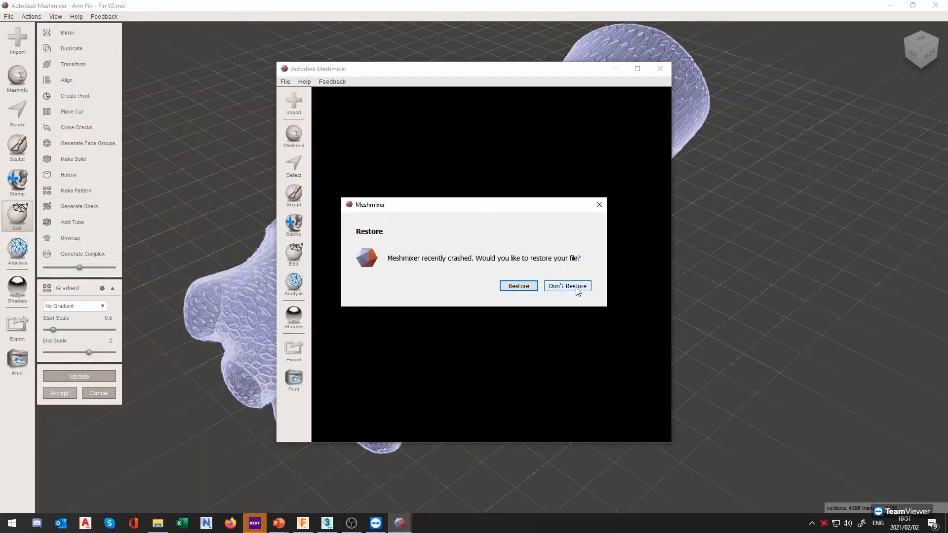
click(576, 290)
Step: Open the finished scene Arm Fin - Fin.mix from the Desktop in the second Meshmixer instance
click(516, 242)
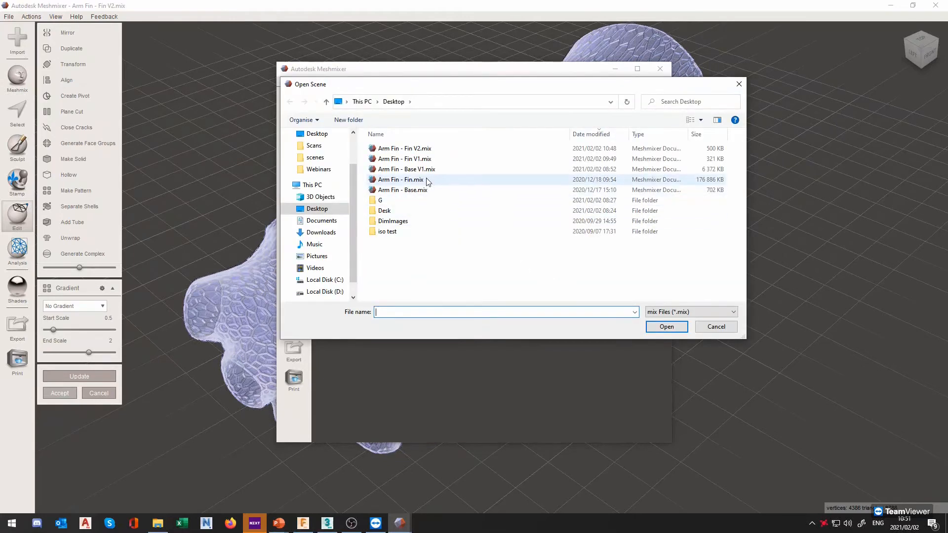
click(428, 149)
double_click(426, 182)
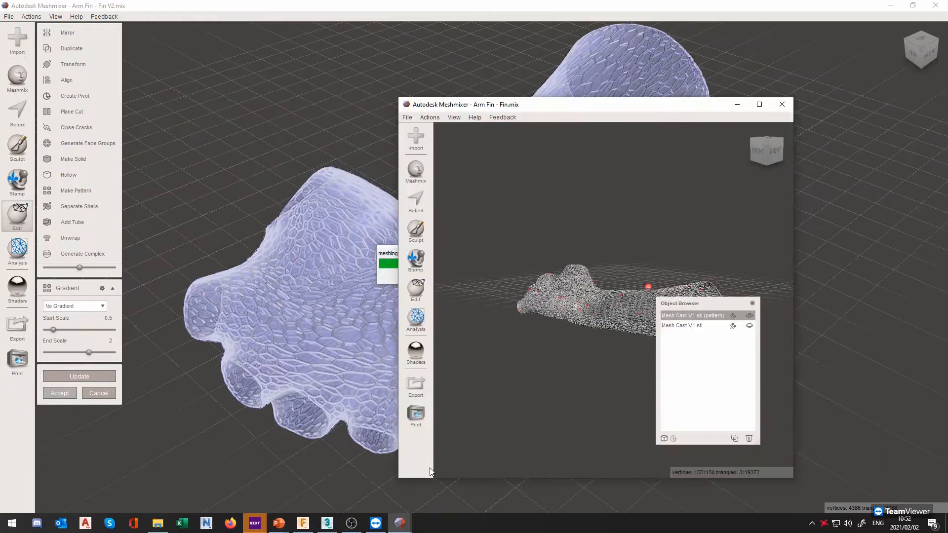
Step: Close the Object Browser and inspect the finished lattice sleeve around the fingers, thumb and forearm
click(751, 304)
scroll(588, 348, up, 2)
scroll(602, 341, down, 1)
right_drag(602, 345, 563, 360)
scroll(561, 359, up, 5)
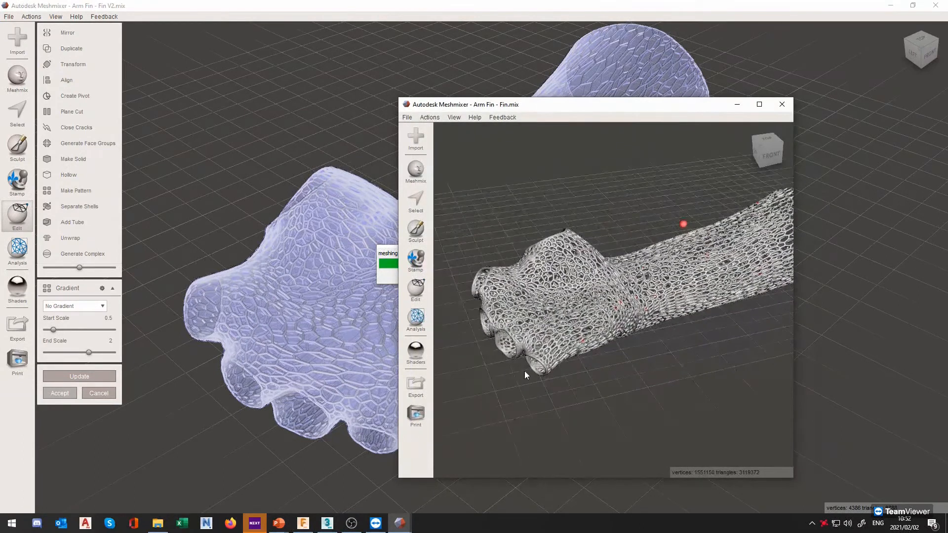
middle_drag(529, 380, 608, 363)
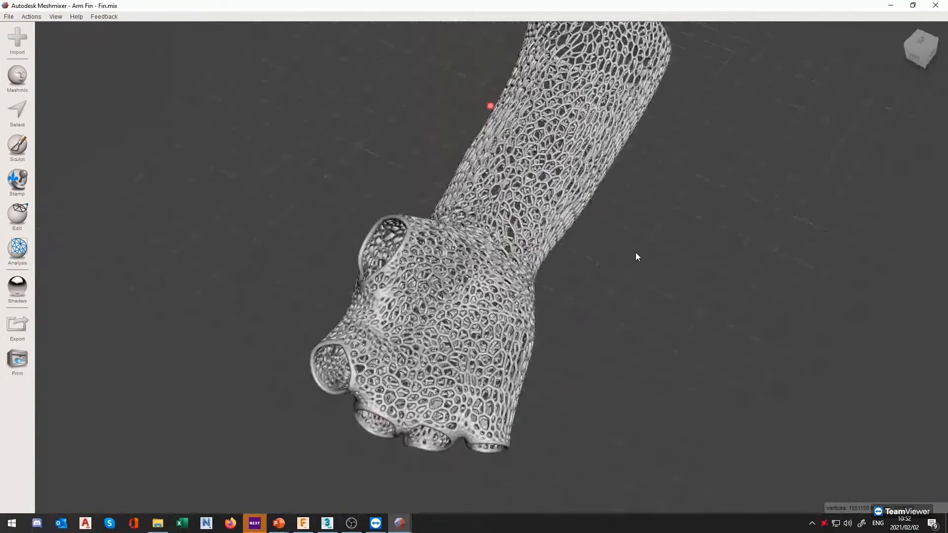
right_drag(636, 254, 734, 216)
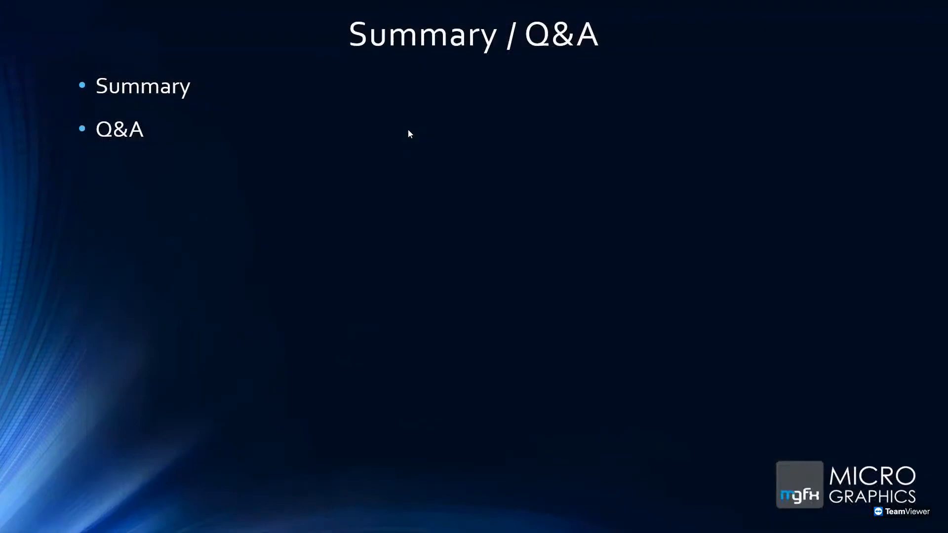
key(Right)
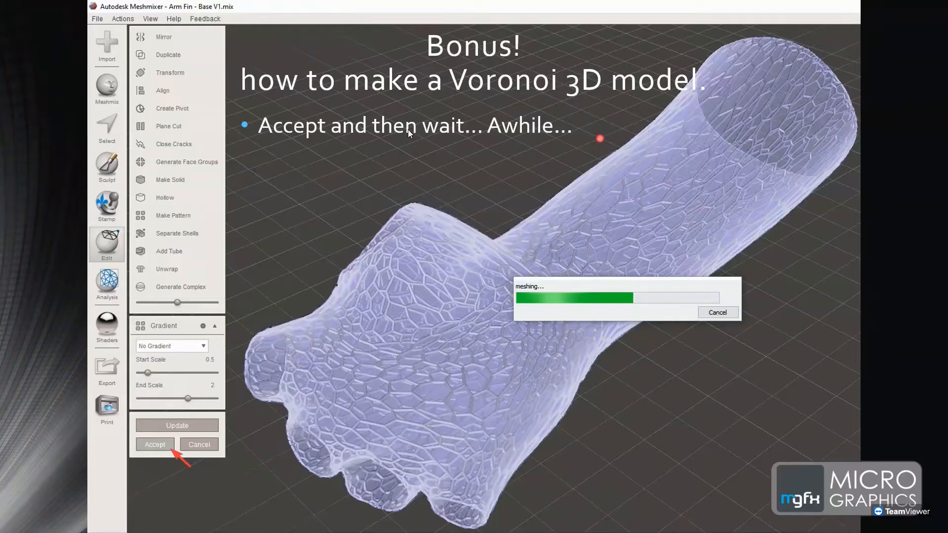